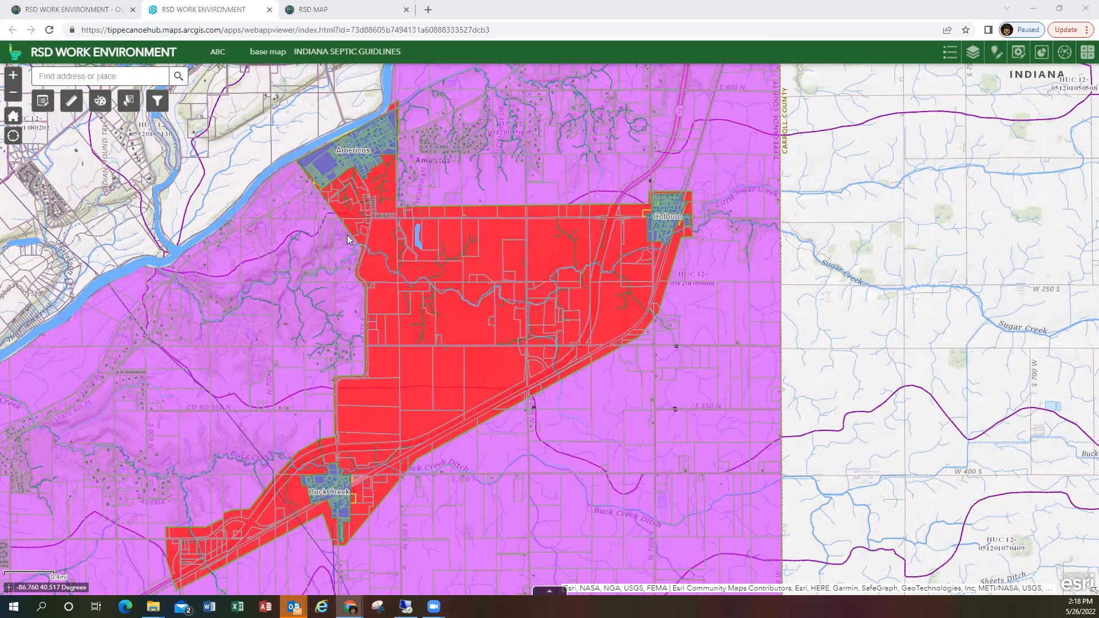
# - Open the map legend and review its symbols, from the opt-in parcels through drain and sewage lines, RSD Boundary, townships and hydrography
pyautogui.moveTo(334, 231); pyautogui.dragTo(341, 227)
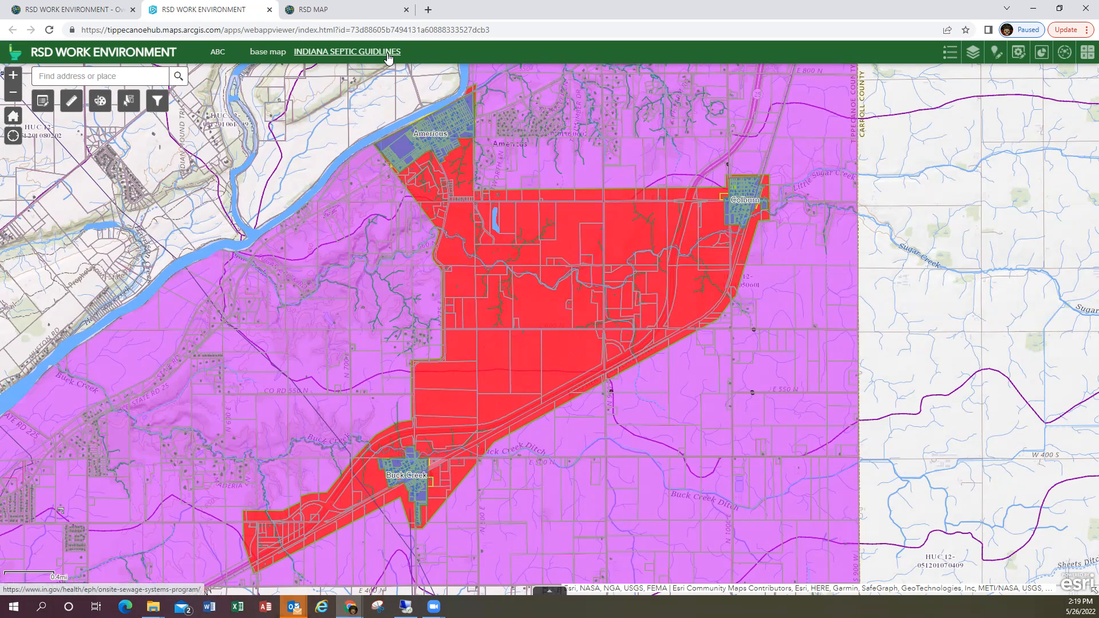
pyautogui.click(951, 55)
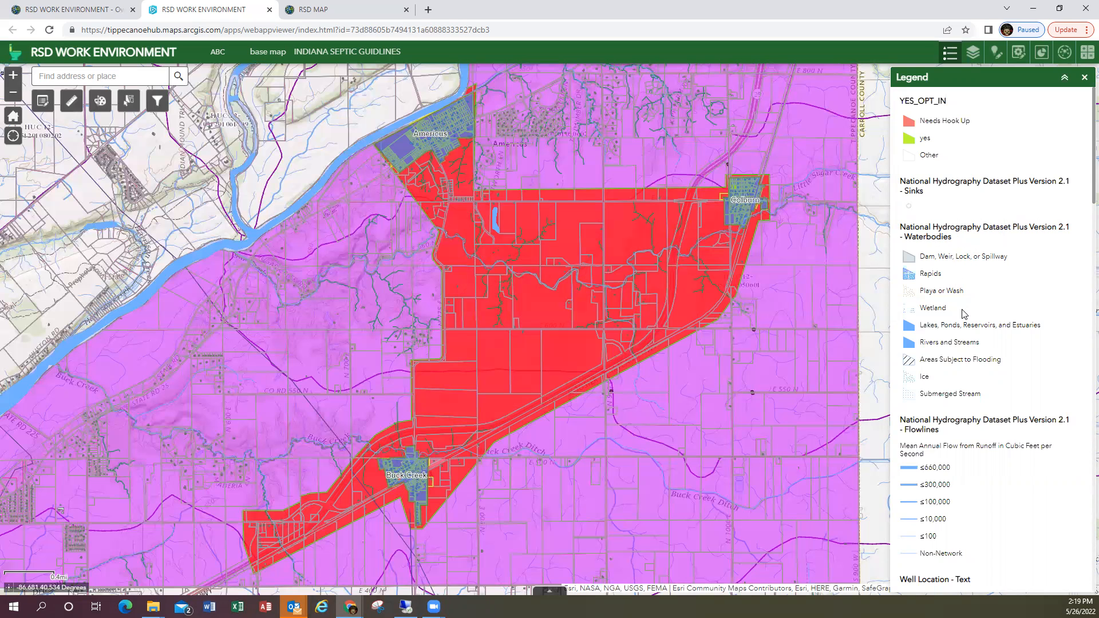
pyautogui.scroll(-5, 963, 314)
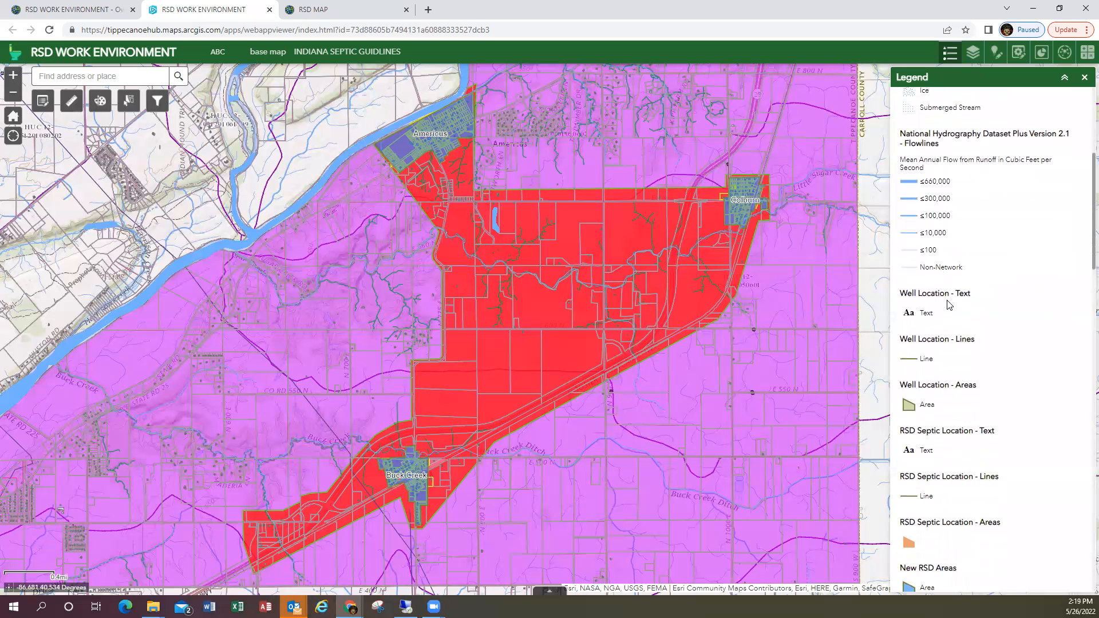
pyautogui.scroll(-1, 947, 305)
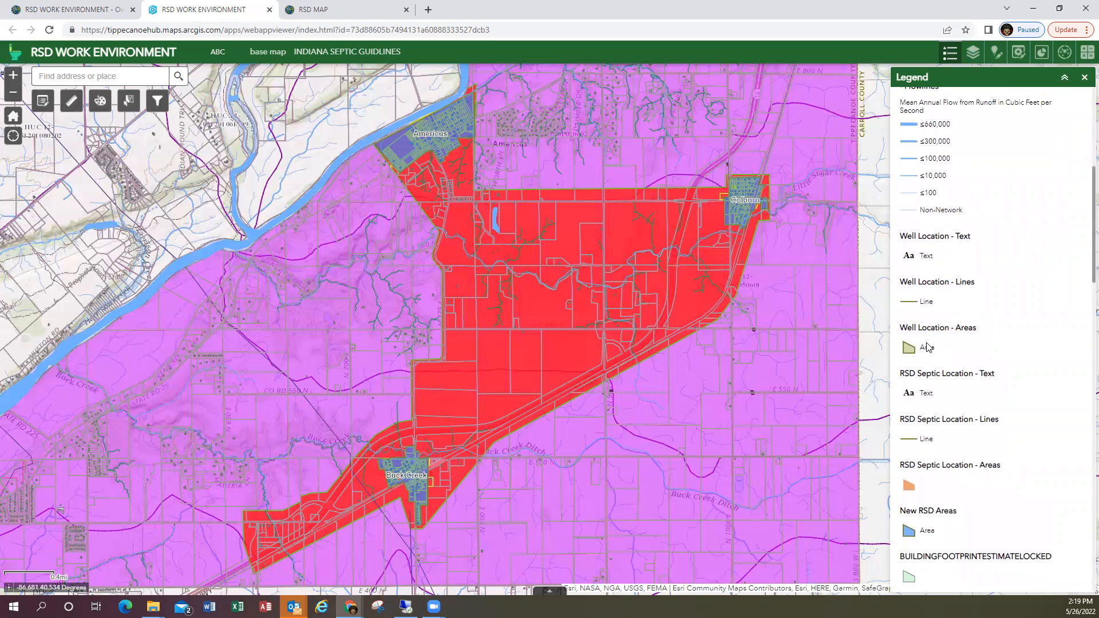
pyautogui.scroll(-1, 941, 388)
pyautogui.scroll(-4, 947, 407)
pyautogui.scroll(-5, 949, 407)
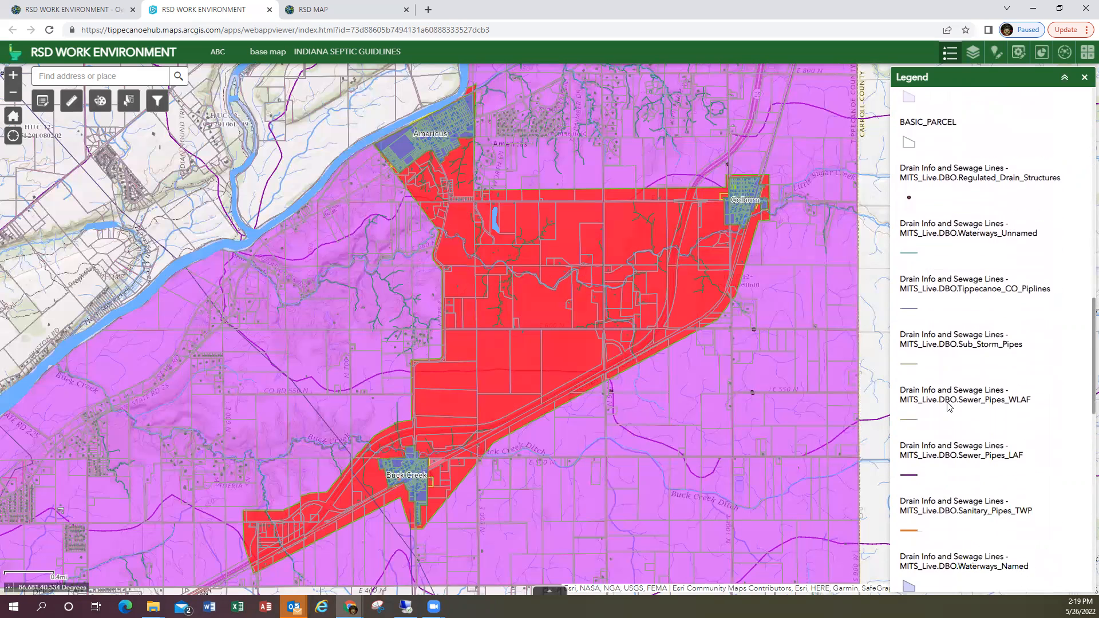
pyautogui.scroll(-3, 947, 402)
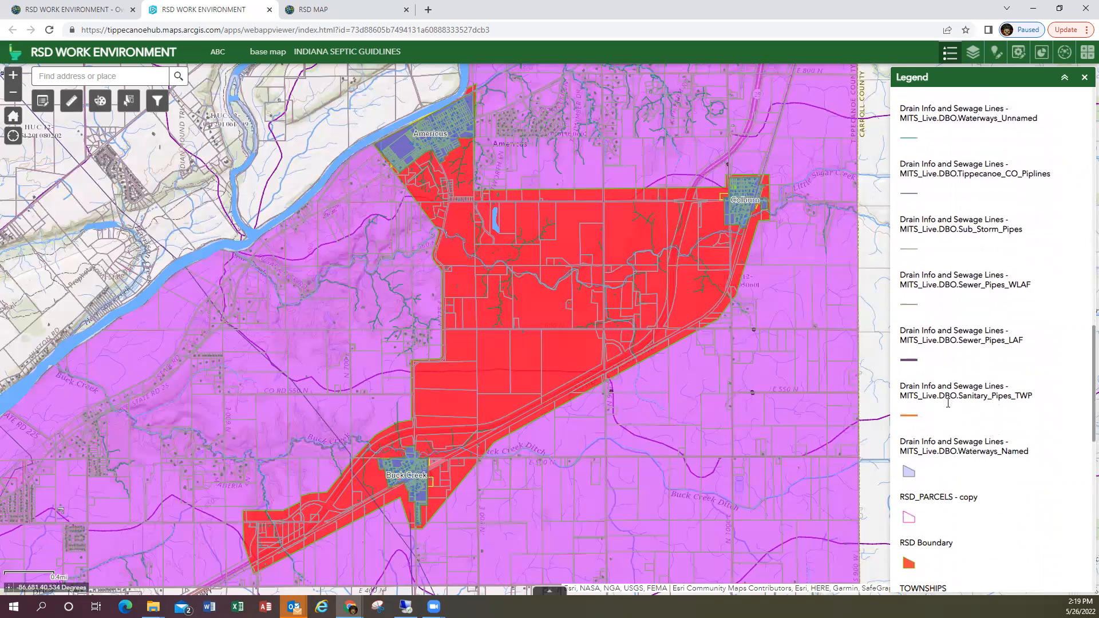
pyautogui.scroll(-2, 948, 406)
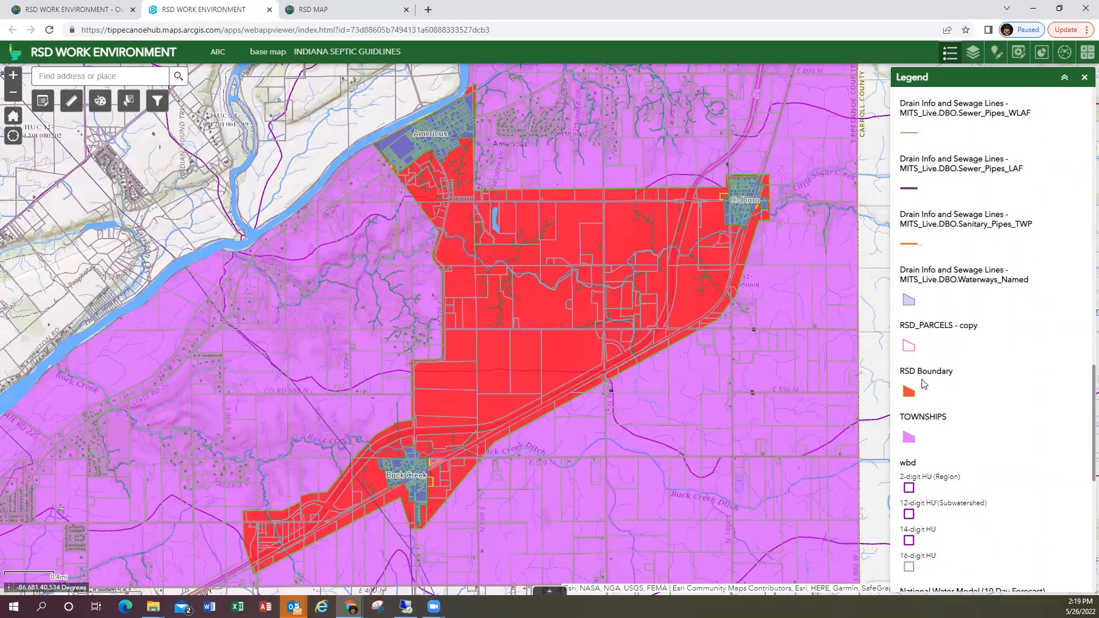
pyautogui.scroll(-3, 939, 415)
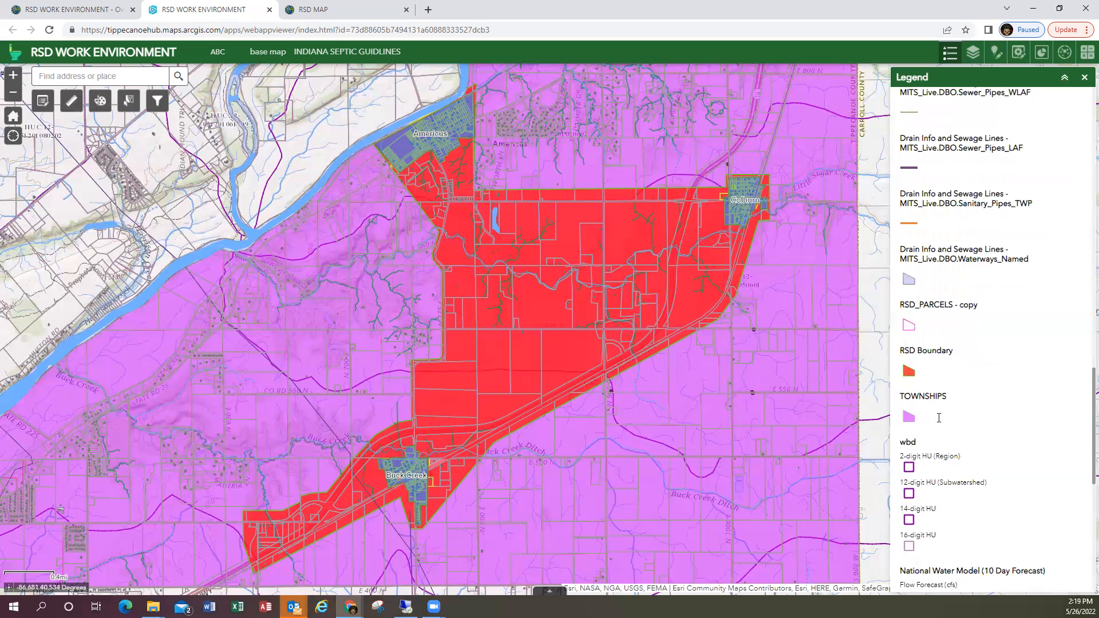
pyautogui.scroll(-4, 939, 417)
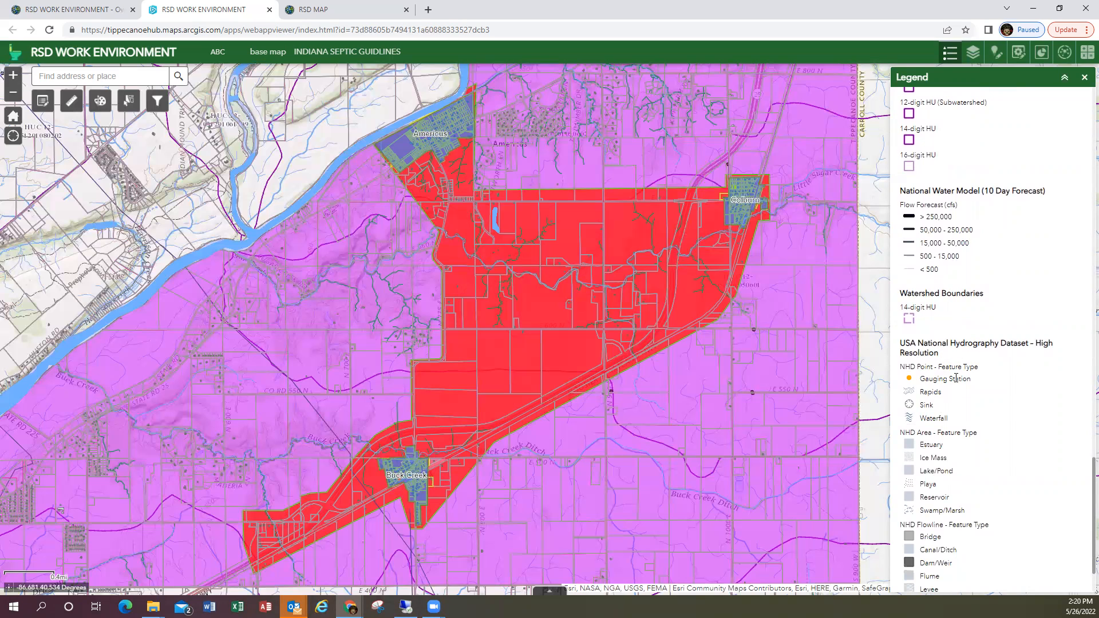
pyautogui.scroll(-1, 962, 375)
pyautogui.scroll(6, 963, 376)
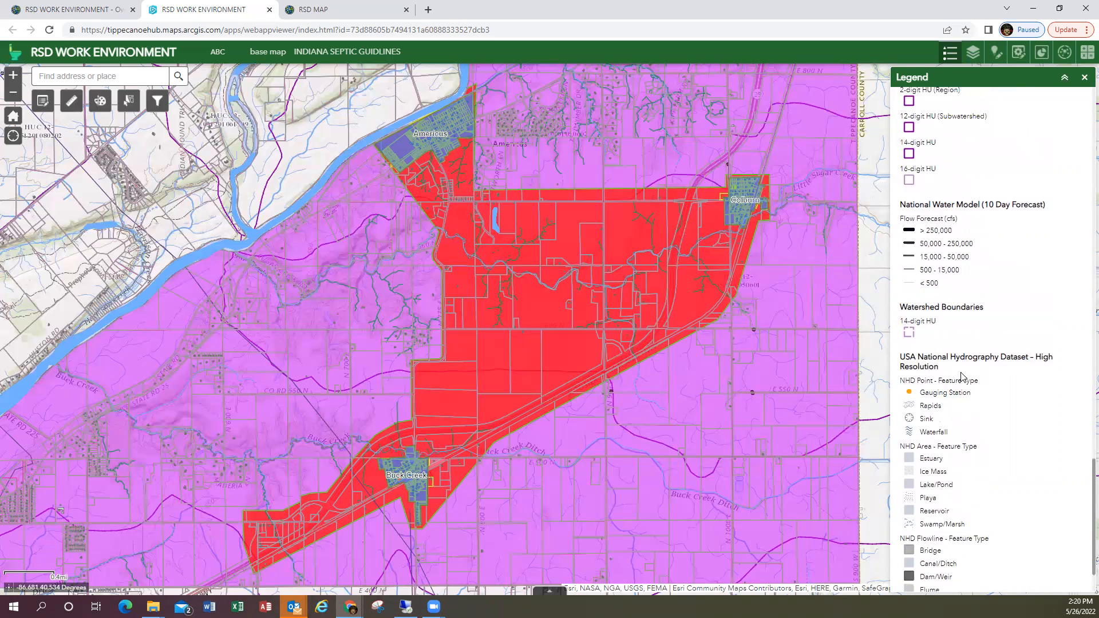
pyautogui.scroll(1, 961, 371)
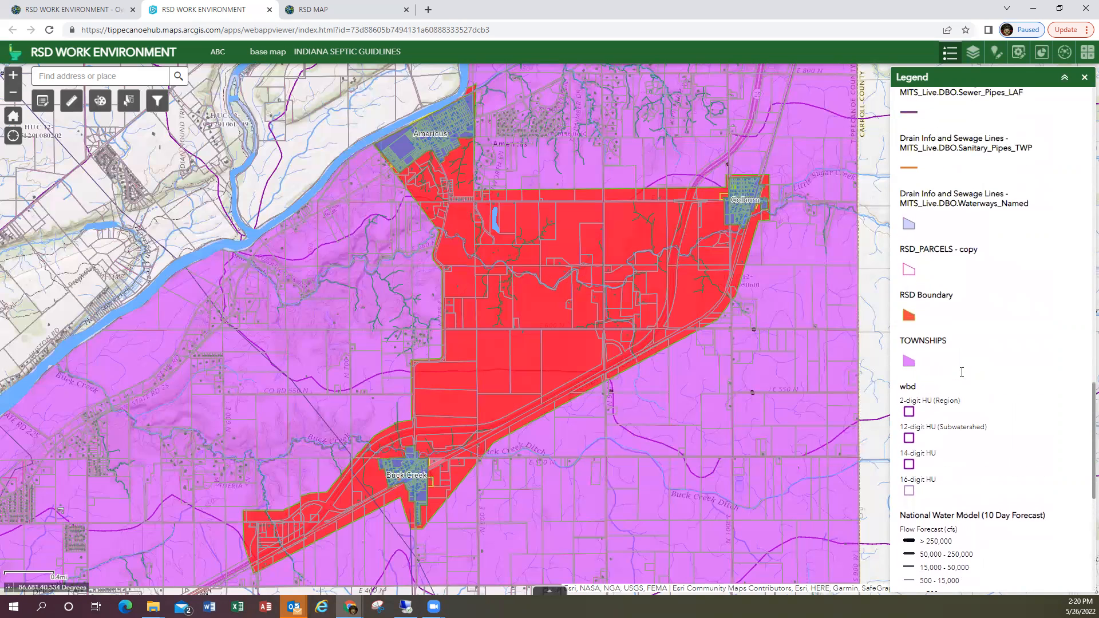
pyautogui.scroll(5, 962, 377)
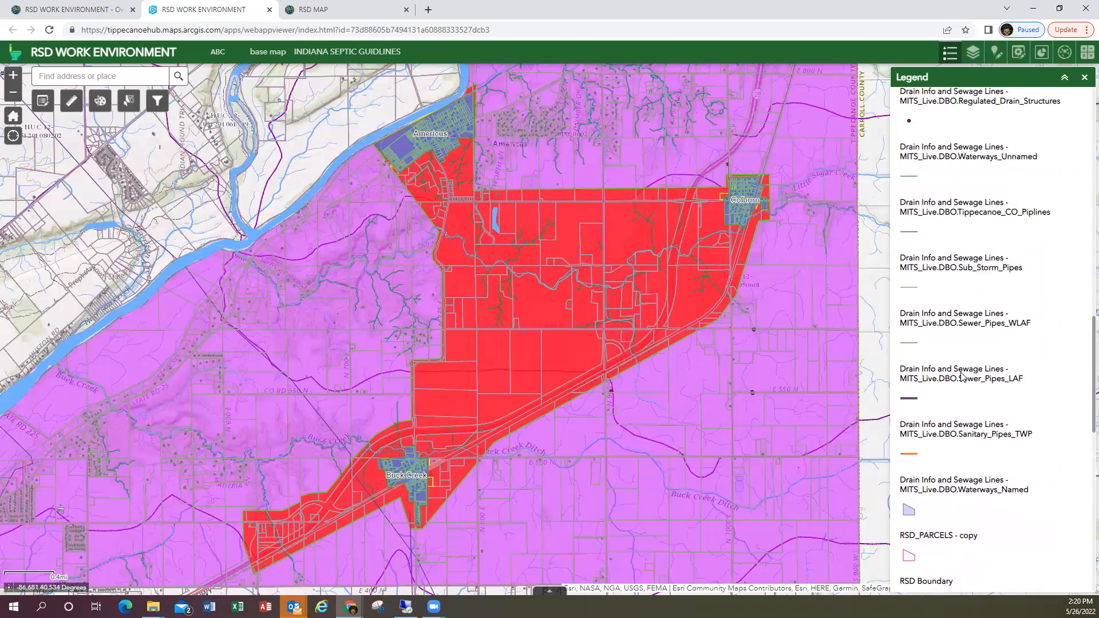
pyautogui.scroll(5, 962, 377)
pyautogui.scroll(1, 961, 376)
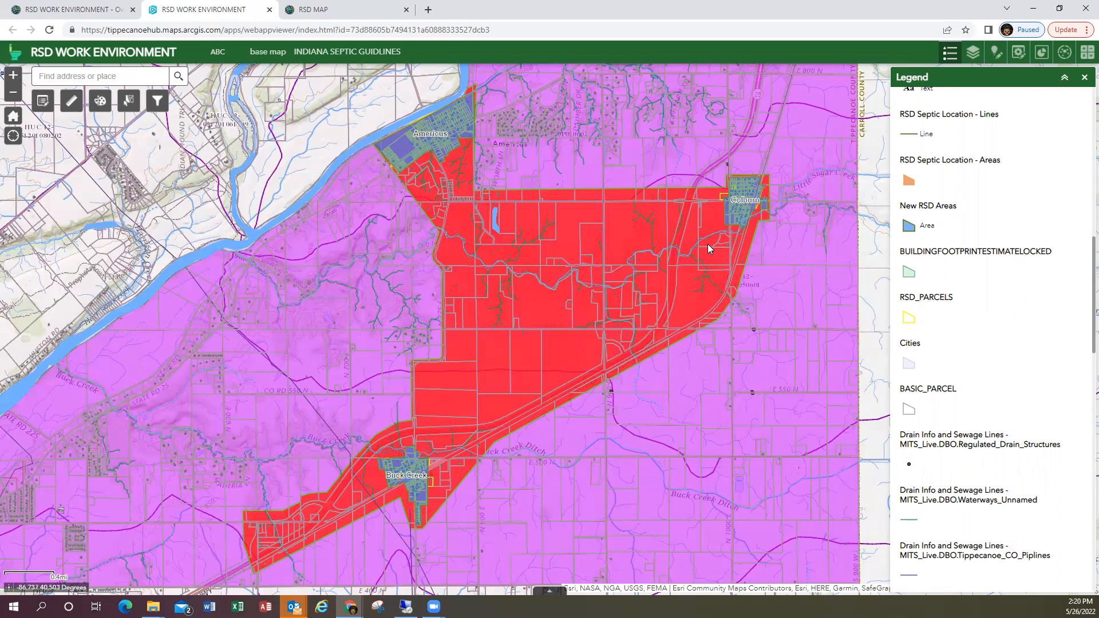
# - Hide the RSD Boundary layer in the layer list and close the list
pyautogui.click(974, 57)
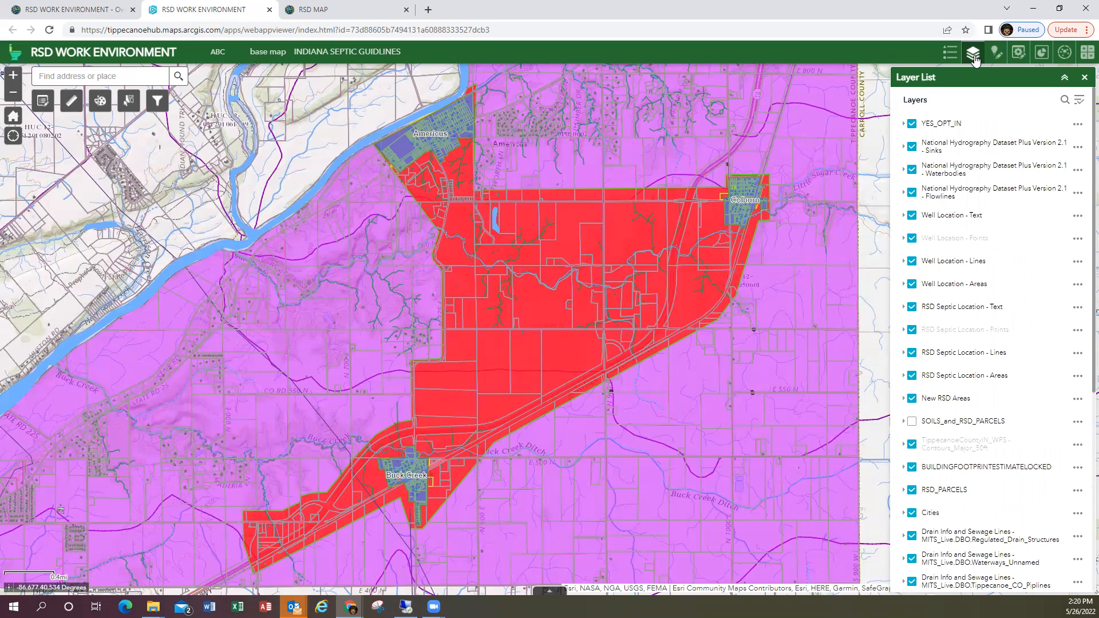
pyautogui.scroll(-6, 955, 395)
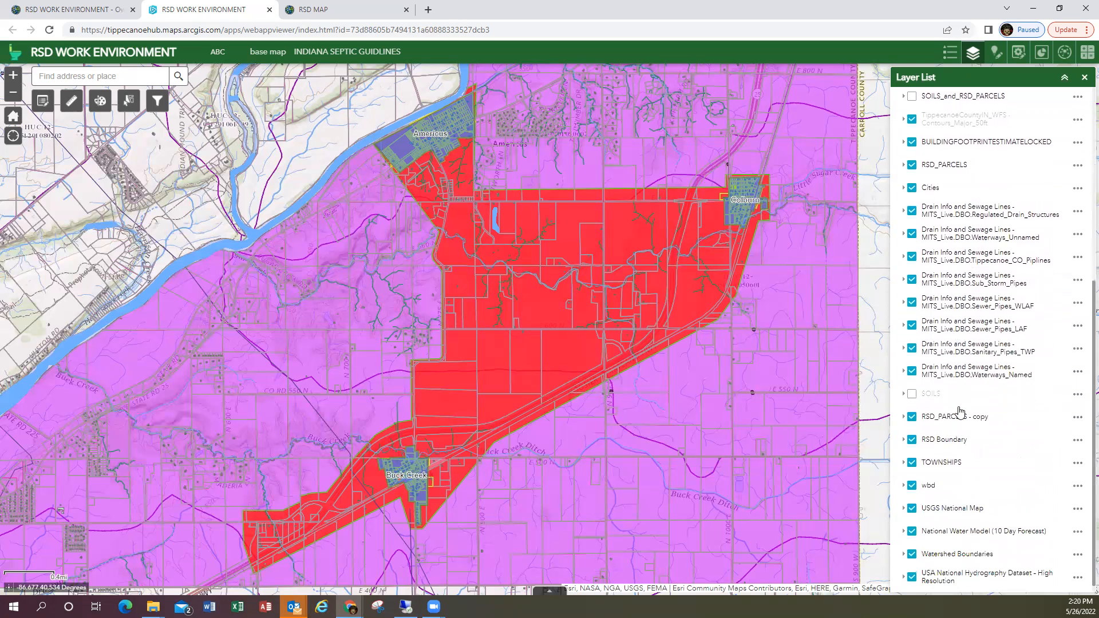
pyautogui.click(912, 436)
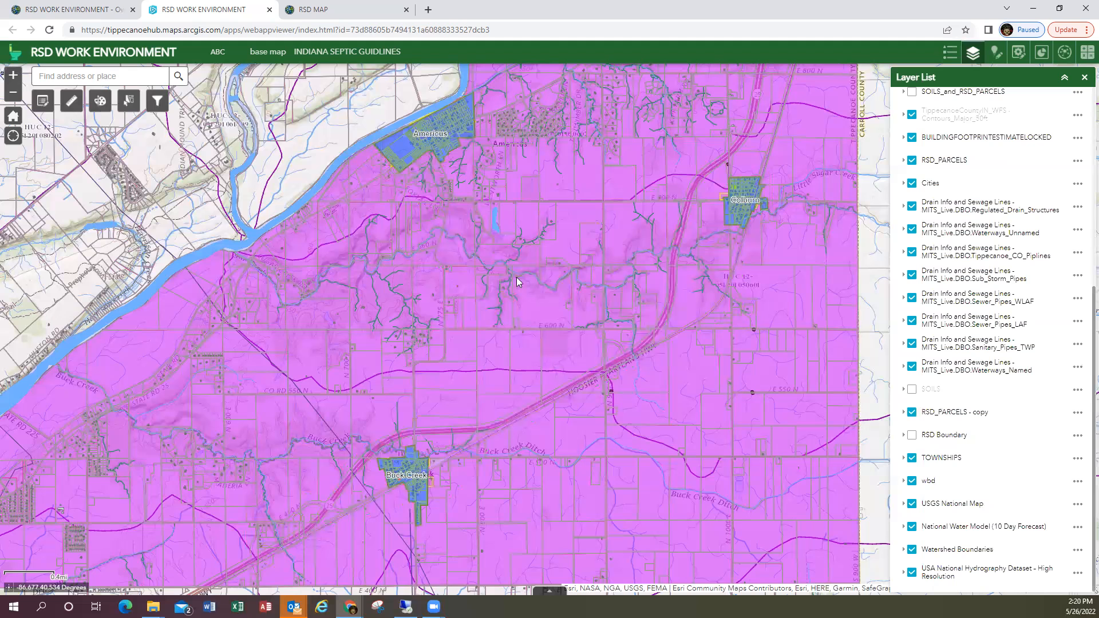
pyautogui.moveTo(483, 279)
pyautogui.mouseDown()
pyautogui.moveTo(500, 294)
pyautogui.moveTo(484, 294)
pyautogui.mouseUp()
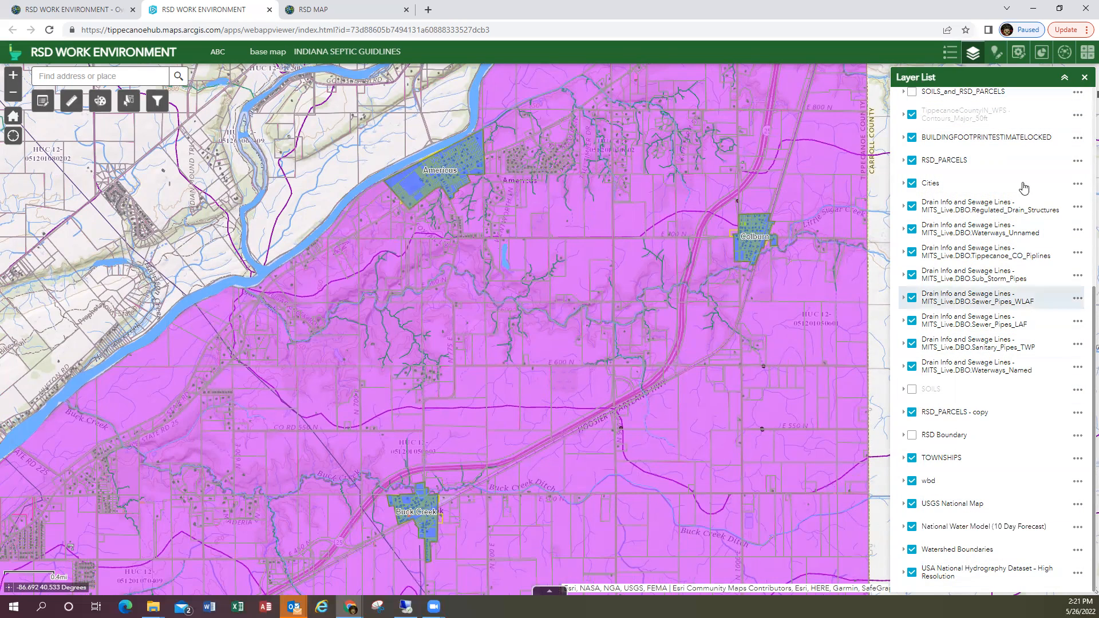
pyautogui.click(1084, 78)
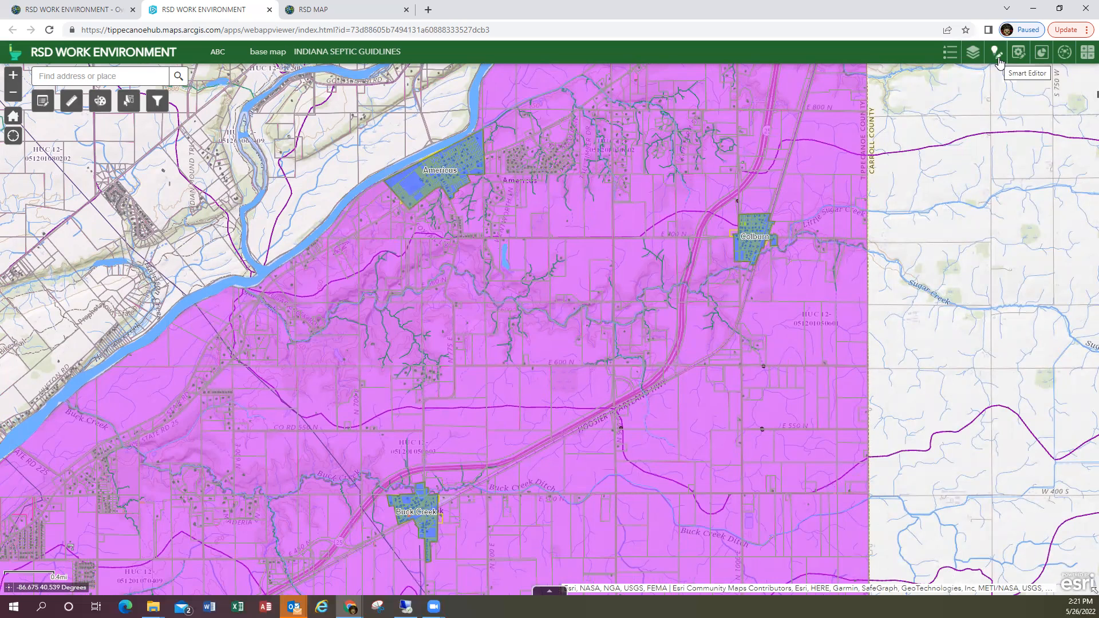
# - Show the soil area breakdown chart for the residential lots in Colburn
pyautogui.click(1041, 54)
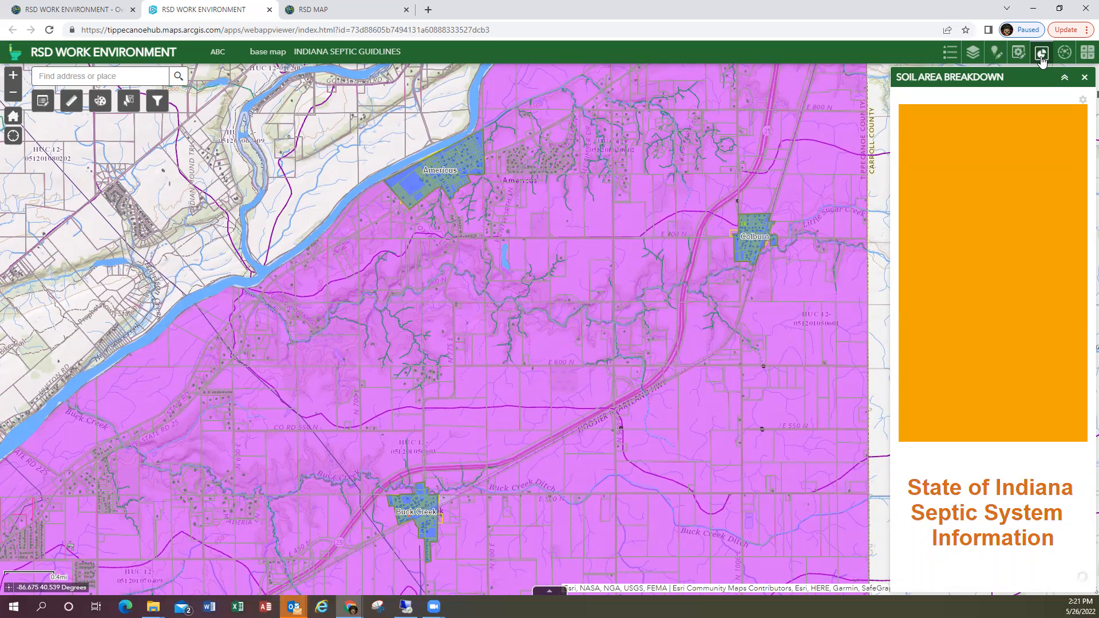
pyautogui.scroll(1, 748, 240)
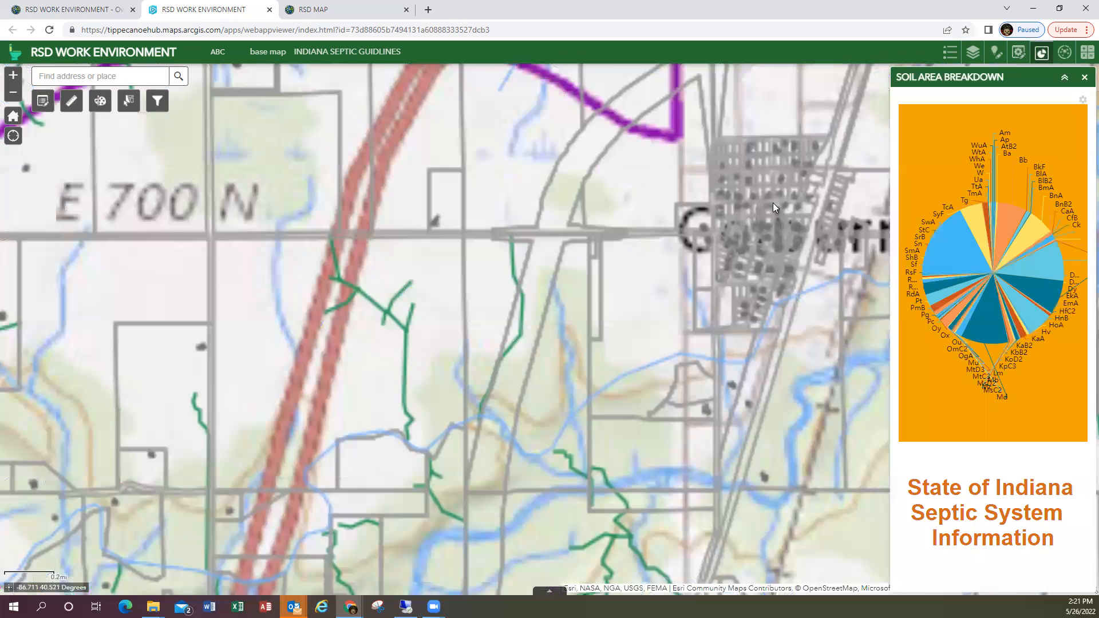
pyautogui.moveTo(764, 206); pyautogui.dragTo(692, 240)
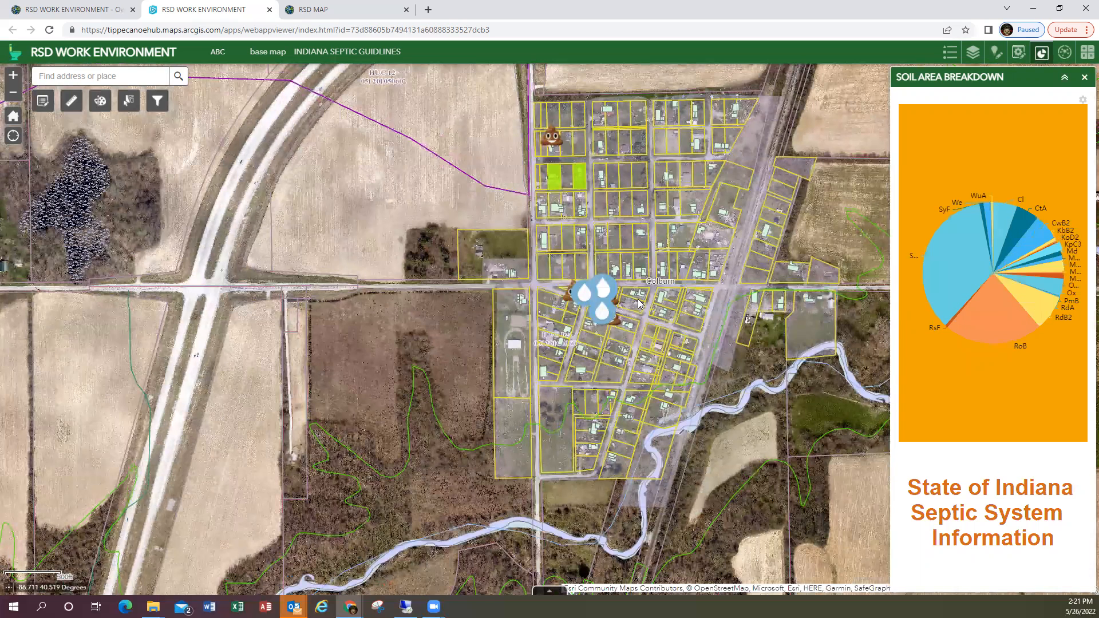
pyautogui.scroll(3, 644, 271)
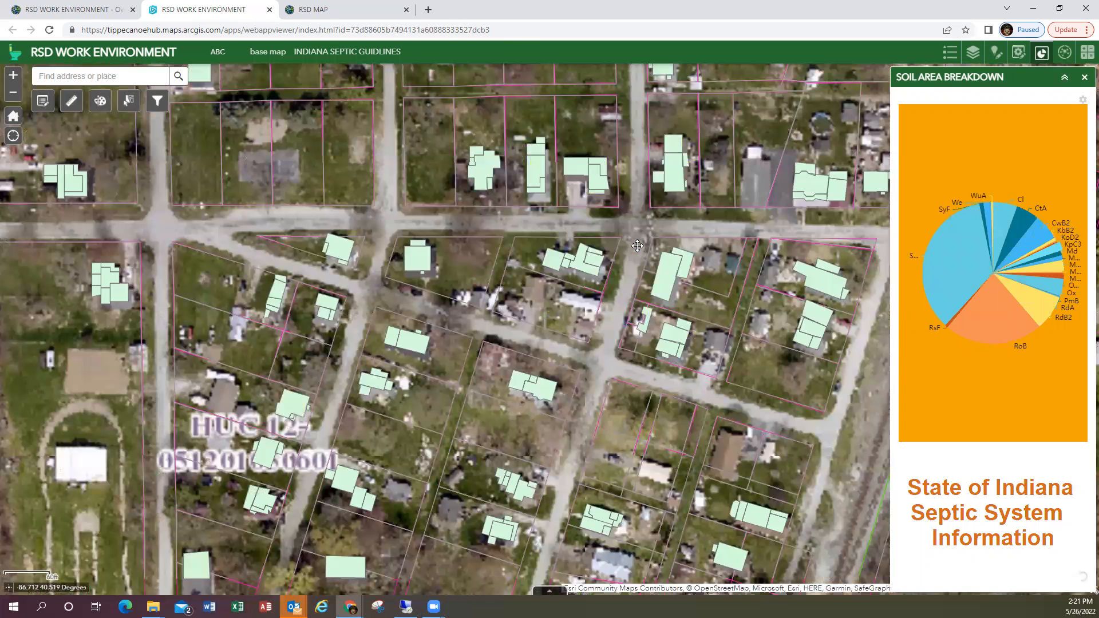
pyautogui.scroll(1, 619, 315)
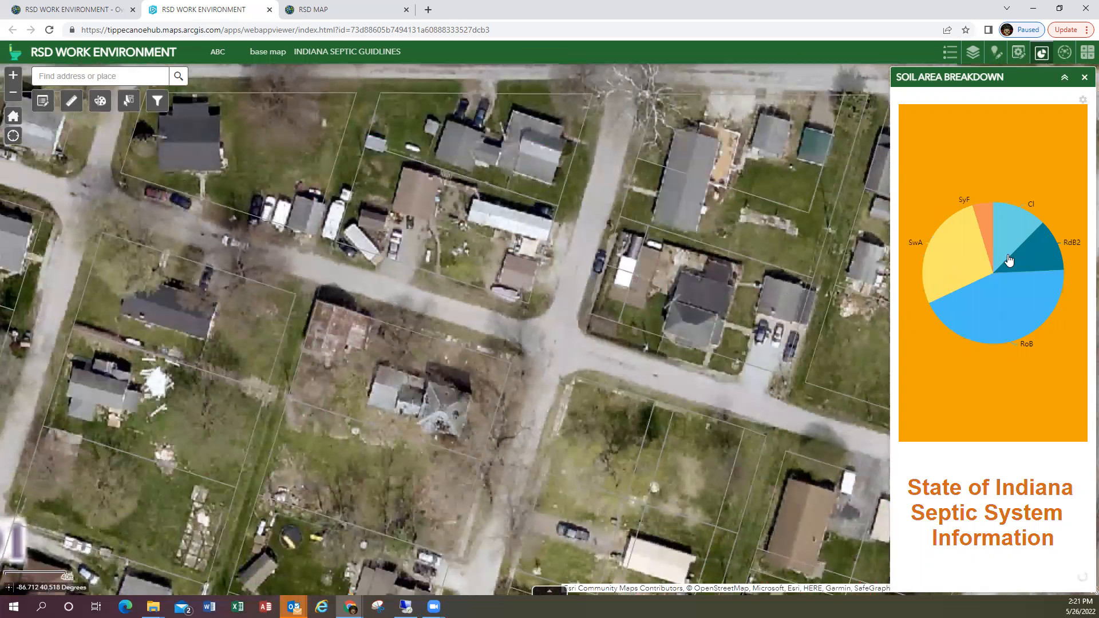
# - Inspect the area share of each soil type in the breakdown chart, and close the chart
pyautogui.moveTo(1001, 306)
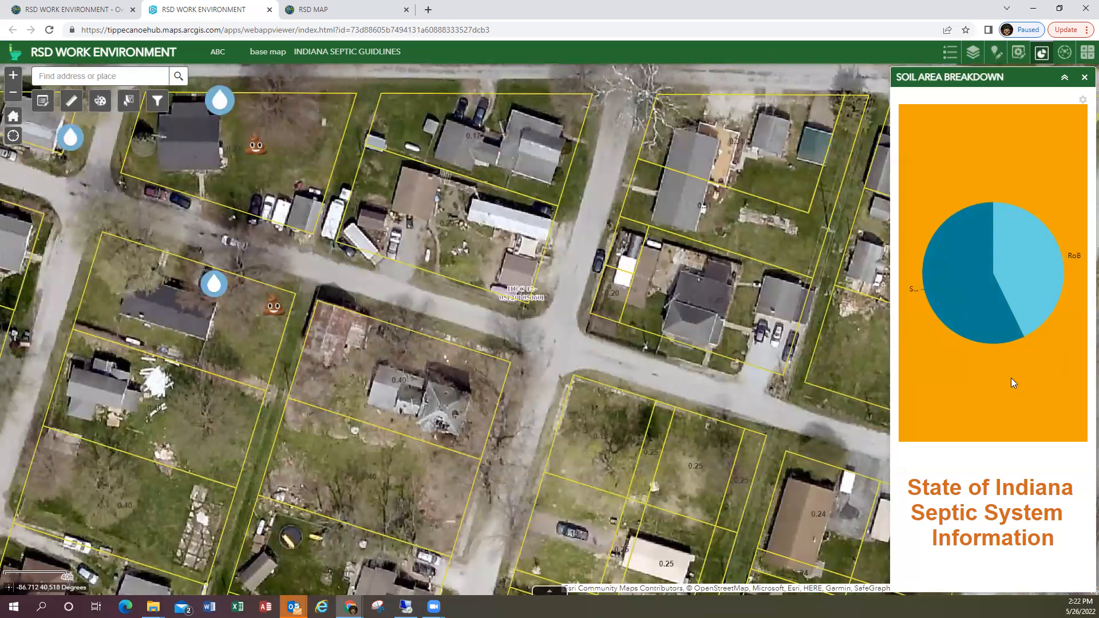
pyautogui.moveTo(1016, 235)
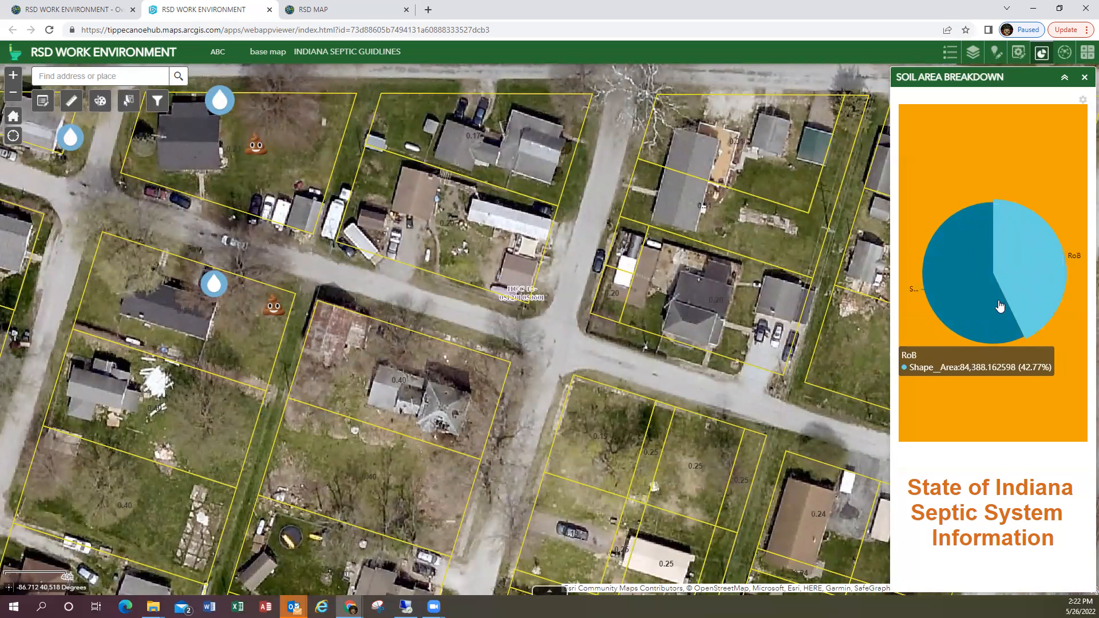
pyautogui.moveTo(978, 337)
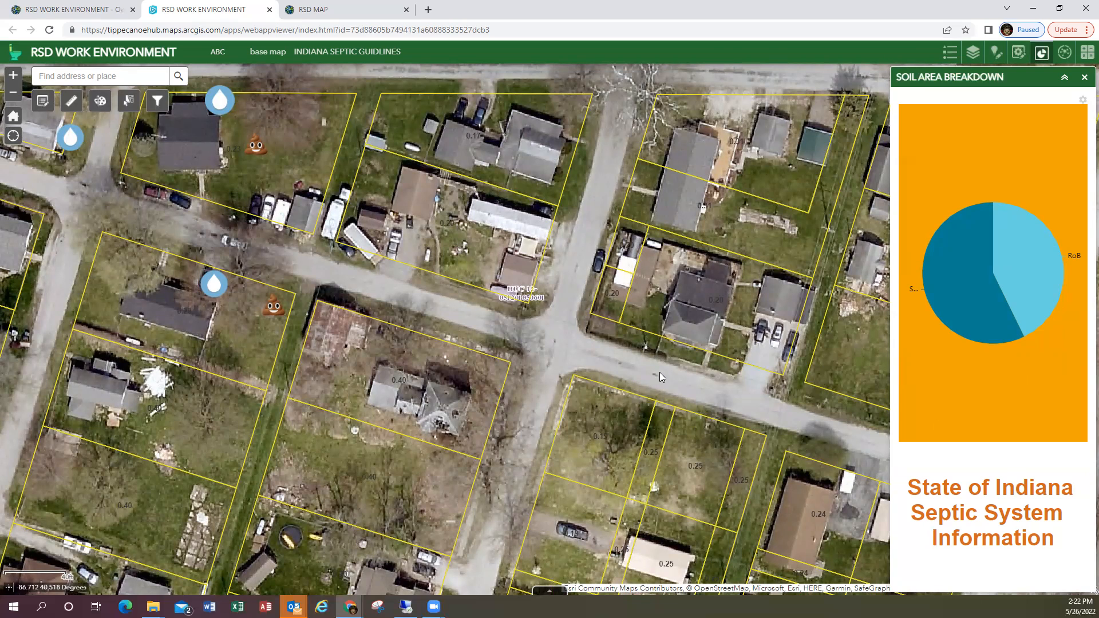
pyautogui.click(1084, 79)
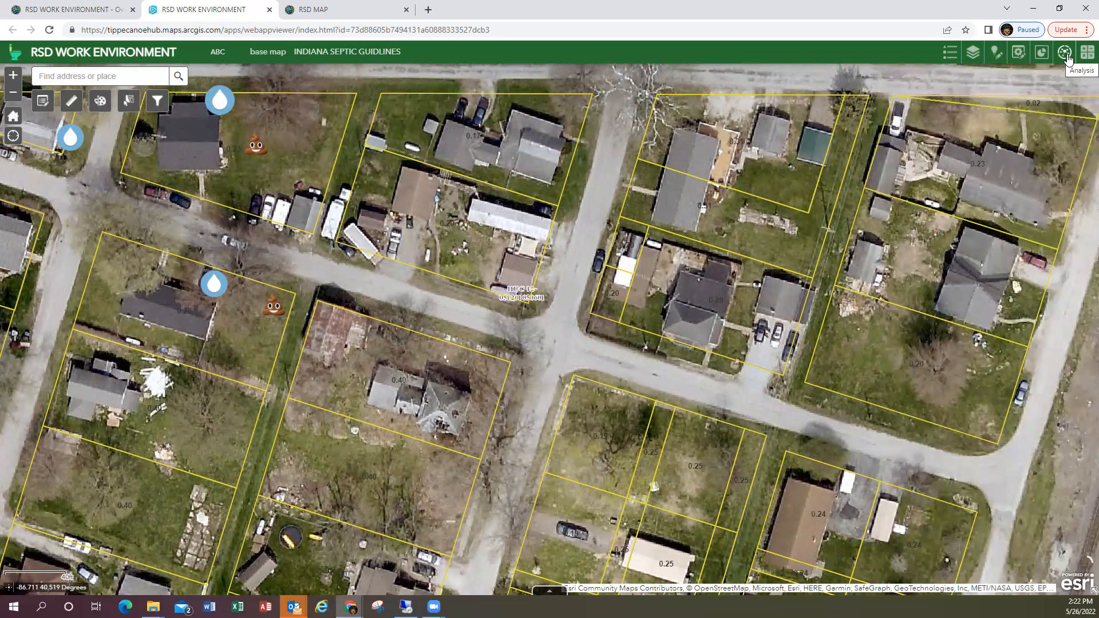
# - Check the Analysis tool briefly, and display the parcel summary of count, total acreage and average for neighbouring Colburn blocks
pyautogui.click(1065, 54)
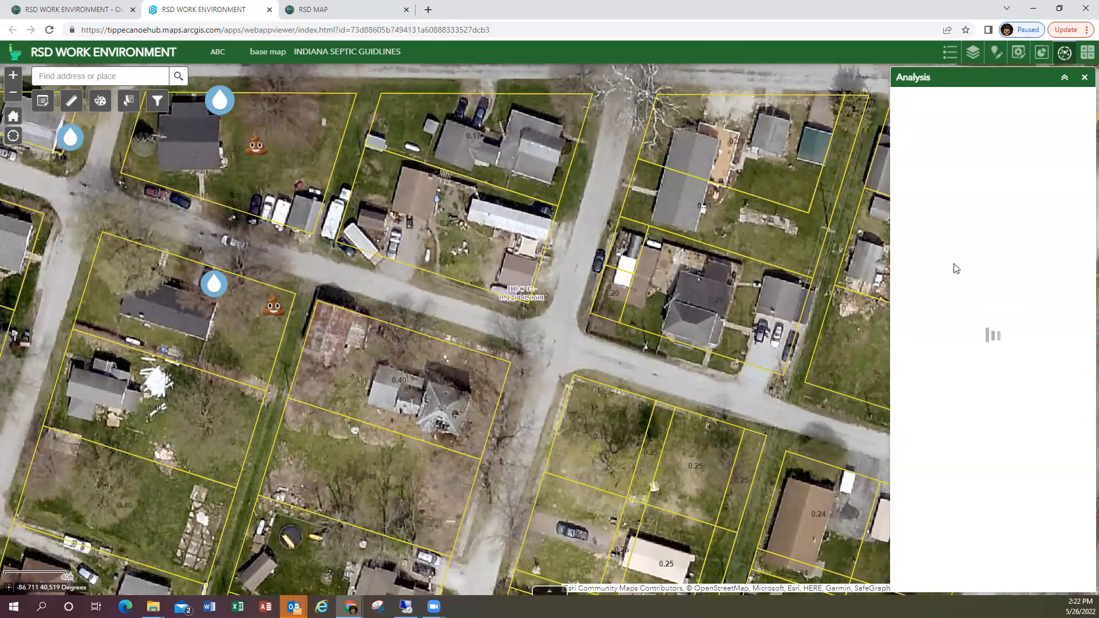
pyautogui.click(1084, 78)
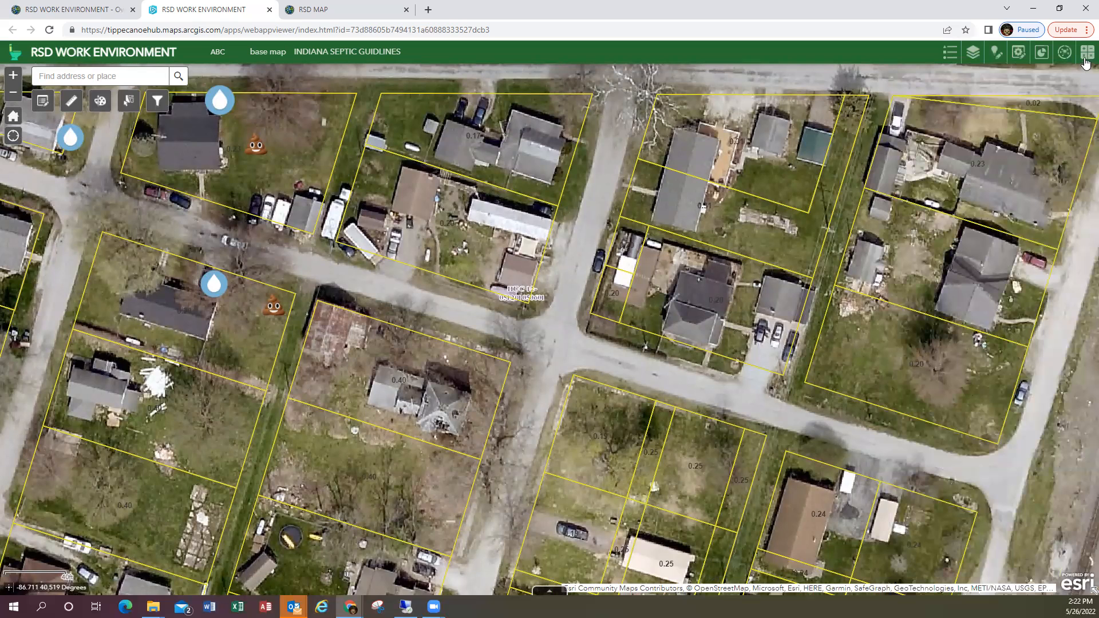
pyautogui.click(1086, 54)
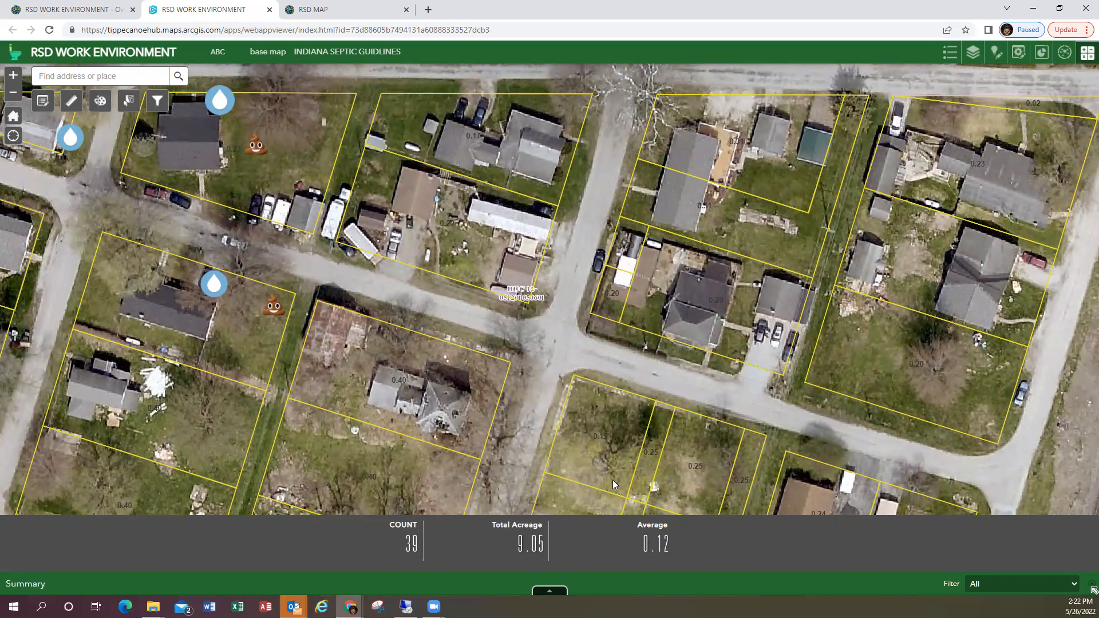
pyautogui.moveTo(440, 441); pyautogui.dragTo(565, 426)
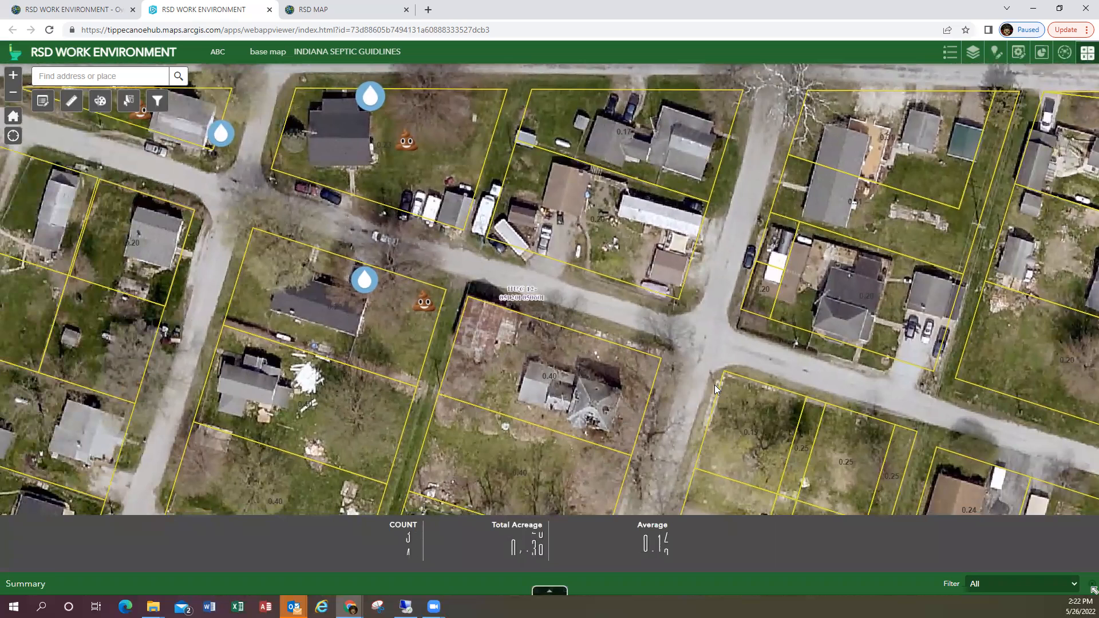
pyautogui.scroll(1, 496, 252)
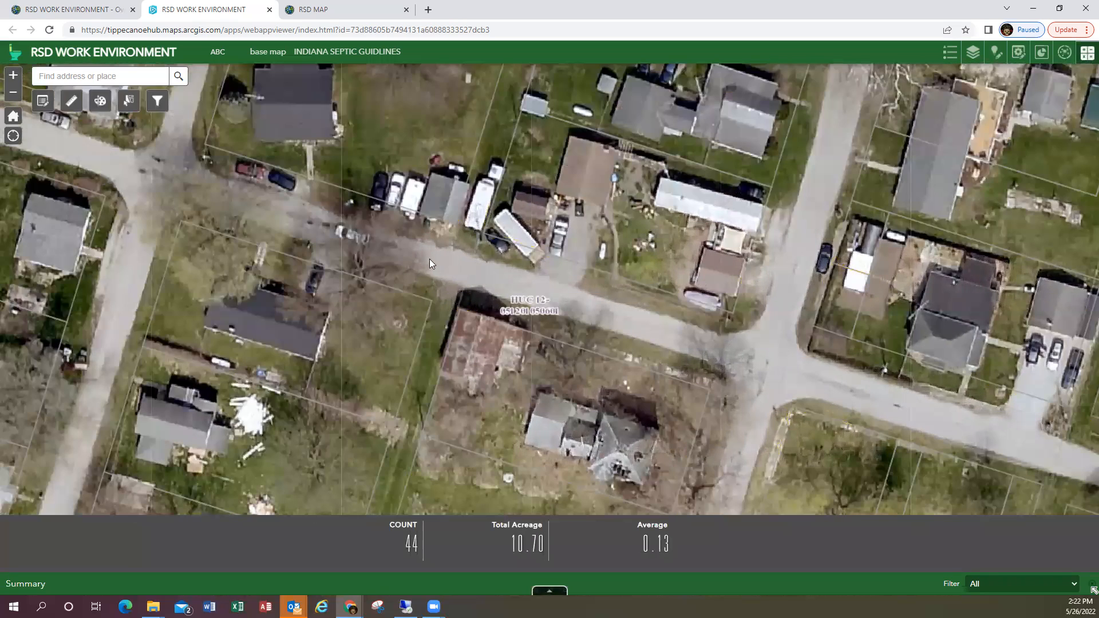
pyautogui.moveTo(479, 250)
pyautogui.mouseDown()
pyautogui.moveTo(580, 241)
pyautogui.moveTo(698, 176)
pyautogui.moveTo(718, 188)
pyautogui.mouseUp()
pyautogui.moveTo(615, 252); pyautogui.dragTo(722, 184)
pyautogui.scroll(-1, 621, 244)
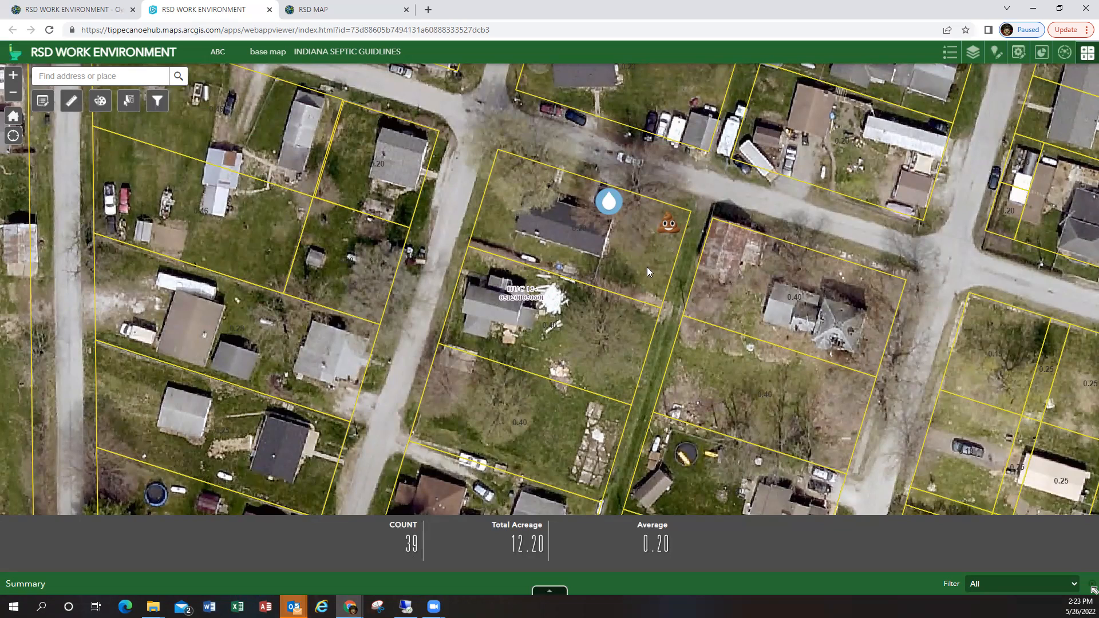
pyautogui.moveTo(657, 287); pyautogui.dragTo(647, 340)
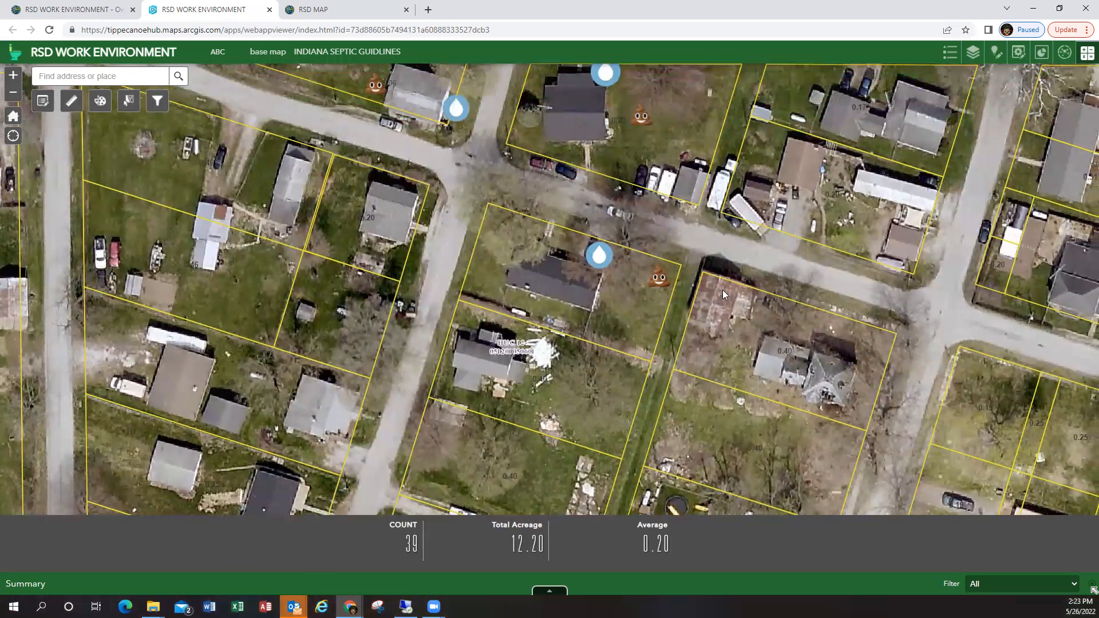
pyautogui.moveTo(722, 295); pyautogui.dragTo(735, 383)
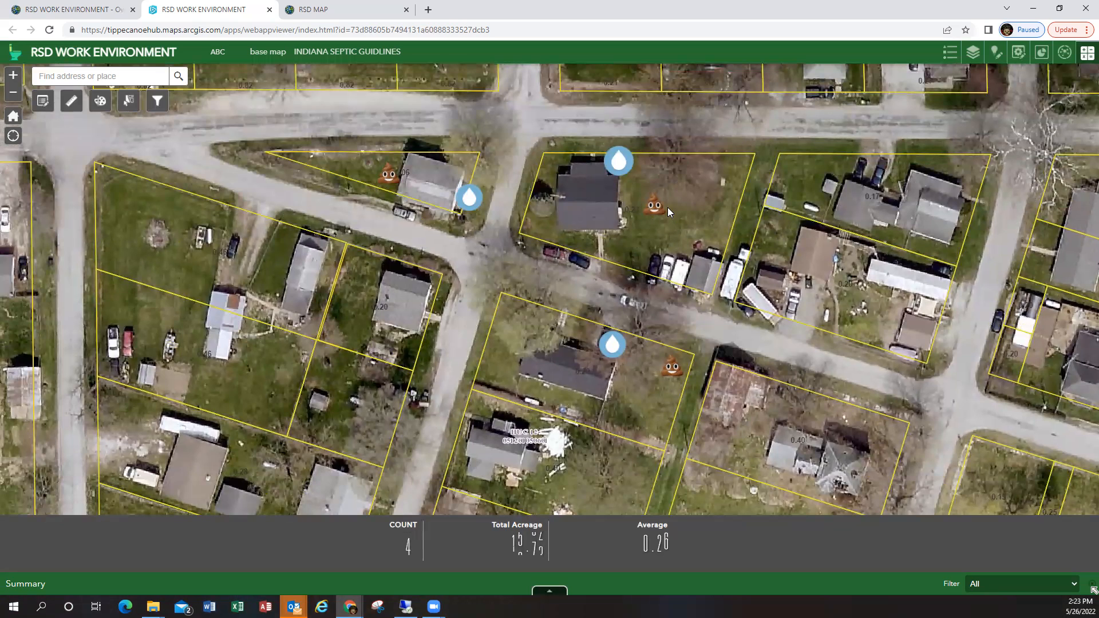
# - Inspect the attributes and attachments of the parcel with the dark-roofed house and the triangular parcel west of it
pyautogui.click(641, 189)
pyautogui.scroll(-3, 748, 241)
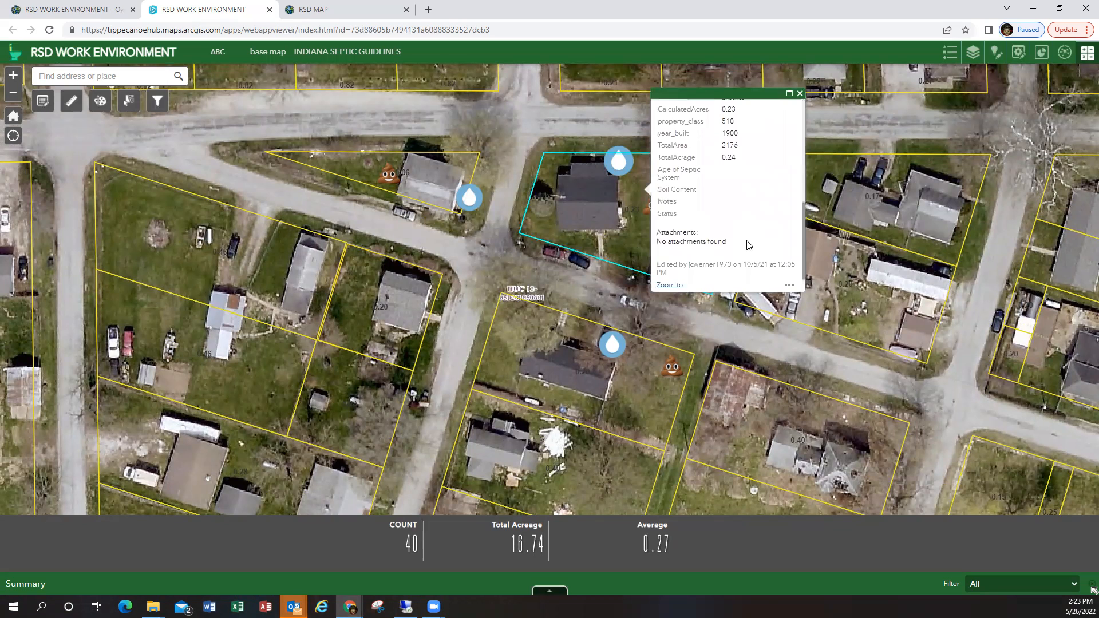
pyautogui.click(461, 183)
pyautogui.scroll(-3, 595, 246)
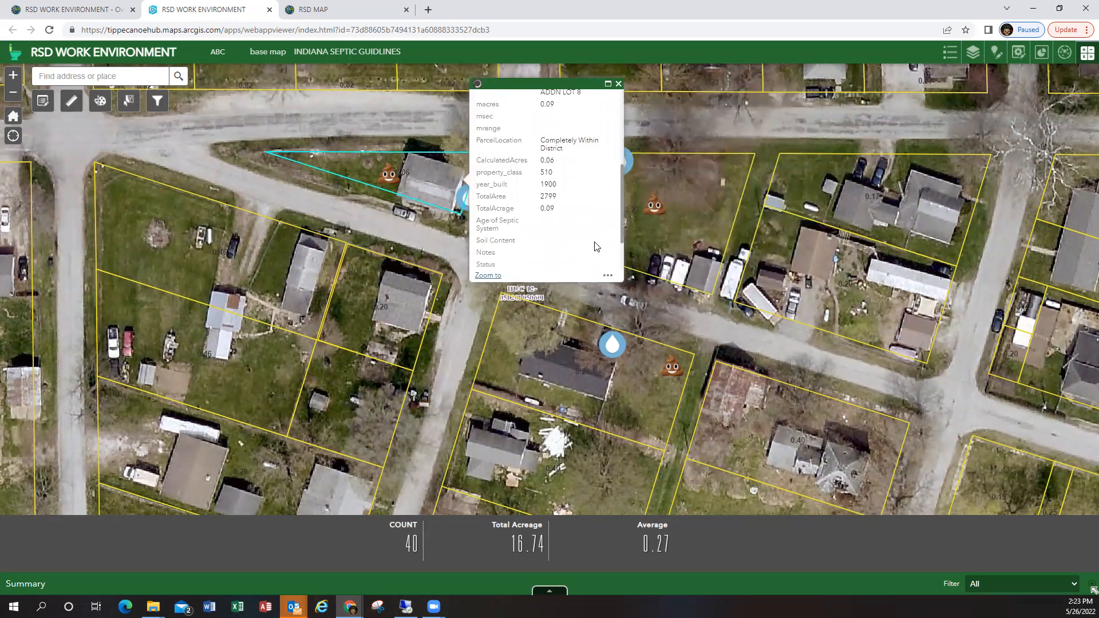
pyautogui.scroll(-1, 595, 246)
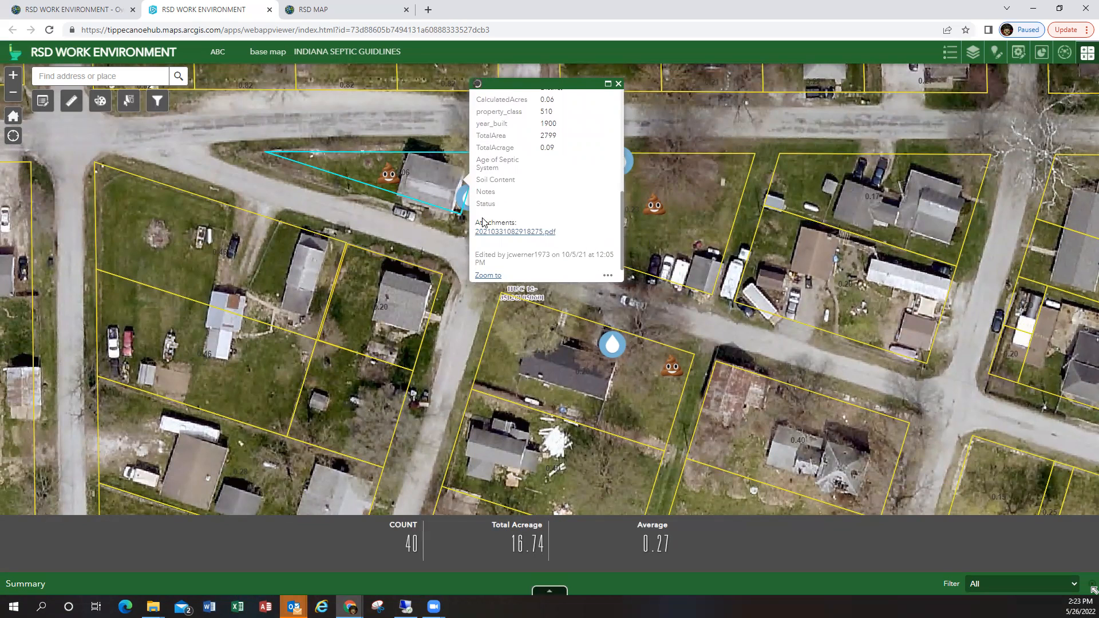
# - Open the PDF attached to the triangular parcel, review its septic inspection records, and return to the map with the parcel details closed
pyautogui.click(515, 233)
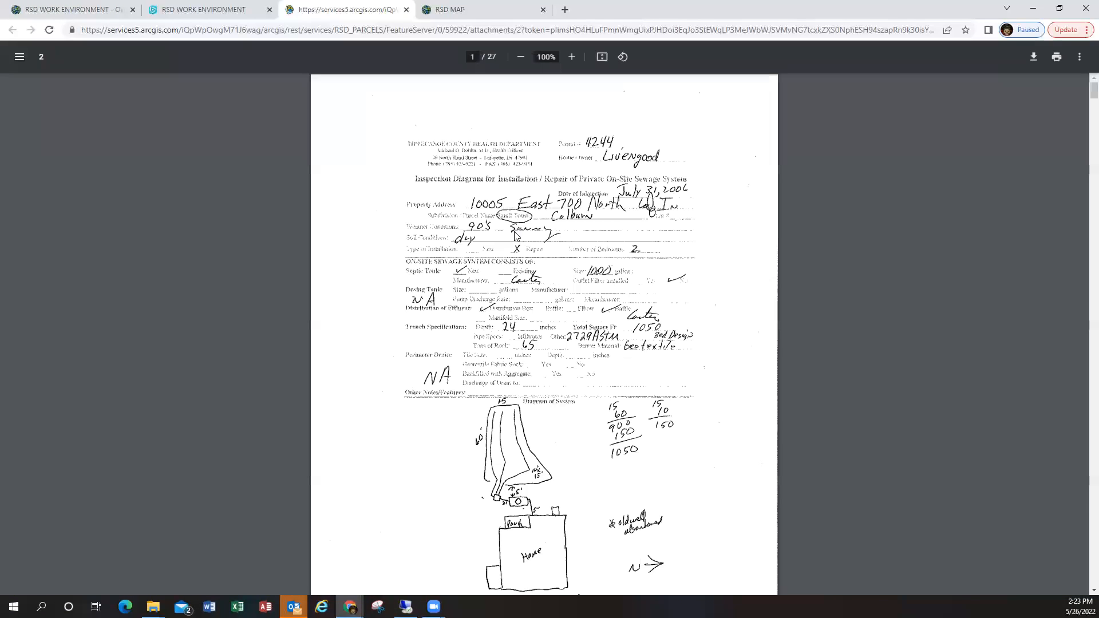
pyautogui.scroll(-3, 576, 361)
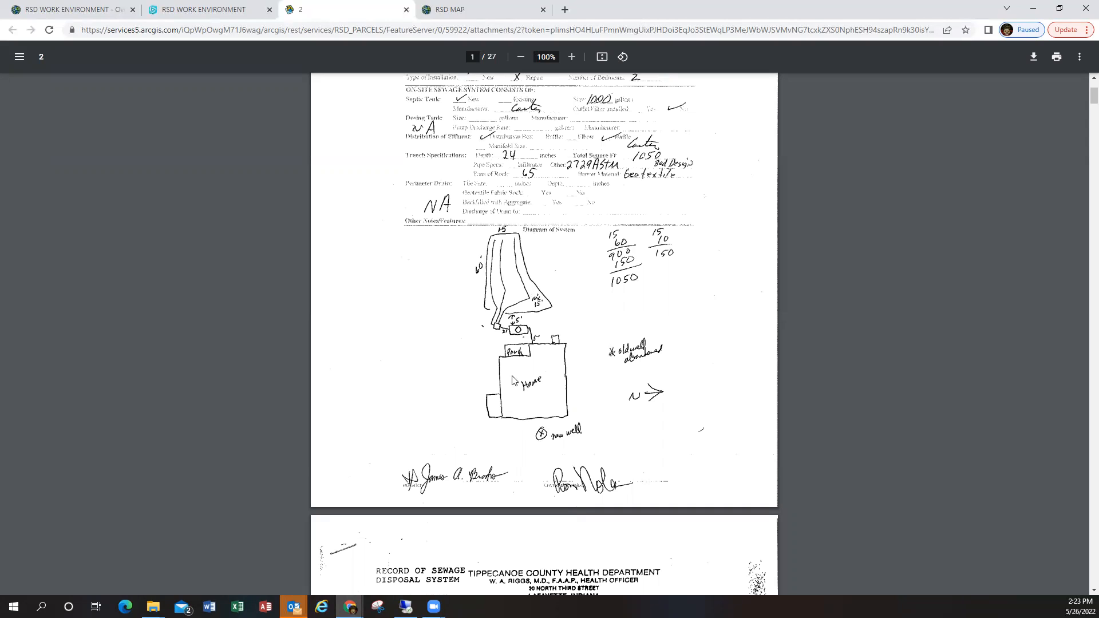
pyautogui.scroll(-6, 526, 318)
pyautogui.scroll(-17, 525, 318)
pyautogui.scroll(-13, 526, 319)
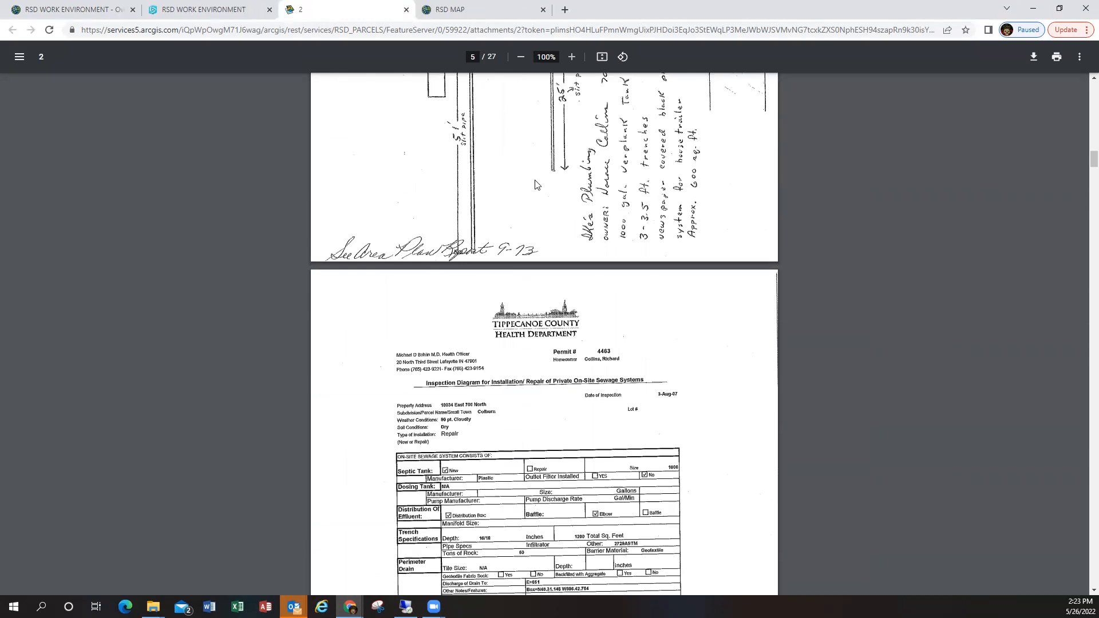
pyautogui.click(233, 12)
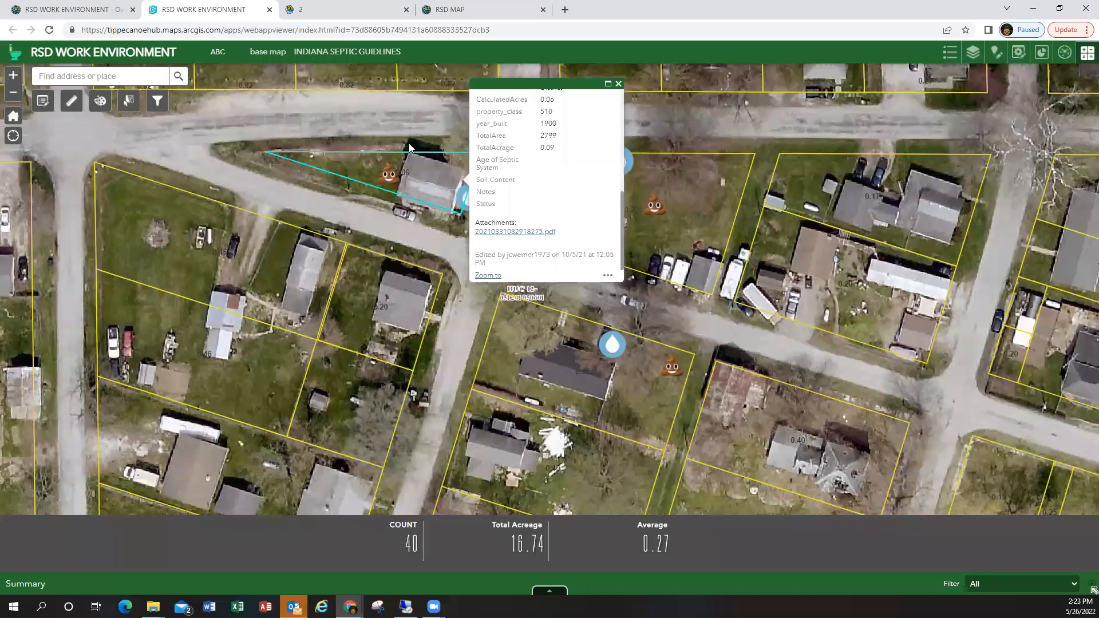
pyautogui.click(619, 84)
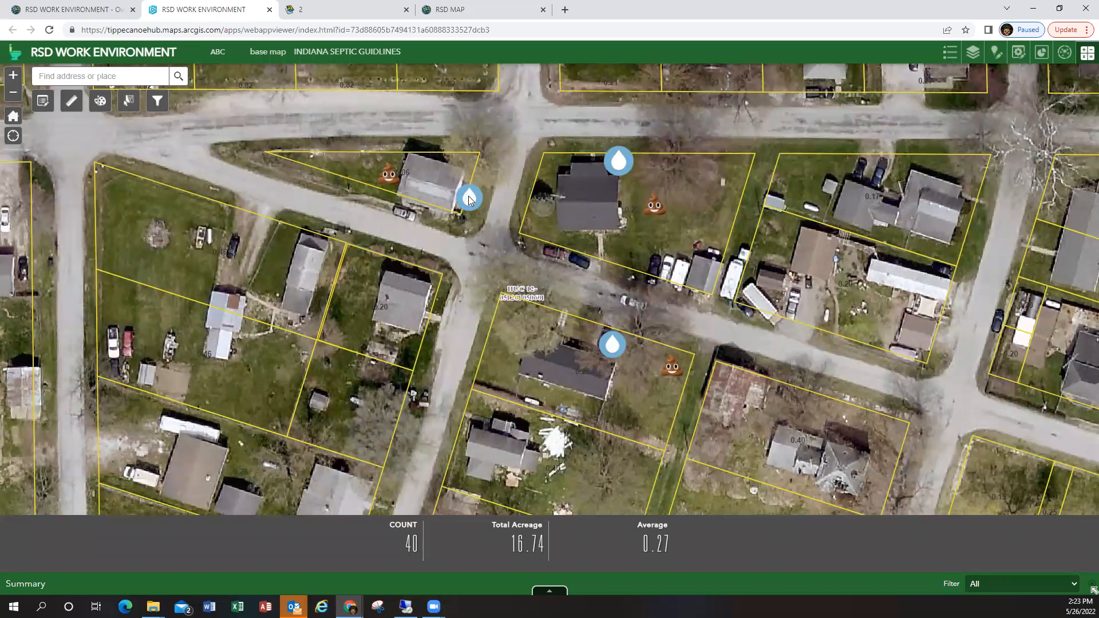
# - Check the details of the Well Location and Septic Tank markers on the triangular parcel
pyautogui.click(468, 198)
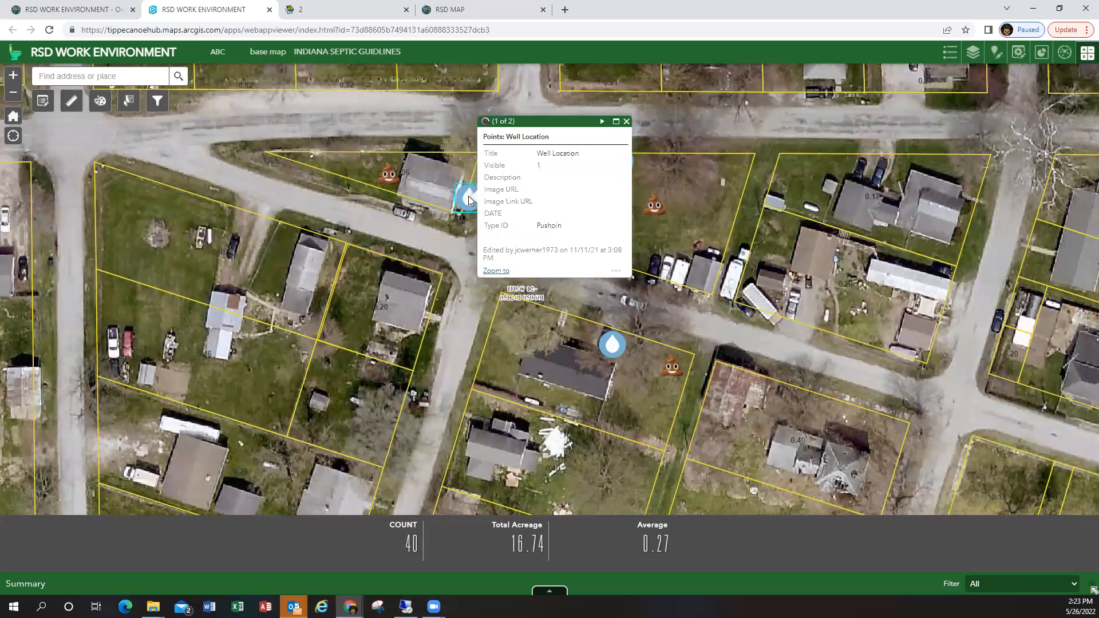
pyautogui.click(626, 121)
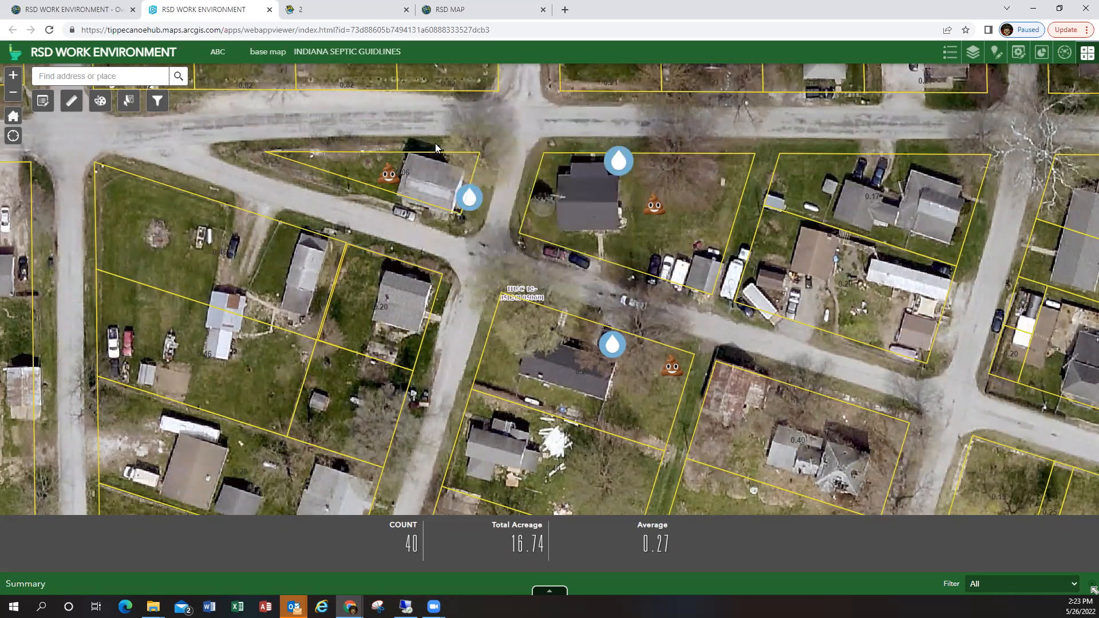
pyautogui.click(389, 176)
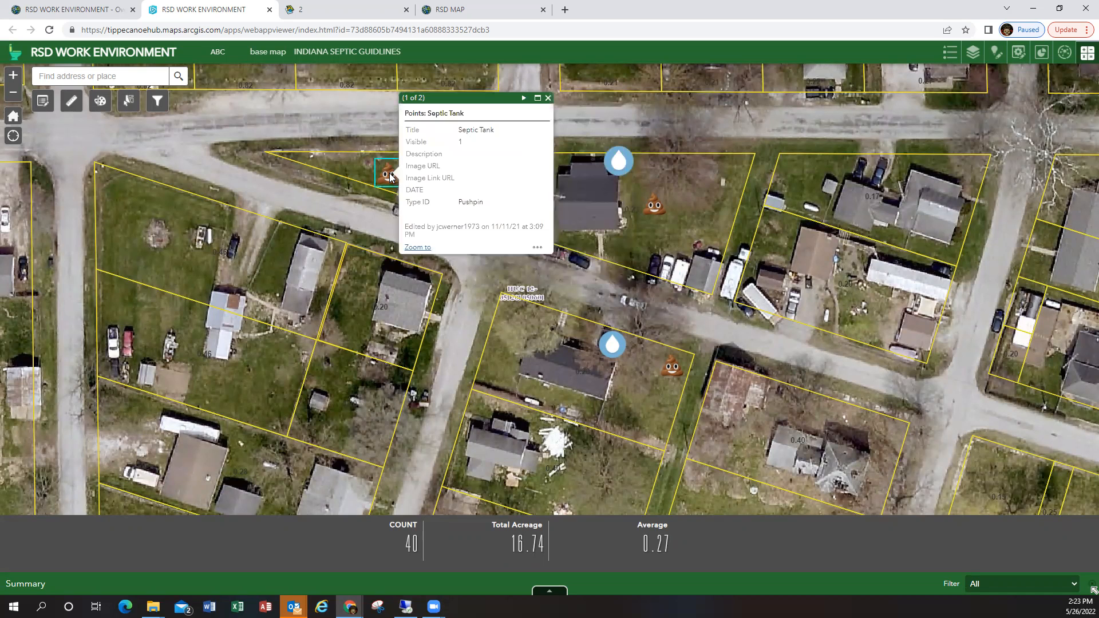
pyautogui.click(548, 99)
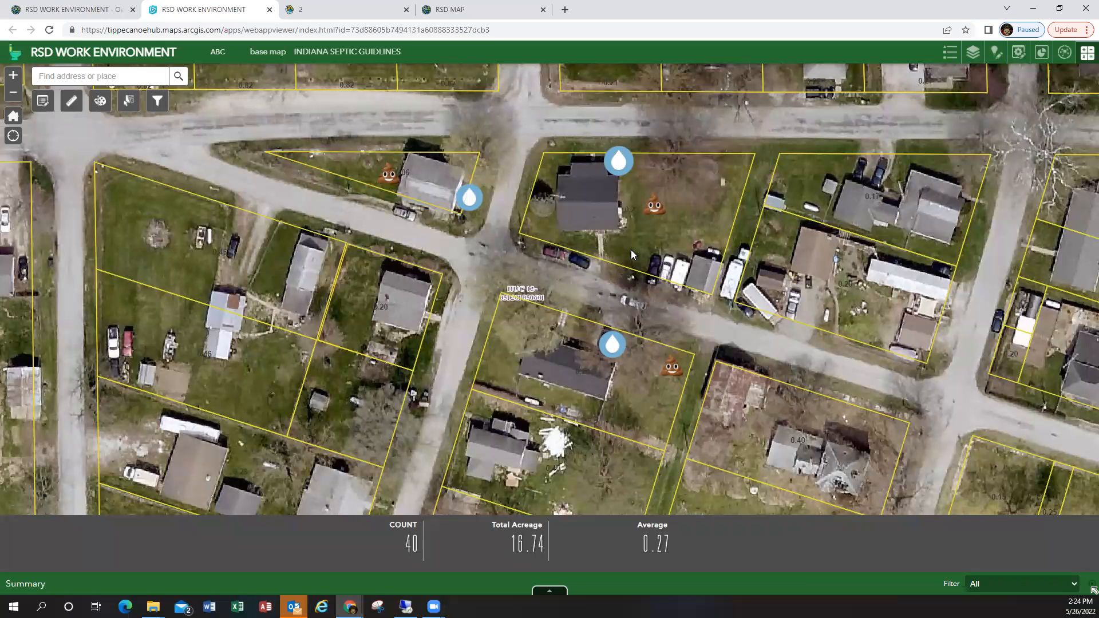
# - Look over the small lots southeast of the marked wells and septic tanks, and close the parcel summary
pyautogui.moveTo(595, 236); pyautogui.dragTo(664, 204)
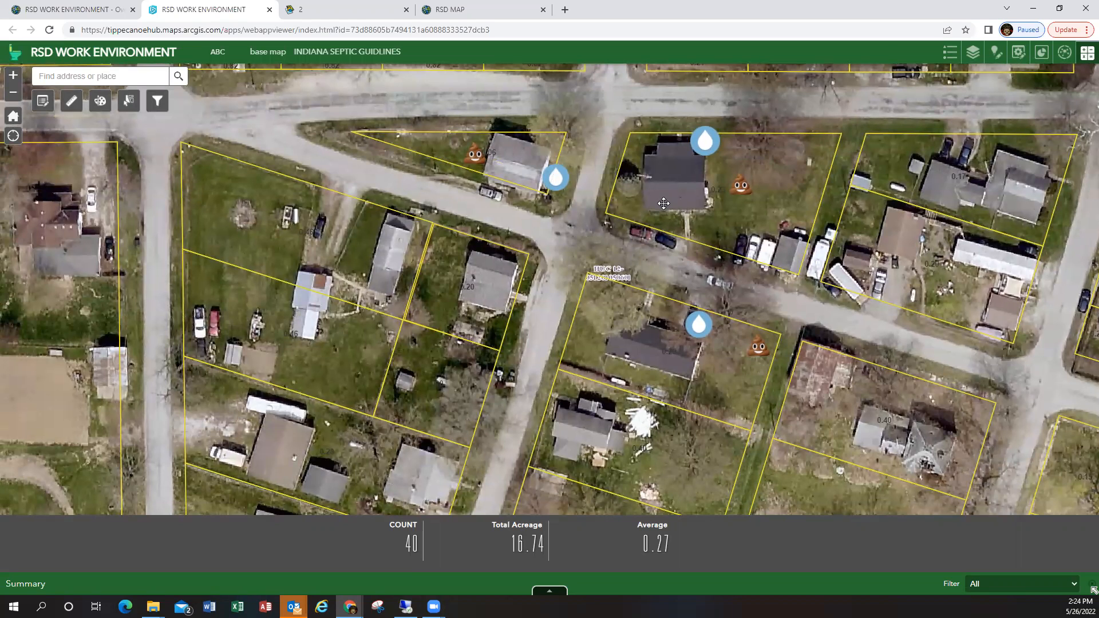
pyautogui.moveTo(664, 203); pyautogui.dragTo(653, 235)
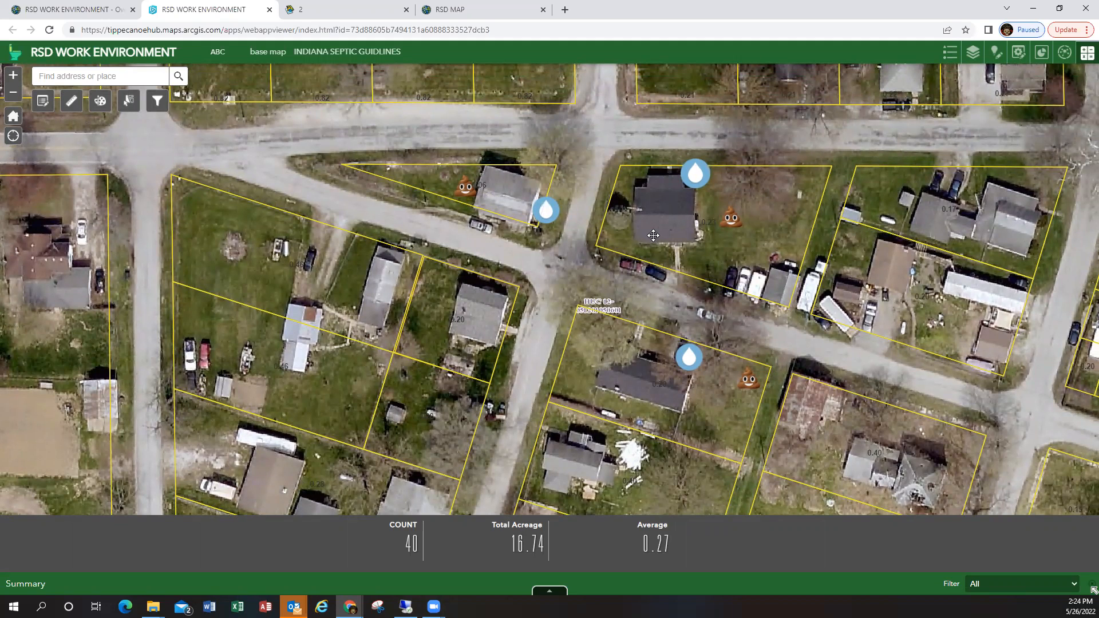
pyautogui.moveTo(652, 235); pyautogui.dragTo(571, 162)
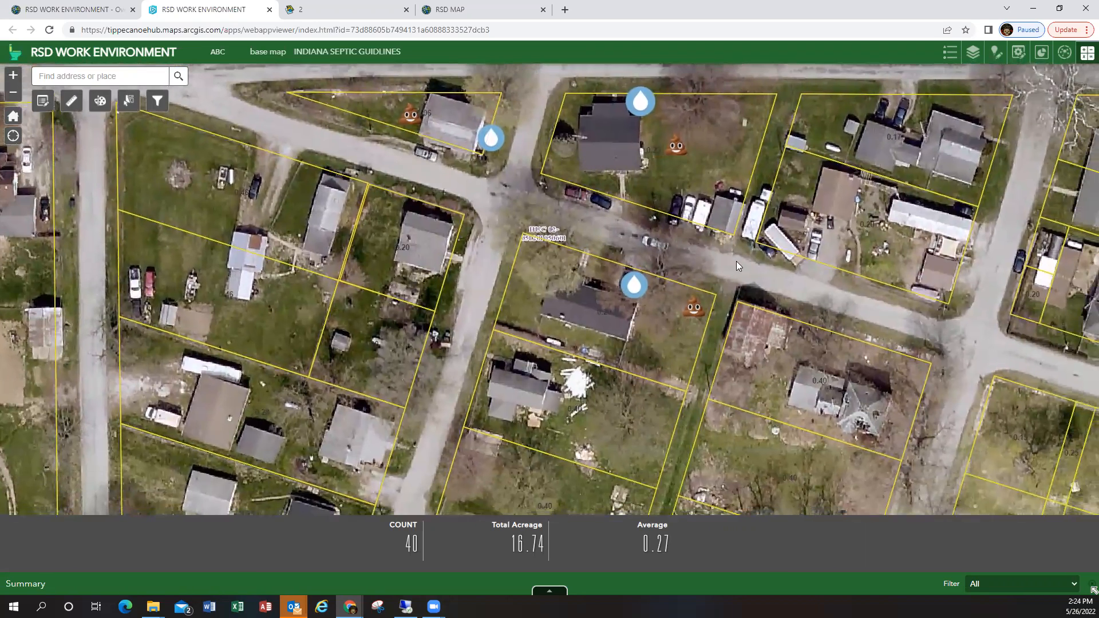
pyautogui.moveTo(732, 248); pyautogui.dragTo(697, 178)
pyautogui.moveTo(739, 237); pyautogui.dragTo(732, 205)
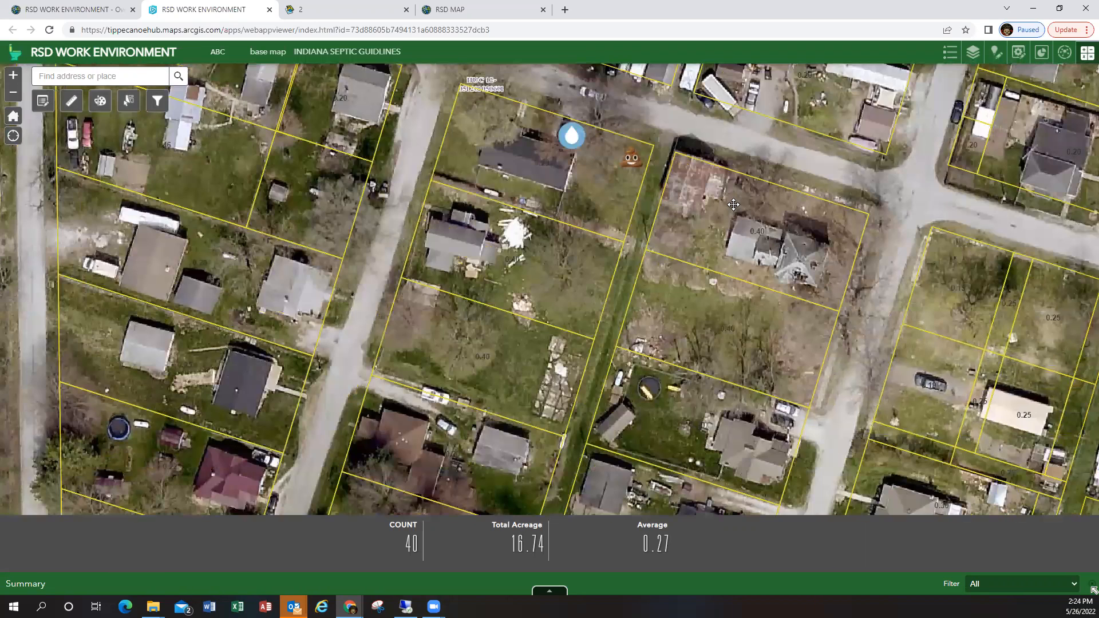
pyautogui.moveTo(759, 240); pyautogui.dragTo(626, 223)
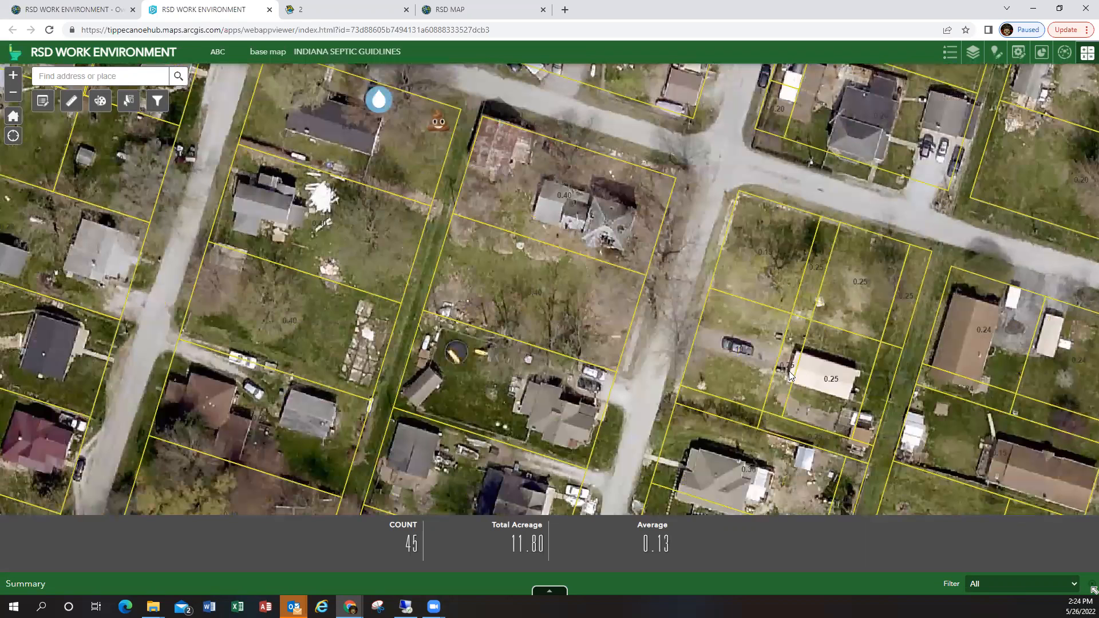
pyautogui.moveTo(851, 371); pyautogui.dragTo(755, 318)
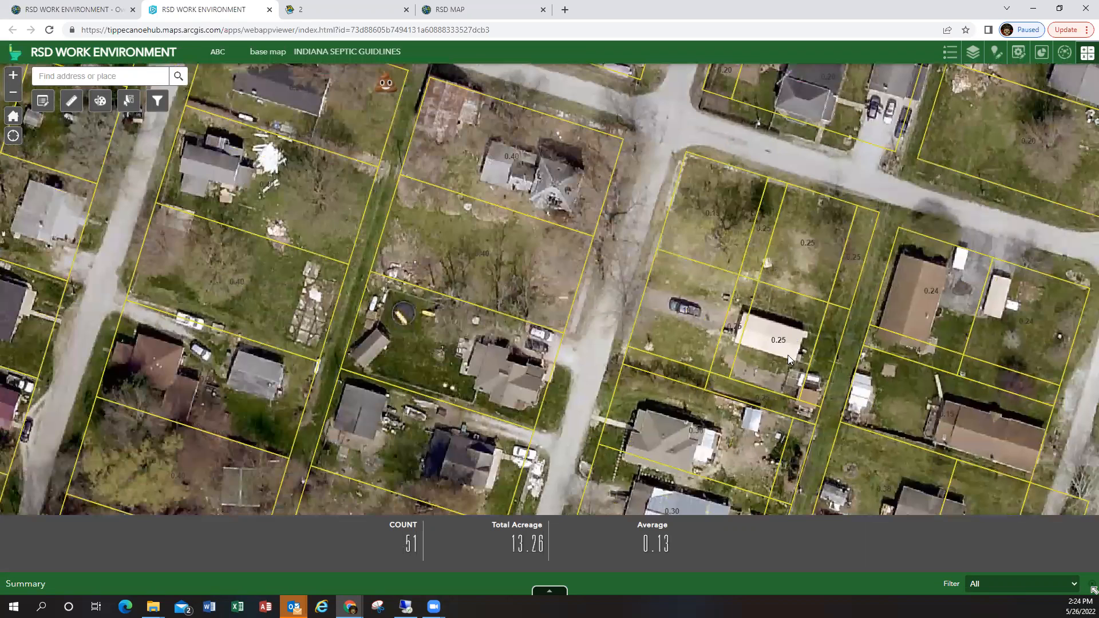
pyautogui.click(1086, 54)
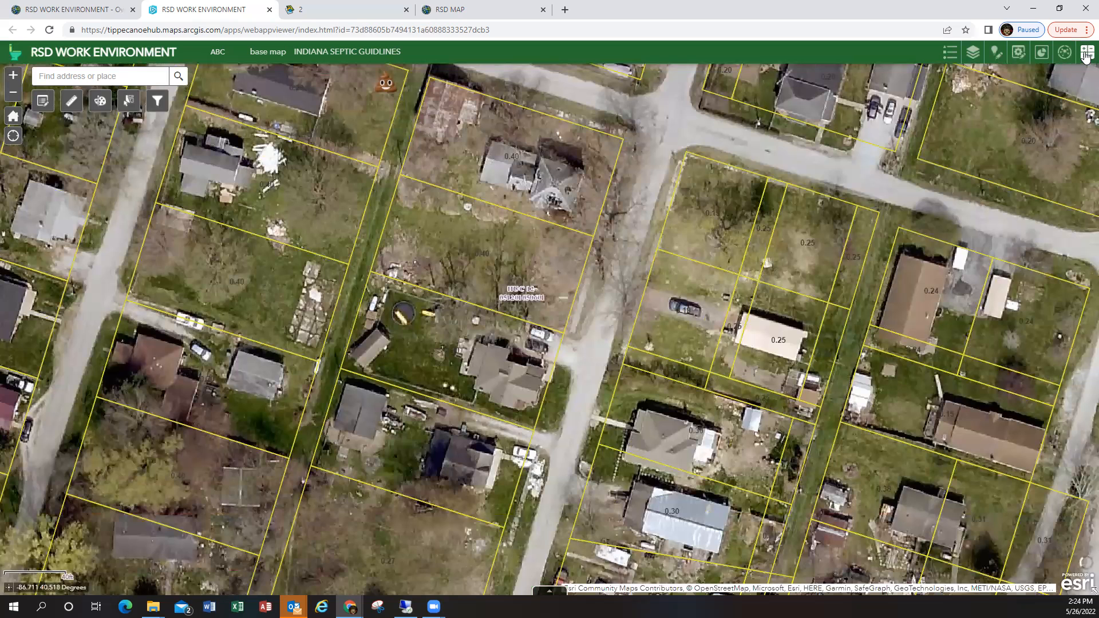
# - Compare the deeded owner of the white-roofed building's lot with two adjoining lots along the street, and close the parcel details
pyautogui.click(769, 325)
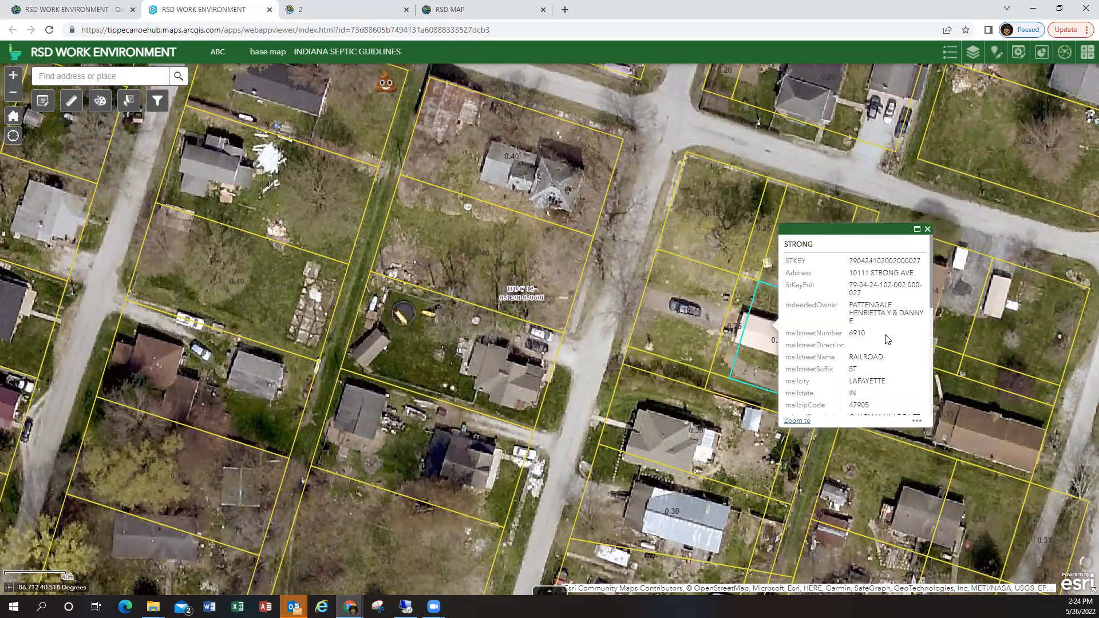
pyautogui.click(703, 312)
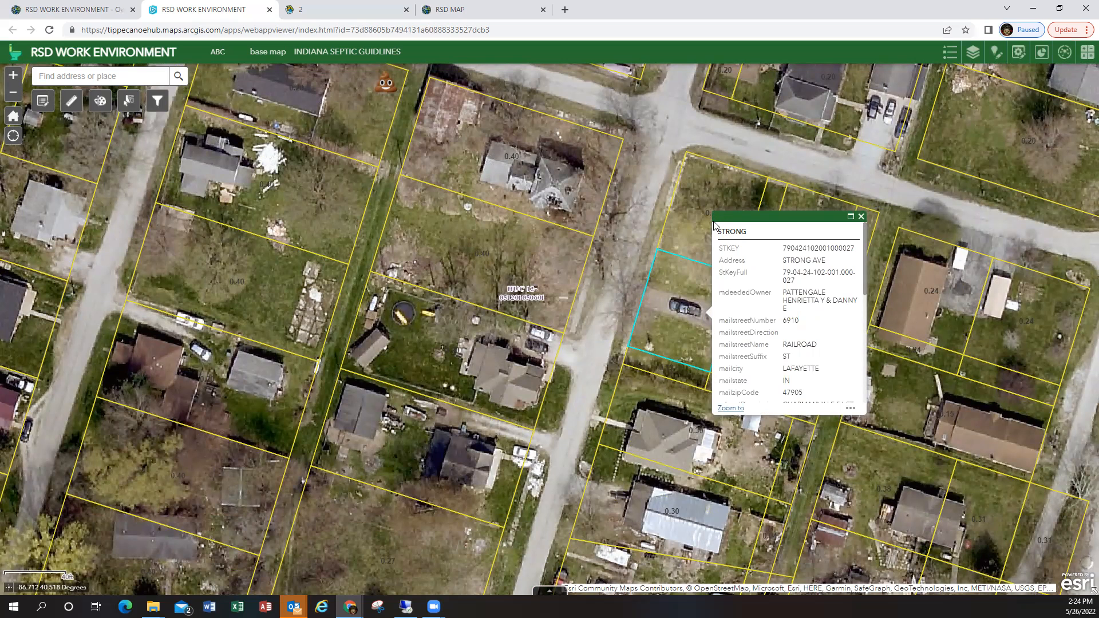
pyautogui.click(692, 242)
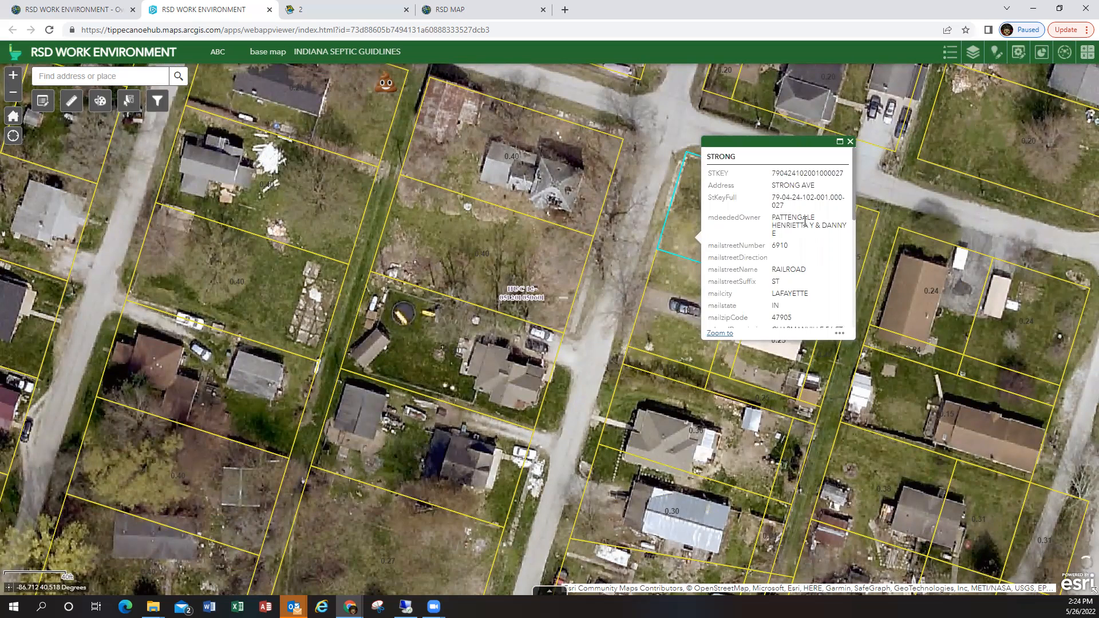
pyautogui.click(850, 141)
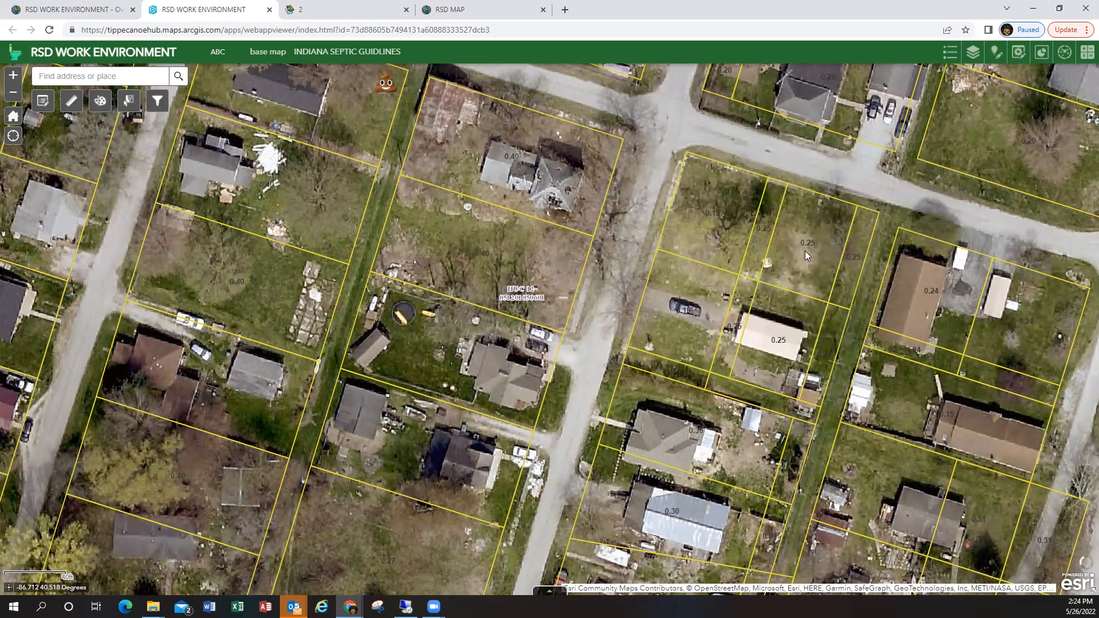
# - Review the acreage, property class and district location of the lot with the white-roofed building, and close its details
pyautogui.scroll(1, 805, 251)
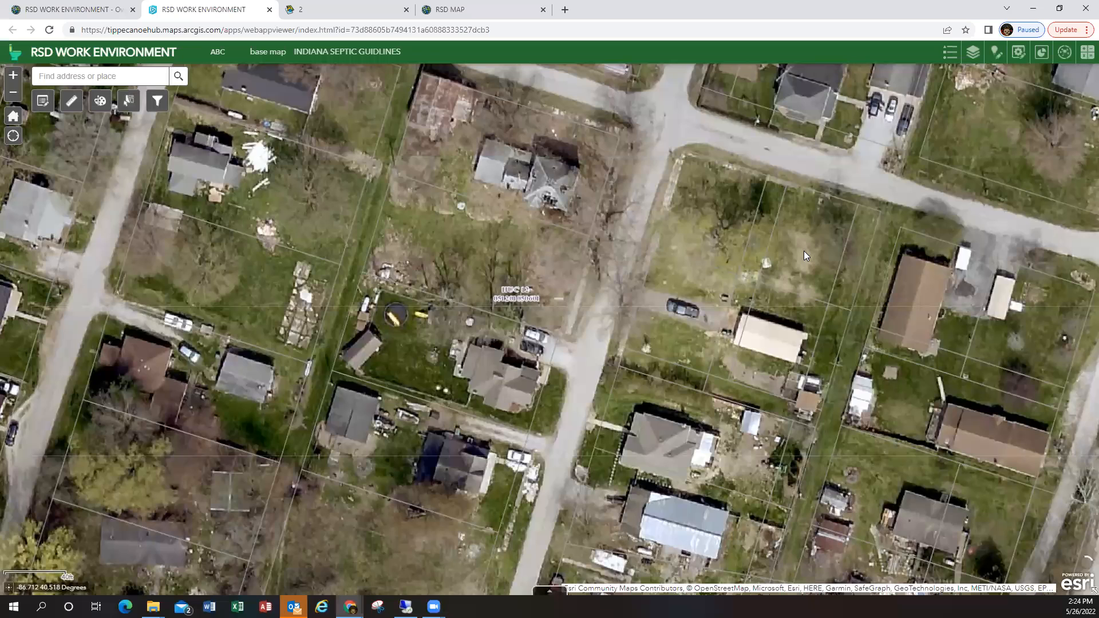
pyautogui.scroll(1, 804, 251)
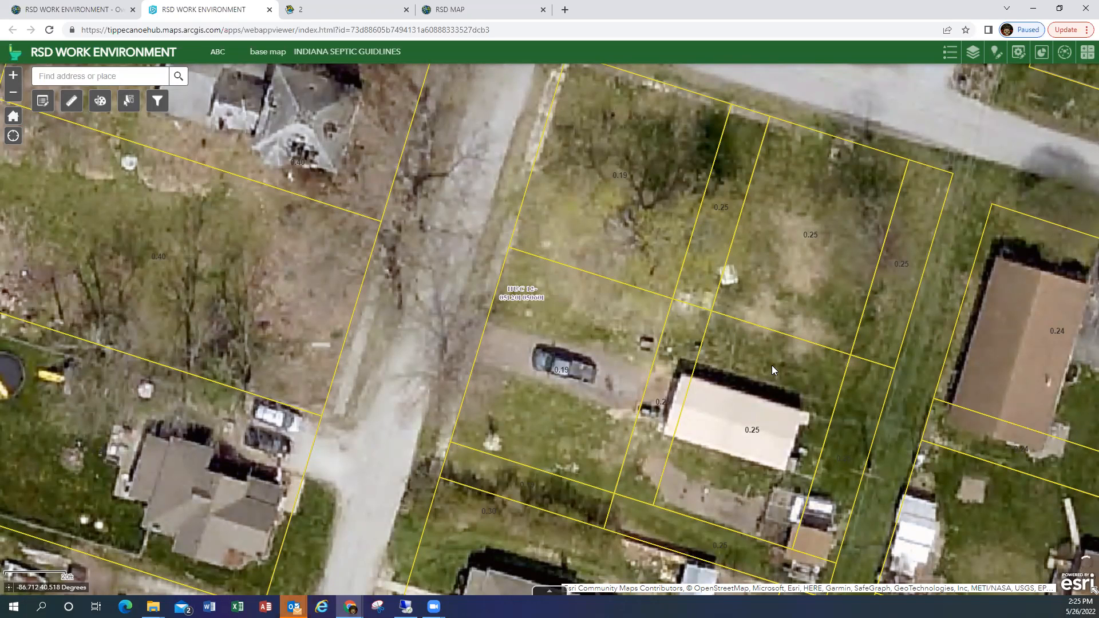
pyautogui.moveTo(759, 337); pyautogui.dragTo(702, 337)
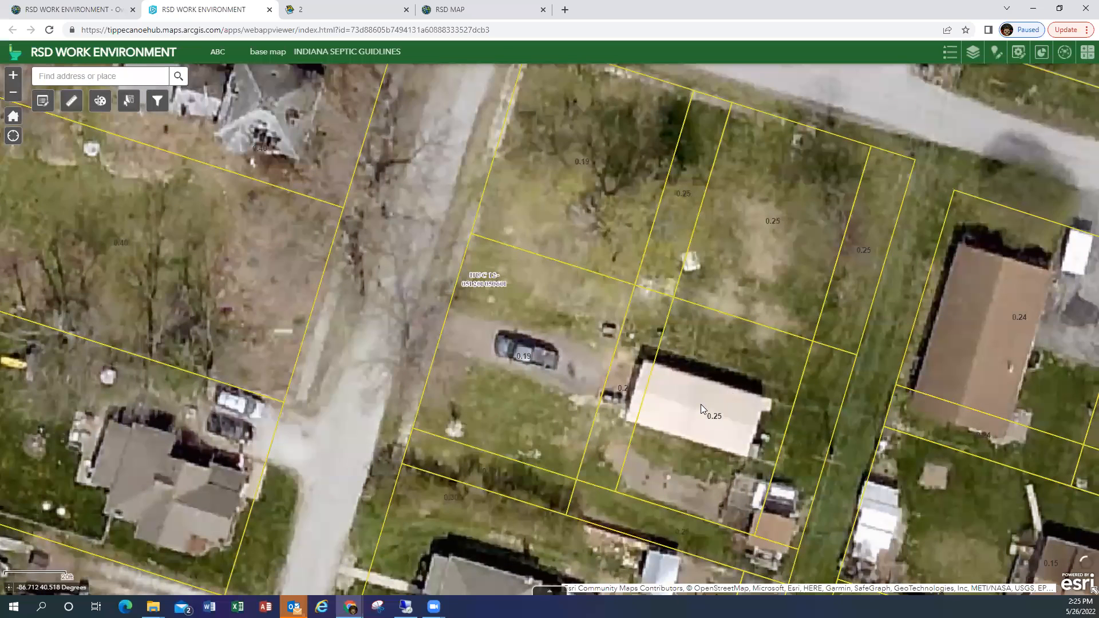
pyautogui.click(700, 404)
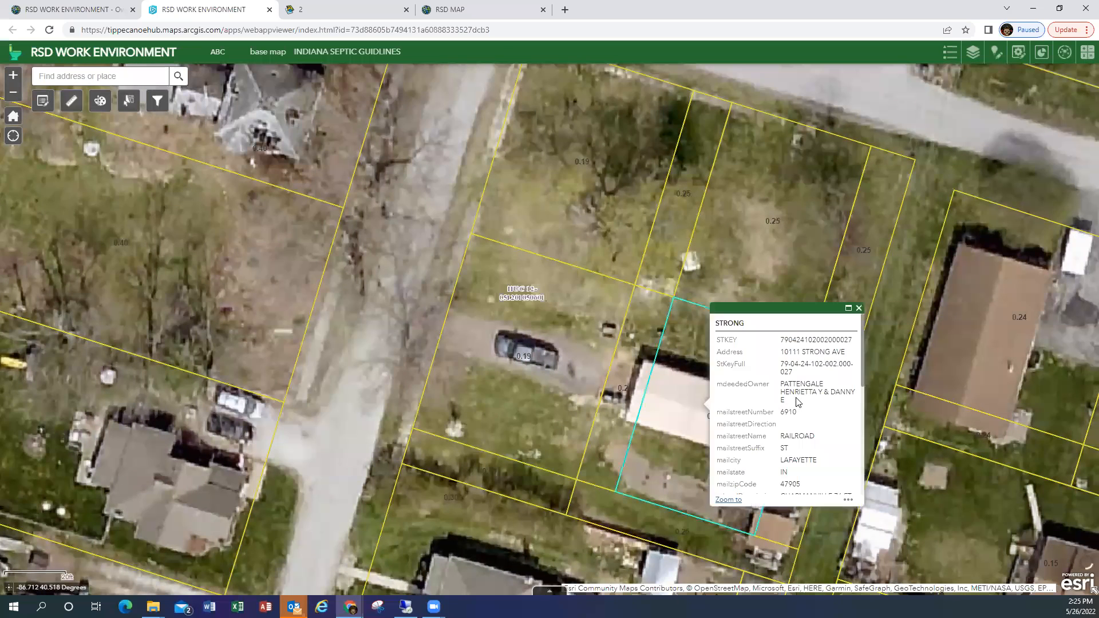
pyautogui.scroll(-5, 823, 457)
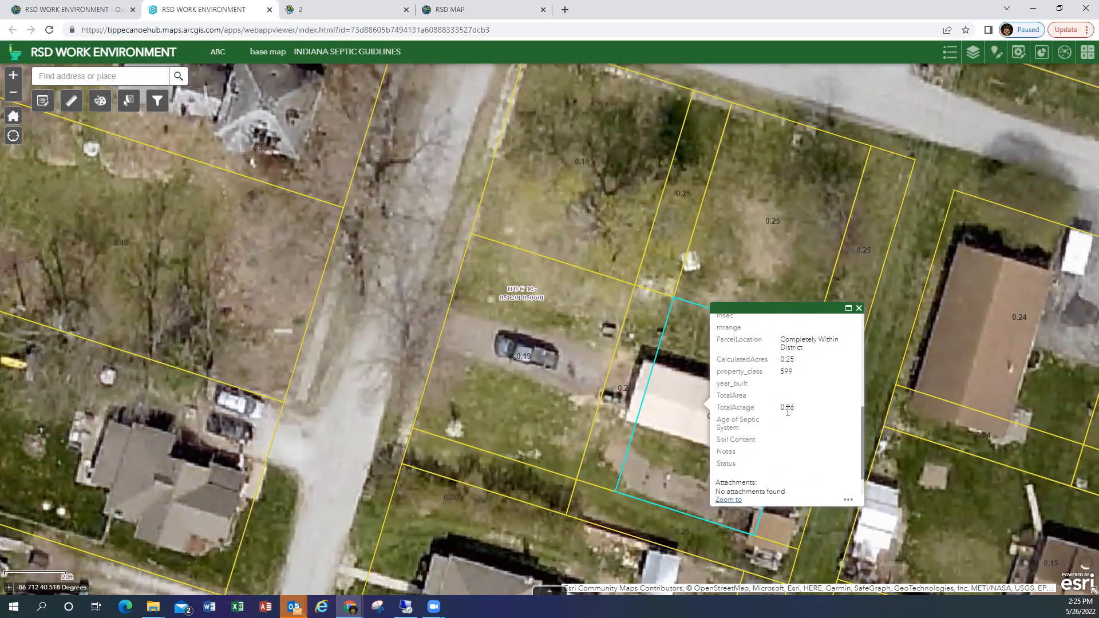
pyautogui.scroll(-1, 797, 424)
pyautogui.scroll(3, 797, 423)
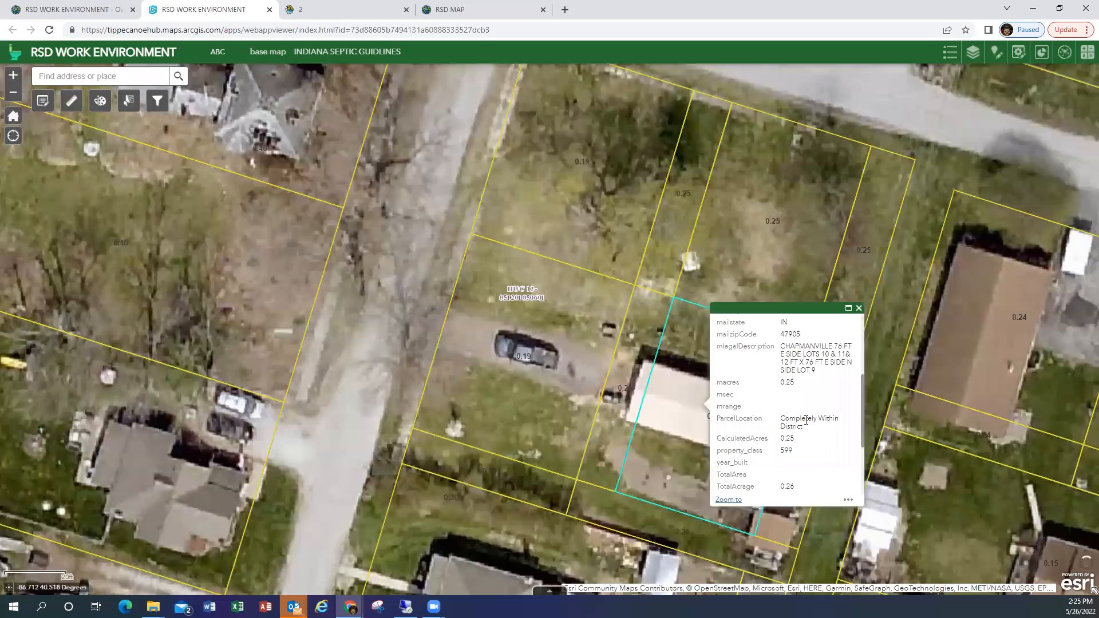
pyautogui.scroll(-1, 805, 420)
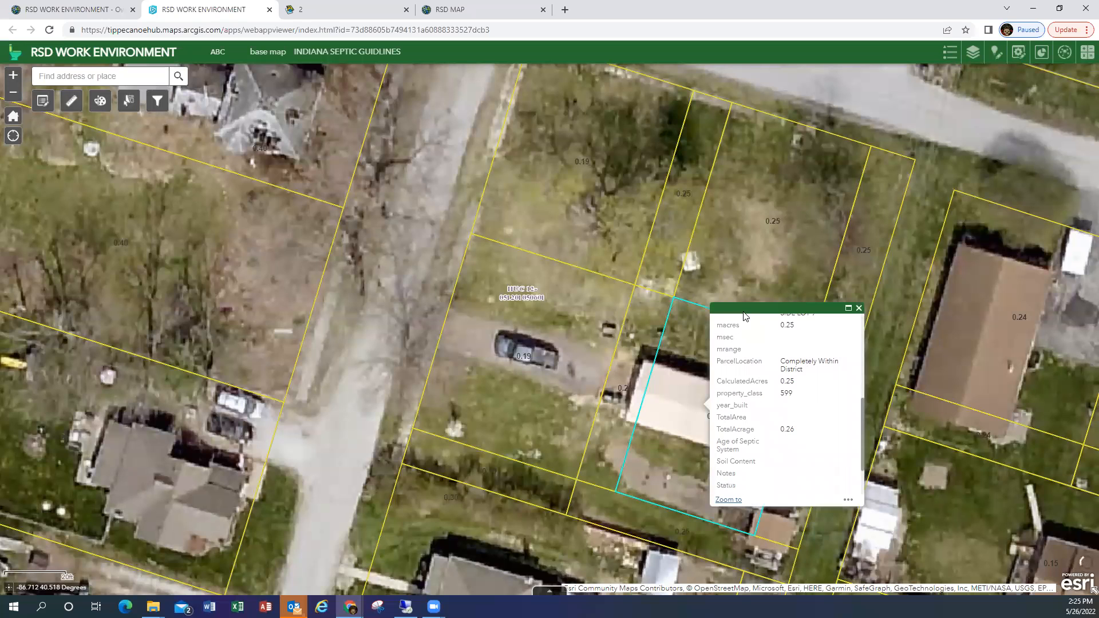
pyautogui.click(859, 309)
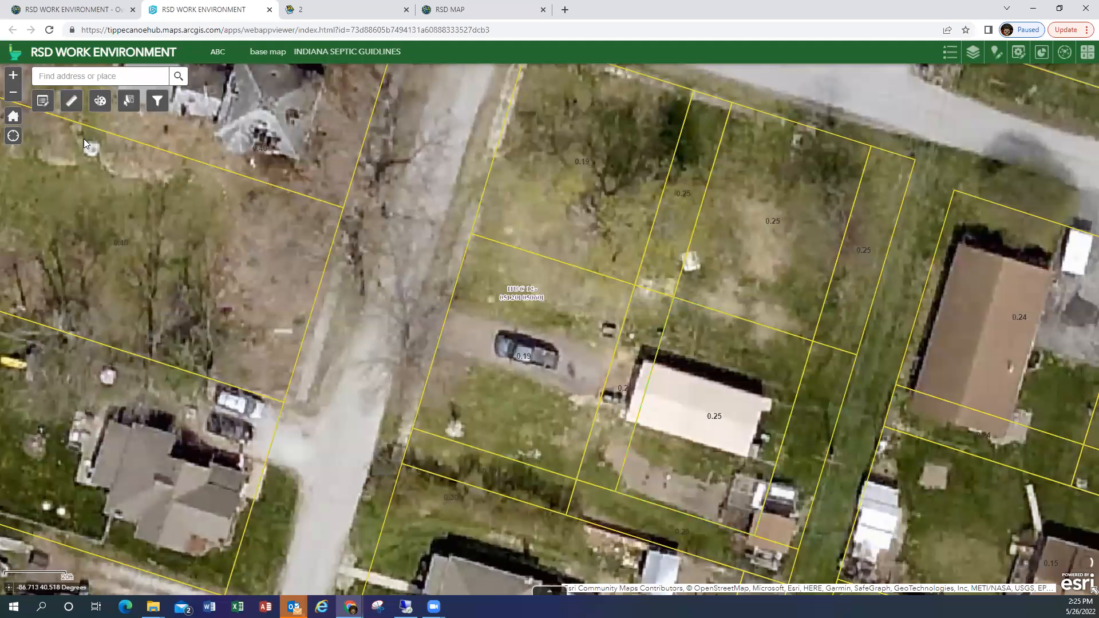
# - Try to measure in acres the combined area of the corner block of lots around the white-roofed building, and close the measurement
pyautogui.click(68, 108)
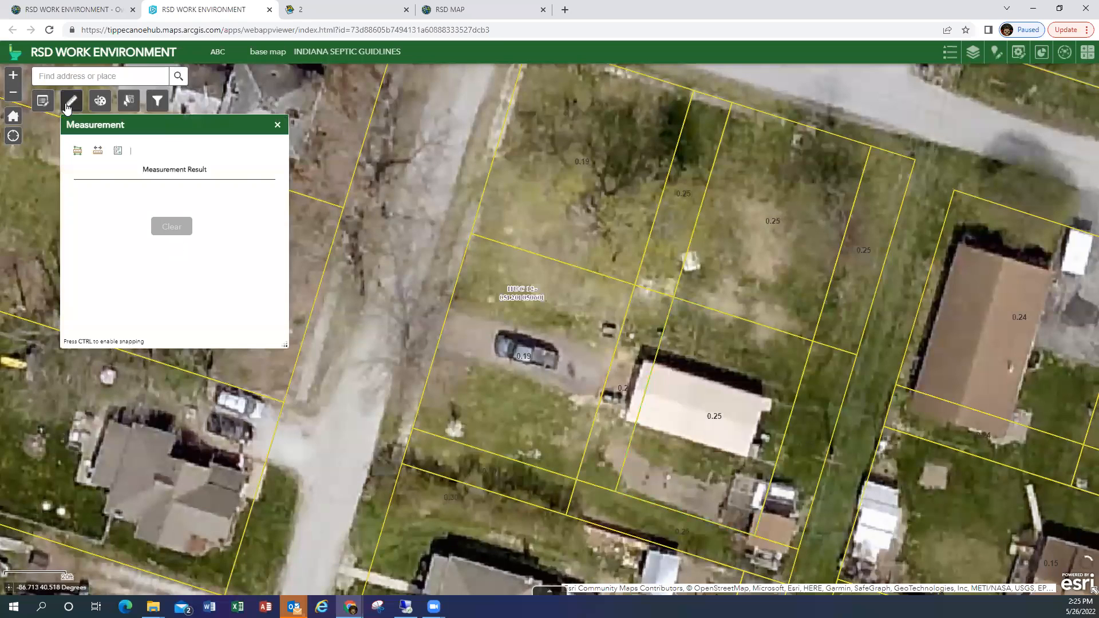
pyautogui.click(78, 152)
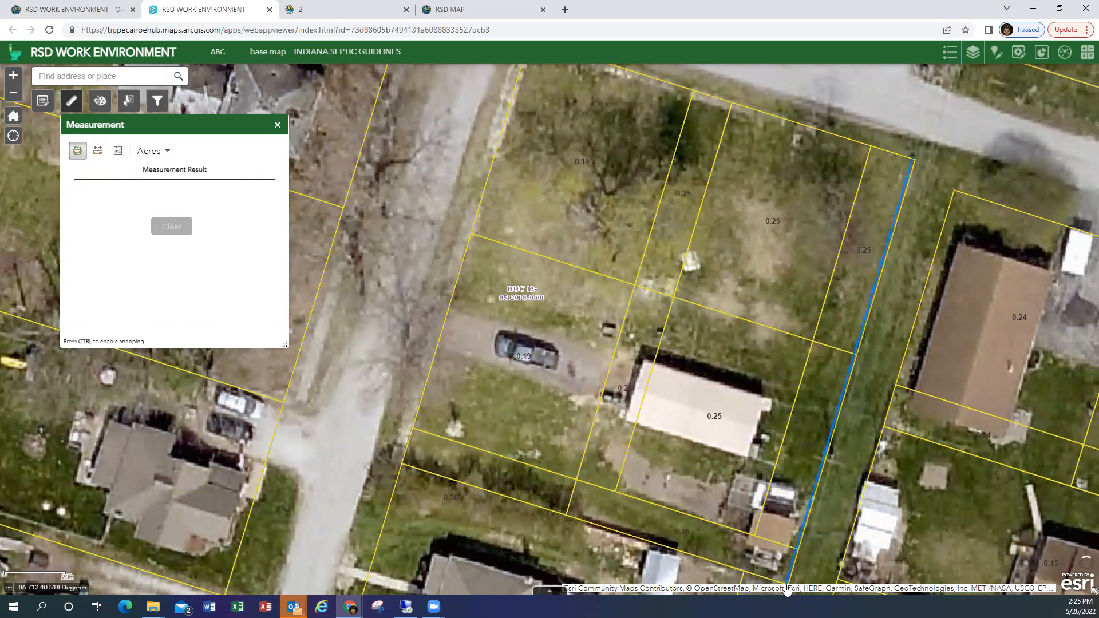
pyautogui.click(406, 459)
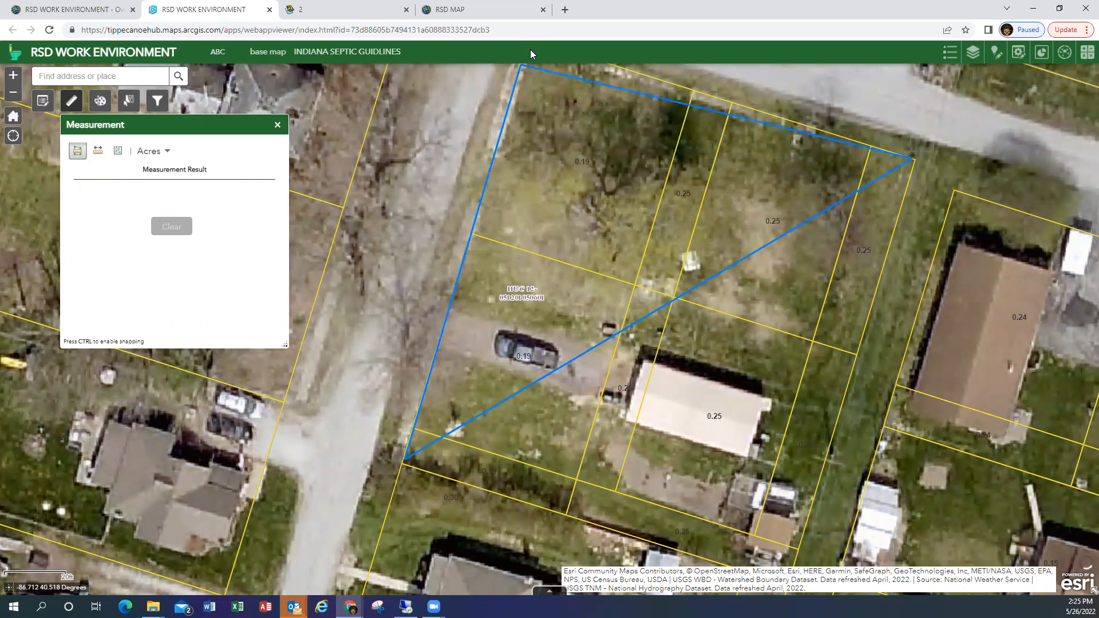
pyautogui.scroll(-1, 546, 98)
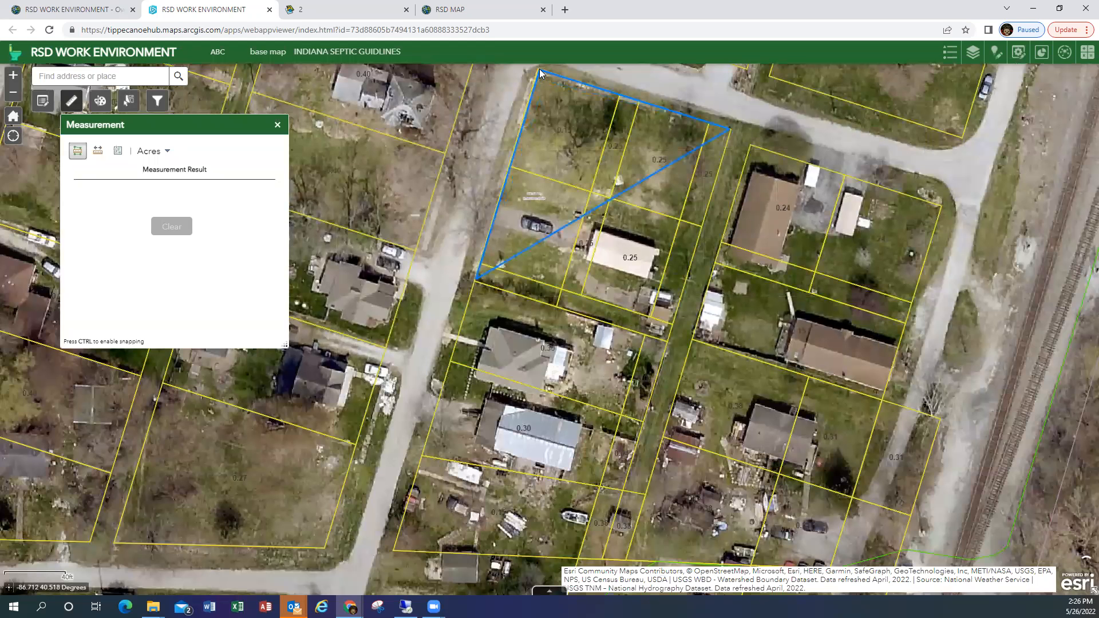
pyautogui.doubleClick(539, 68)
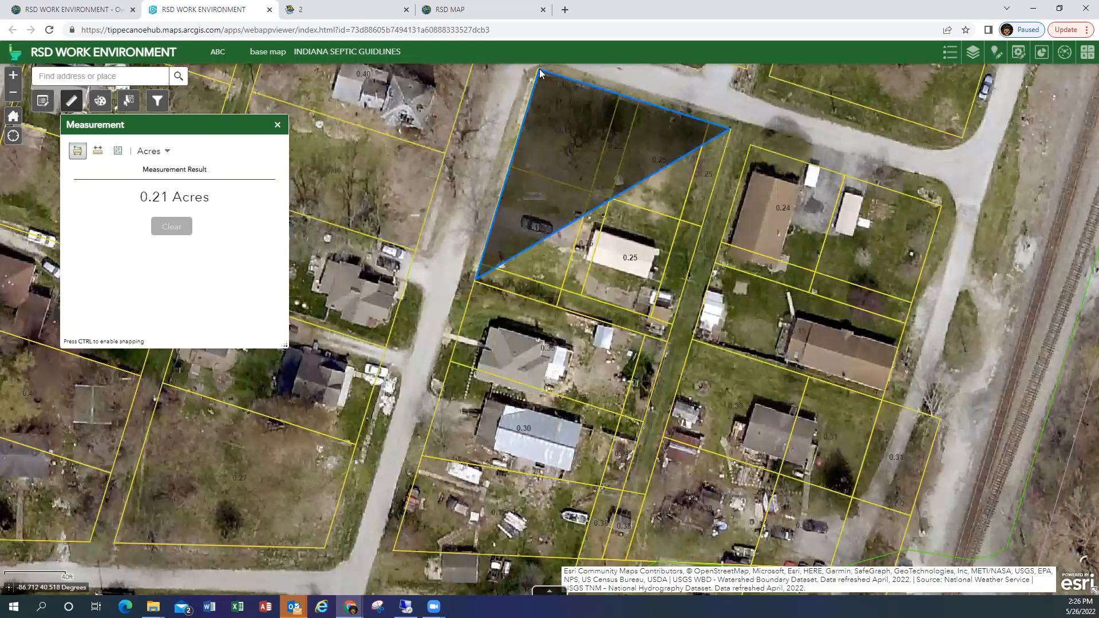
pyautogui.doubleClick(732, 127)
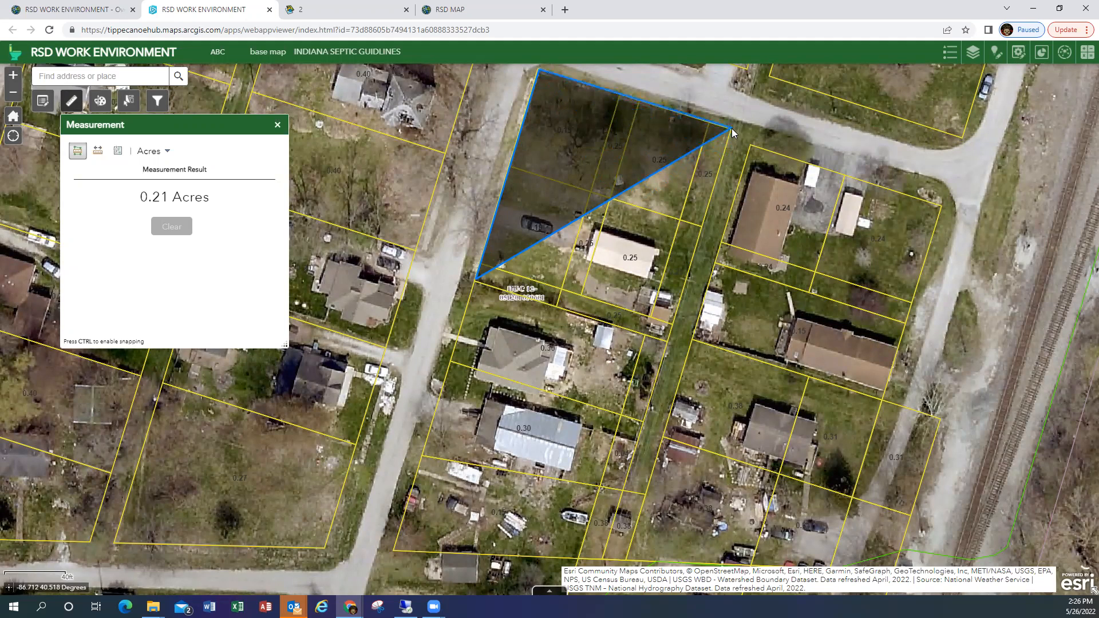
pyautogui.click(668, 344)
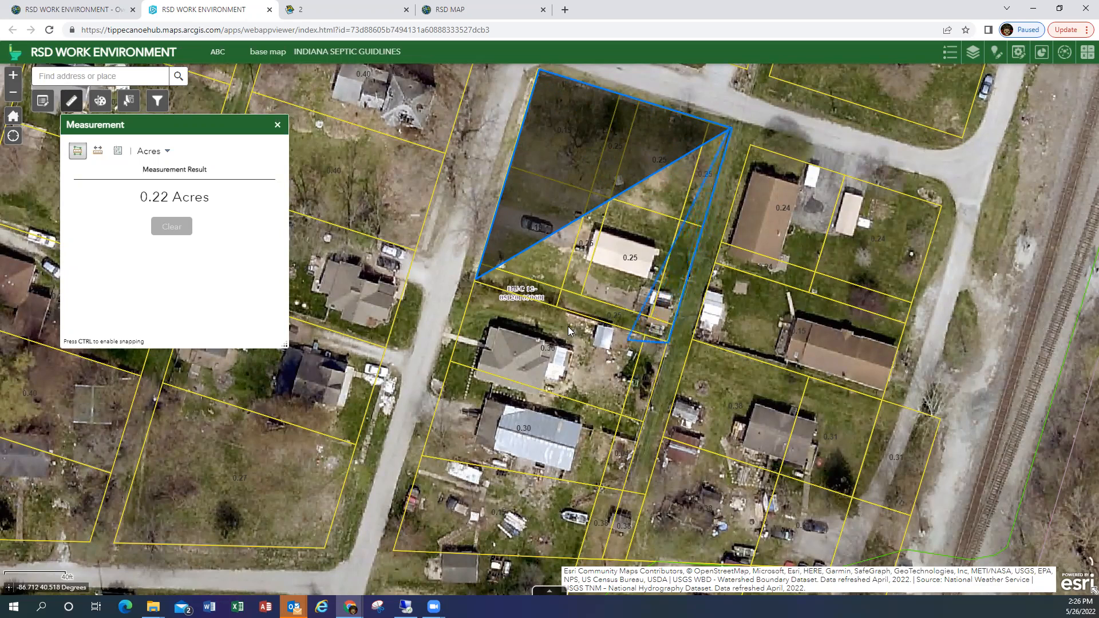
pyautogui.doubleClick(474, 282)
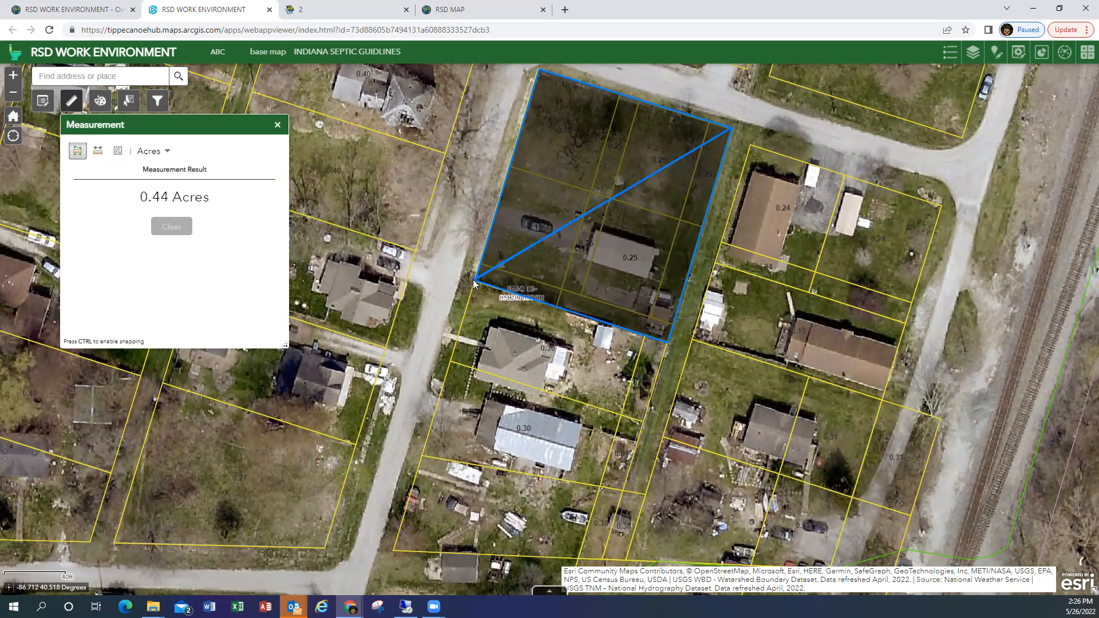
pyautogui.doubleClick(473, 279)
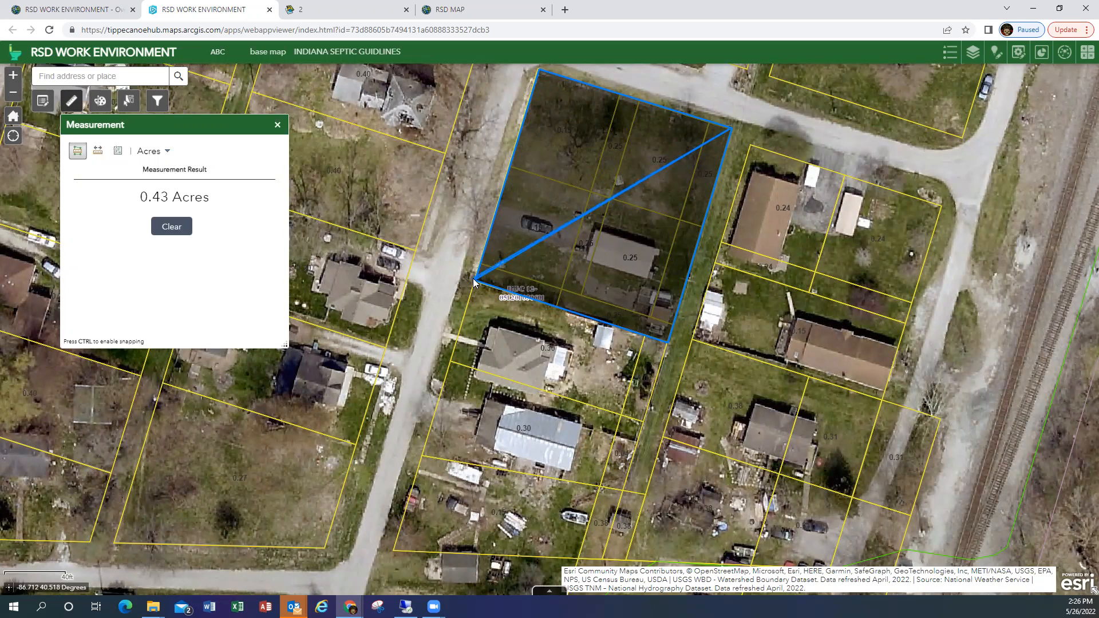
pyautogui.click(473, 280)
pyautogui.moveTo(626, 255); pyautogui.dragTo(628, 269)
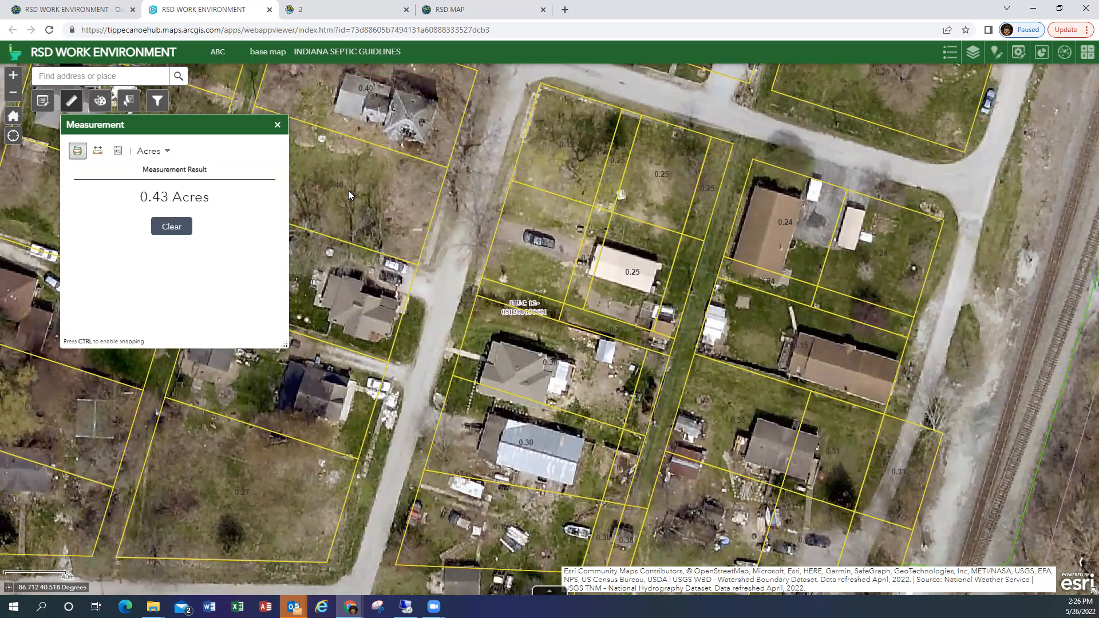
pyautogui.click(543, 302)
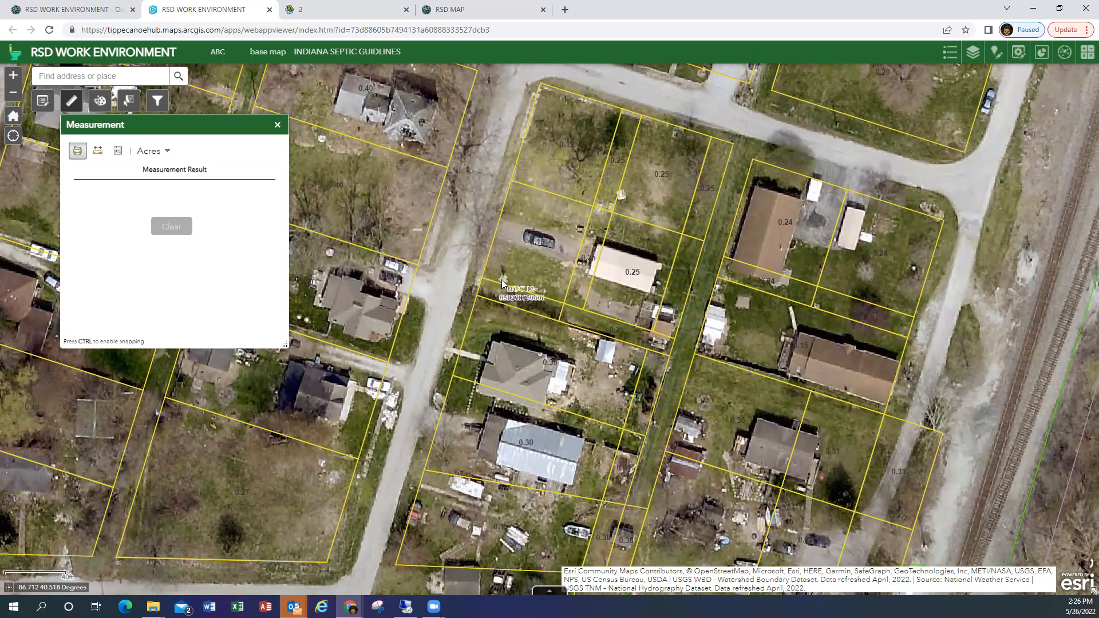
pyautogui.click(278, 125)
# - Compare the deeded owner of the two narrow strips south of the white-roofed building with the strip northeast of it, closing each record
pyautogui.click(549, 307)
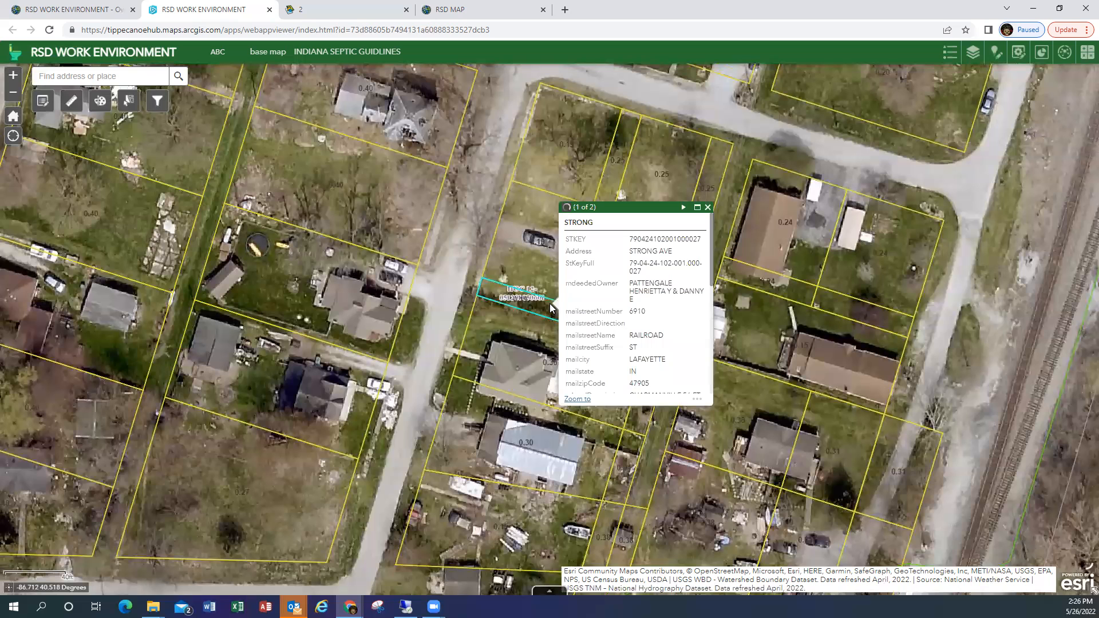
pyautogui.click(708, 207)
pyautogui.click(627, 336)
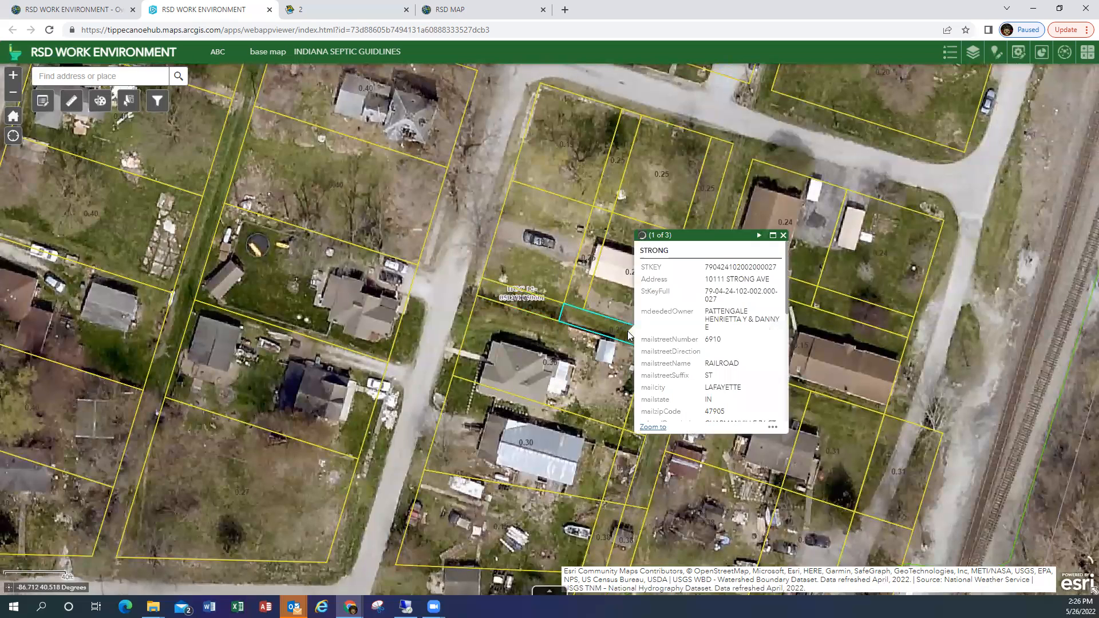
pyautogui.click(782, 236)
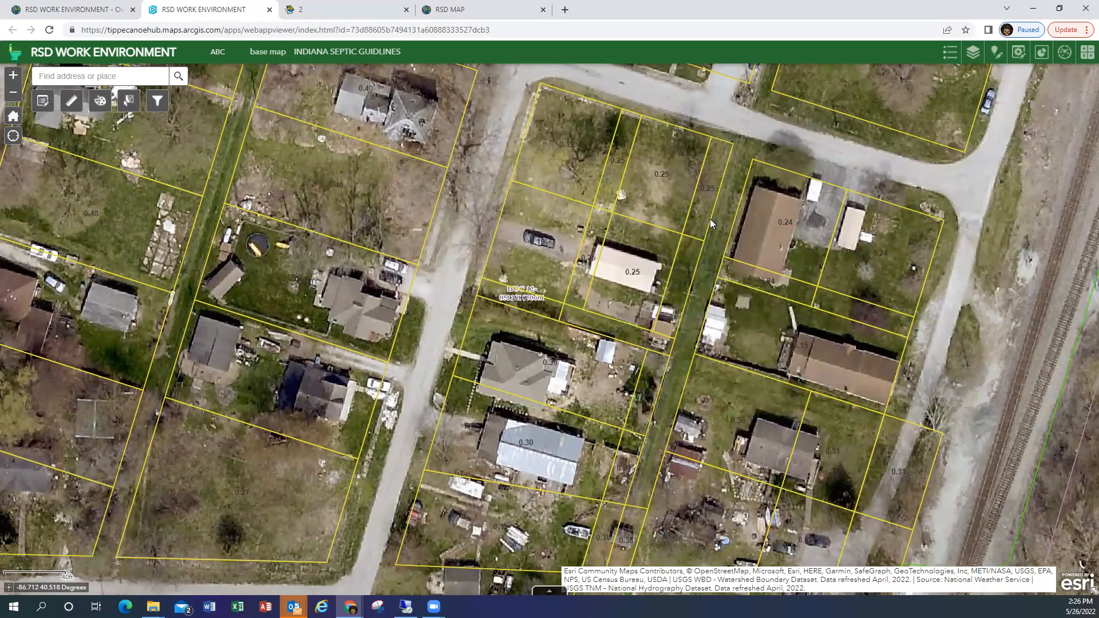
pyautogui.click(703, 215)
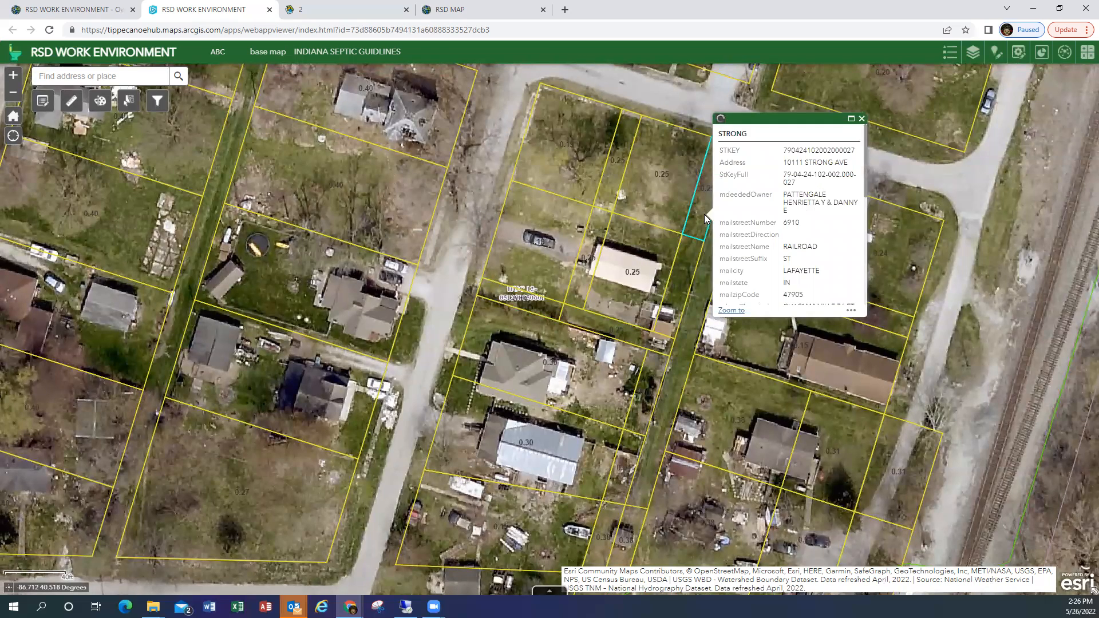
pyautogui.click(861, 120)
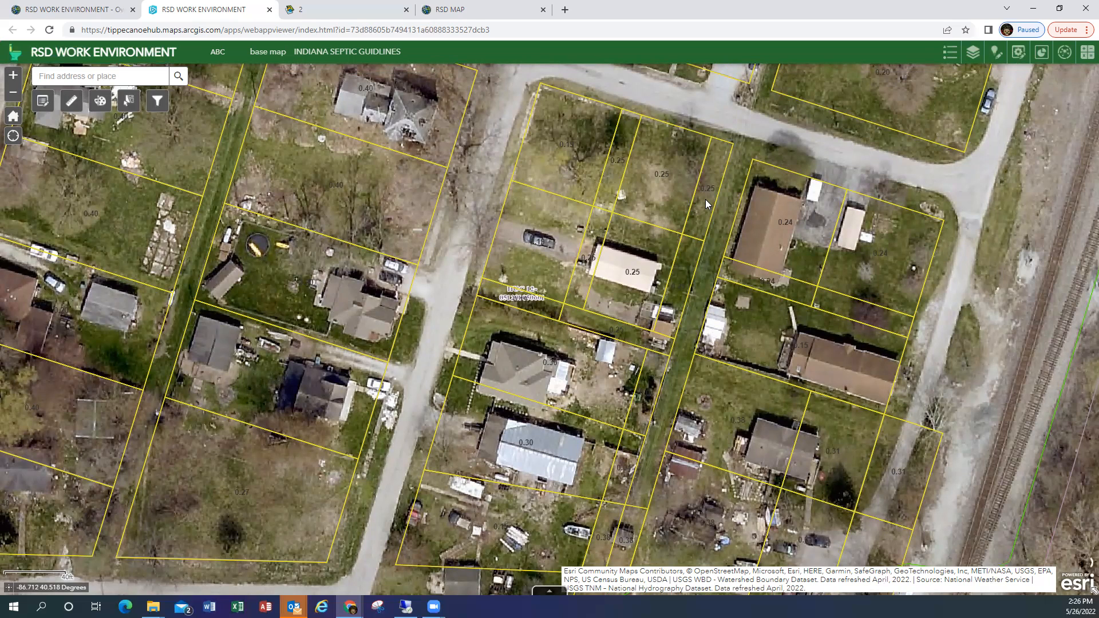
# - Measure the corner block in acres again along its four outer corners, clear the result and close the measurement
pyautogui.moveTo(632, 235); pyautogui.dragTo(632, 262)
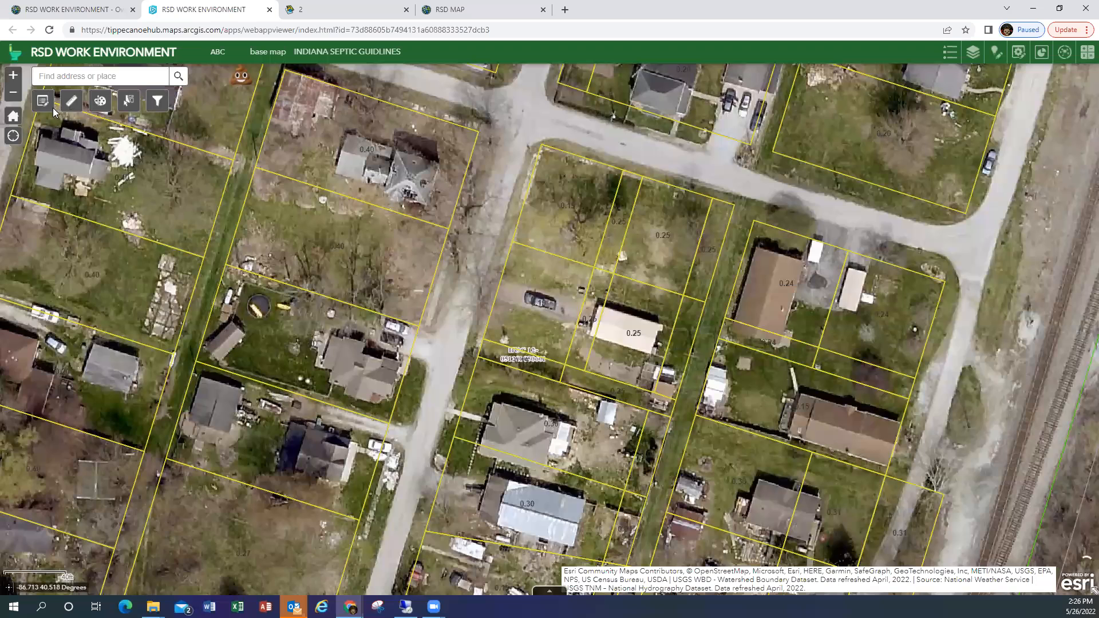
pyautogui.click(71, 101)
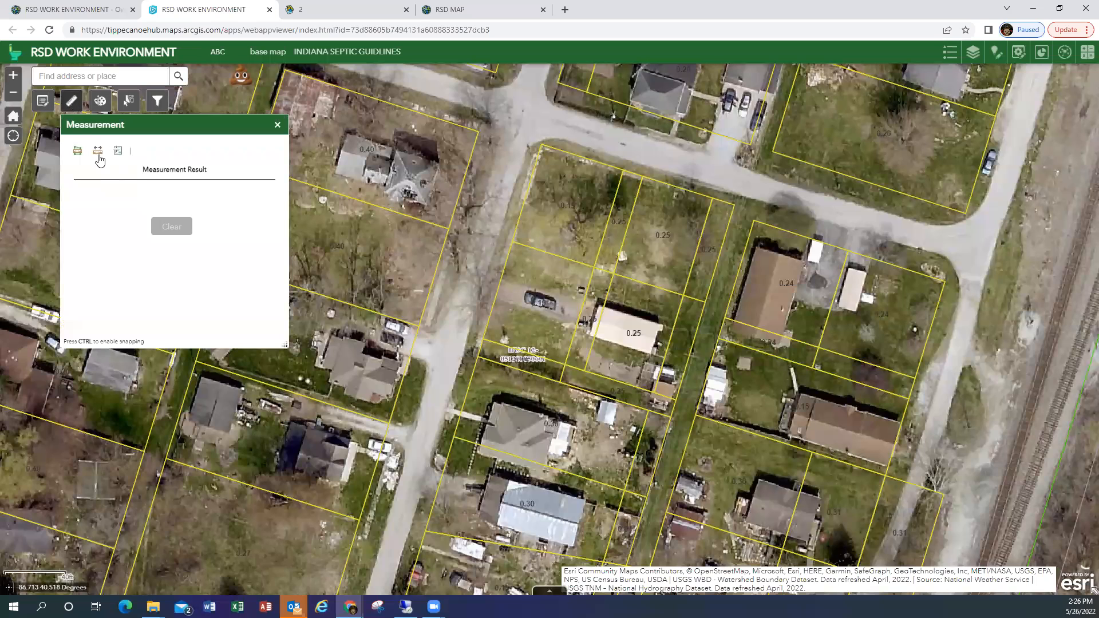
pyautogui.click(77, 152)
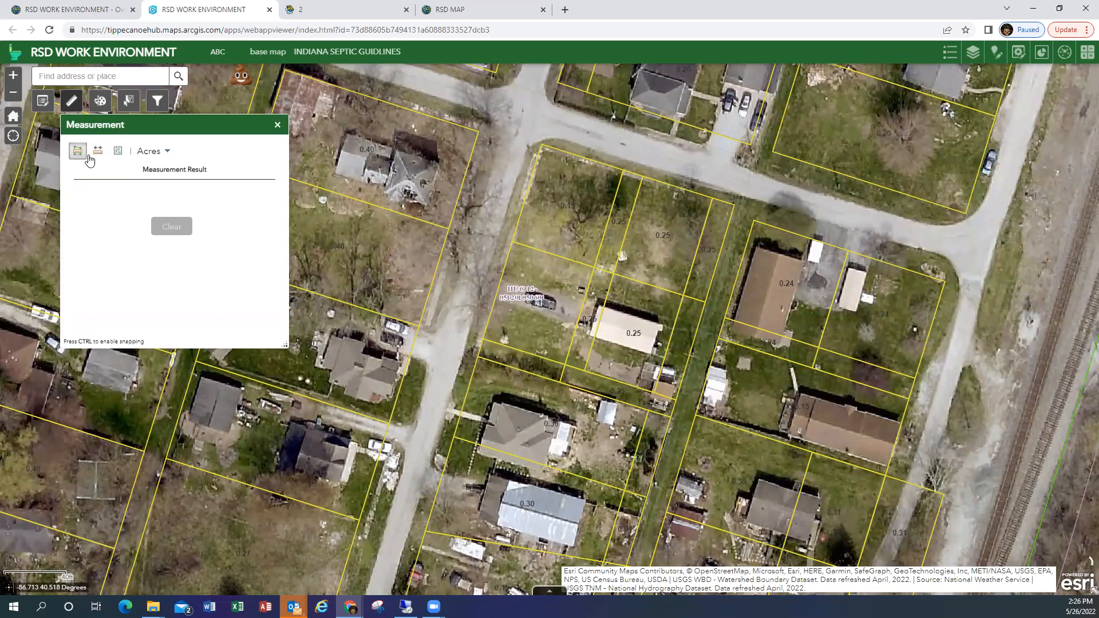
pyautogui.click(542, 148)
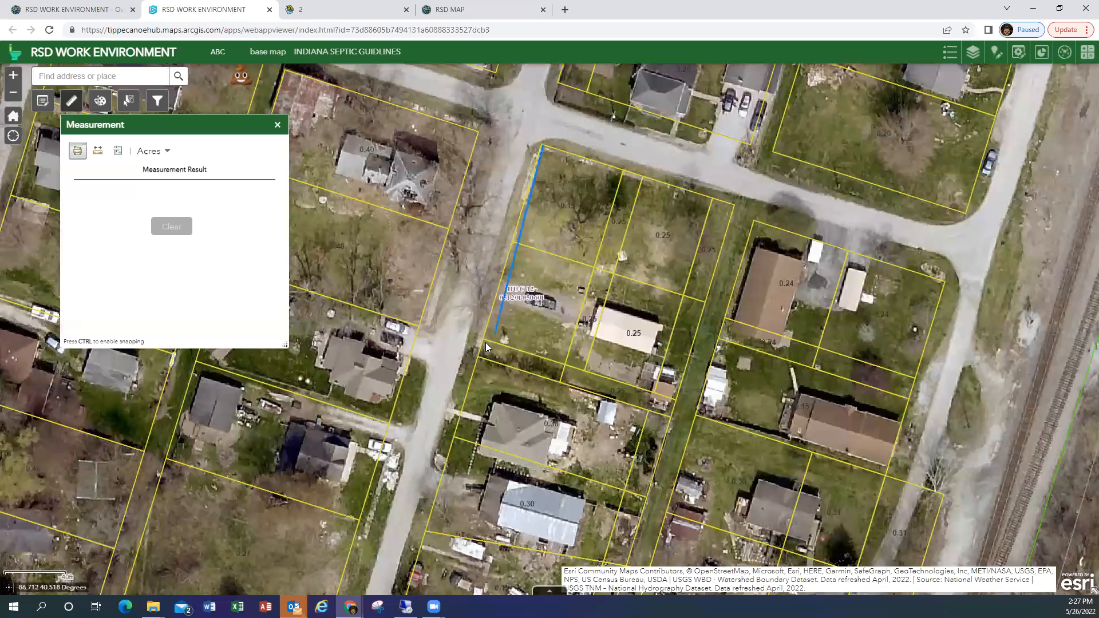
pyautogui.click(478, 357)
pyautogui.doubleClick(640, 399)
pyautogui.click(669, 413)
pyautogui.doubleClick(683, 346)
pyautogui.moveTo(682, 347); pyautogui.dragTo(736, 208)
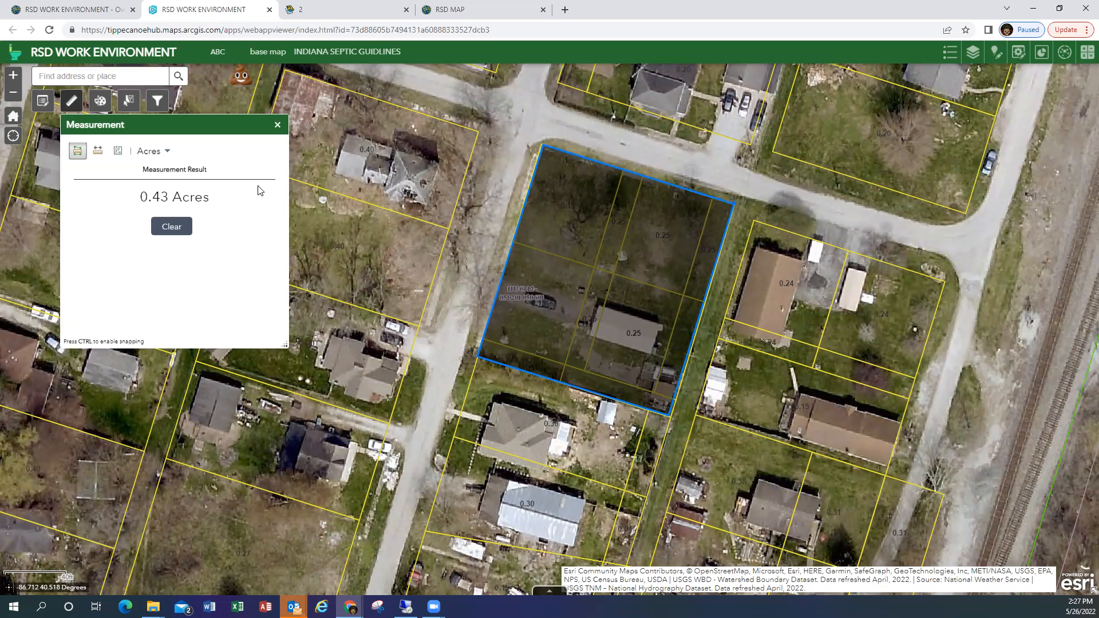
pyautogui.click(172, 227)
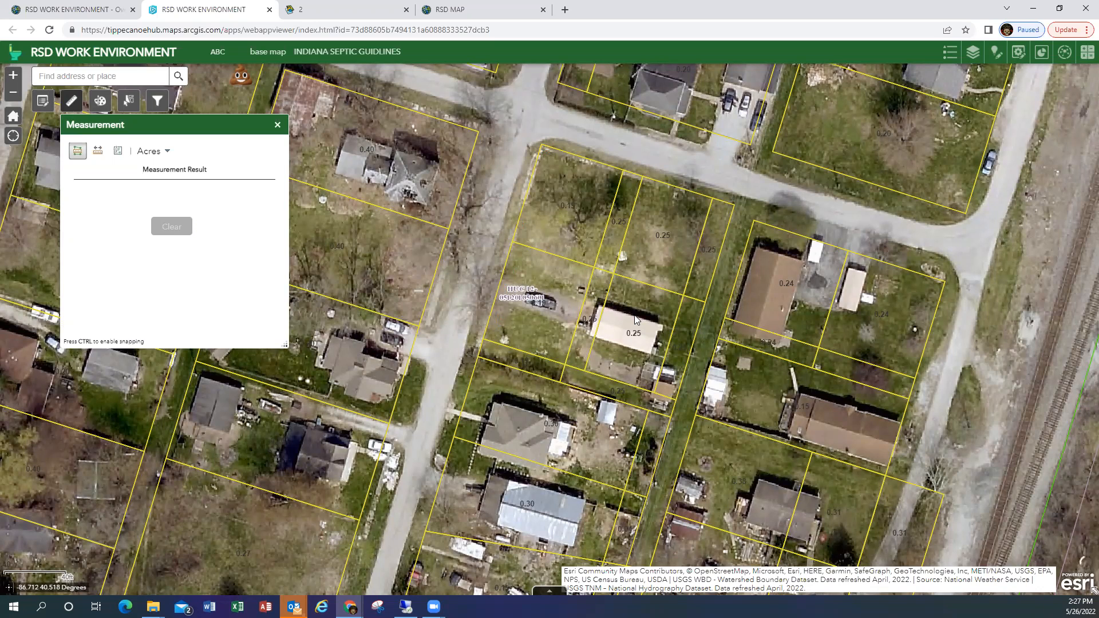
pyautogui.click(278, 125)
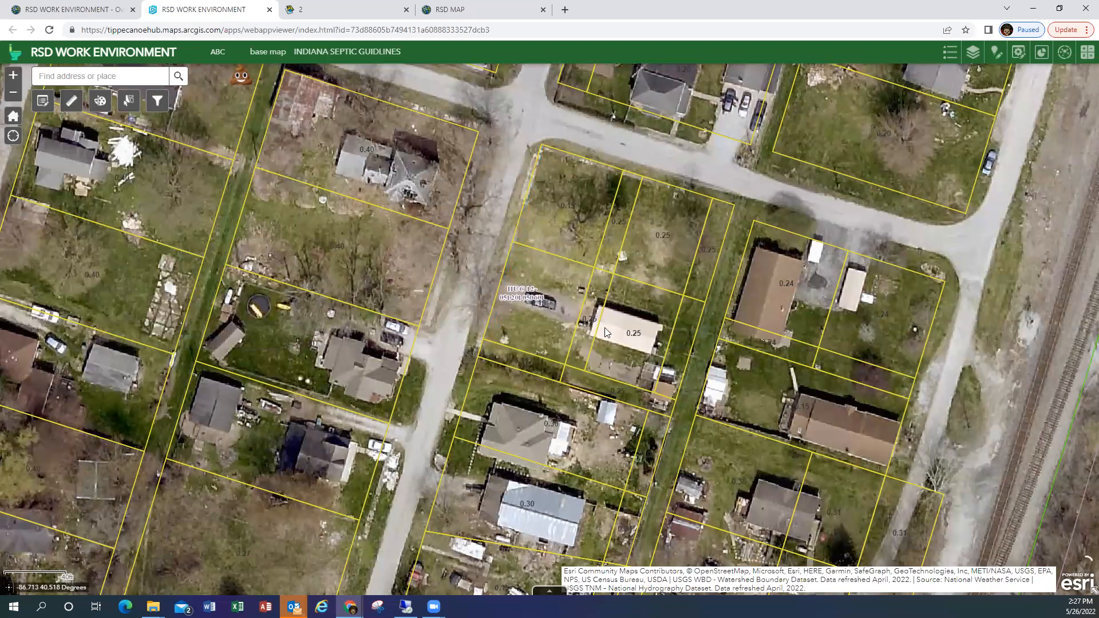
# - Open the white-roofed building's parcel for editing and set its TotalAcrage to 0.43
pyautogui.click(620, 318)
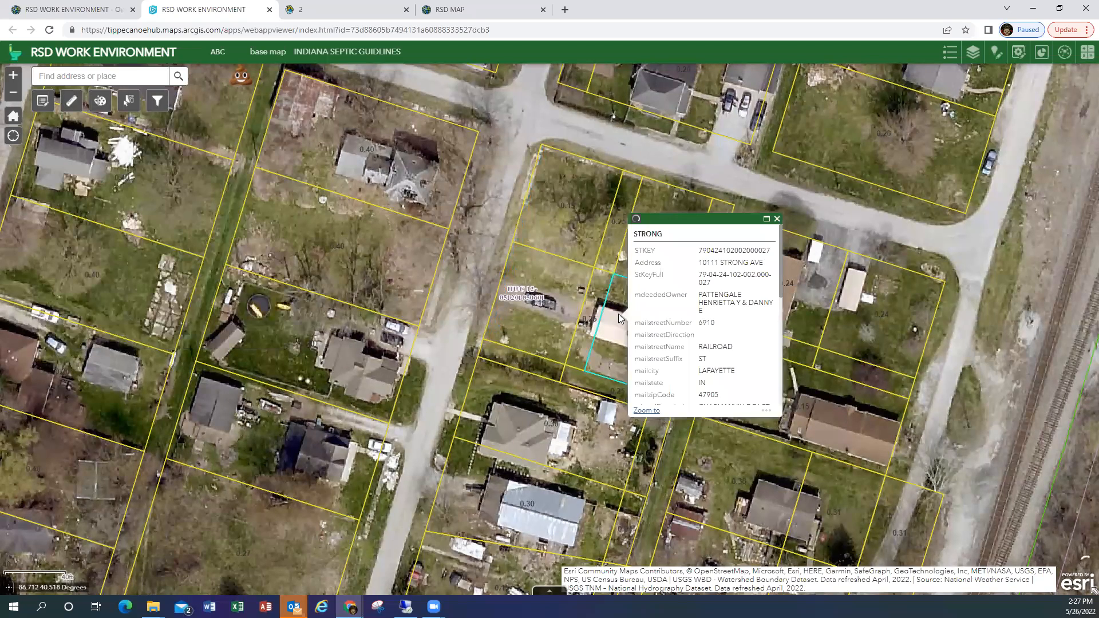
pyautogui.click(767, 411)
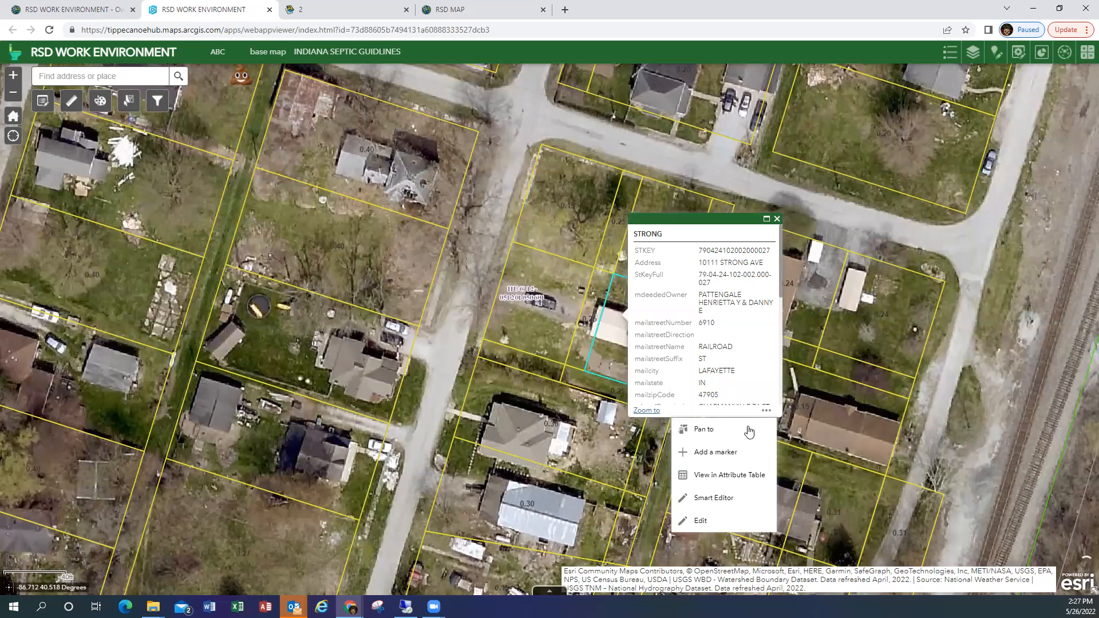
pyautogui.click(707, 521)
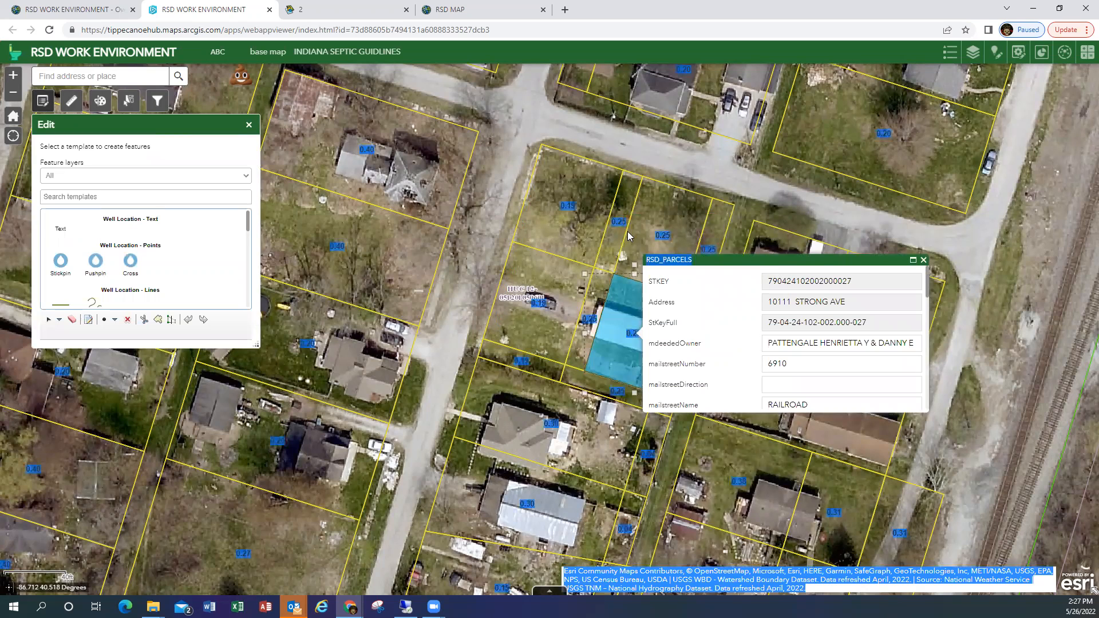
pyautogui.scroll(-3, 818, 331)
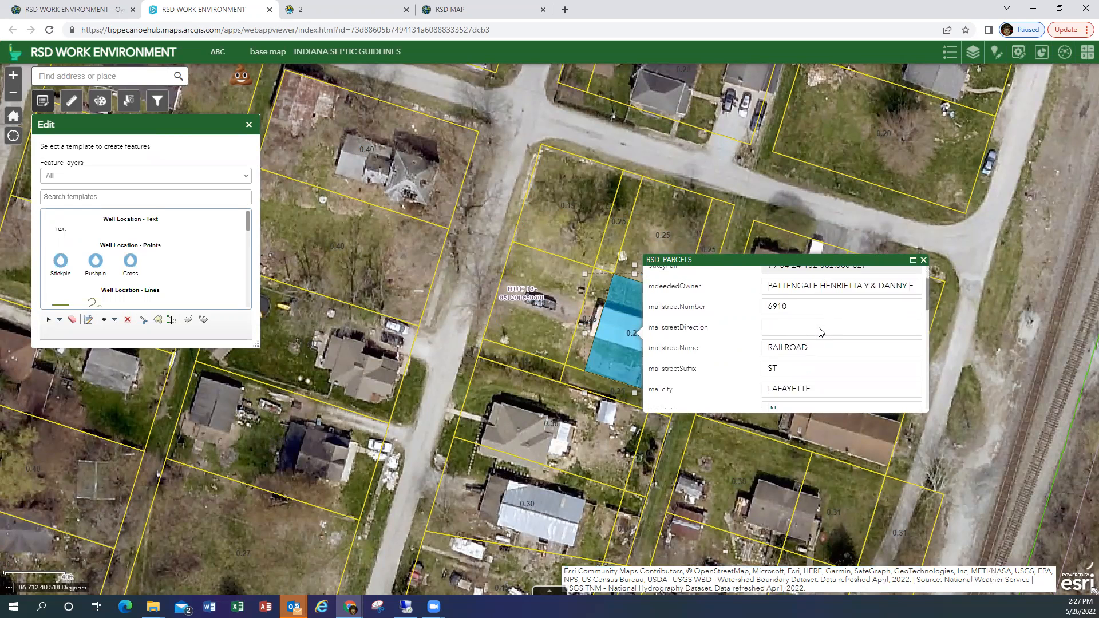
pyautogui.scroll(-2, 811, 356)
pyautogui.scroll(-4, 809, 356)
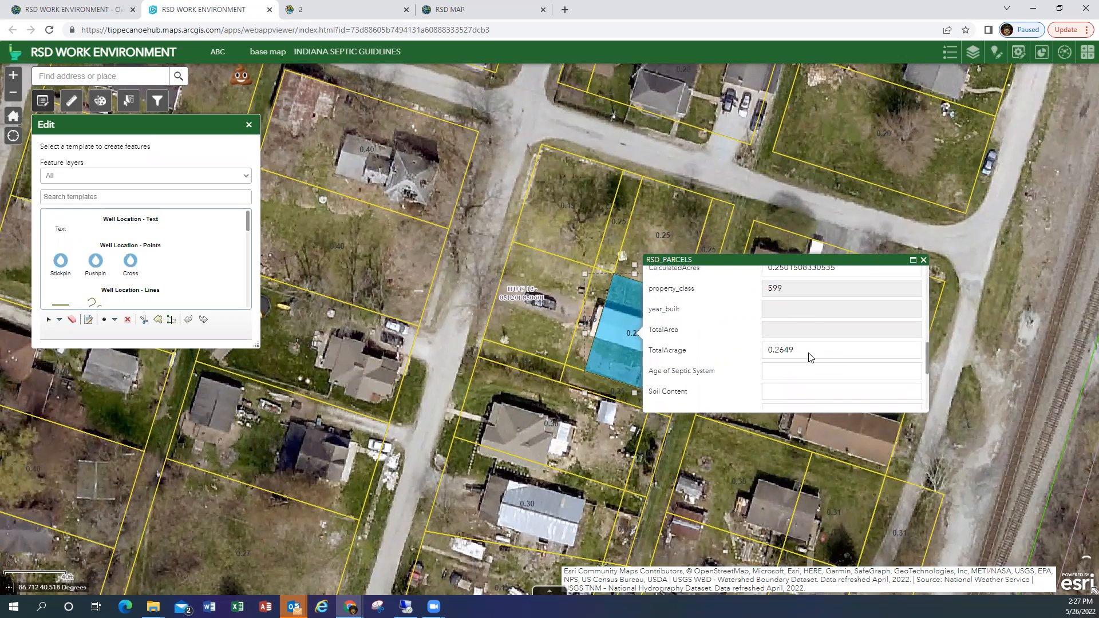
pyautogui.moveTo(808, 352); pyautogui.dragTo(774, 350)
pyautogui.write('43')
pyautogui.click(790, 368)
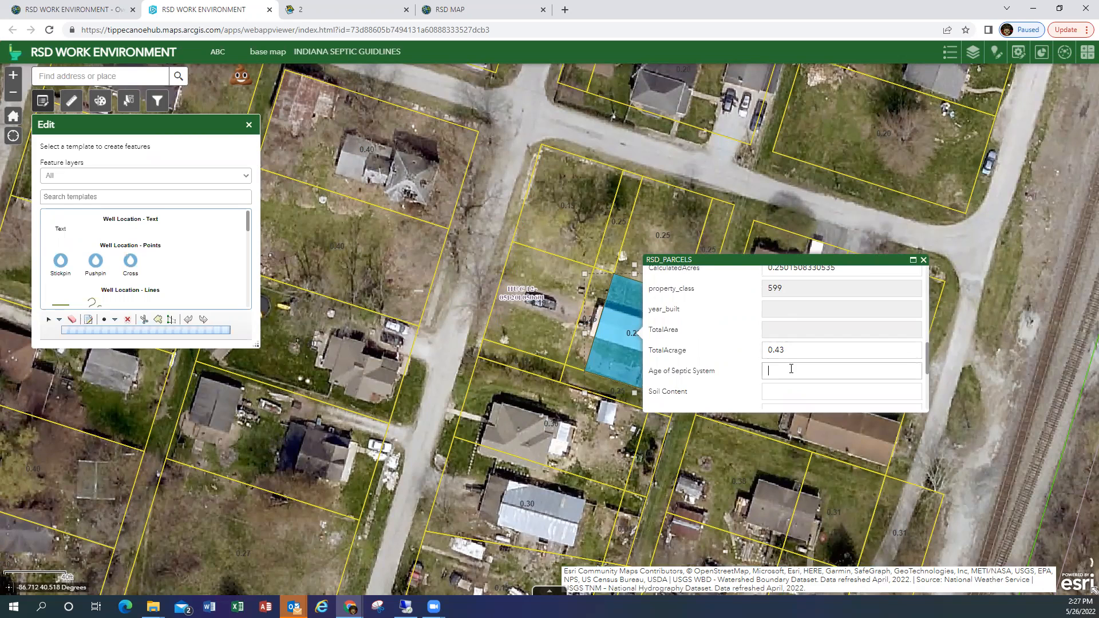
# - Look through the parcel's acreage, septic, soil, notes, status and attachment fields, and close and reopen its attribute form
pyautogui.scroll(-5, 791, 369)
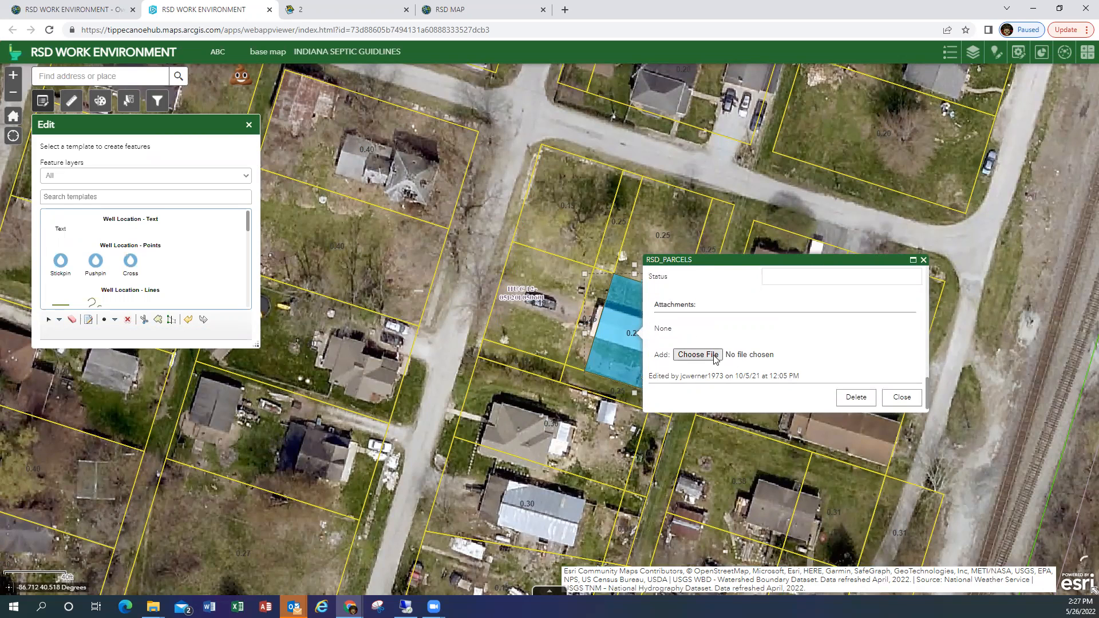
pyautogui.scroll(2, 856, 352)
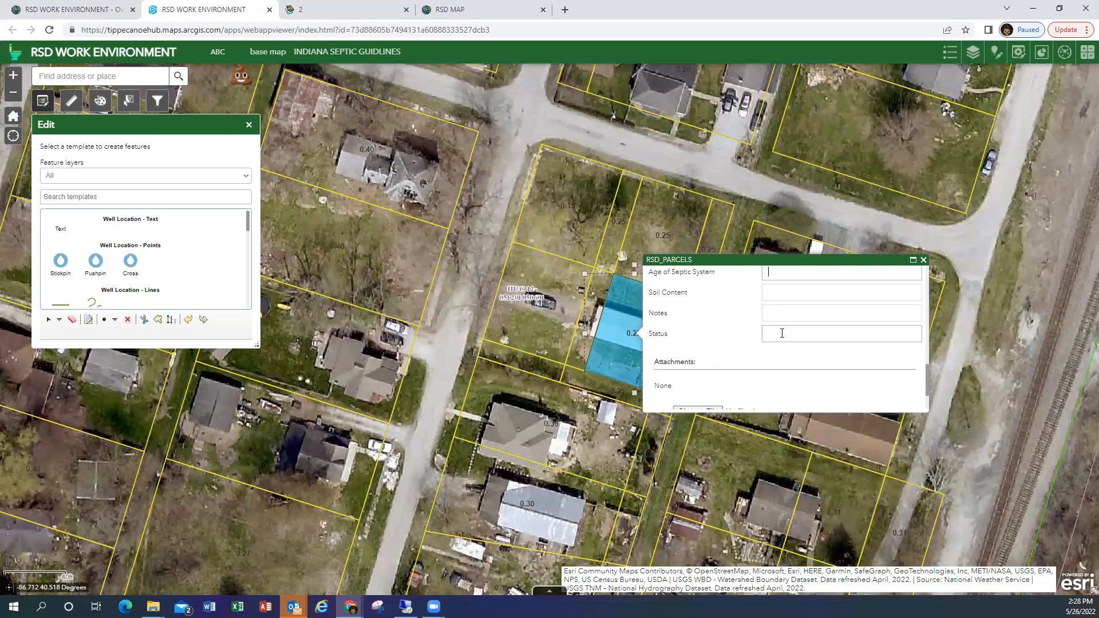
pyautogui.scroll(1, 783, 320)
pyautogui.scroll(2, 785, 319)
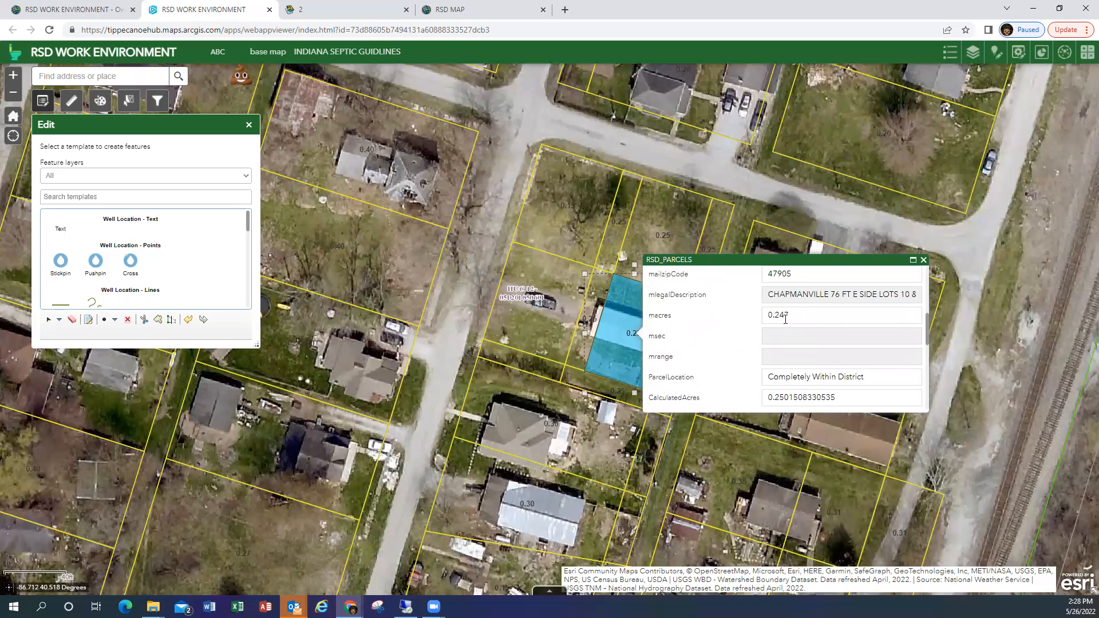
pyautogui.scroll(-10, 785, 319)
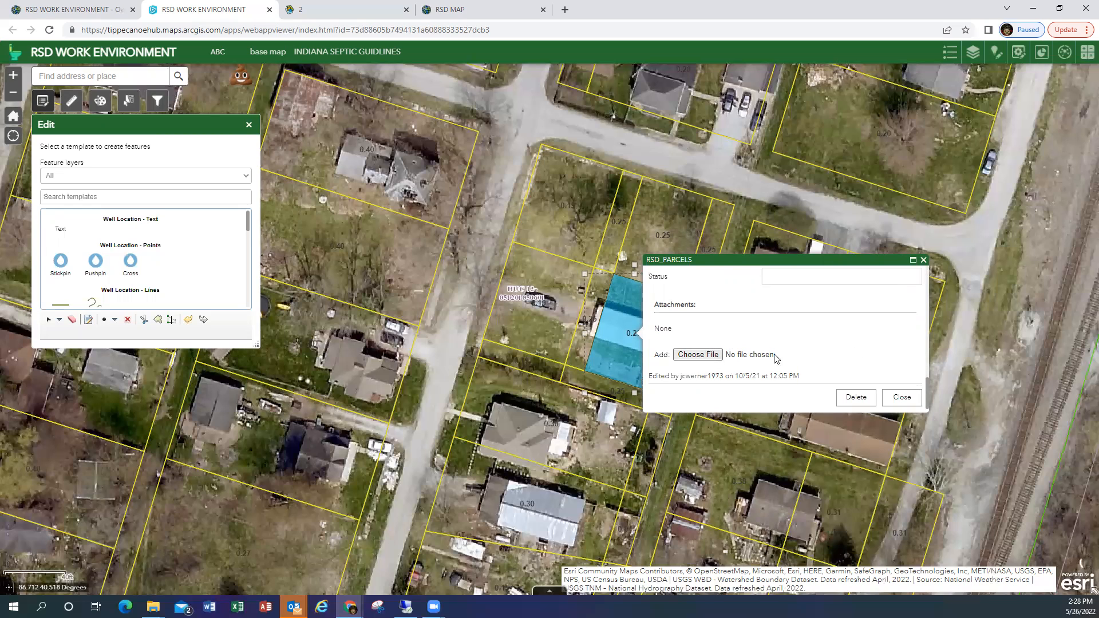
pyautogui.click(923, 260)
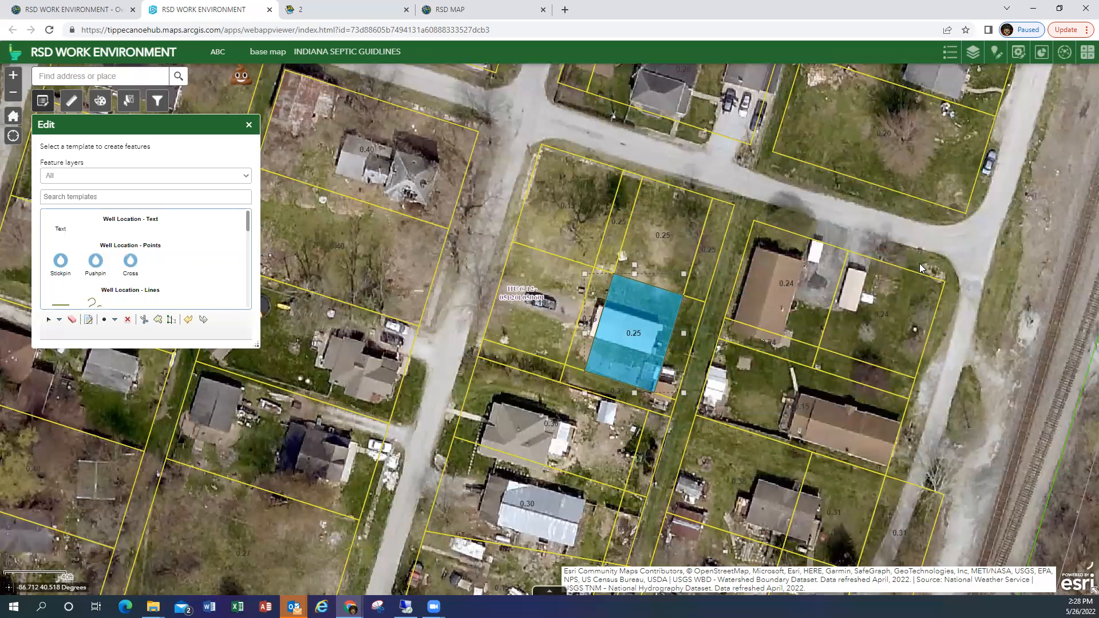
pyautogui.click(638, 333)
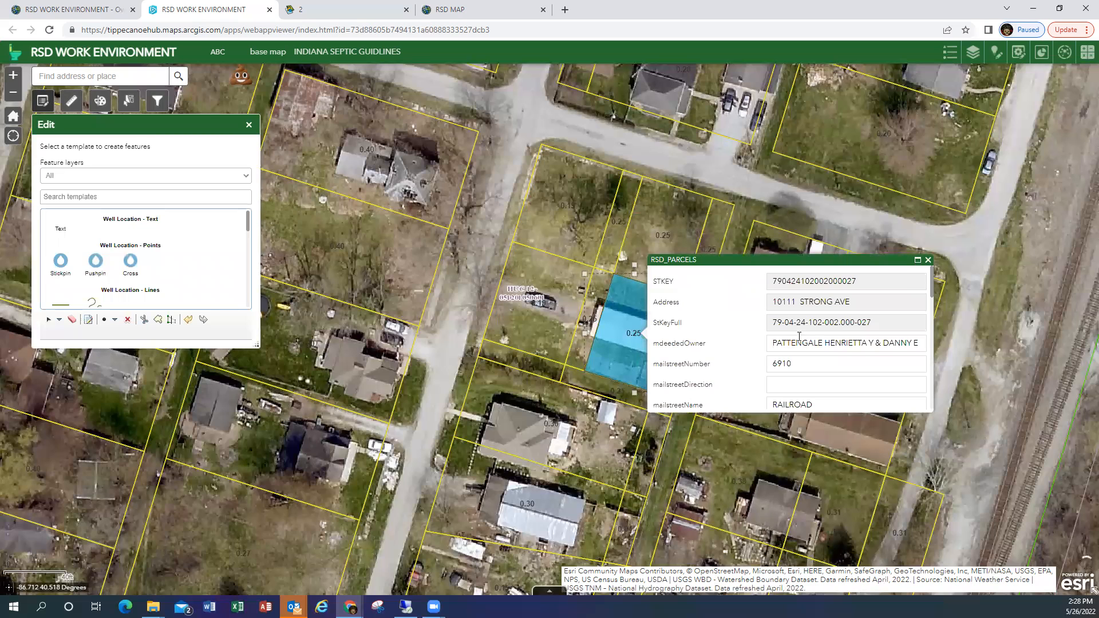
# - Set CalculatedAcres to 0.43 in the white-roofed building's parcel record
pyautogui.scroll(-2, 829, 355)
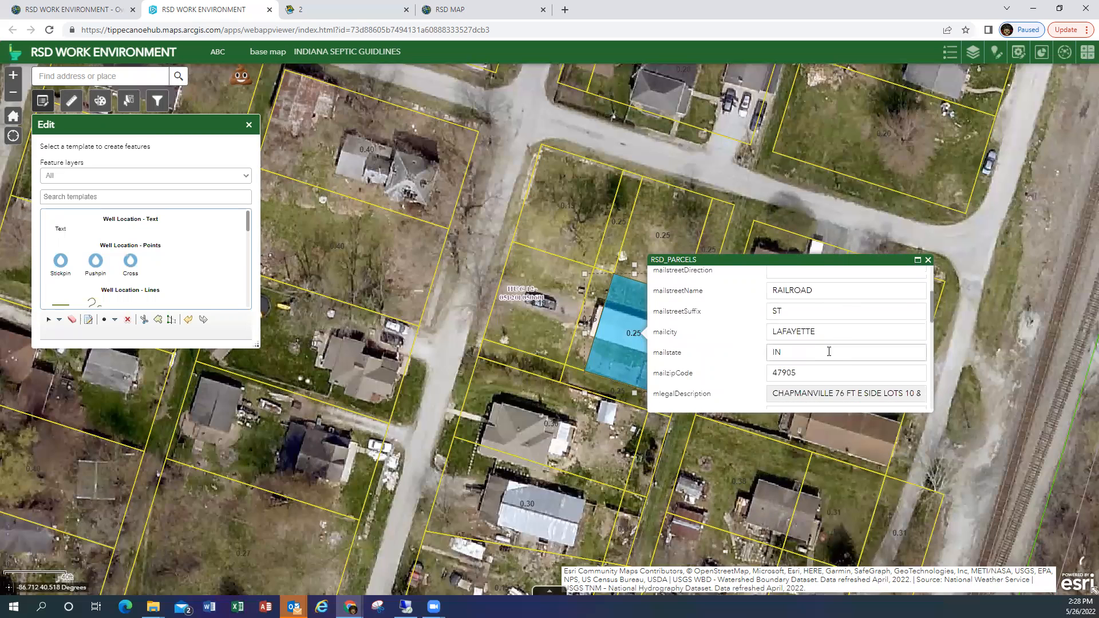
pyautogui.scroll(-3, 829, 355)
pyautogui.scroll(-1, 830, 355)
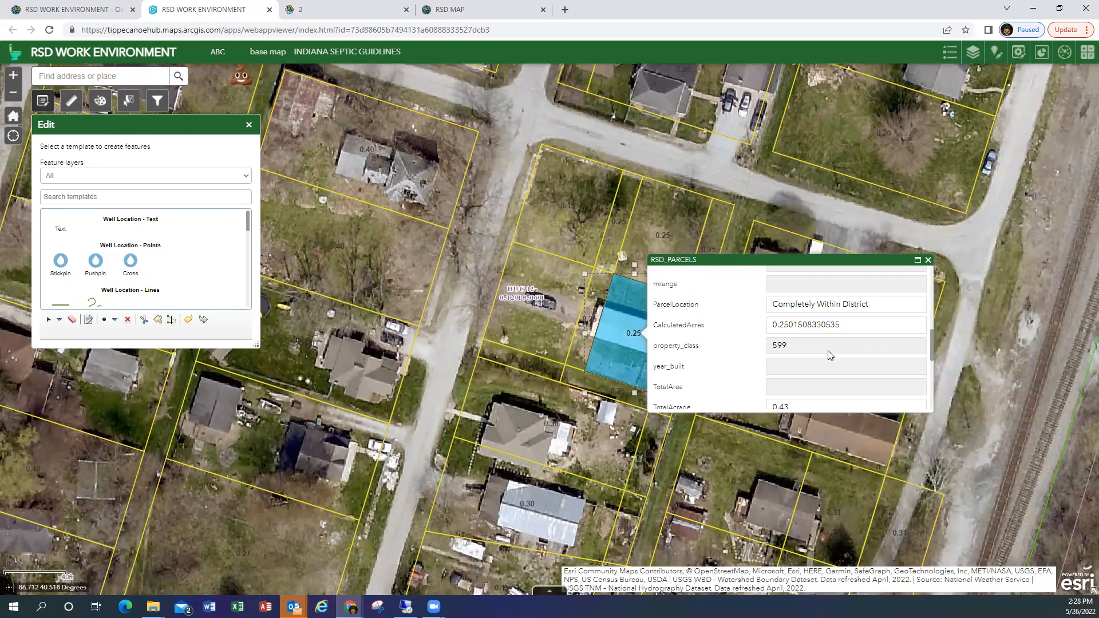
pyautogui.scroll(-1, 829, 355)
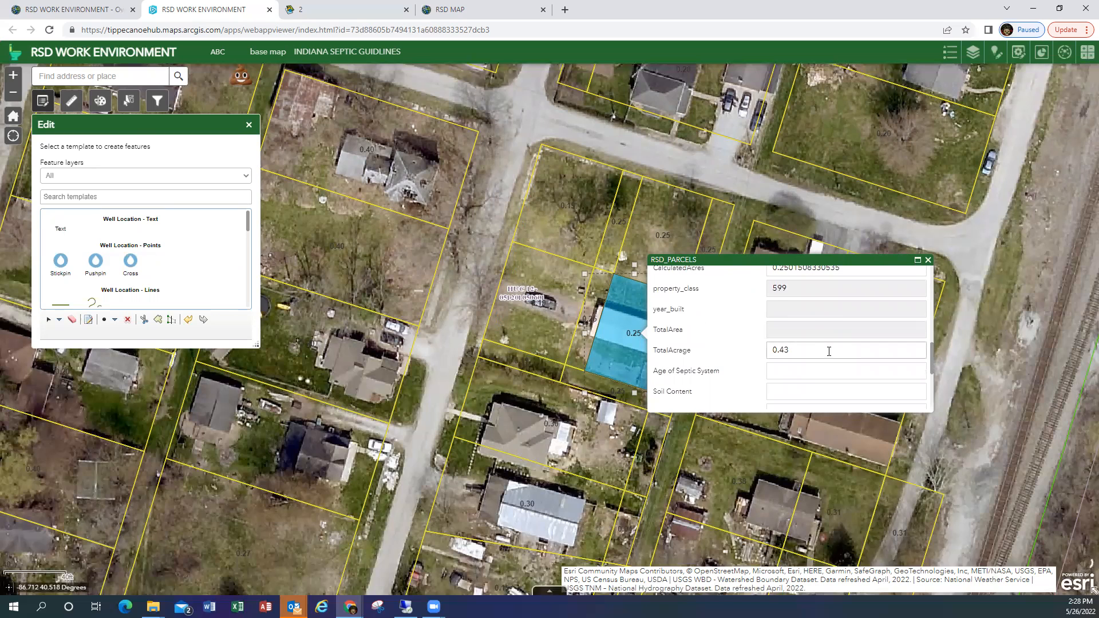
pyautogui.scroll(-2, 828, 350)
pyautogui.scroll(3, 829, 355)
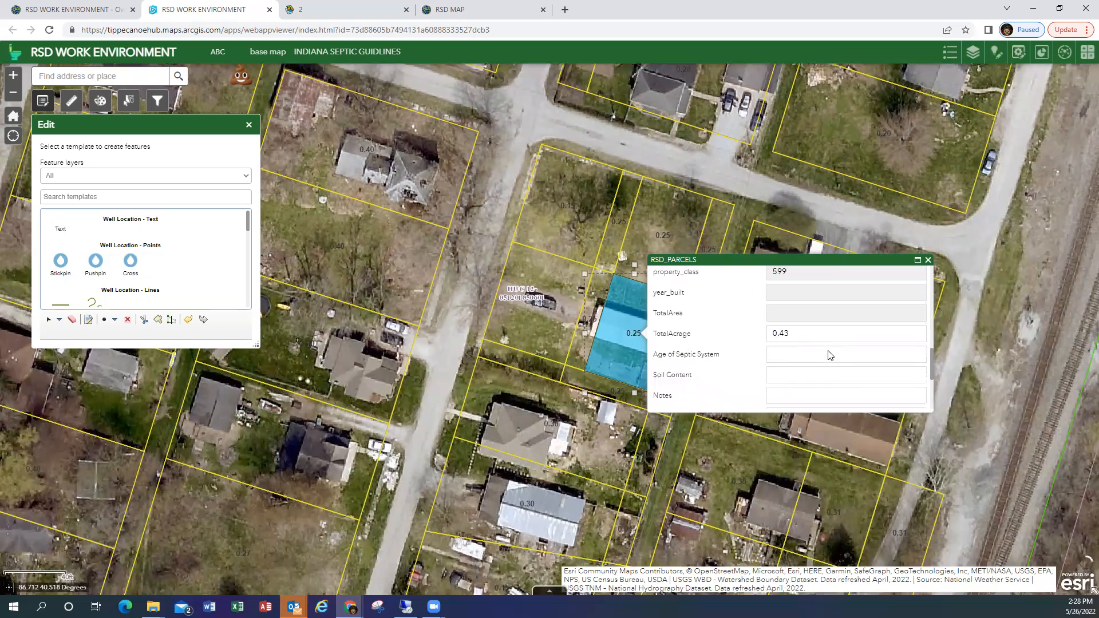
pyautogui.scroll(1, 829, 355)
pyautogui.moveTo(839, 382); pyautogui.dragTo(782, 385)
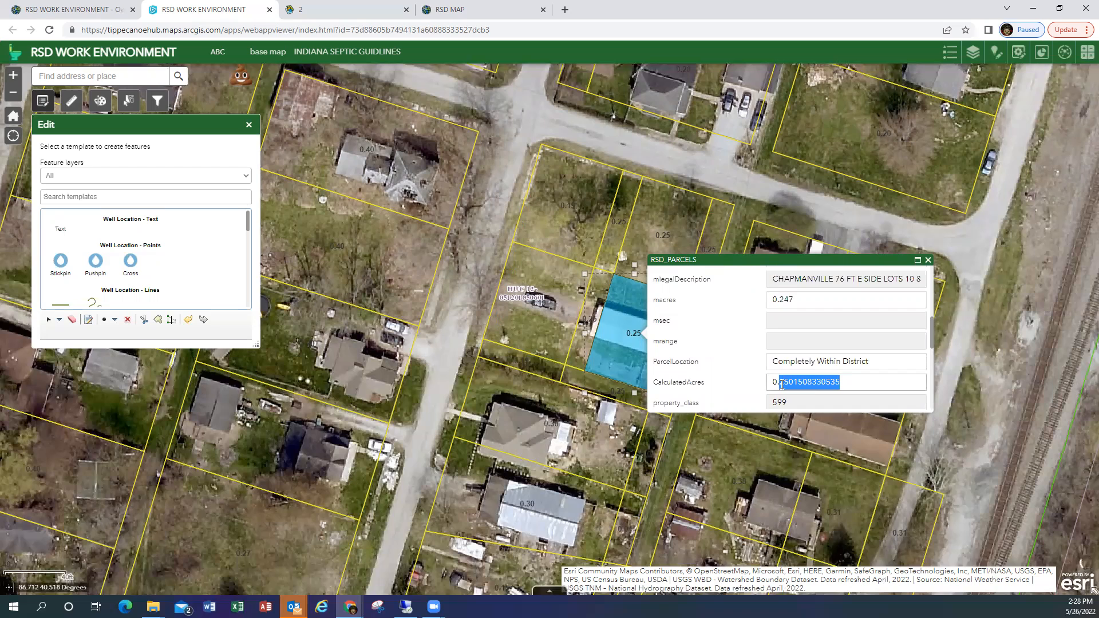
pyautogui.write('43')
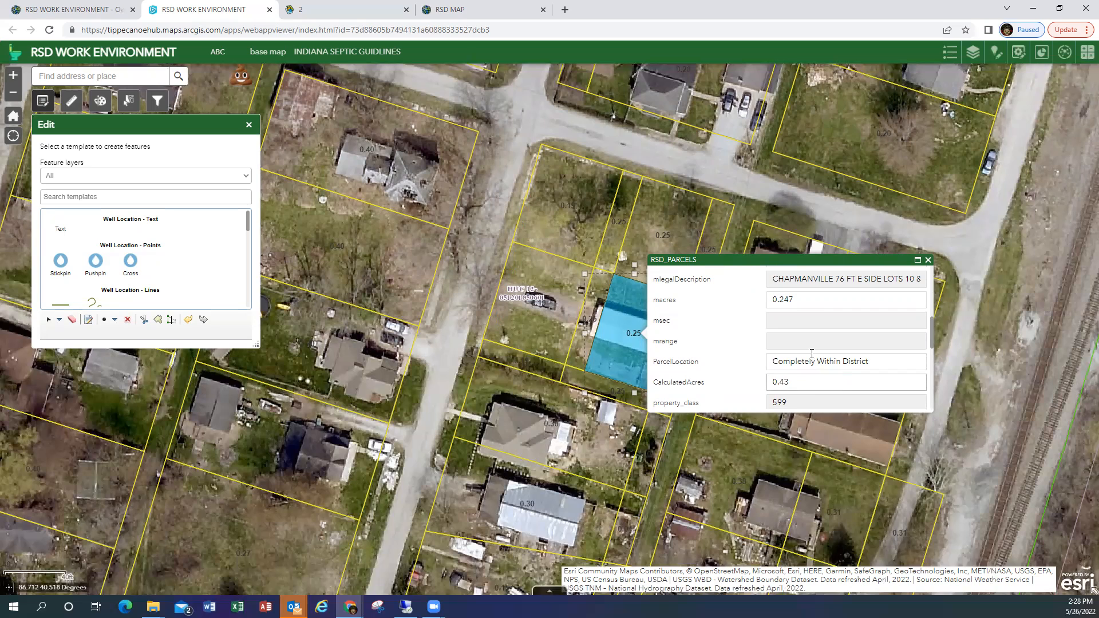
# - Set macres to 0.43 for the same parcel, close its attribute form and refresh the map's acreage label
pyautogui.moveTo(796, 300); pyautogui.dragTo(782, 300)
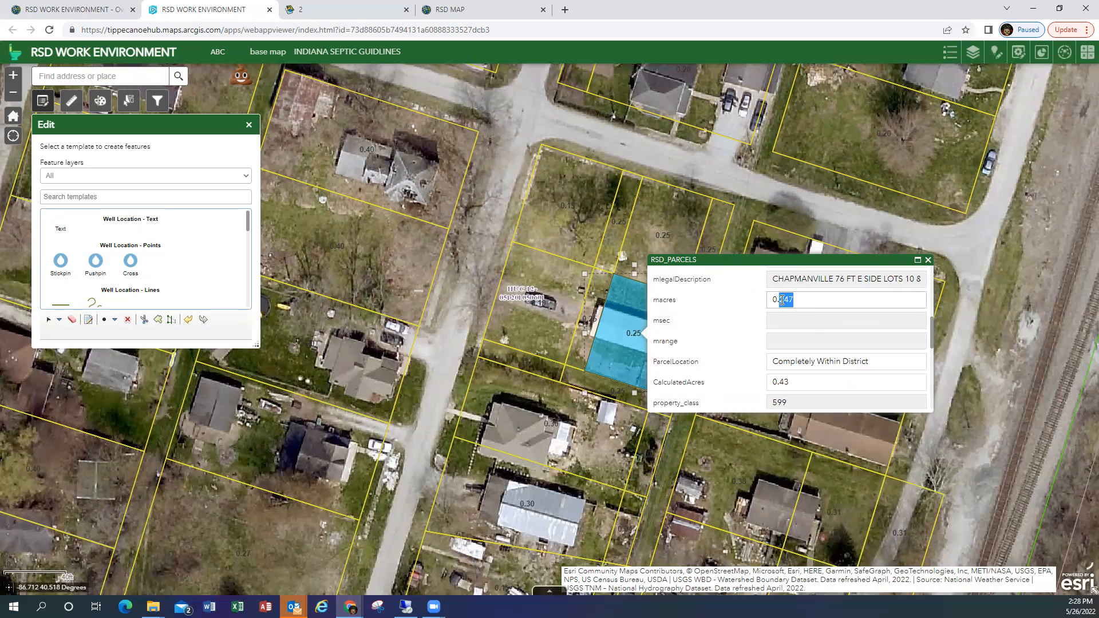
pyautogui.write('43')
pyautogui.click(838, 380)
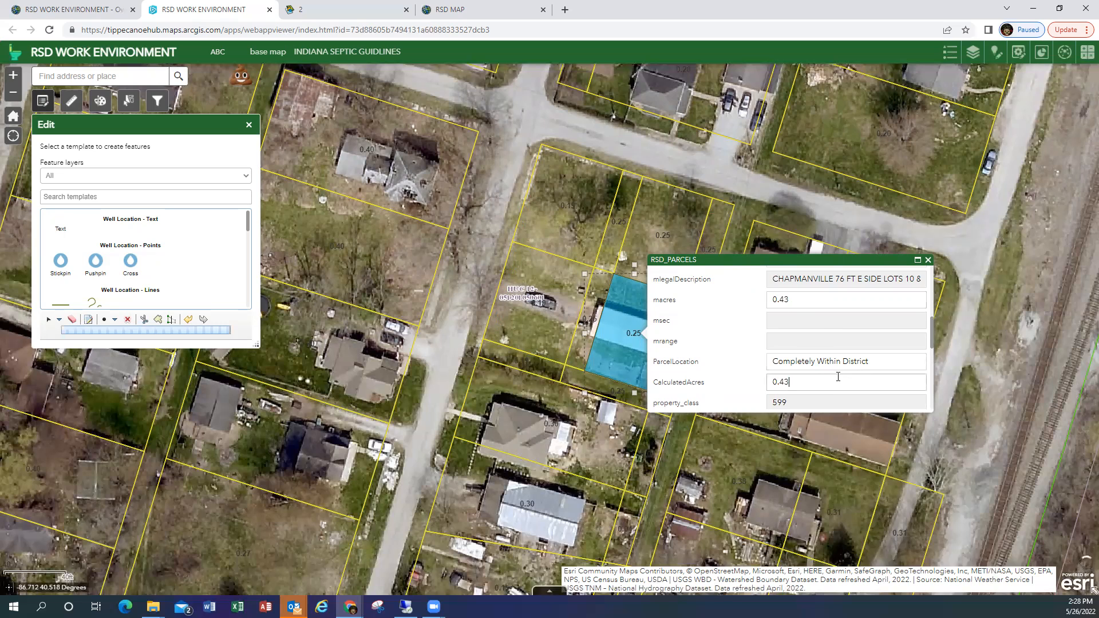
pyautogui.click(927, 260)
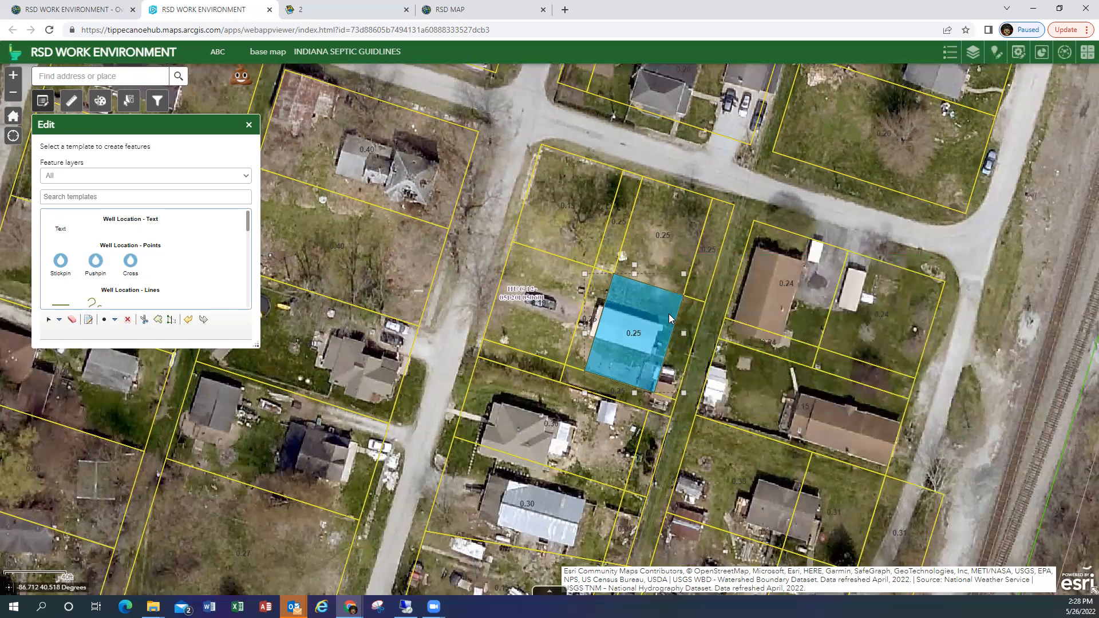
pyautogui.scroll(-1, 668, 313)
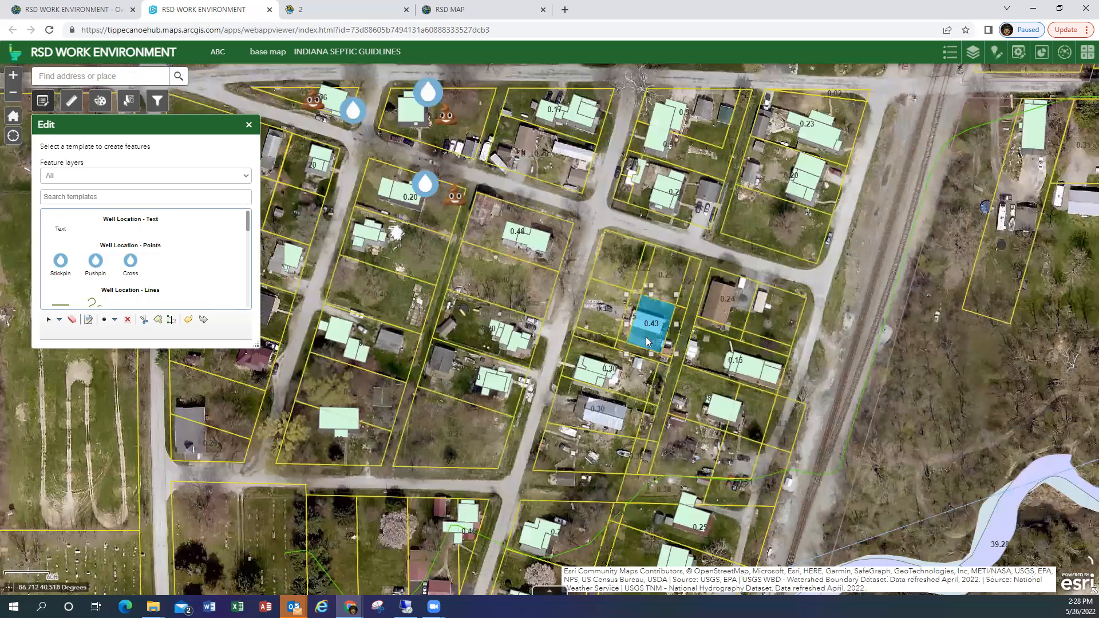
pyautogui.scroll(1, 645, 336)
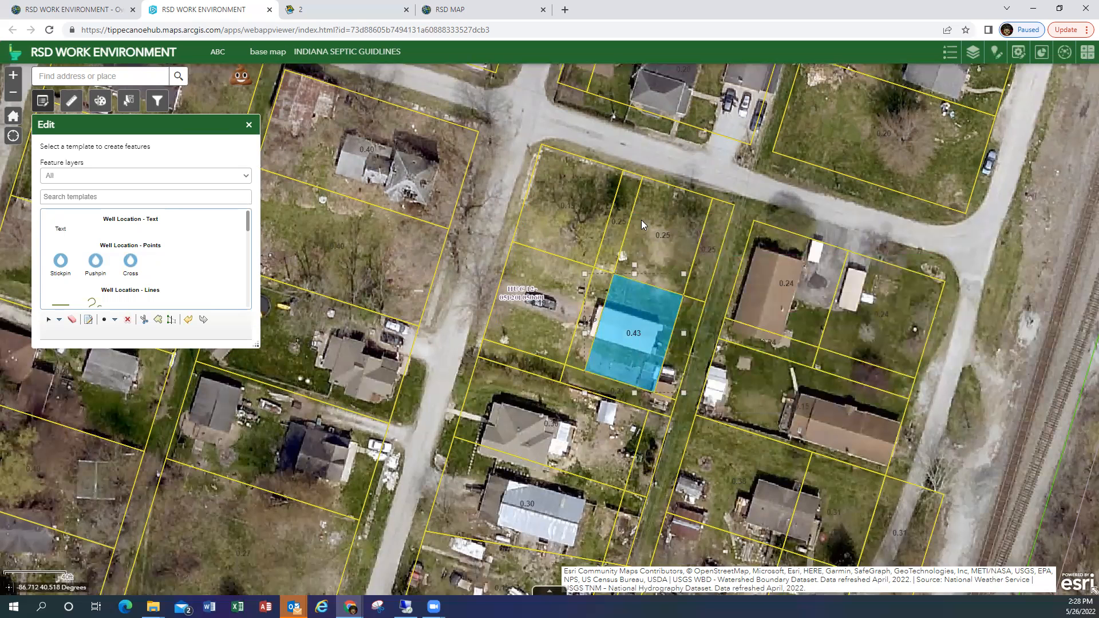
# - Delete the 0.25-acre parcel directly north of the white-roofed building and the narrow strip along that parcel's west side
pyautogui.click(671, 238)
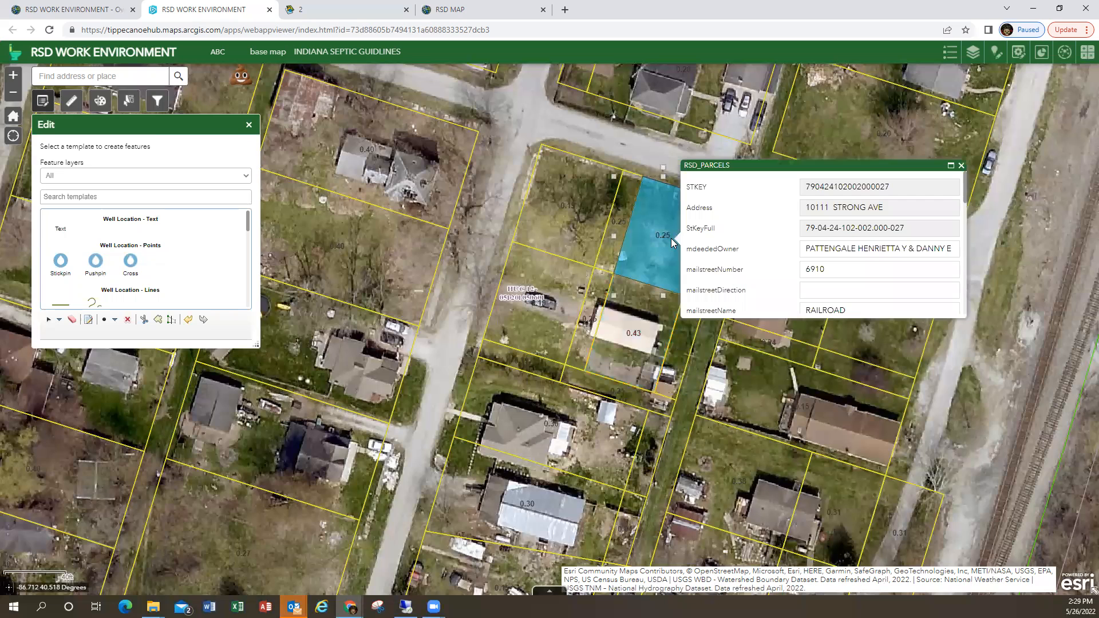
pyautogui.scroll(-5, 902, 266)
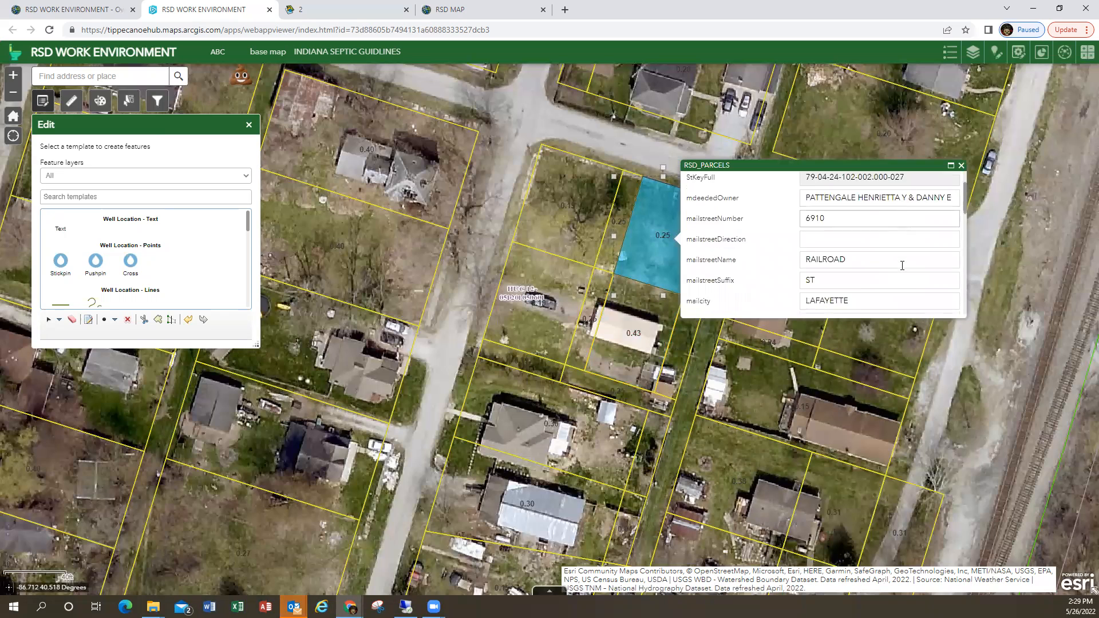
pyautogui.click(891, 303)
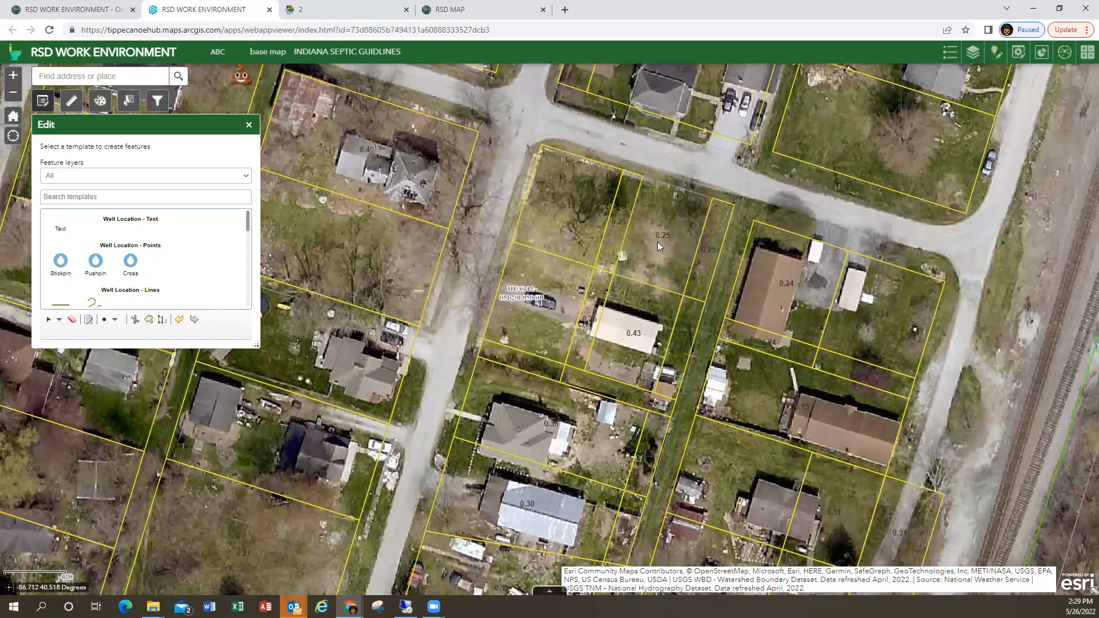
pyautogui.click(615, 238)
pyautogui.scroll(-5, 761, 241)
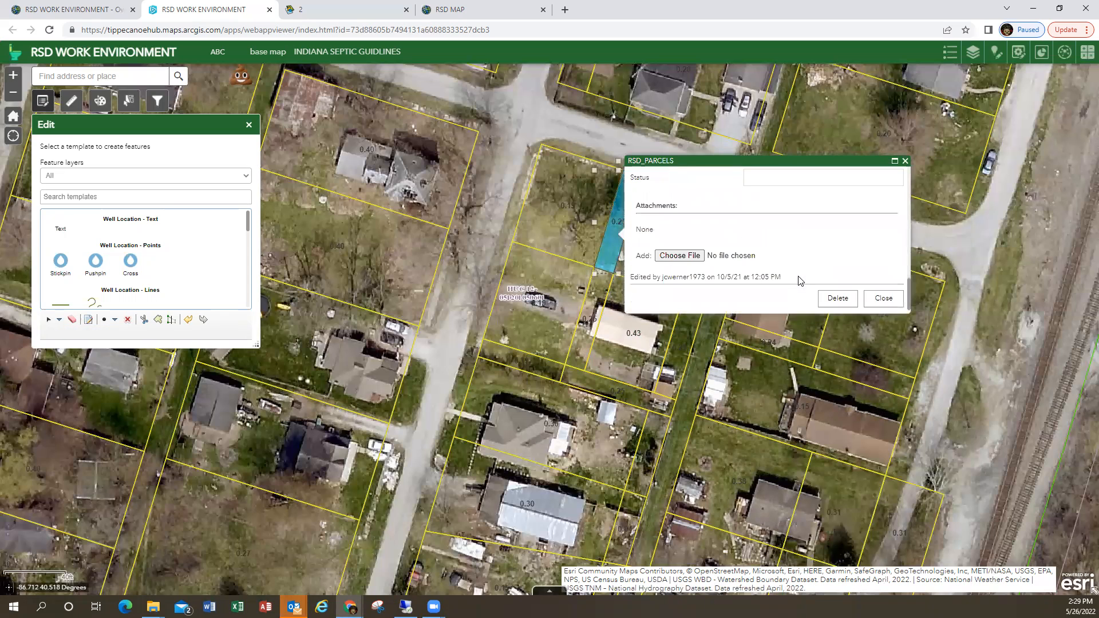
pyautogui.click(835, 302)
# - Delete the block's northwest corner parcel and the parcel with the parked vehicle just south of it
pyautogui.click(584, 227)
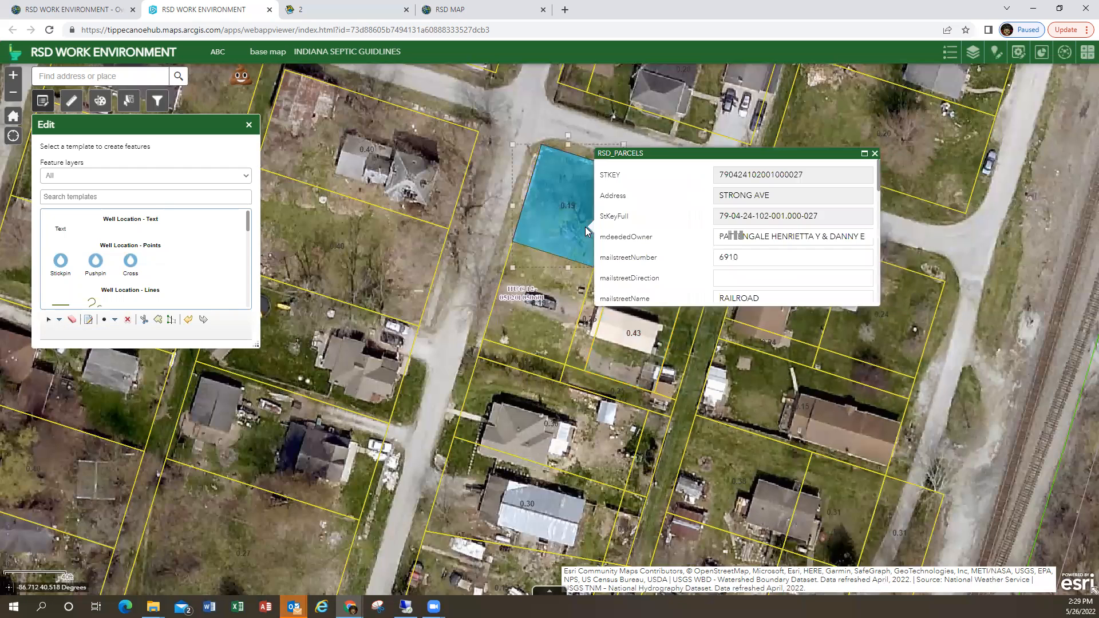
pyautogui.scroll(-5, 721, 284)
pyautogui.click(805, 293)
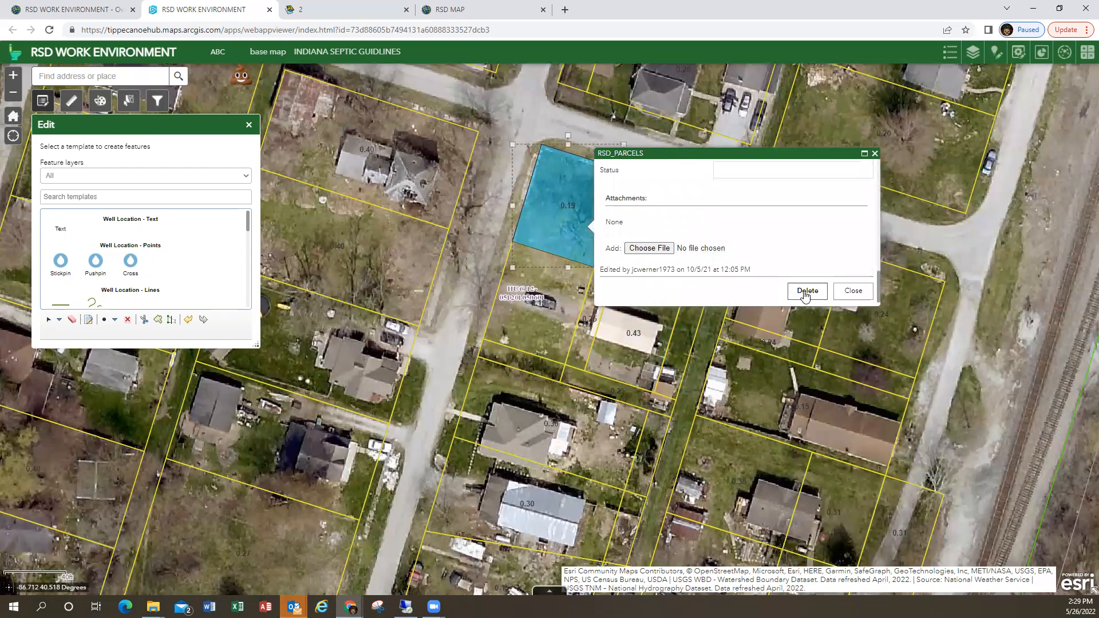
pyautogui.click(571, 287)
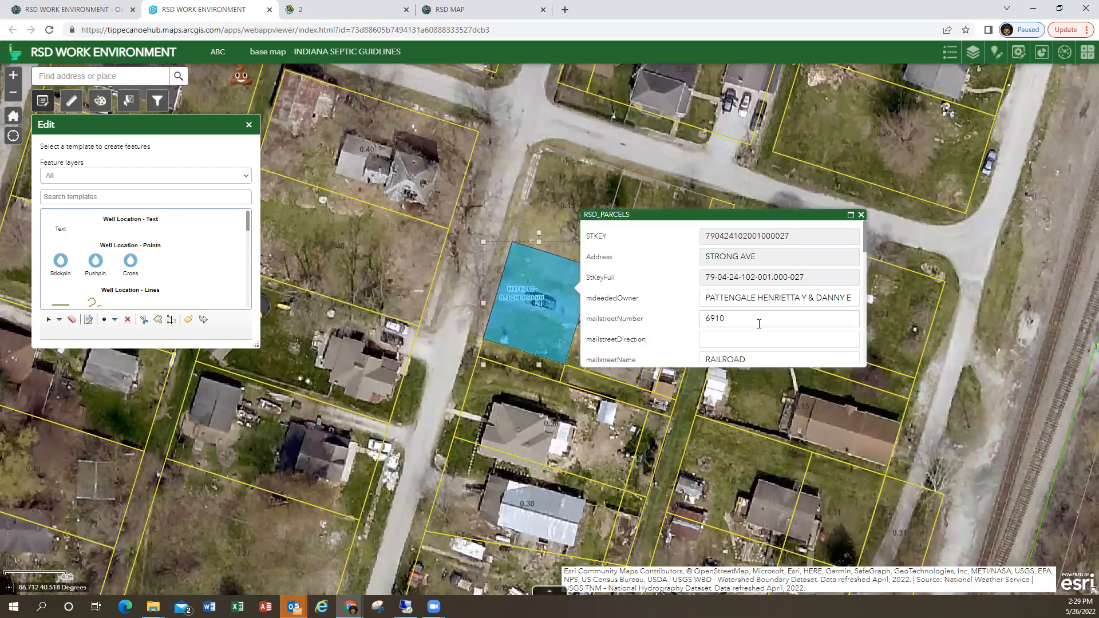
pyautogui.scroll(-3, 767, 325)
pyautogui.scroll(-5, 767, 325)
pyautogui.click(791, 352)
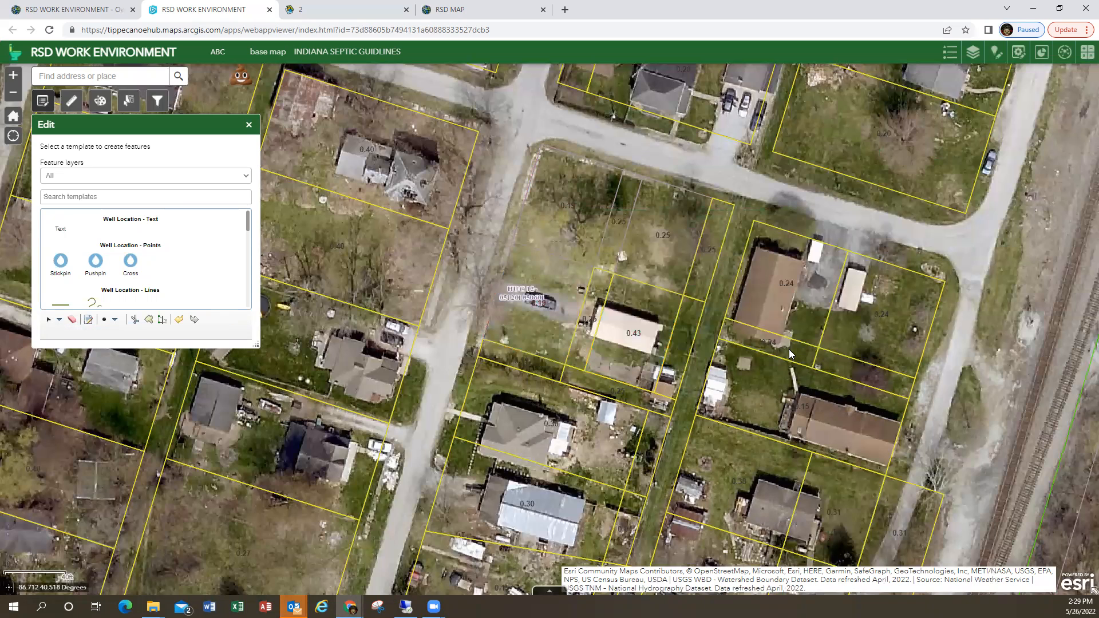
# - Delete the narrow strip west of the white-roofed building and the strip along the block's southwest edge
pyautogui.click(591, 297)
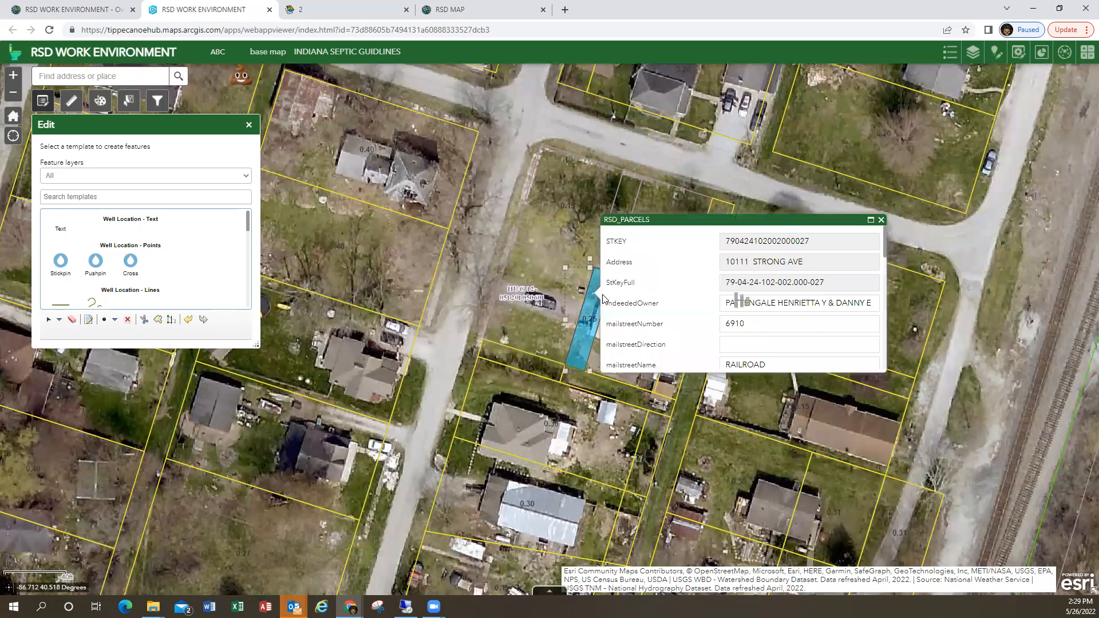
pyautogui.scroll(-8, 714, 334)
pyautogui.click(803, 357)
pyautogui.click(546, 364)
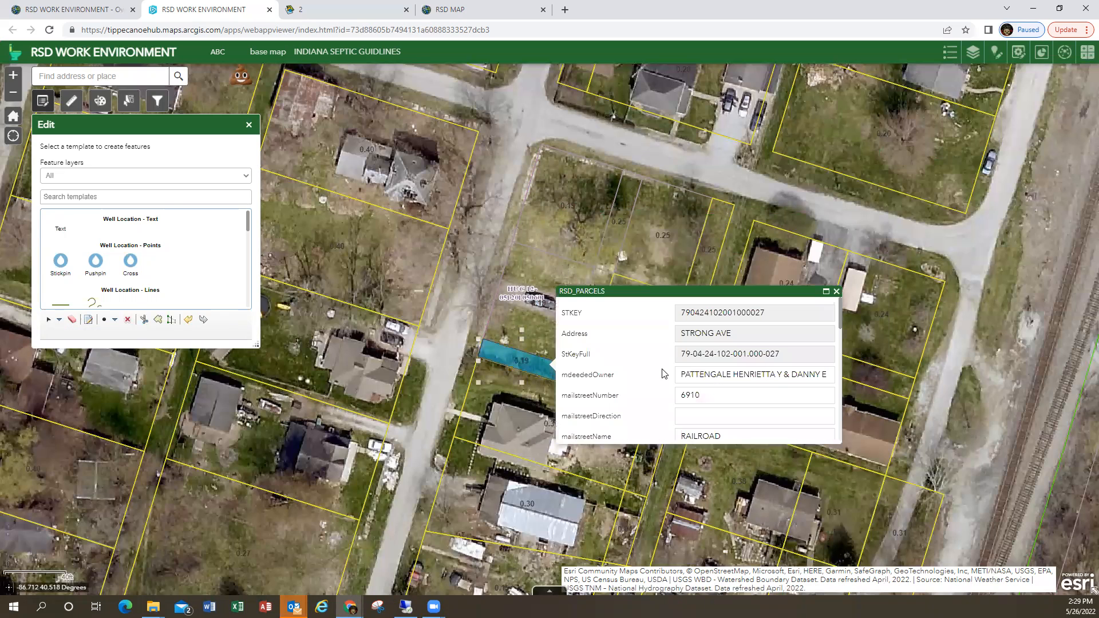
pyautogui.scroll(-8, 698, 389)
pyautogui.click(768, 429)
# - Delete the strip directly south of the white-roofed building and the narrow strip at the block's northeast edge
pyautogui.click(621, 395)
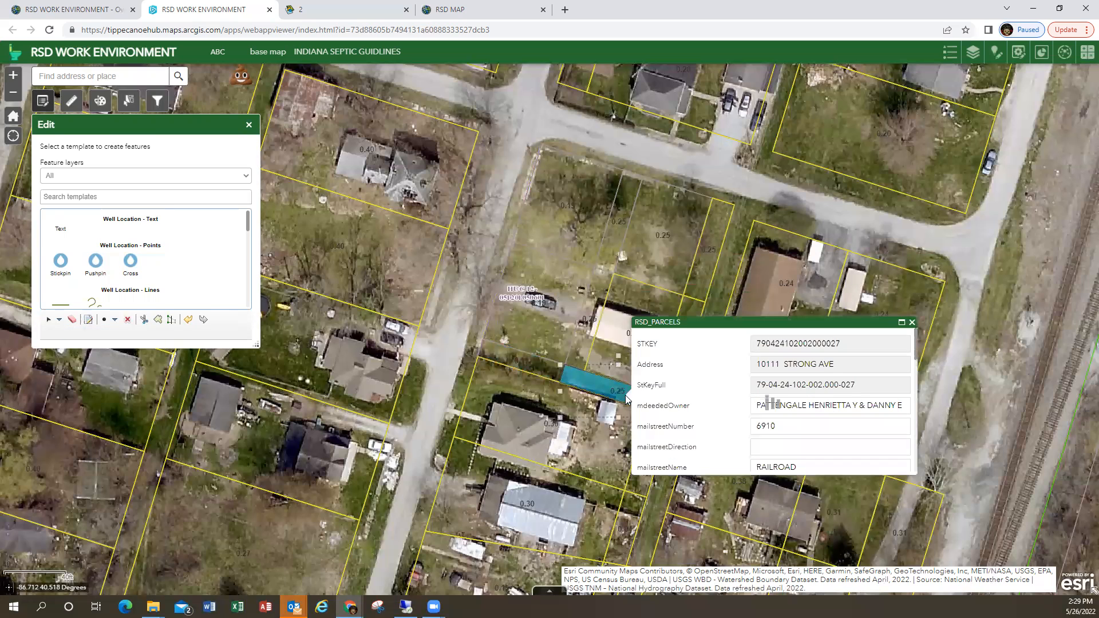
pyautogui.scroll(-8, 763, 441)
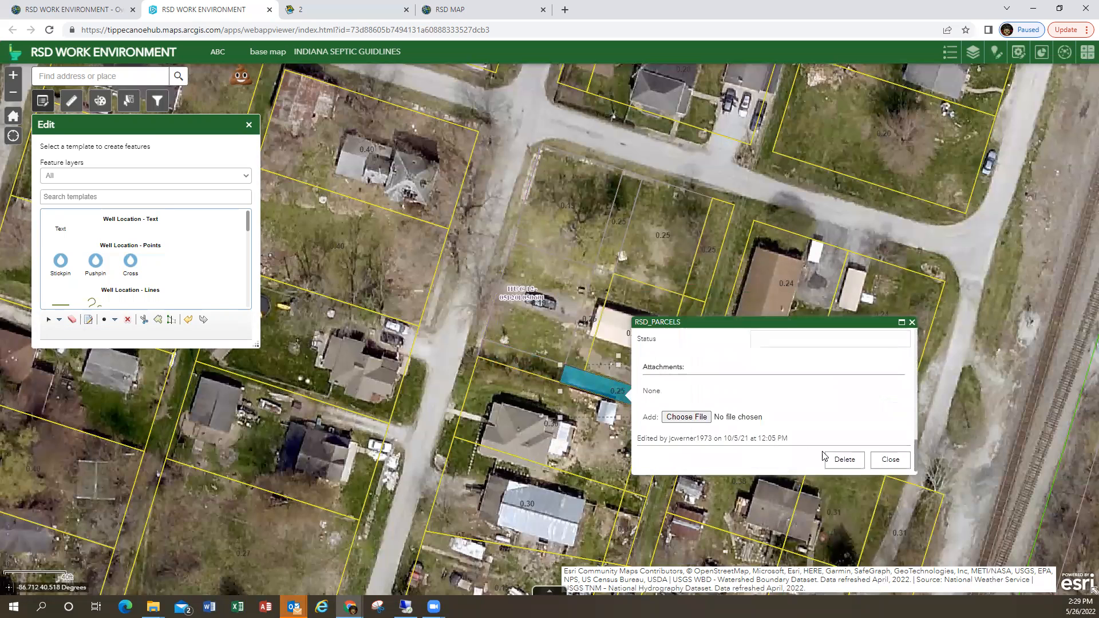
pyautogui.click(841, 457)
pyautogui.click(692, 296)
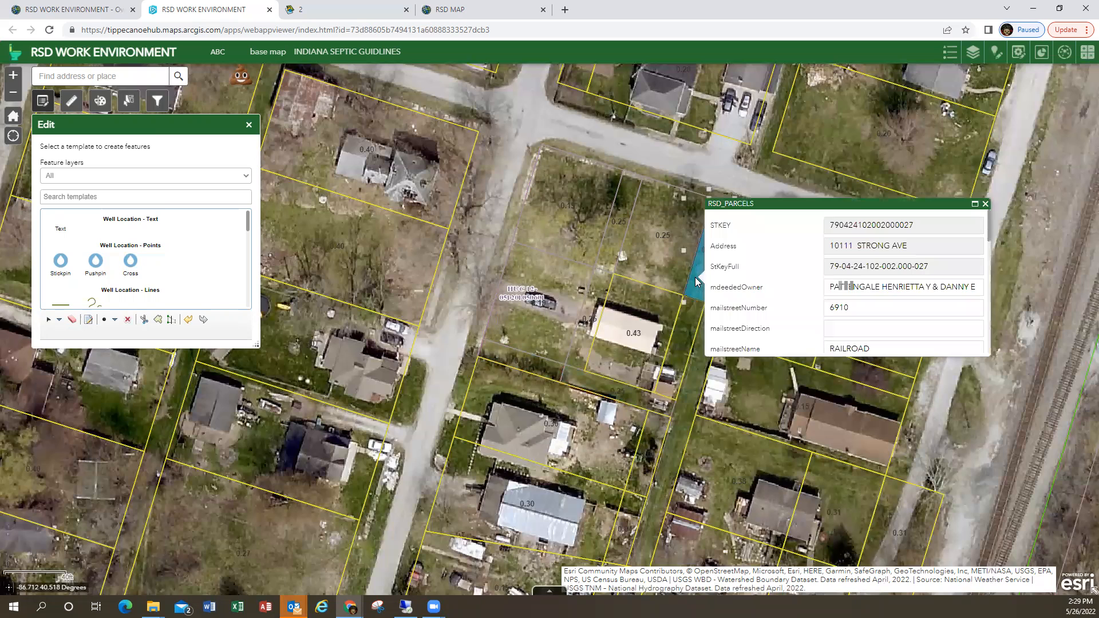
pyautogui.scroll(-6, 837, 338)
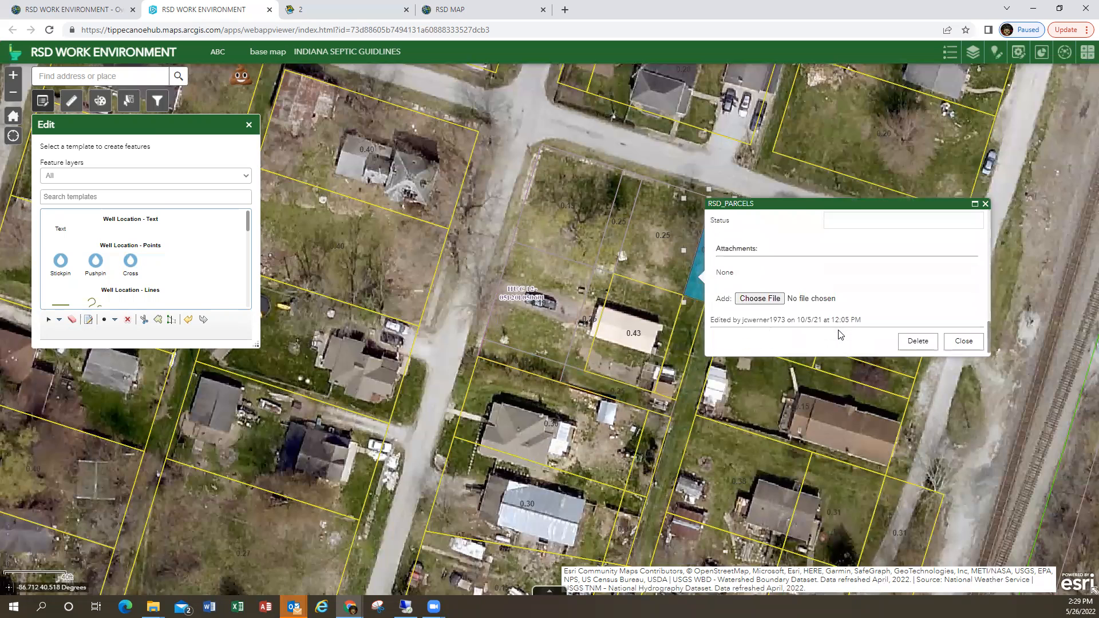
pyautogui.click(907, 341)
# - Delete the narrow strip along the east side of the white-roofed building's parcel
pyautogui.click(681, 334)
pyautogui.scroll(-6, 850, 364)
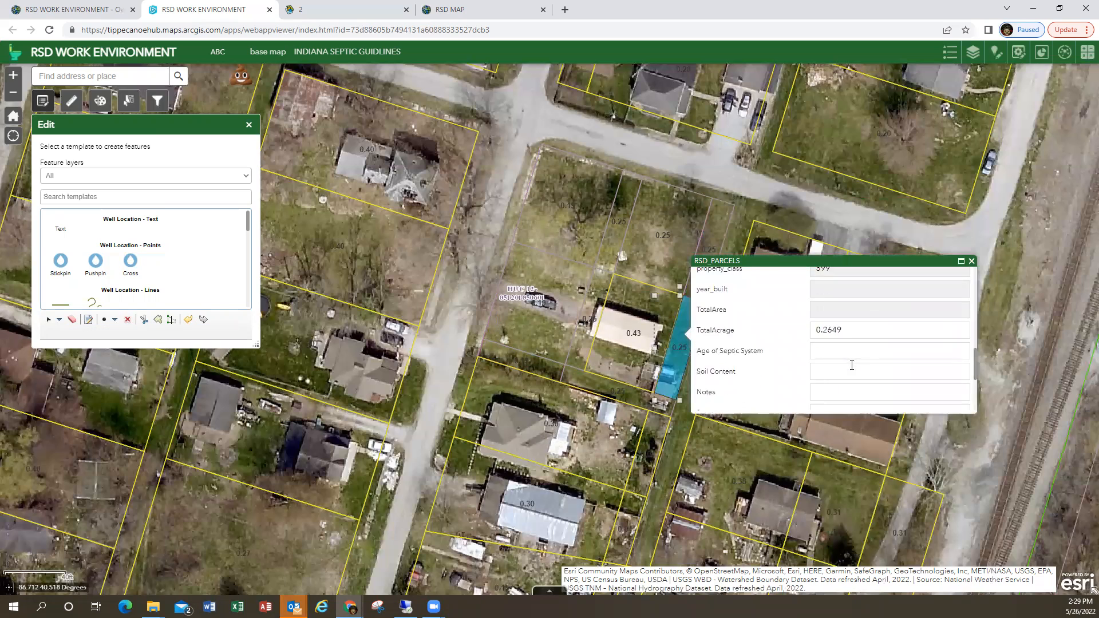
pyautogui.click(899, 399)
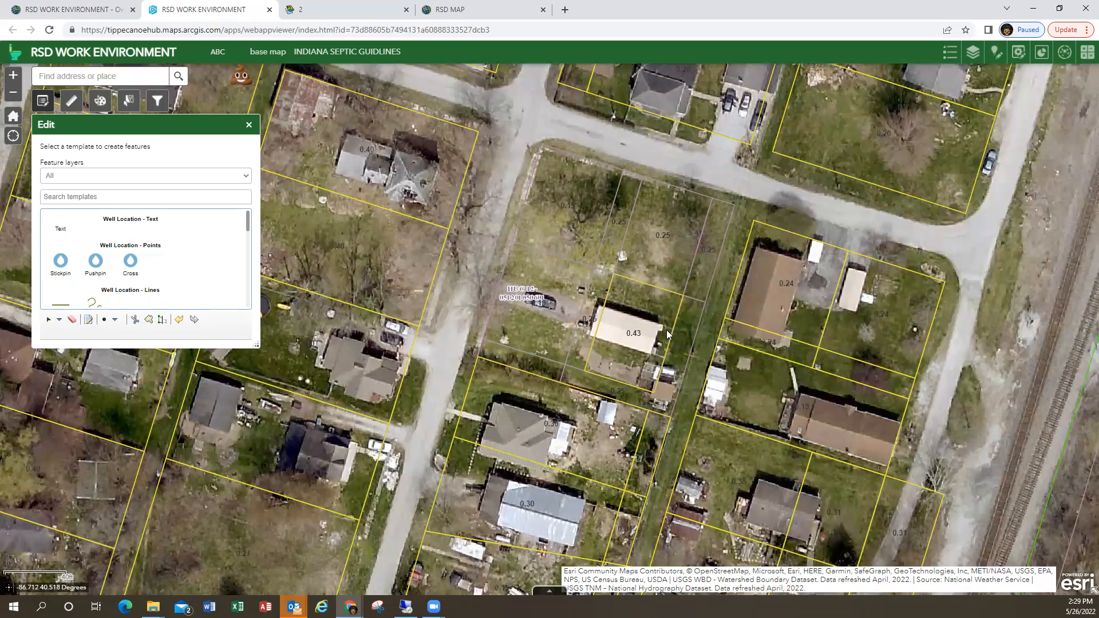
# - Review the white-roofed building's parcel attributes and edit date, stop editing, and view the parcel's information pop-up
pyautogui.click(663, 312)
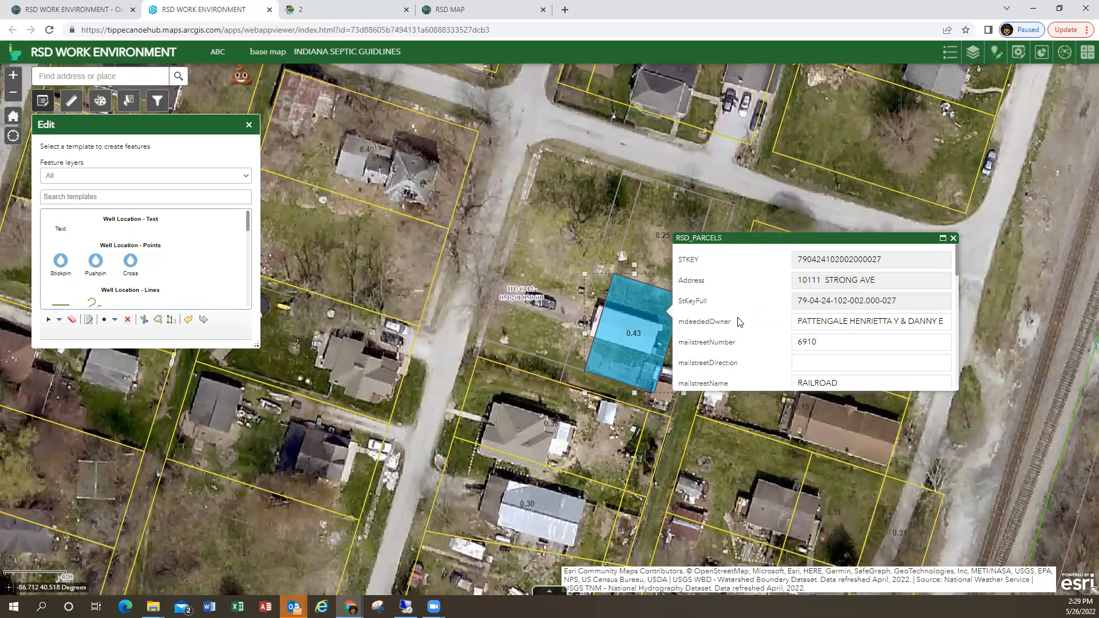
pyautogui.scroll(-6, 738, 321)
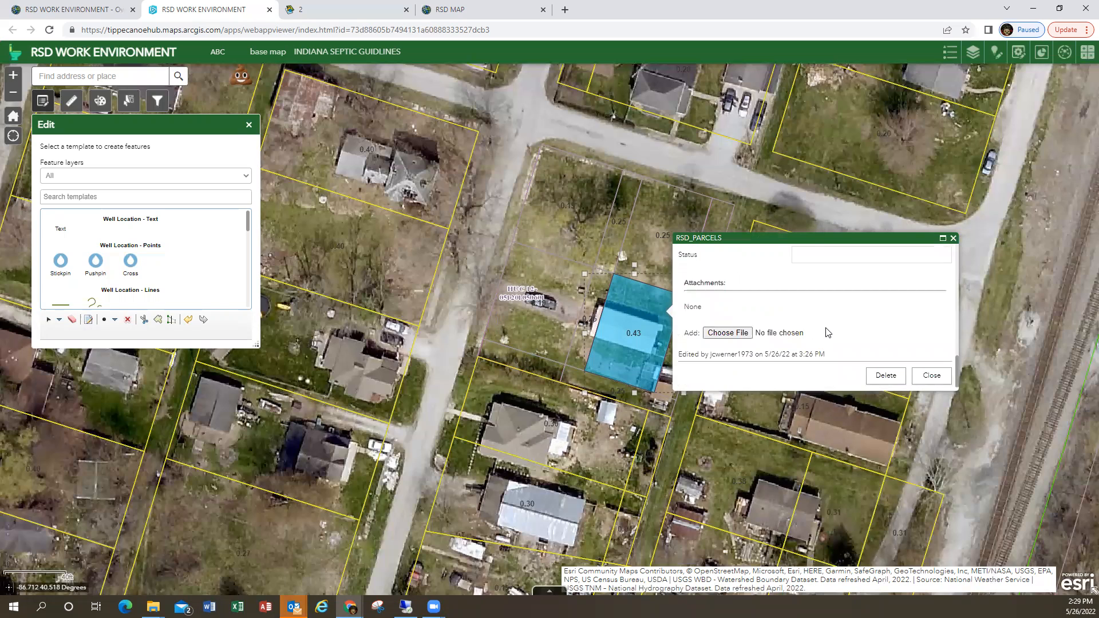
pyautogui.click(931, 375)
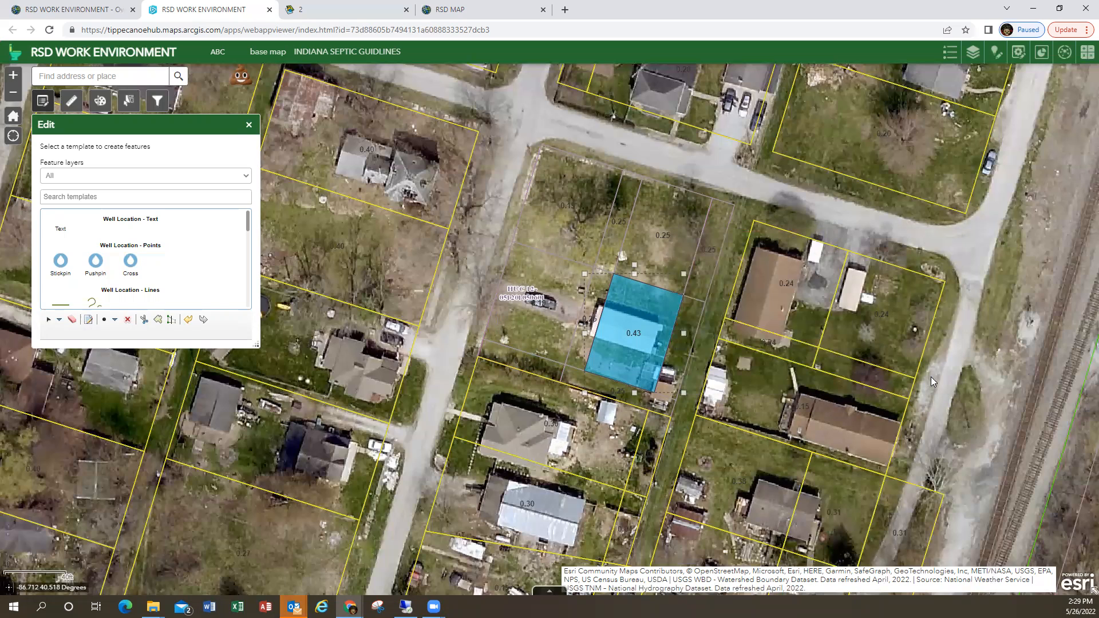
pyautogui.click(248, 124)
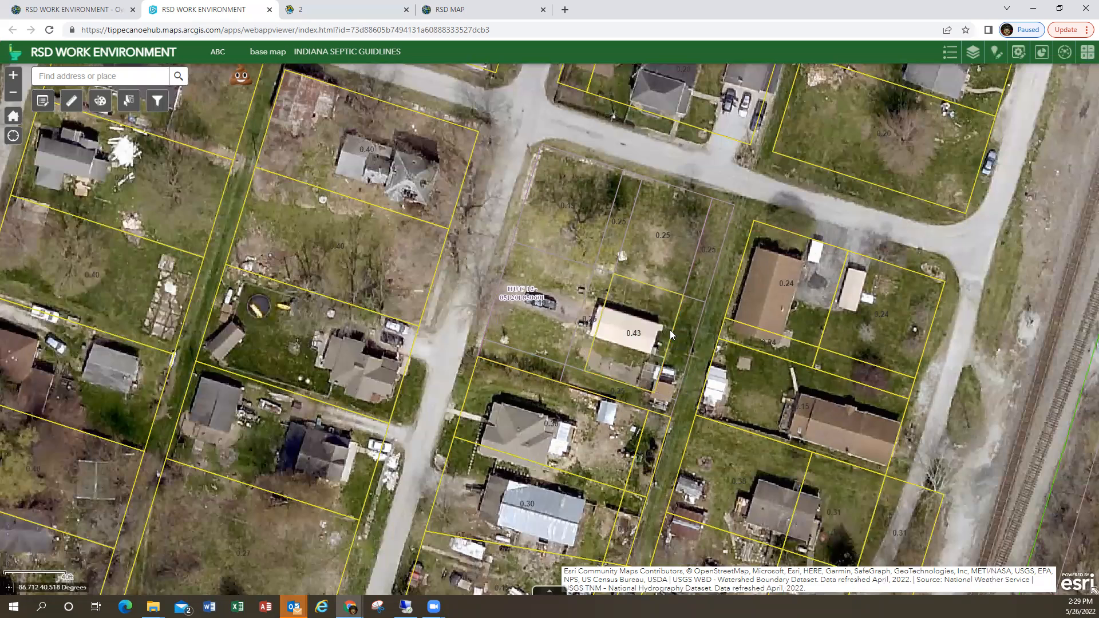
pyautogui.click(644, 308)
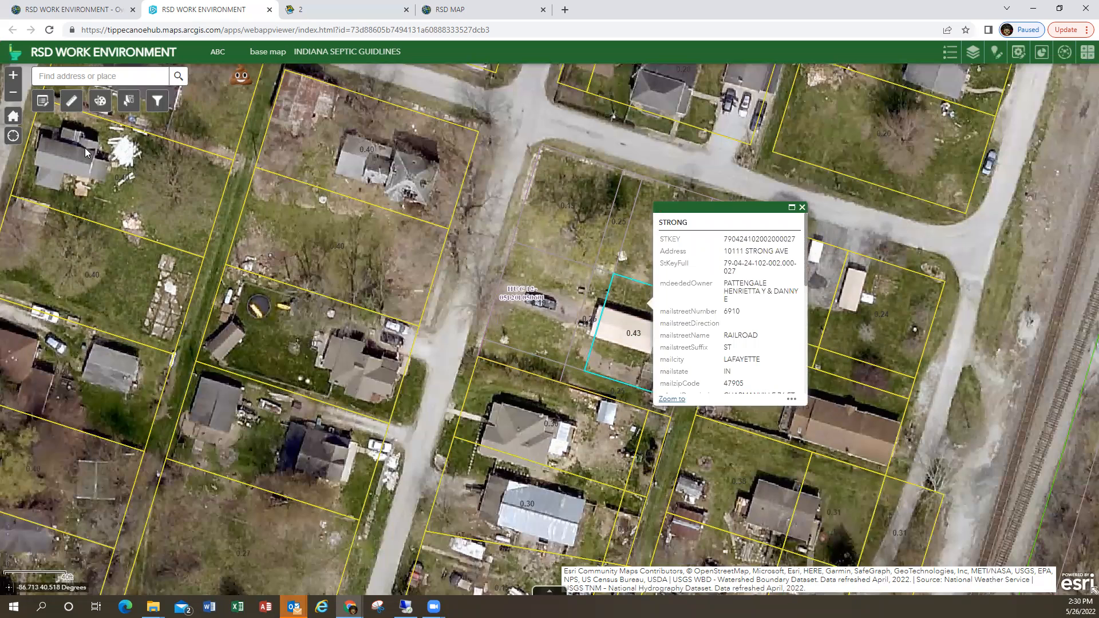
# - Try to reshape the white-roofed building's parcel by shifting its western boundary on the map
pyautogui.click(43, 103)
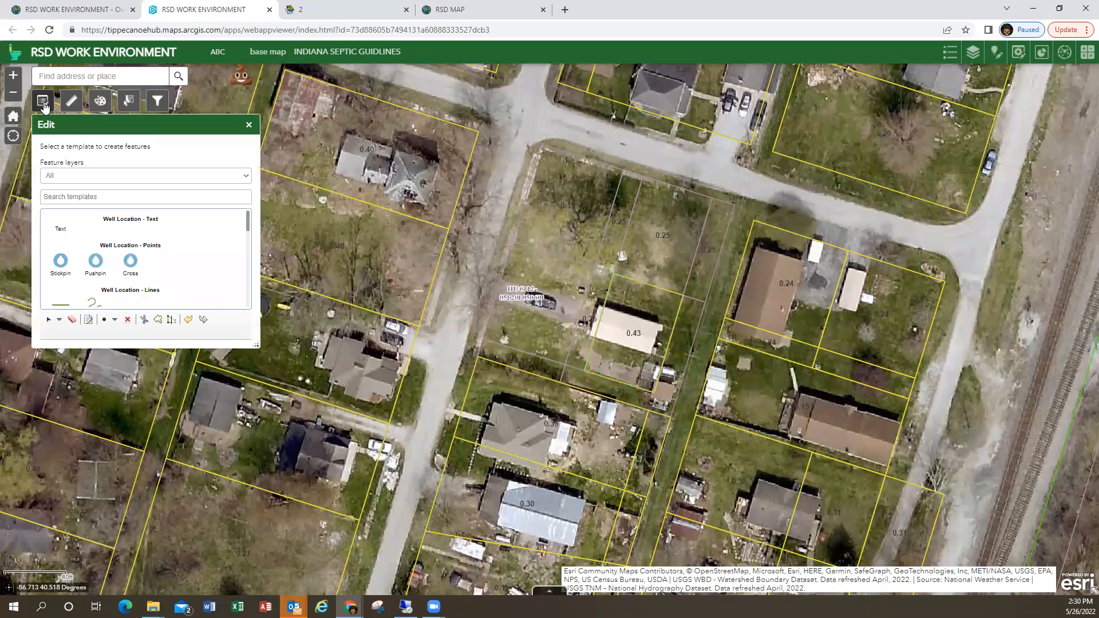
pyautogui.click(613, 297)
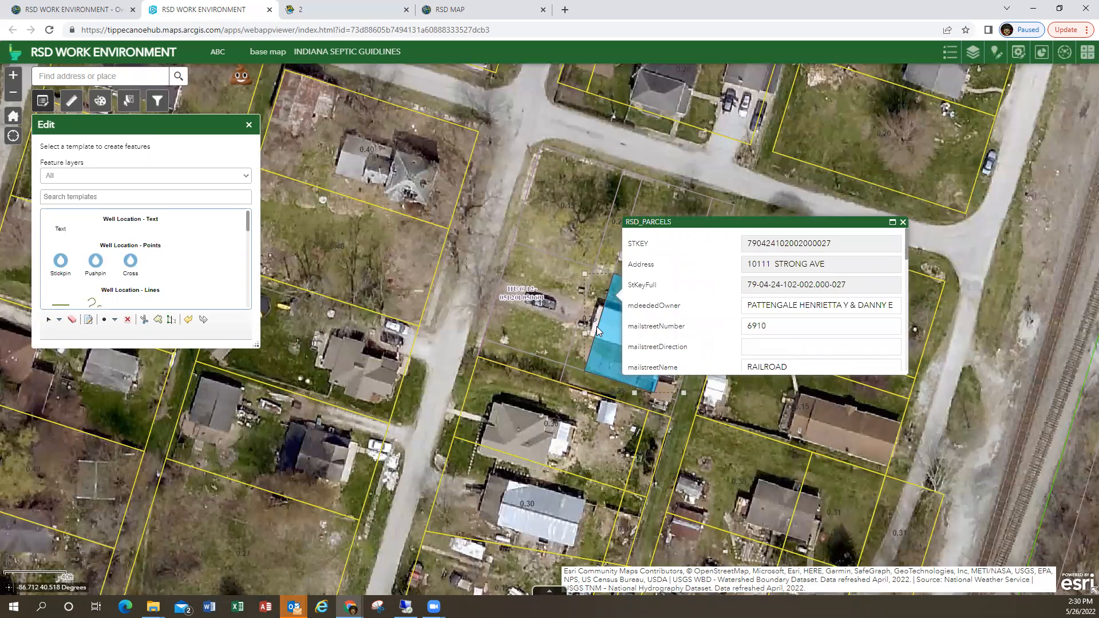
pyautogui.moveTo(597, 331); pyautogui.dragTo(603, 331)
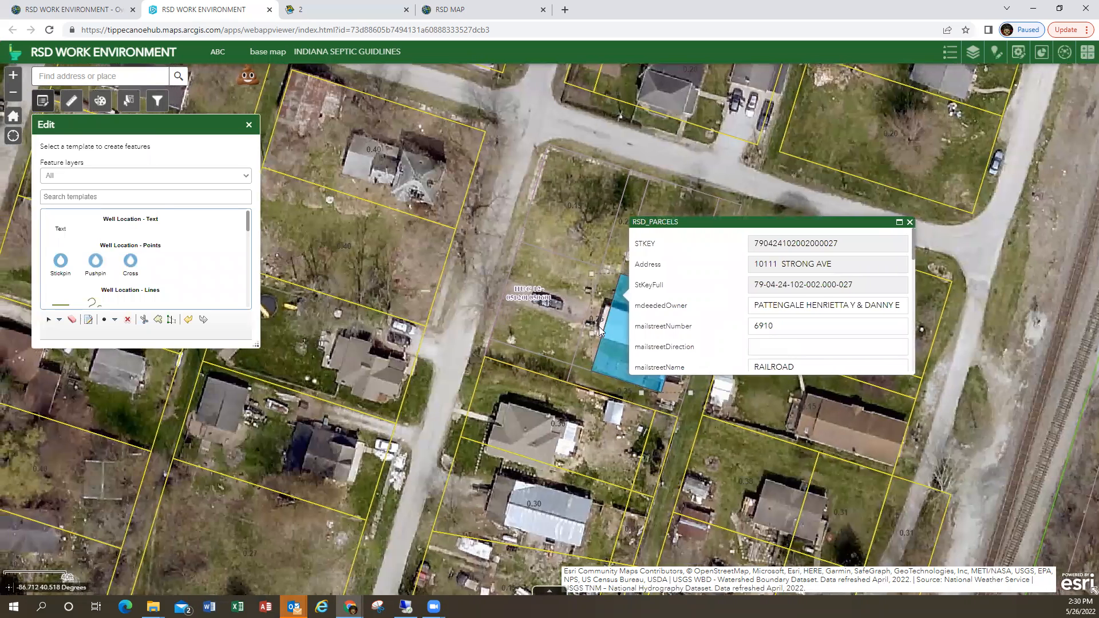
pyautogui.click(909, 223)
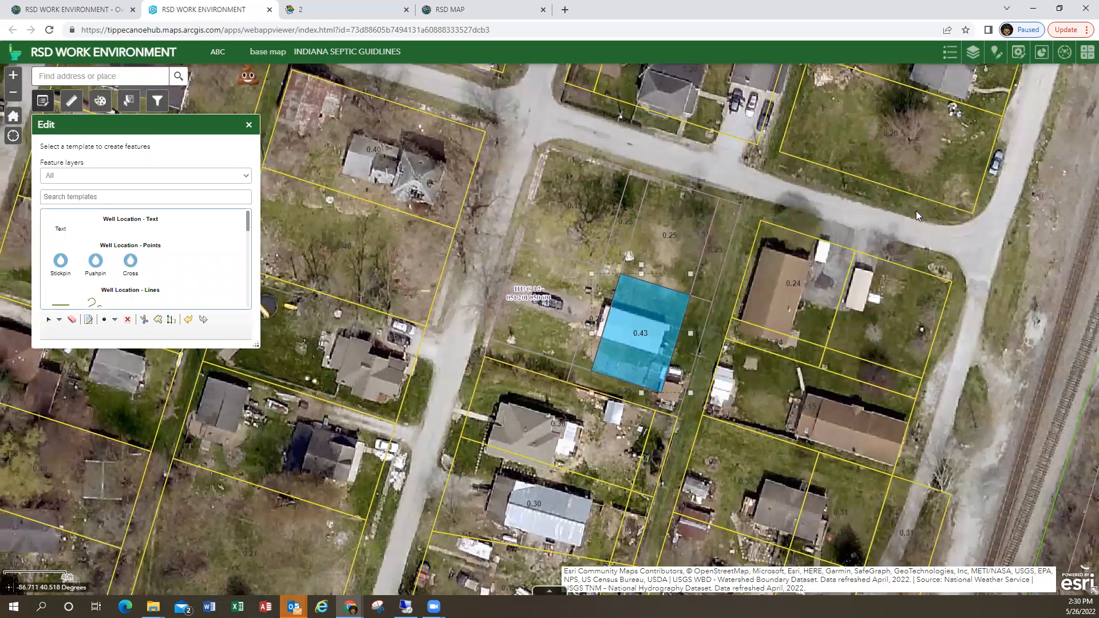
pyautogui.click(1018, 53)
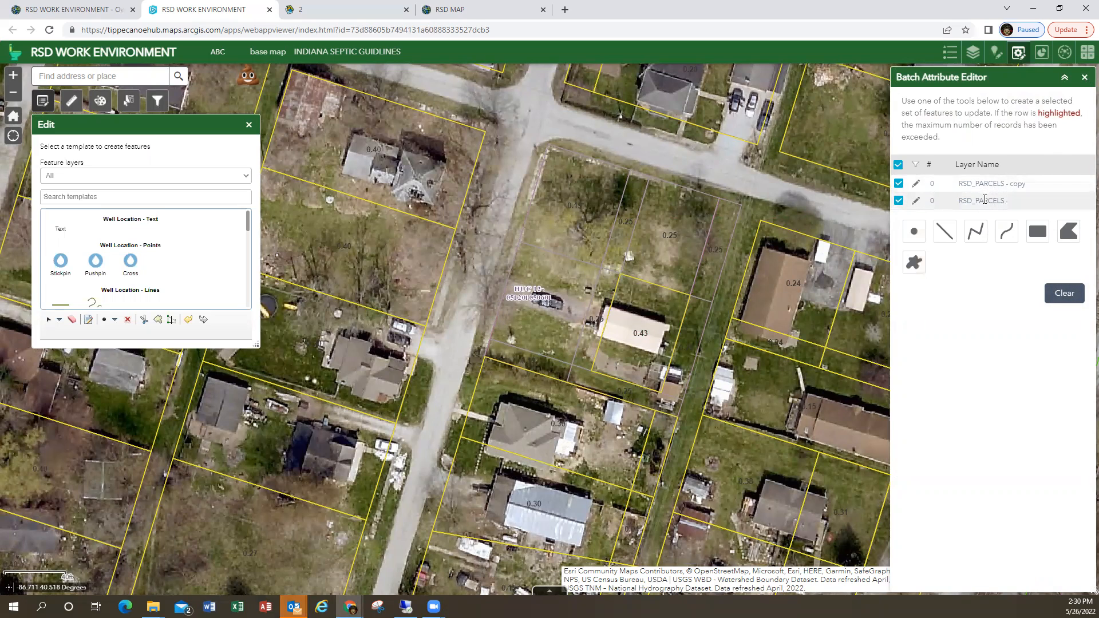
pyautogui.click(915, 200)
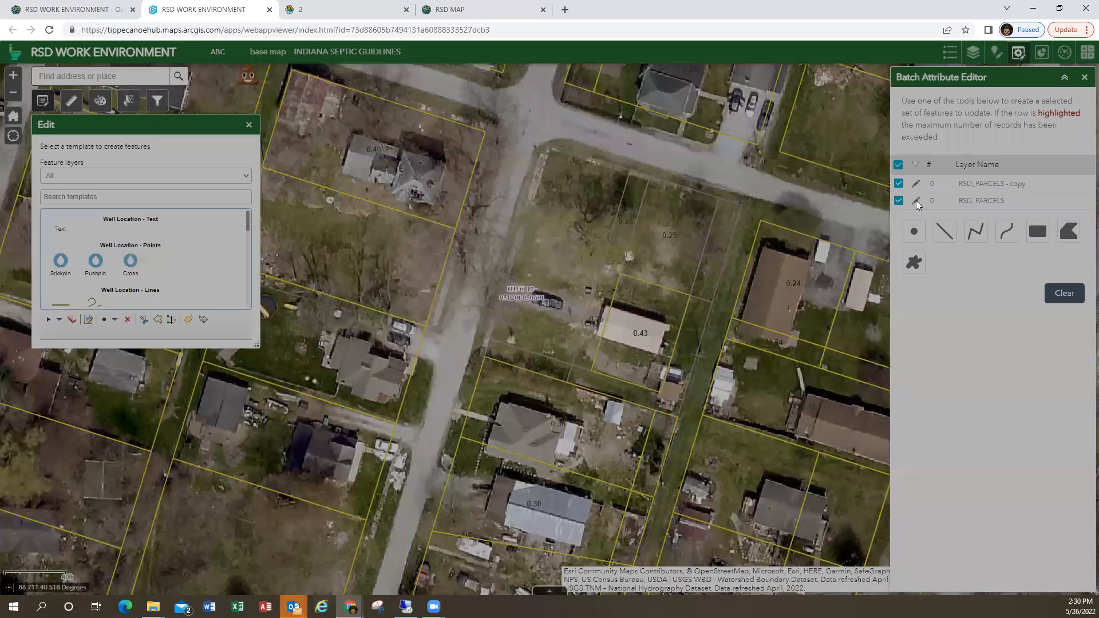
pyautogui.click(700, 437)
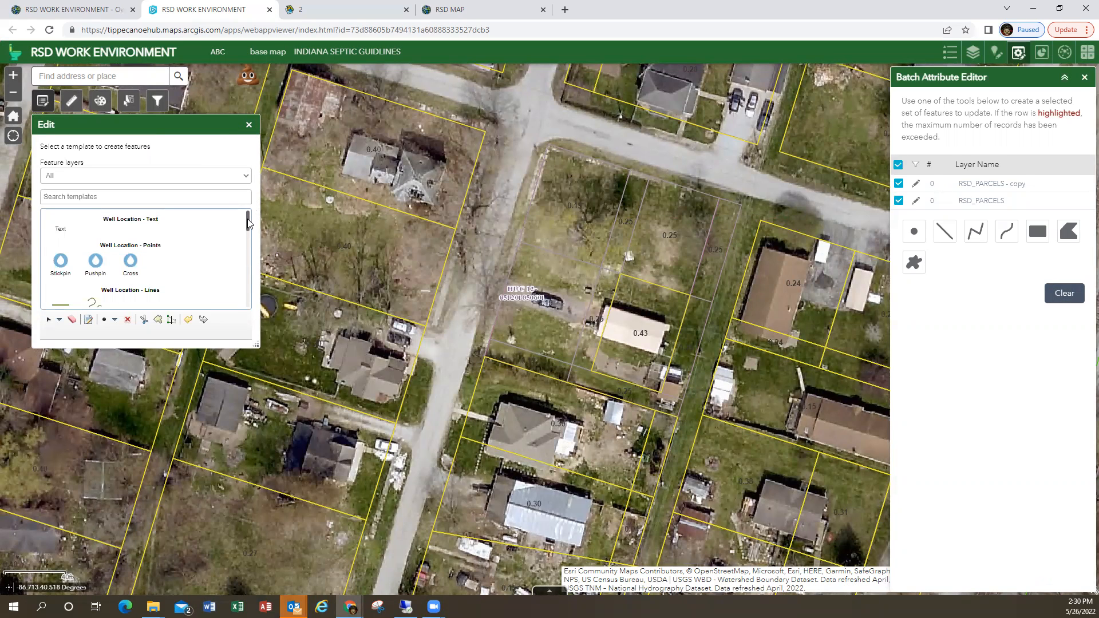
# - Try to draw a new parcel with the RSD_PARCELS template from the northwest corner of the white-roofed building's parcel
pyautogui.moveTo(248, 219); pyautogui.dragTo(238, 305)
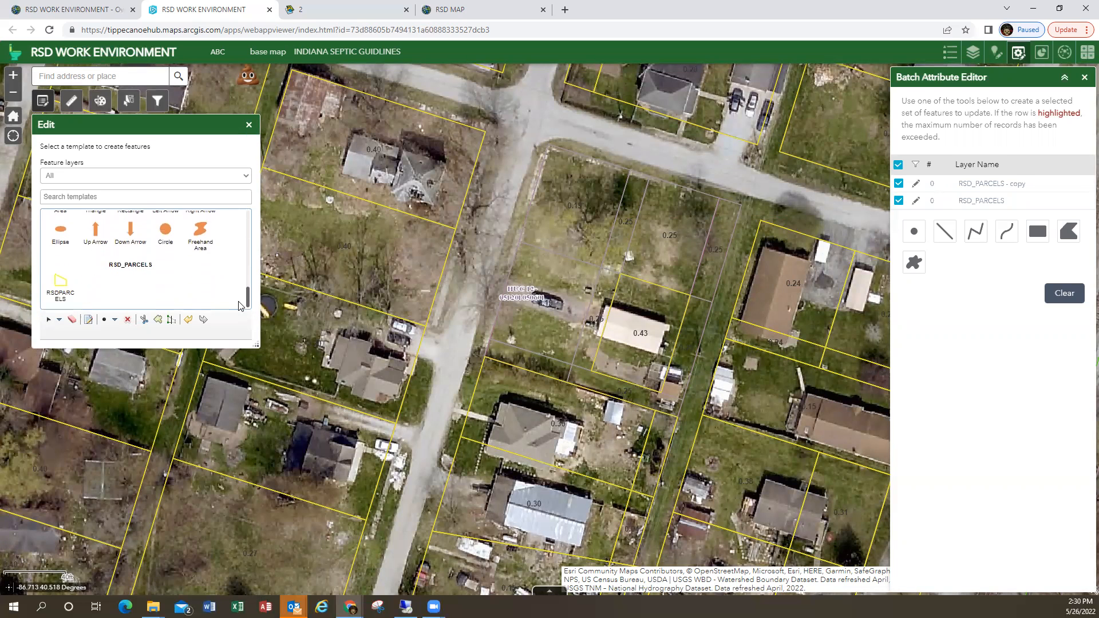
pyautogui.click(67, 286)
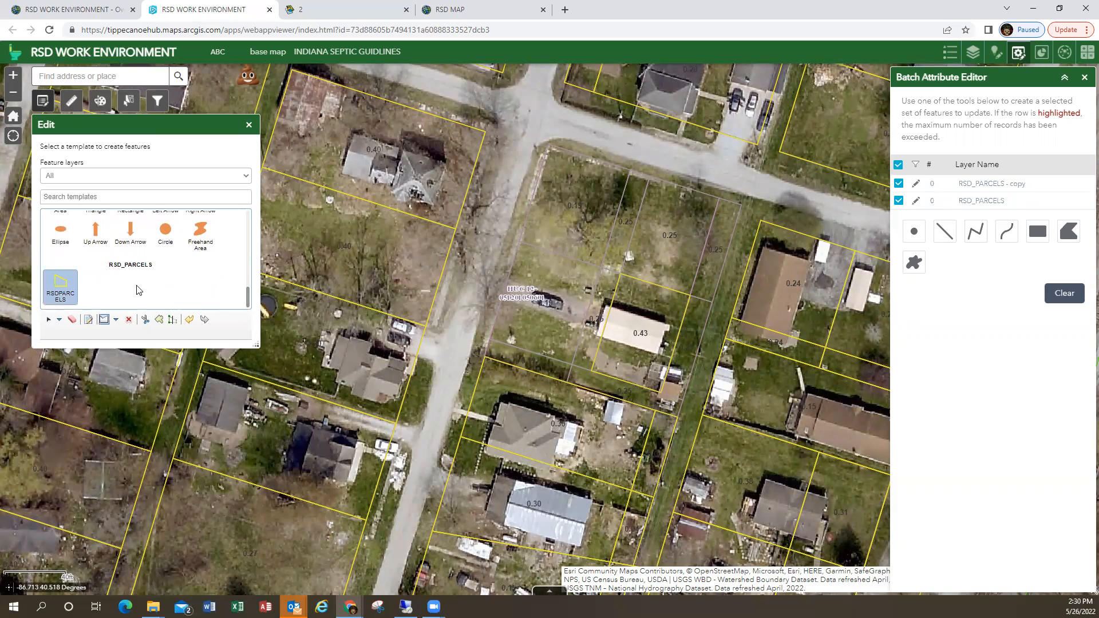
pyautogui.click(614, 298)
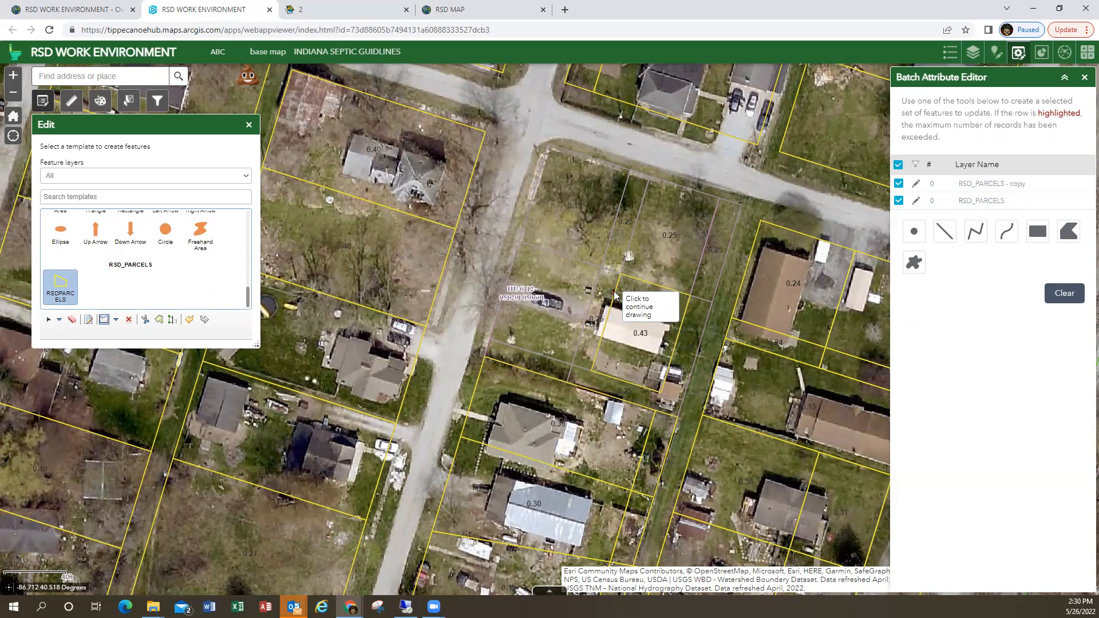
pyautogui.click(614, 293)
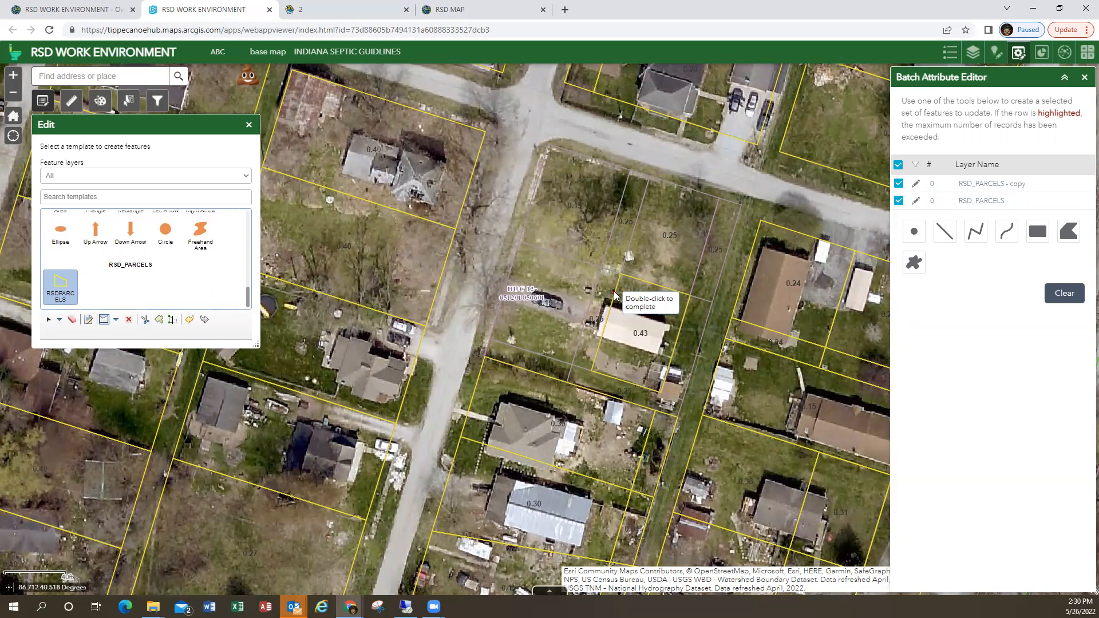
pyautogui.click(249, 125)
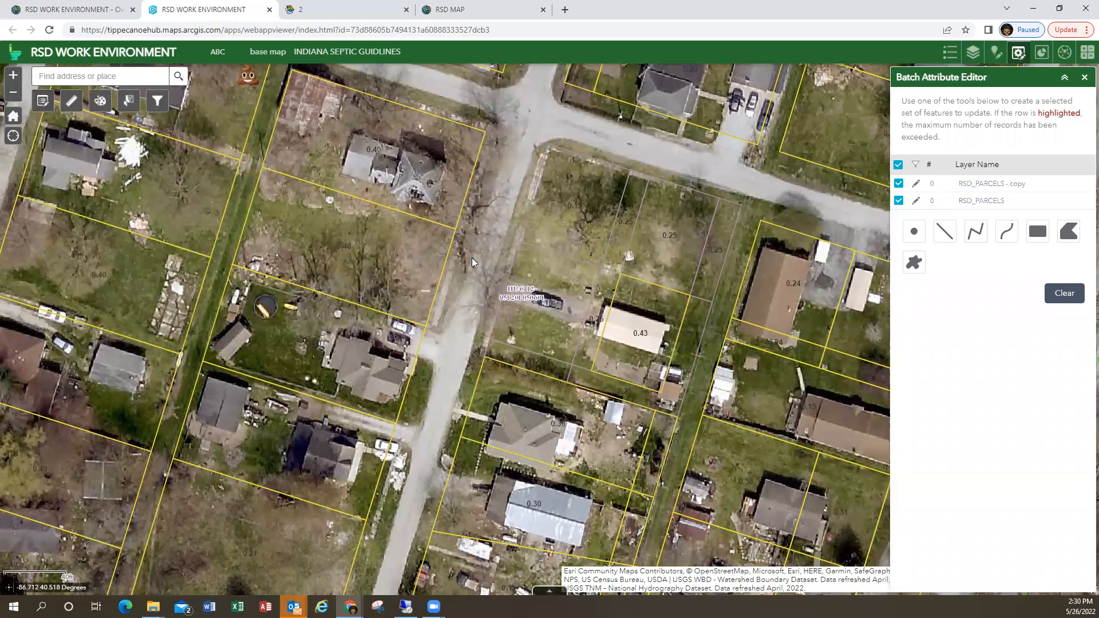
pyautogui.click(623, 294)
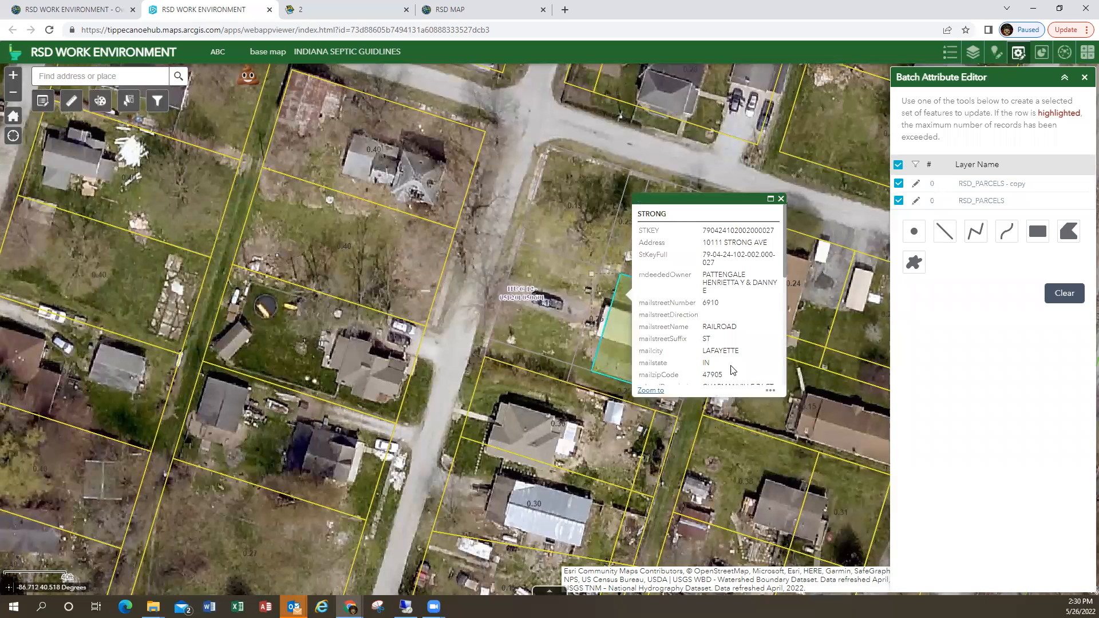
pyautogui.click(770, 391)
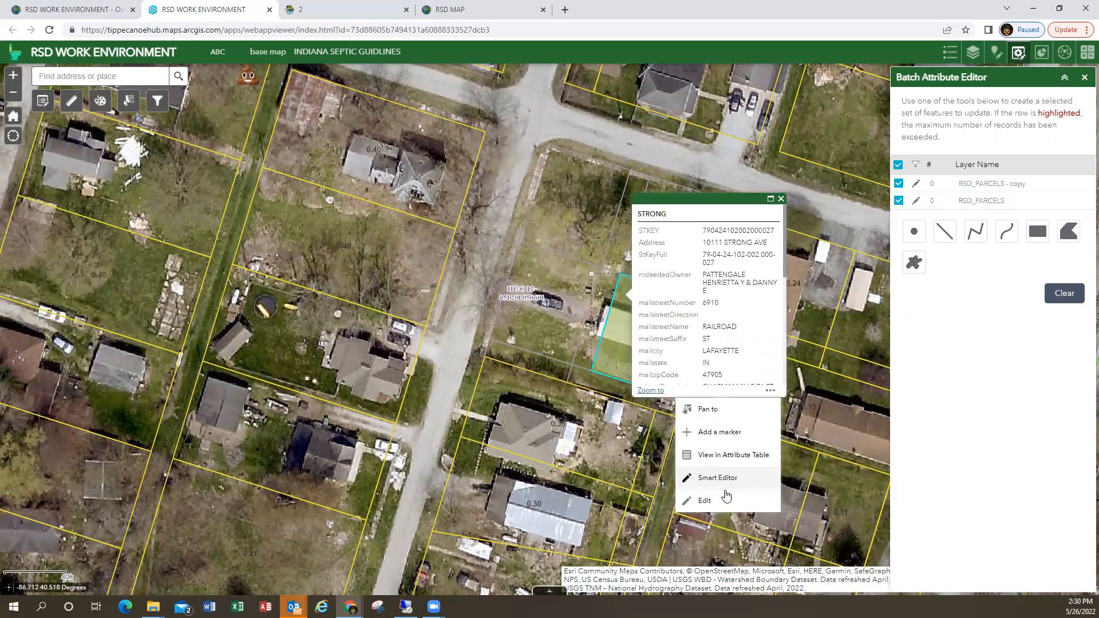
pyautogui.click(705, 501)
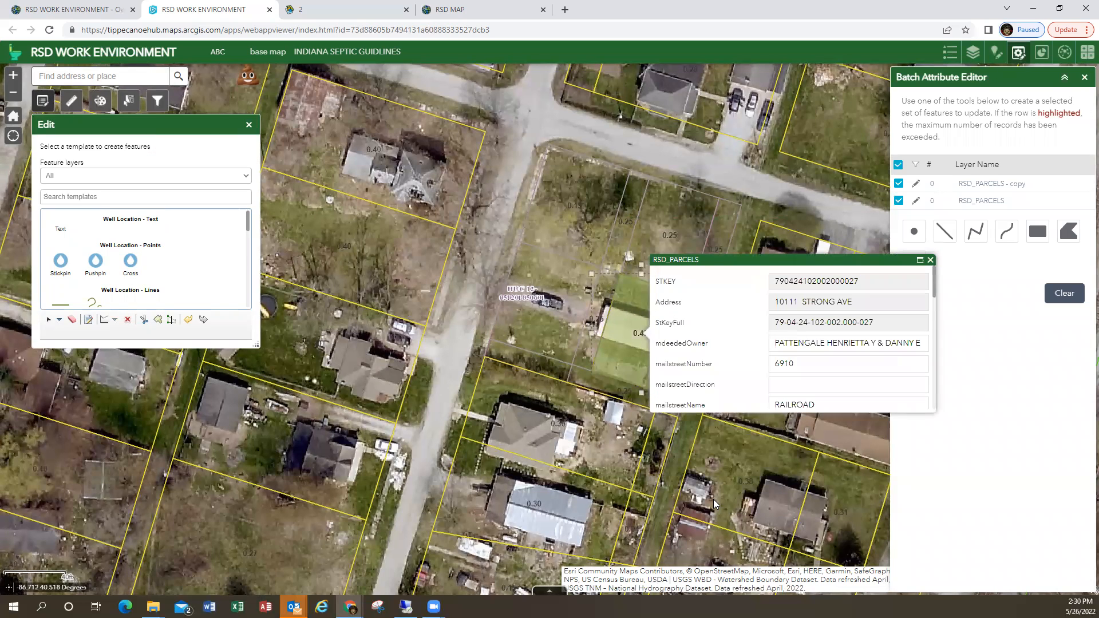
pyautogui.click(929, 260)
pyautogui.click(249, 124)
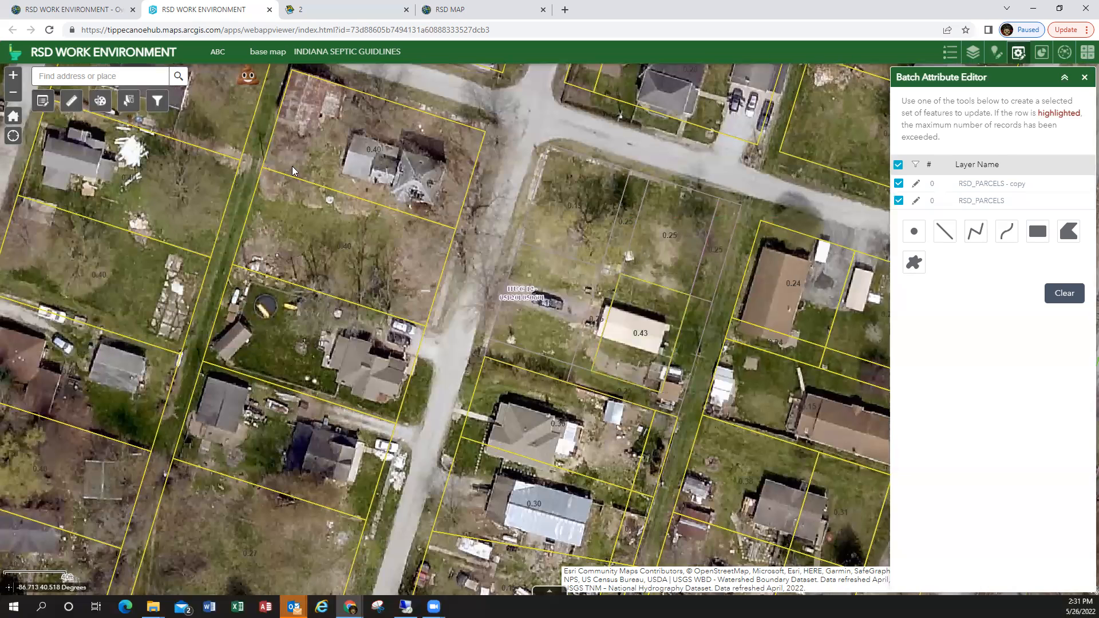
# - Edit the white-roofed building's parcel in Smart Editor and move its southwest corner to the block's southwest corner
pyautogui.click(640, 352)
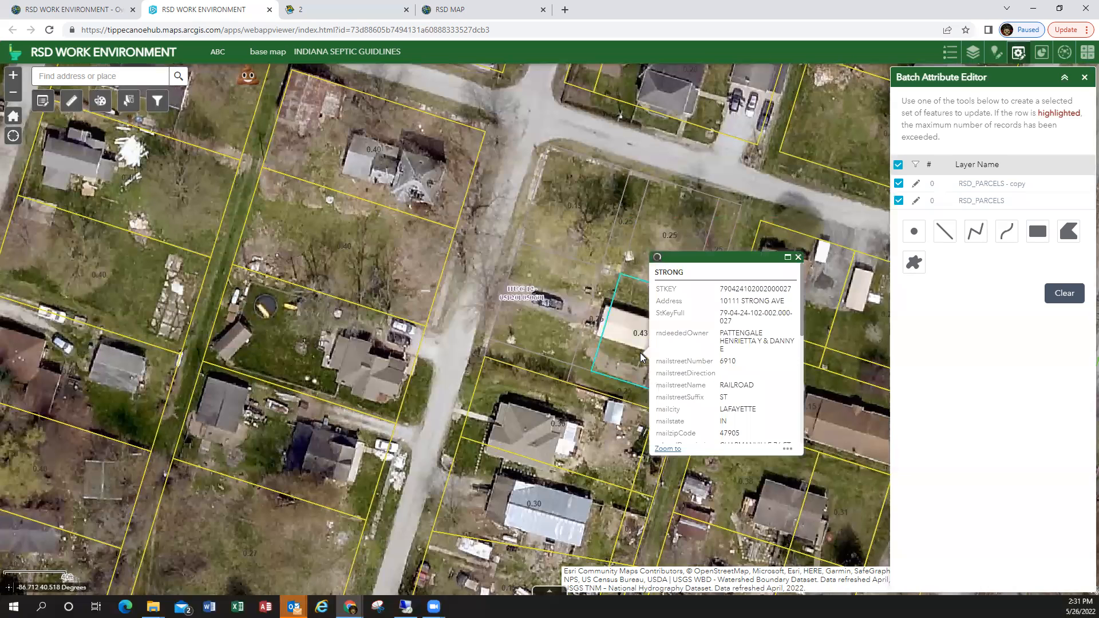
pyautogui.click(791, 450)
pyautogui.click(742, 532)
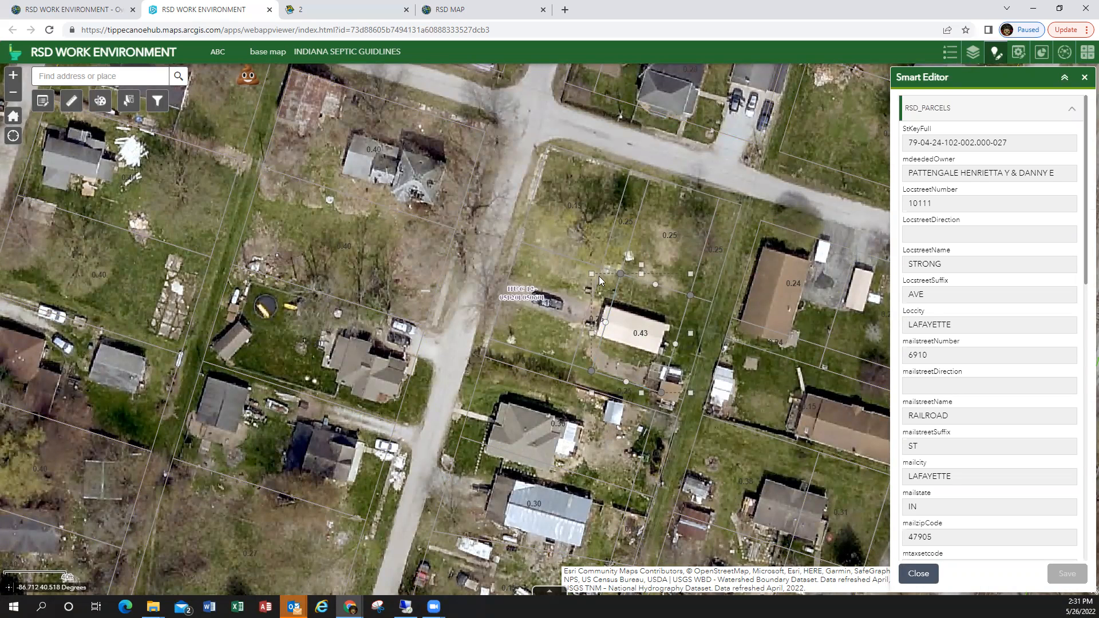
pyautogui.click(606, 328)
pyautogui.moveTo(593, 376); pyautogui.dragTo(488, 356)
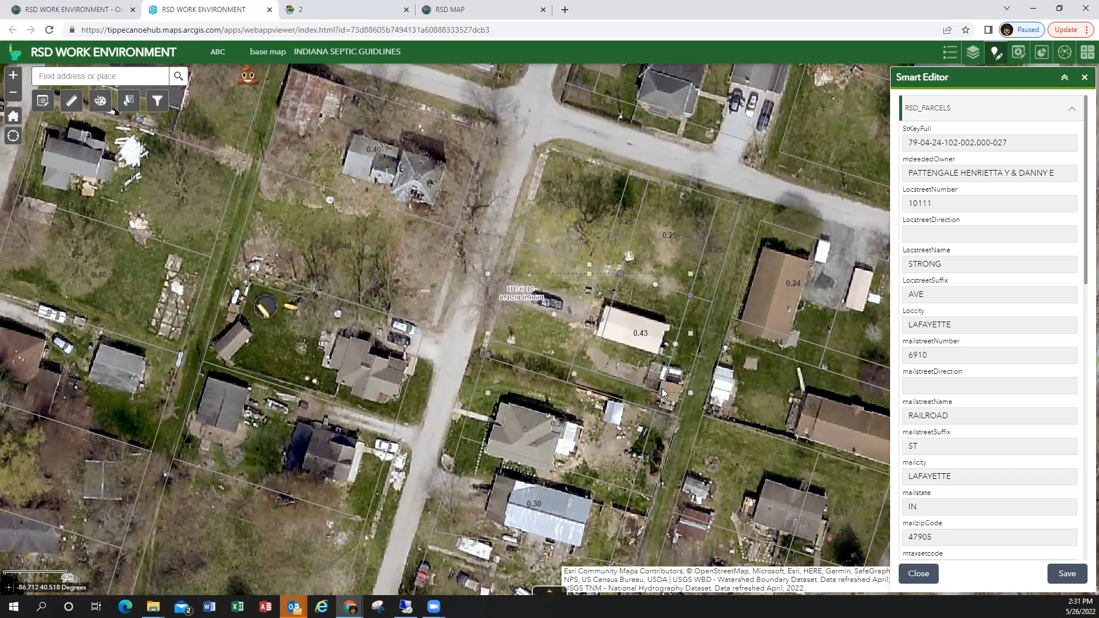
# - Move the parcel's remaining corners to the block's southeast, northeast and northwest corners, save the edit and close Smart Editor
pyautogui.moveTo(676, 414); pyautogui.dragTo(677, 415)
pyautogui.moveTo(692, 296); pyautogui.dragTo(742, 212)
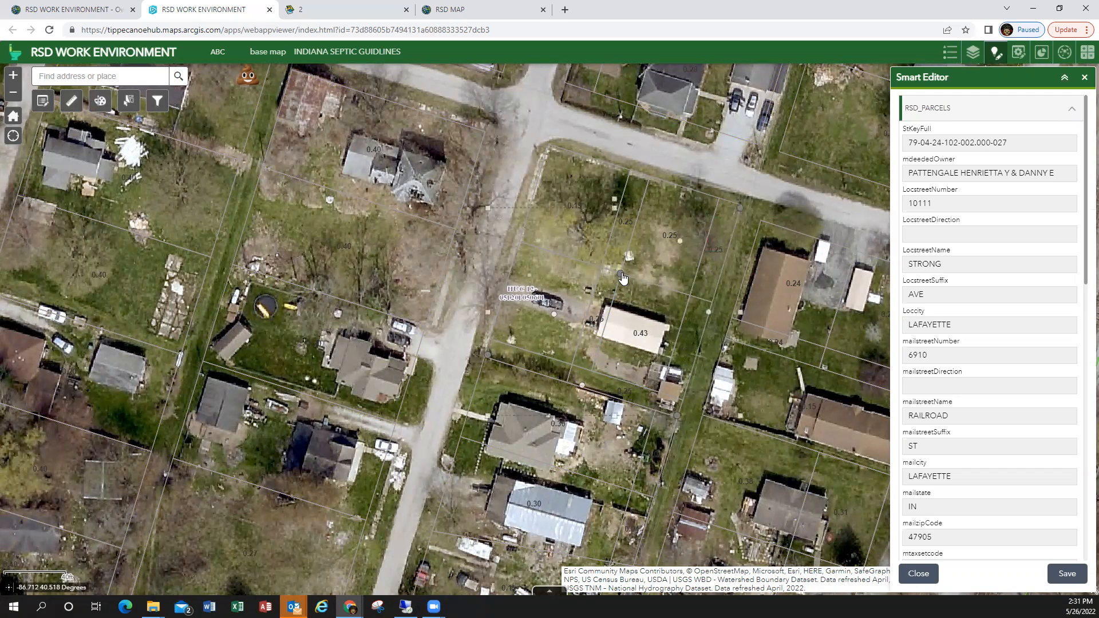
pyautogui.click(552, 151)
pyautogui.click(1064, 573)
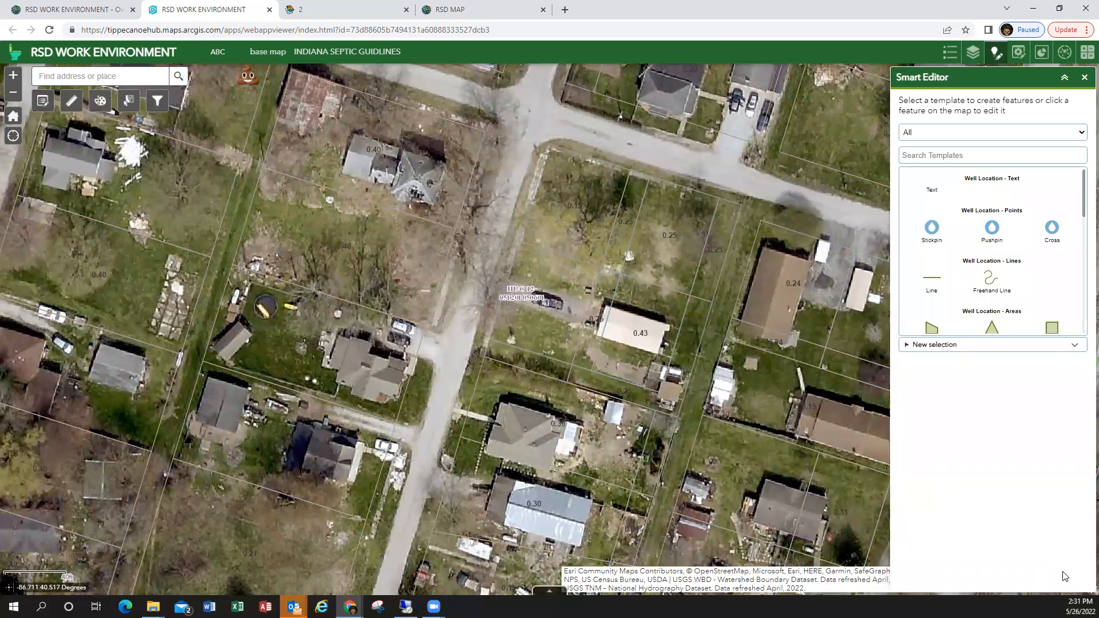
pyautogui.click(1084, 78)
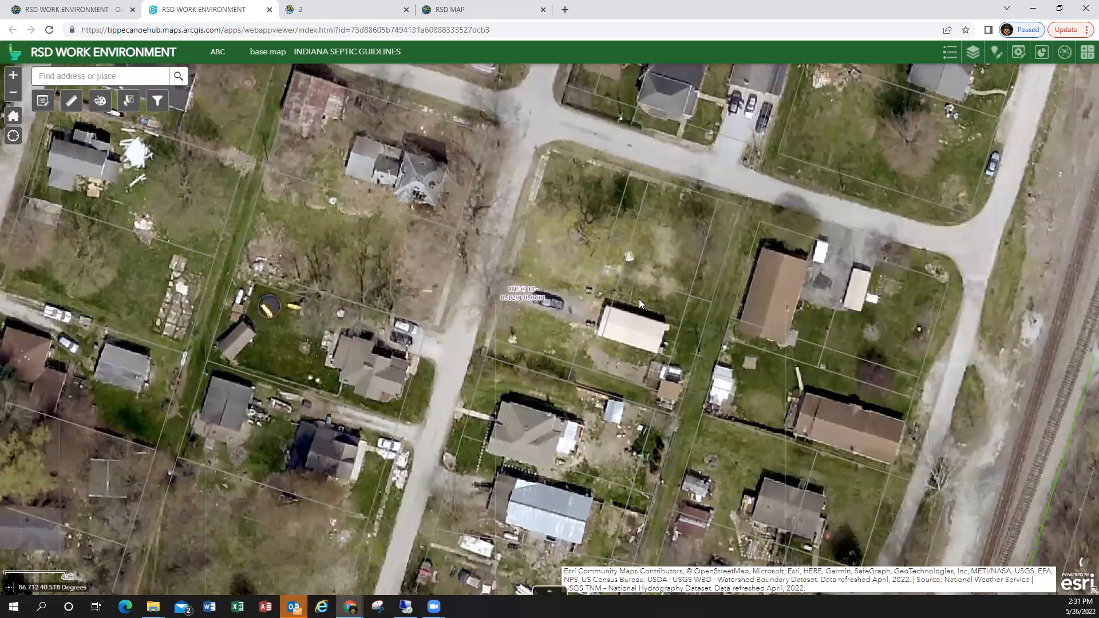
# - Inspect the reshaped block and the neighbouring parcel to the east on the map
pyautogui.scroll(-1, 638, 298)
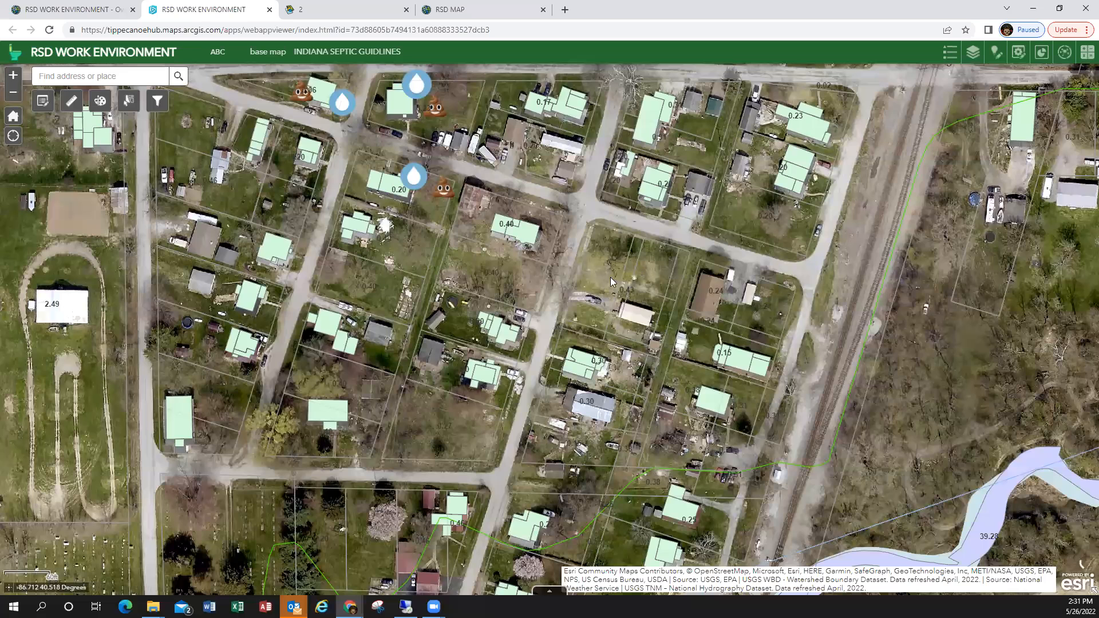
pyautogui.scroll(1, 635, 263)
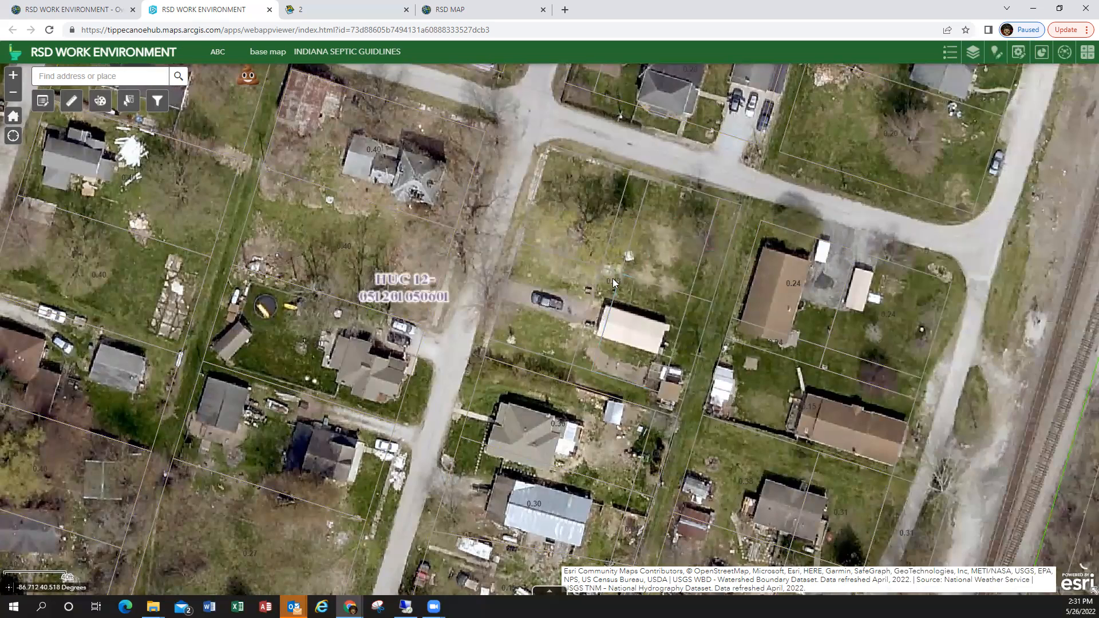
pyautogui.click(662, 308)
pyautogui.click(656, 264)
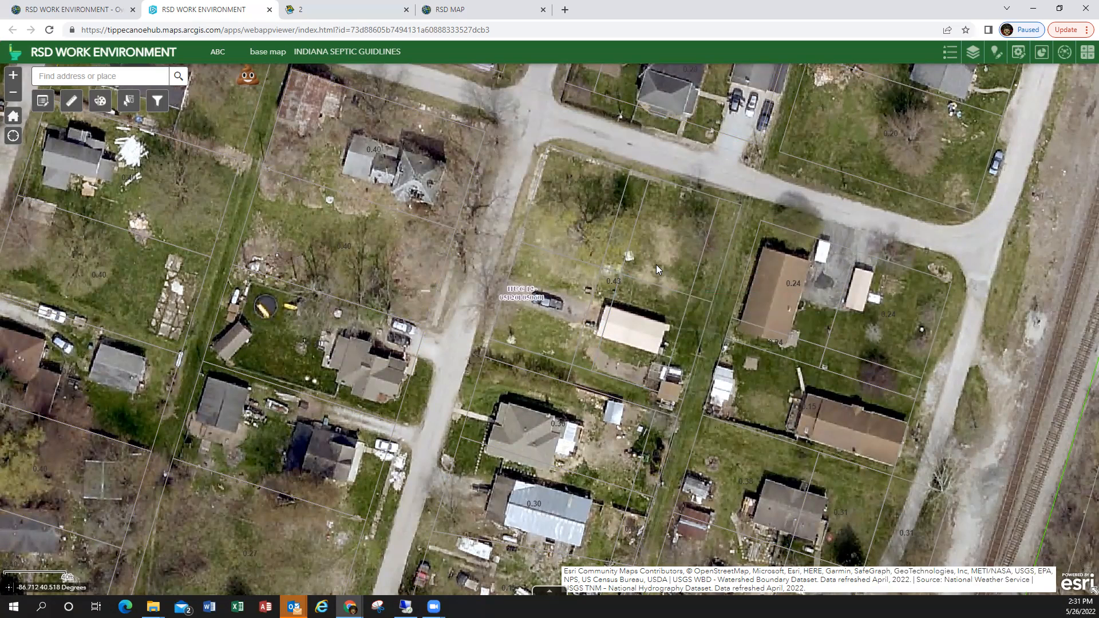
pyautogui.click(767, 321)
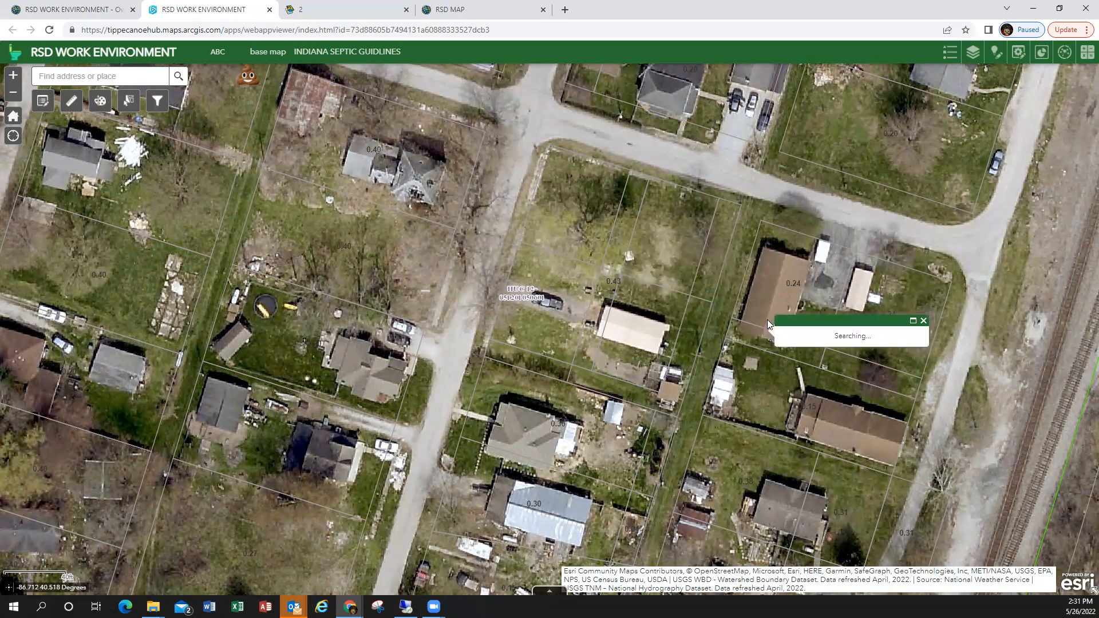
pyautogui.click(922, 320)
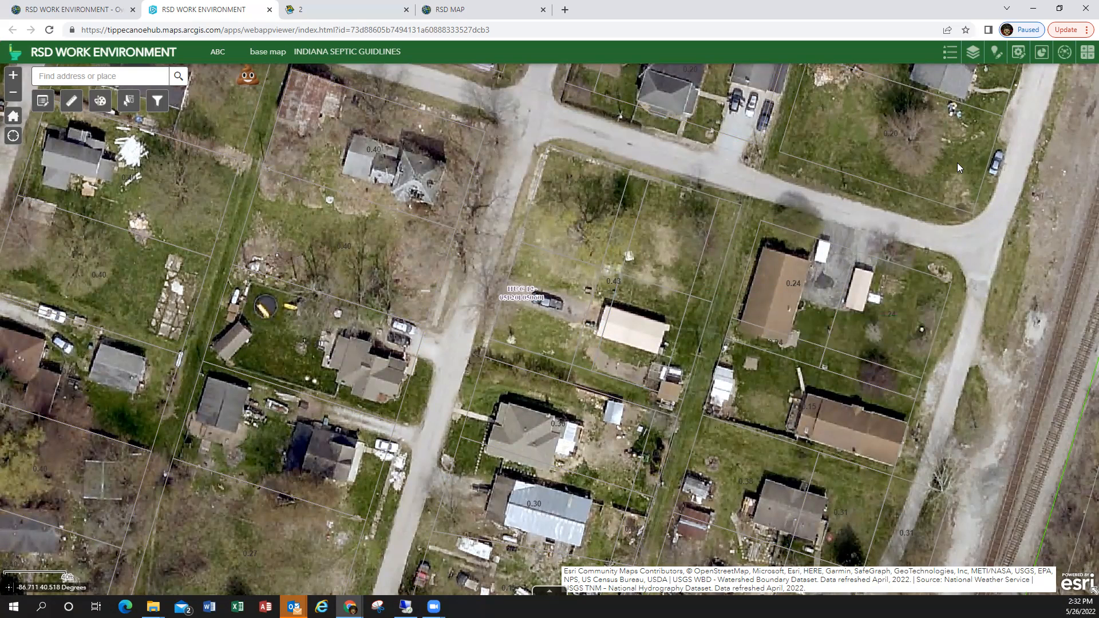
# - Make the RSD_PARCELS layer visible again and check the enlarged parcel's information pop-up
pyautogui.click(973, 54)
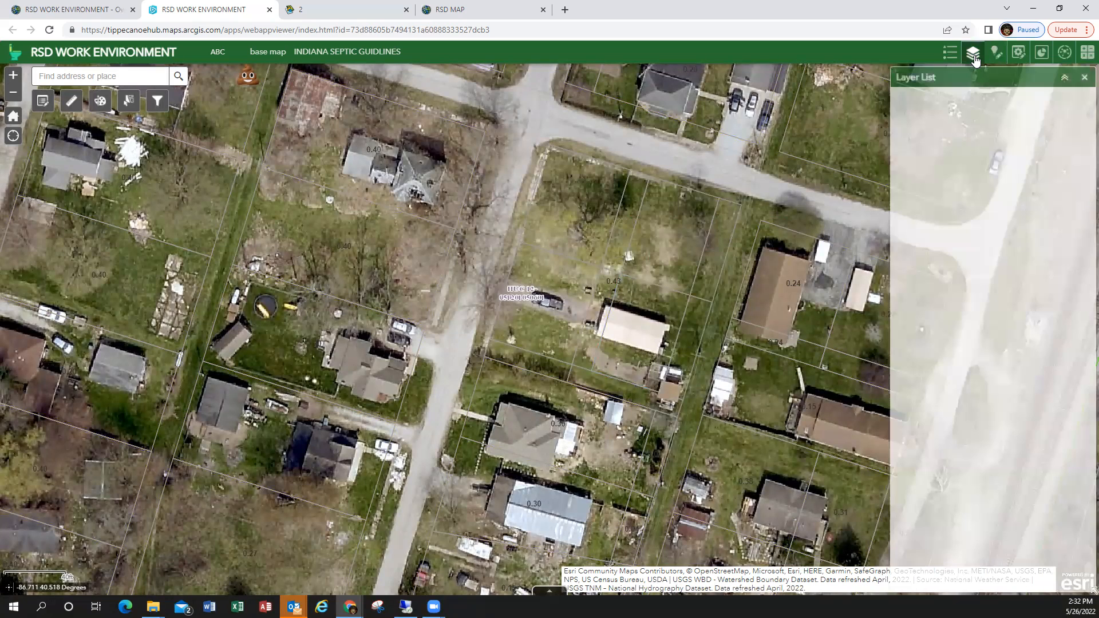
pyautogui.scroll(-1, 997, 230)
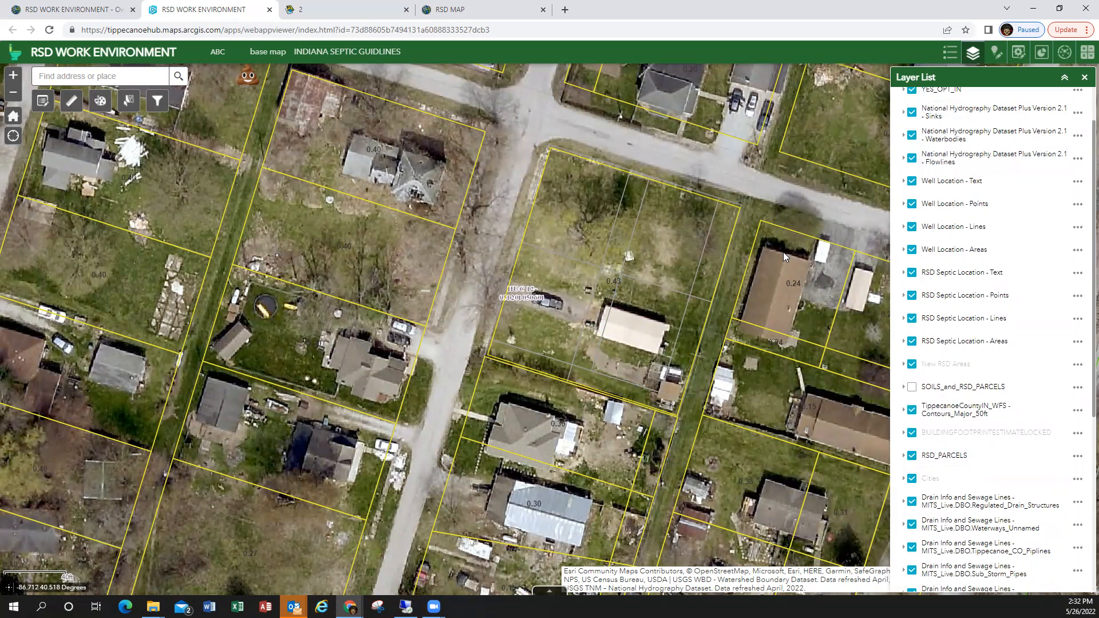
pyautogui.click(1084, 78)
pyautogui.click(646, 282)
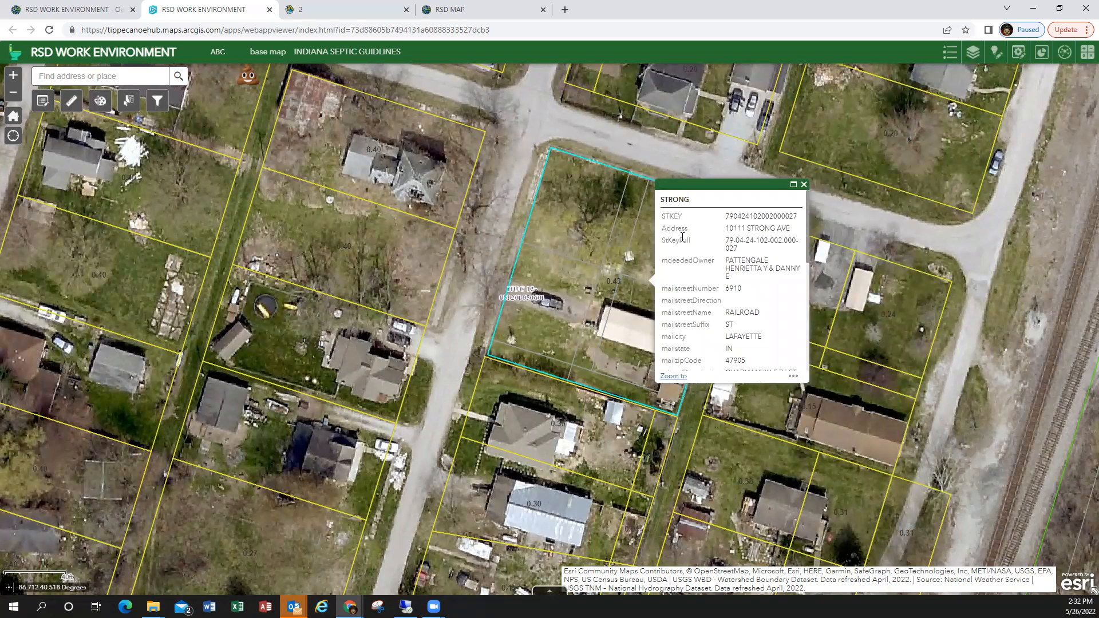
pyautogui.click(804, 184)
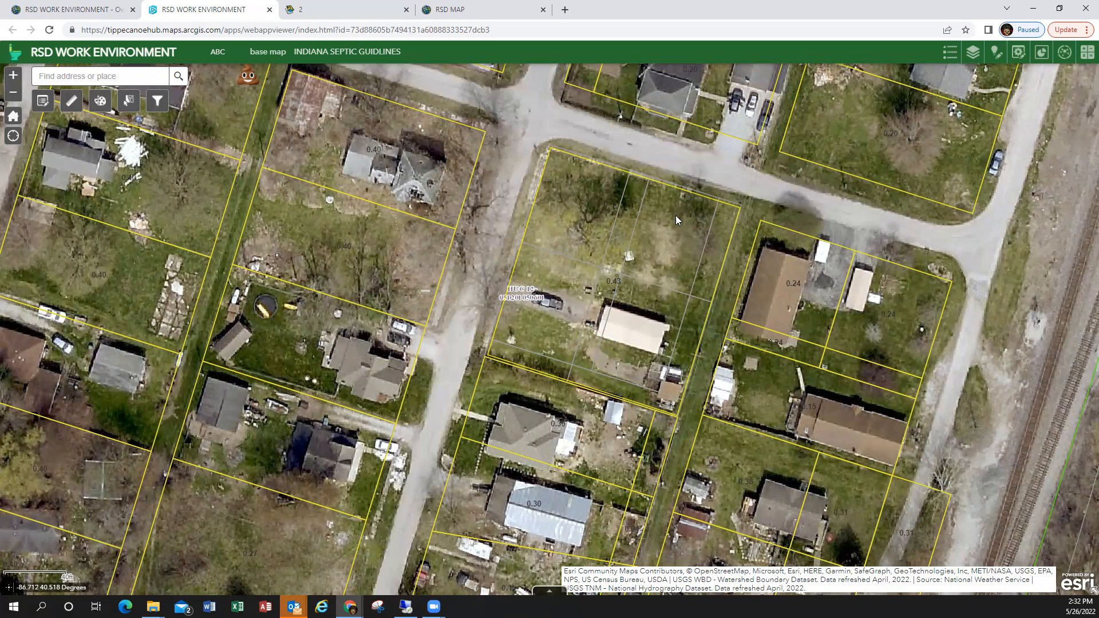
# - Start editing and place an RSD Septic Location pushpin in the open yard north of the white-roofed building
pyautogui.click(44, 102)
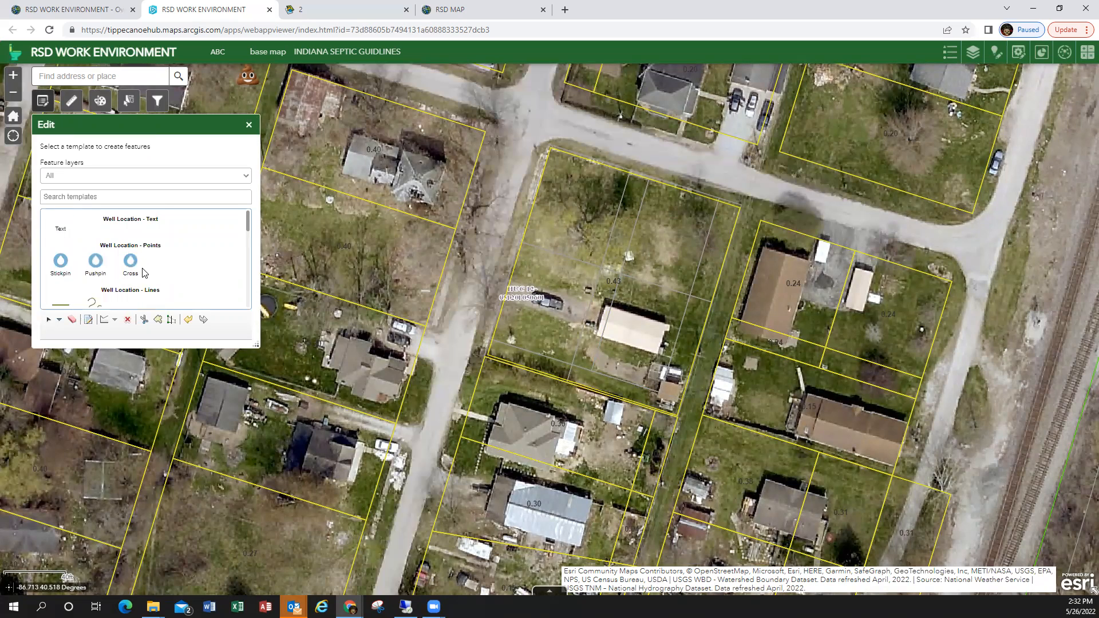
pyautogui.scroll(-5, 158, 276)
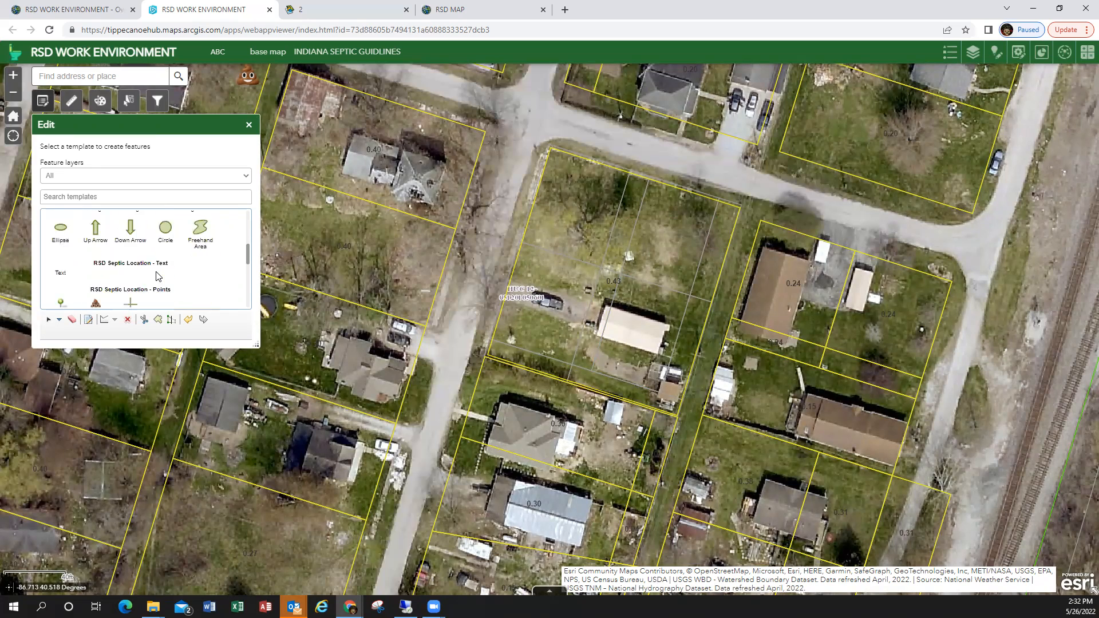
pyautogui.scroll(2, 158, 277)
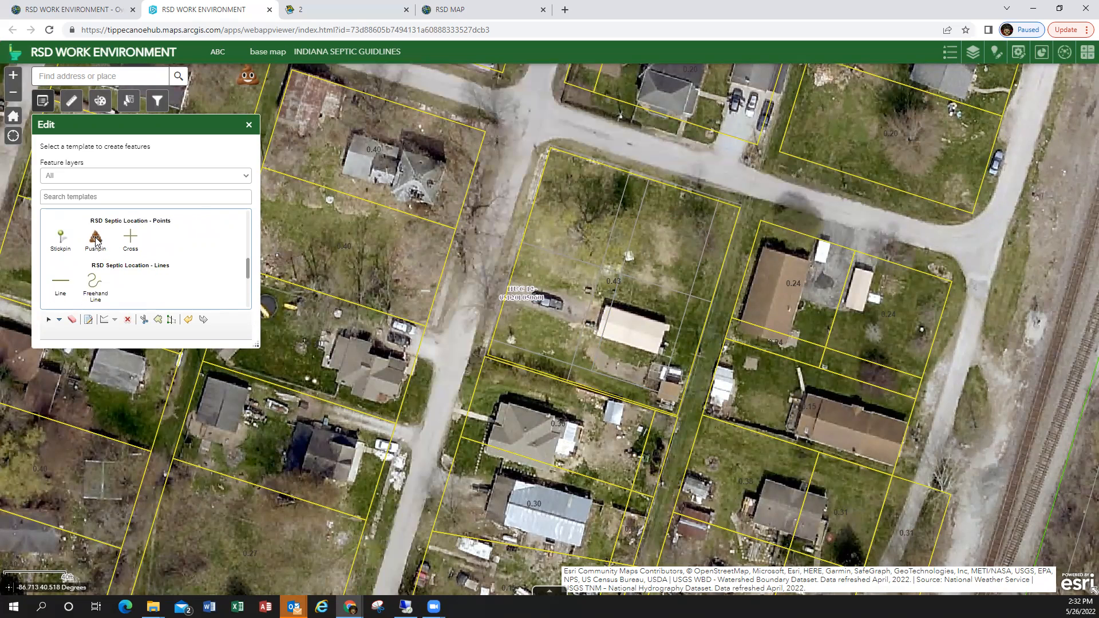
pyautogui.click(95, 241)
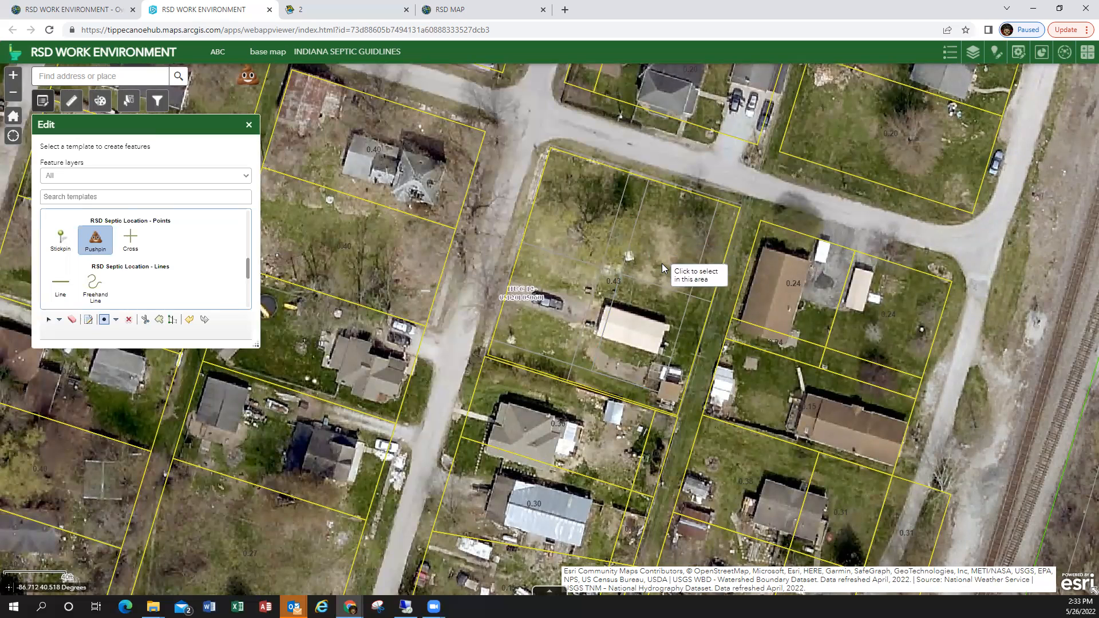
pyautogui.click(662, 241)
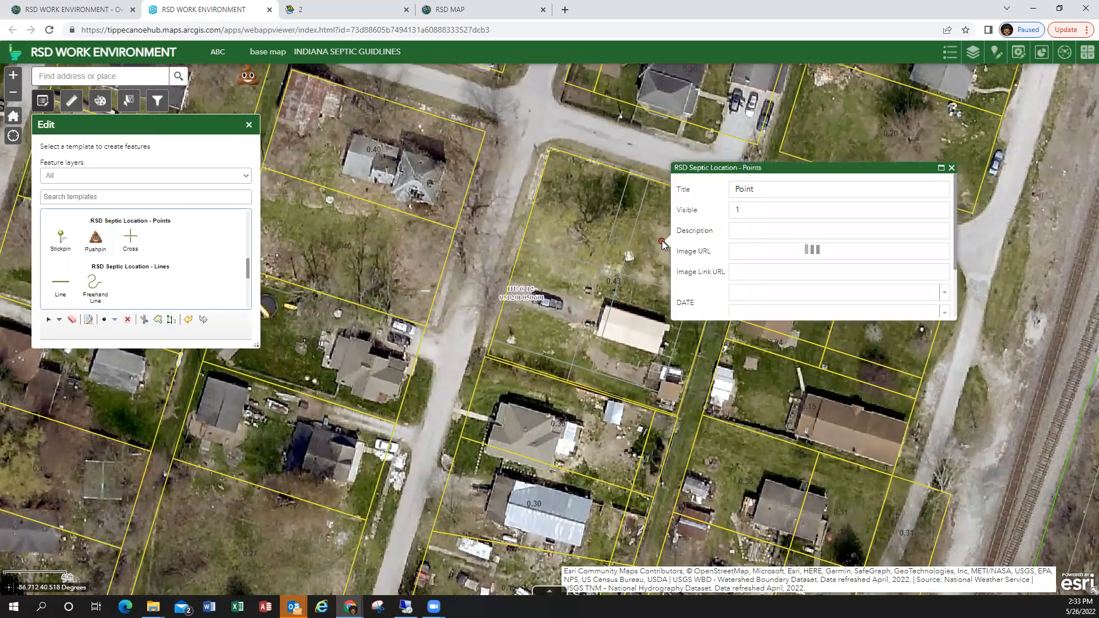
# - Title the new septic point "Septic Location" and close its attribute form
pyautogui.click(790, 189)
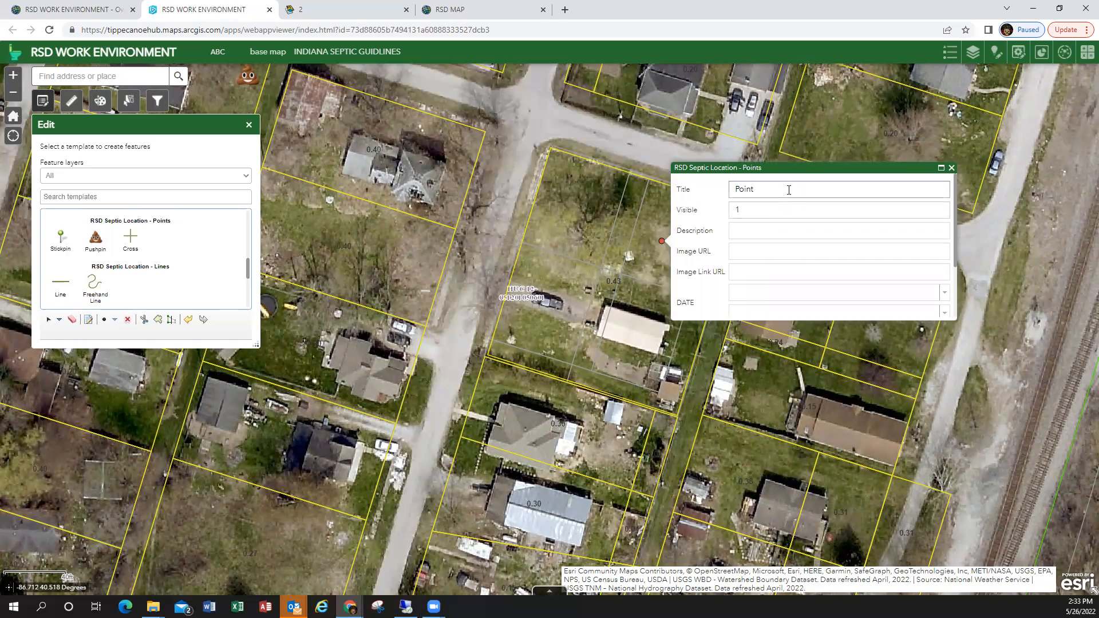
pyautogui.doubleClick(728, 190)
pyautogui.write('S')
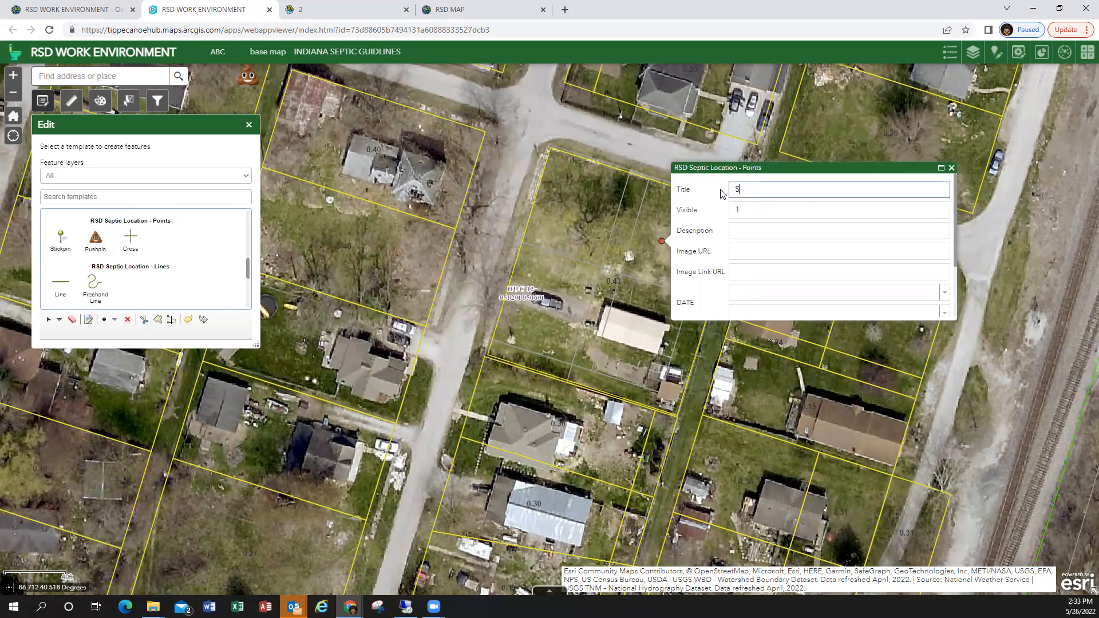
pyautogui.write('eptic Location')
pyautogui.scroll(-2, 761, 241)
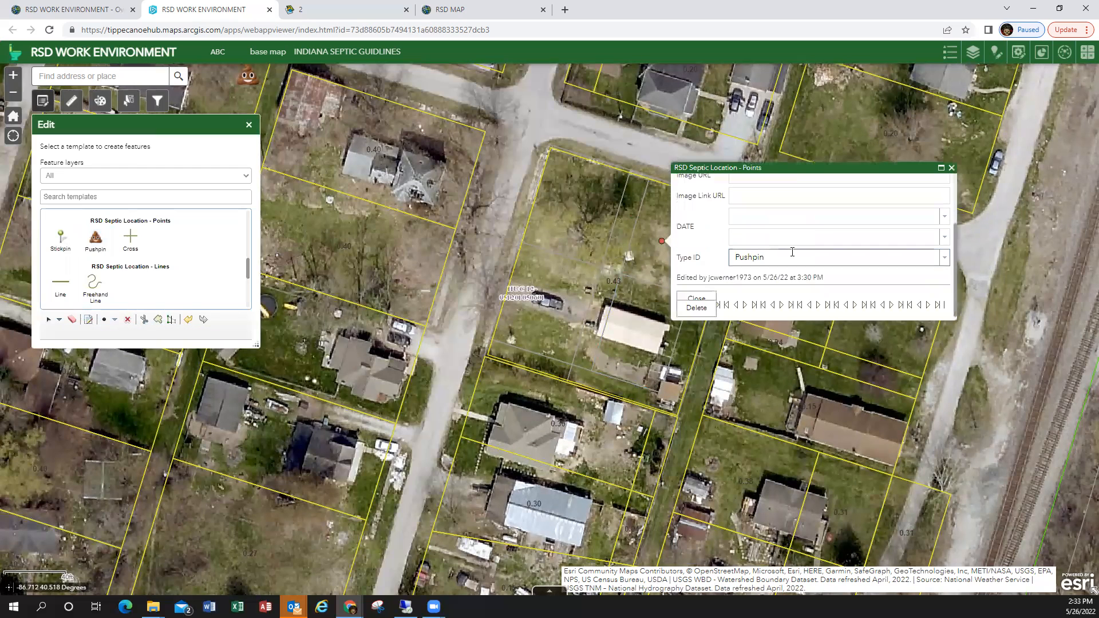
pyautogui.click(710, 296)
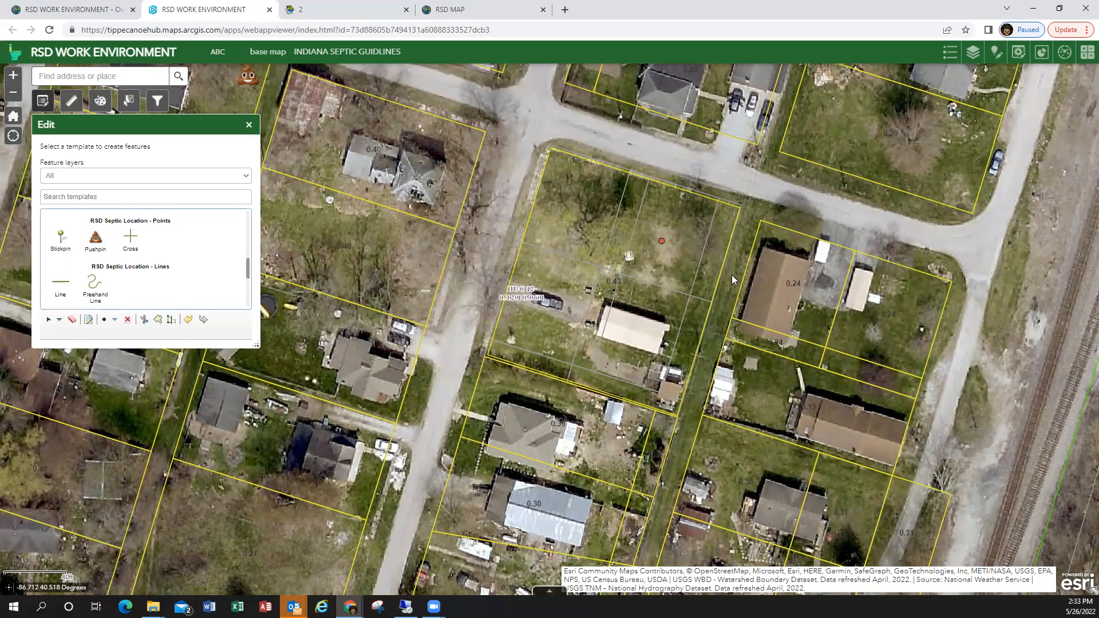
# - Place a Well Location stickpin point just east of the white-roofed building on the enlarged parcel
pyautogui.scroll(-3, 192, 260)
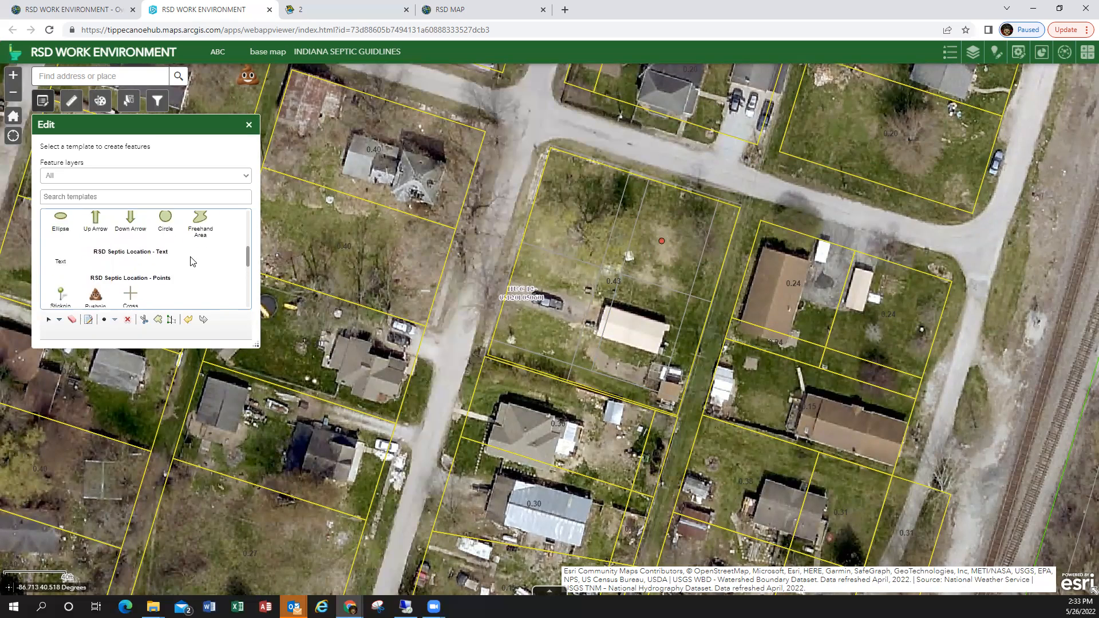
pyautogui.scroll(3, 192, 260)
pyautogui.scroll(-3, 192, 261)
pyautogui.scroll(3, 194, 261)
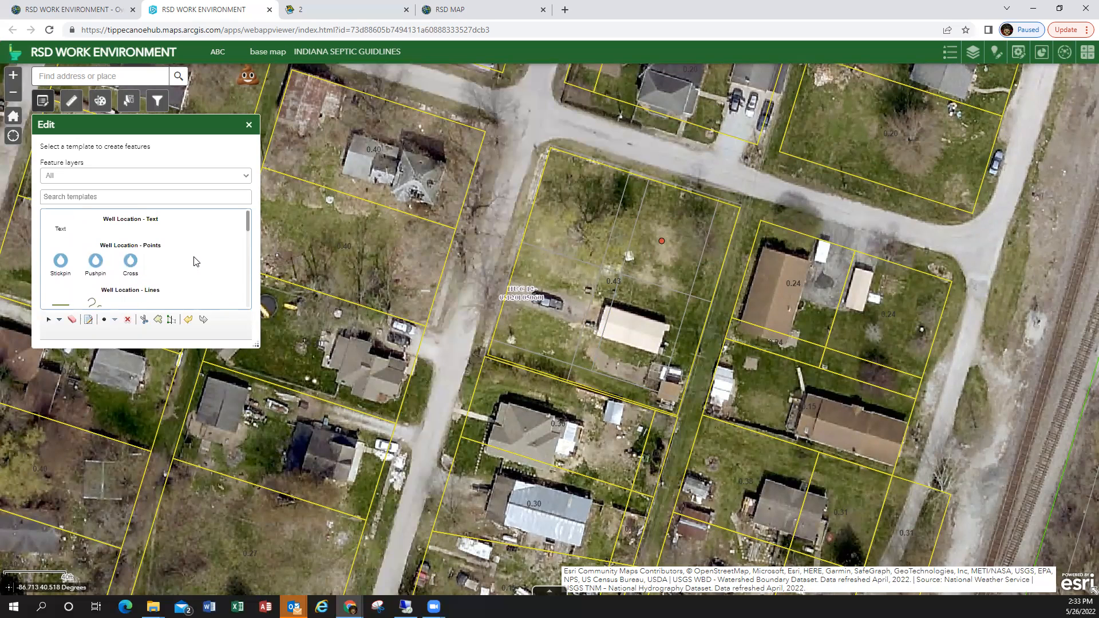
pyautogui.click(62, 264)
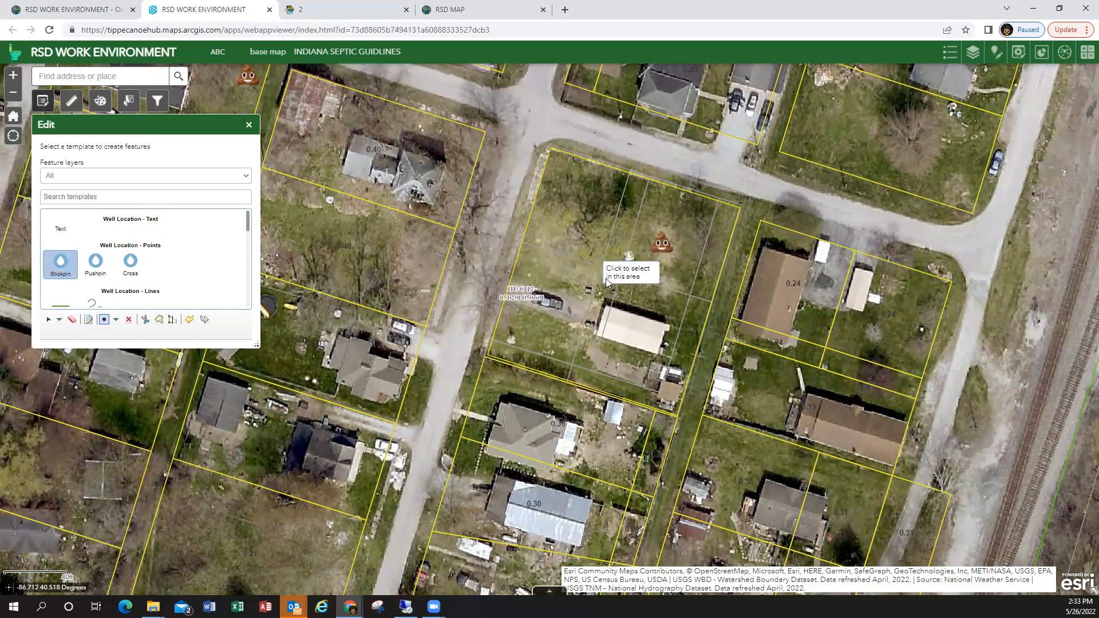
pyautogui.click(681, 345)
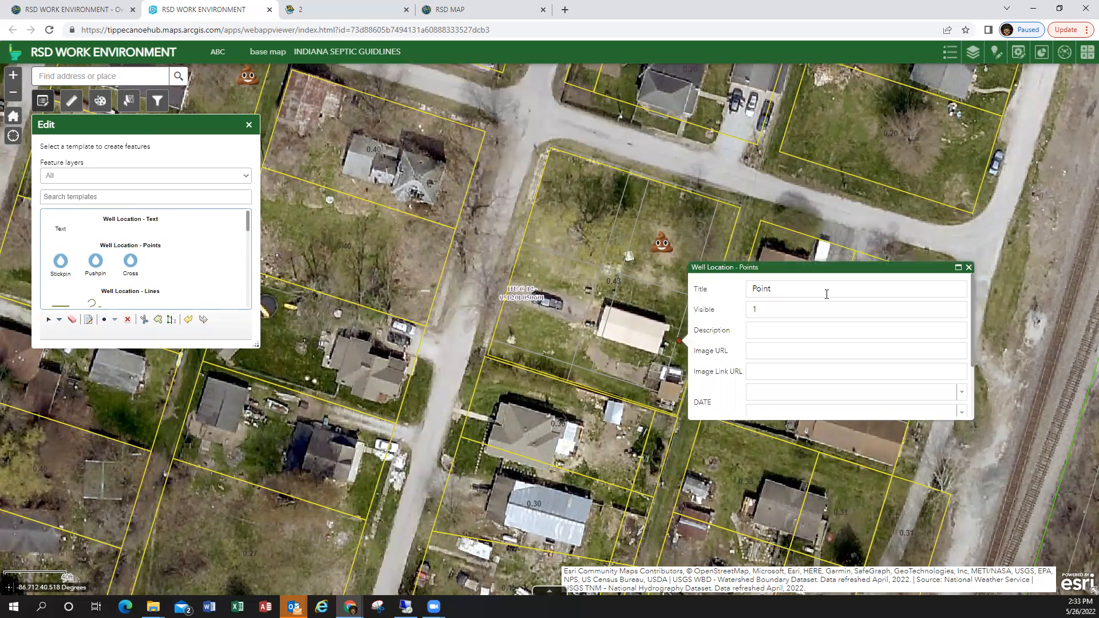
# - Title the new well point "Well Point" and close its attribute form
pyautogui.moveTo(824, 289); pyautogui.dragTo(734, 291)
pyautogui.write('W')
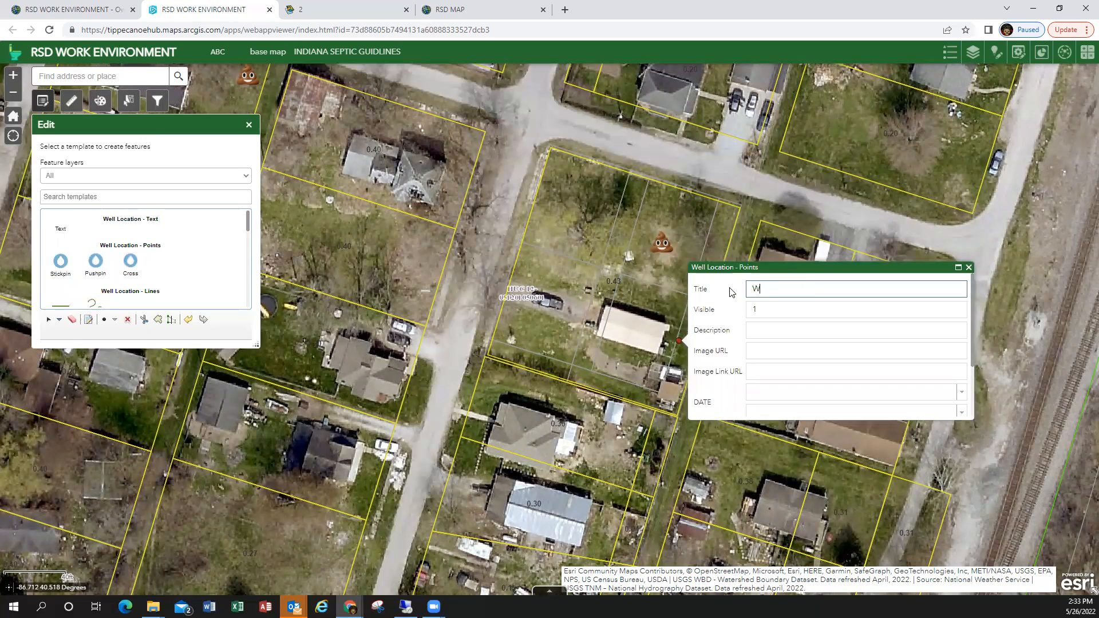
pyautogui.write('eel Point')
pyautogui.click(799, 314)
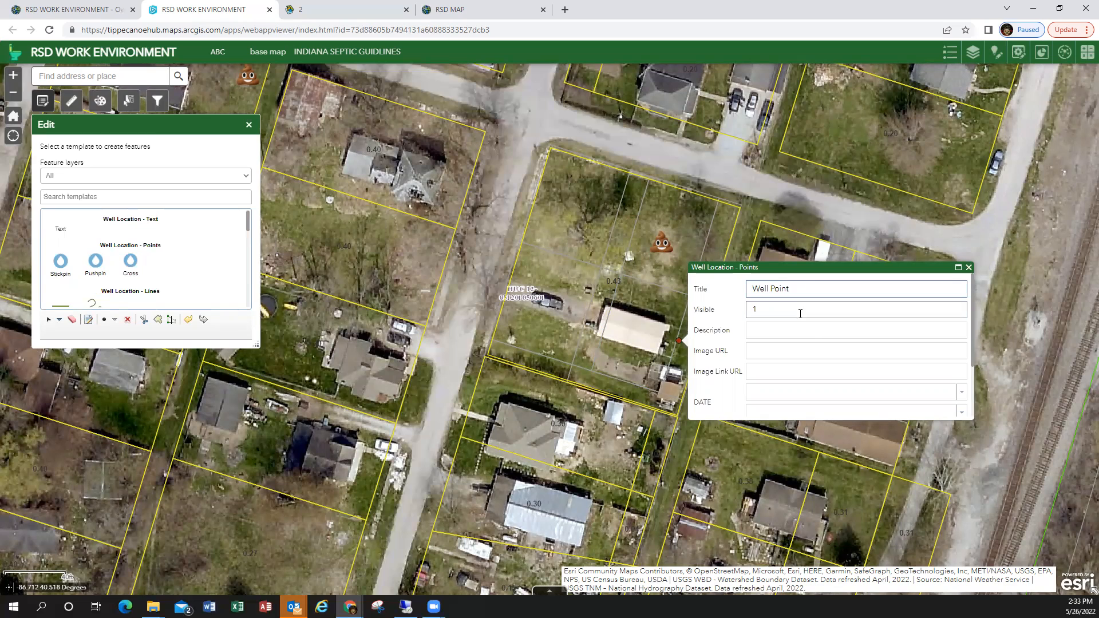
pyautogui.scroll(-2, 914, 329)
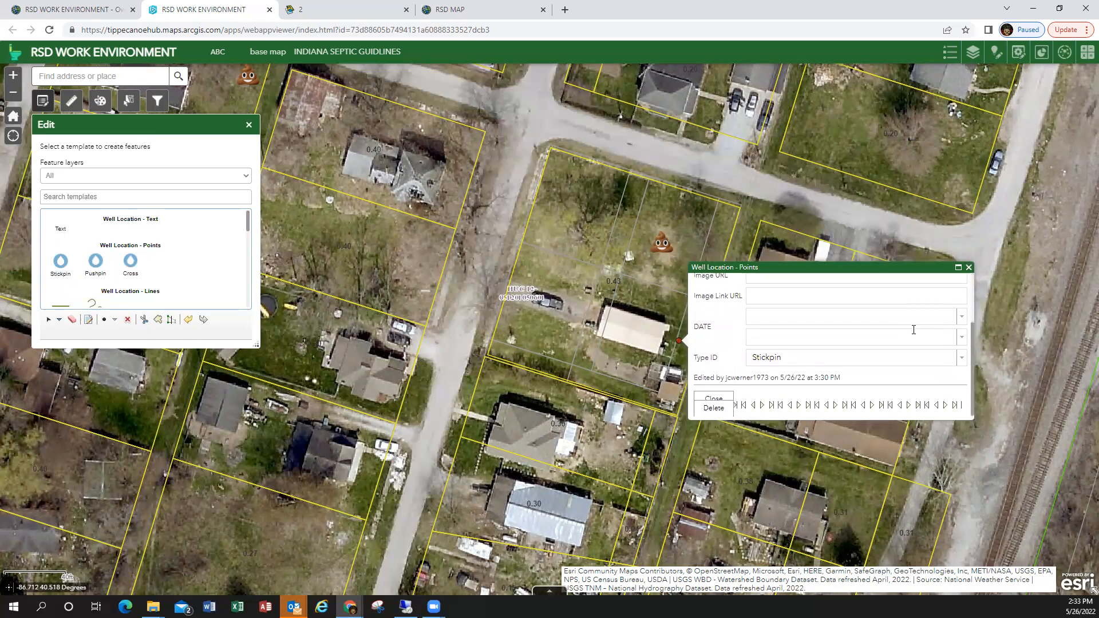
pyautogui.click(722, 398)
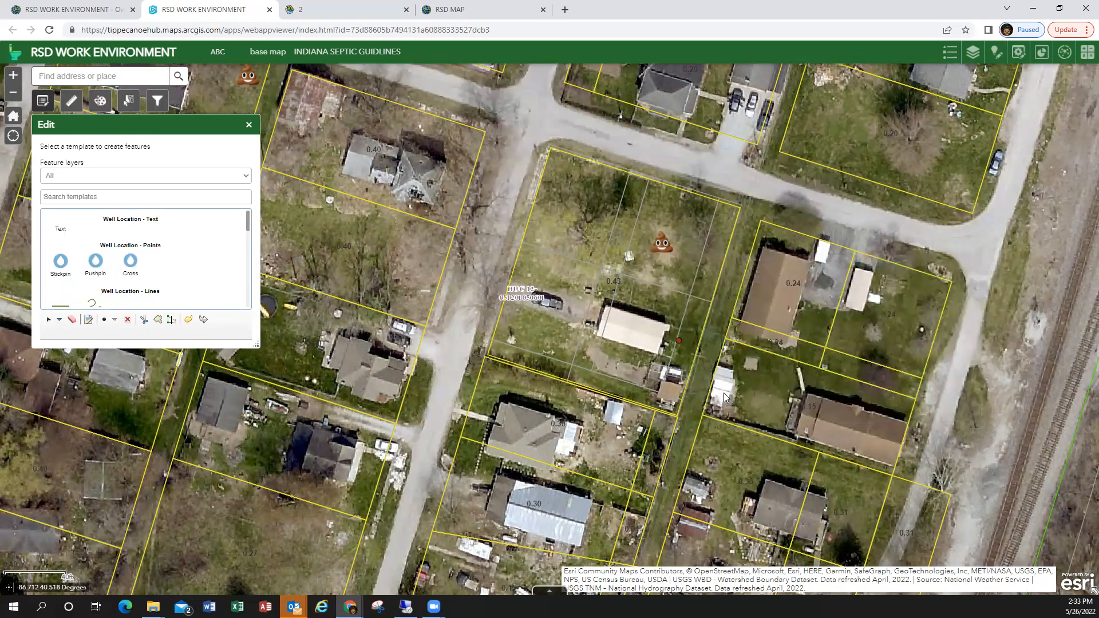
# - Draw a triangular RSD Septic Location area from the septic pushpin to the parcel's northwest corner and its west side
pyautogui.scroll(1, 608, 283)
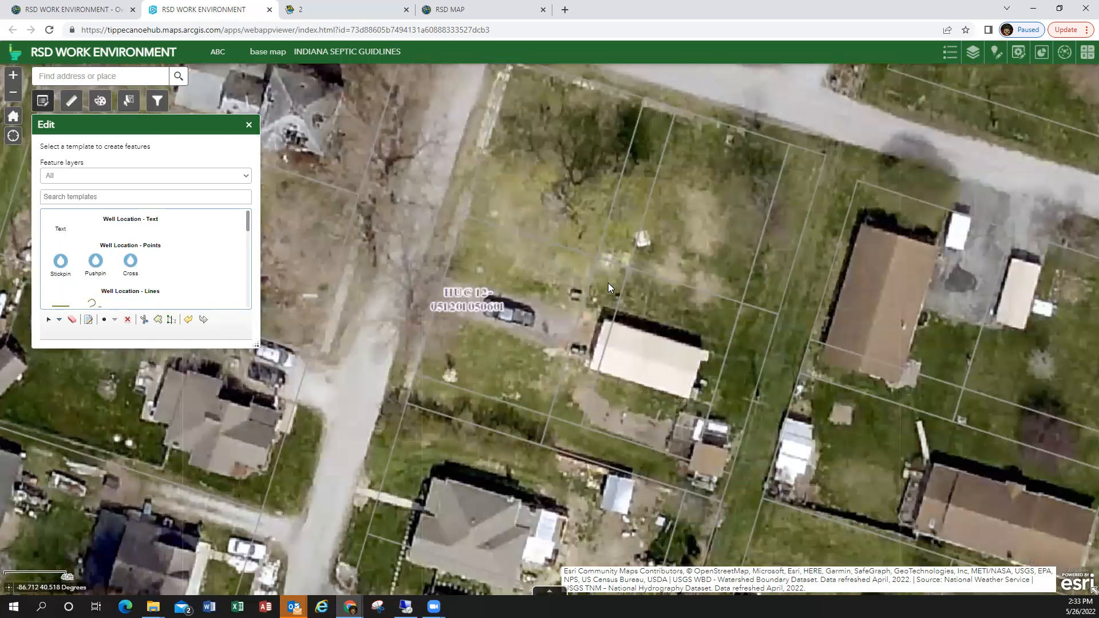
pyautogui.scroll(-1, 608, 283)
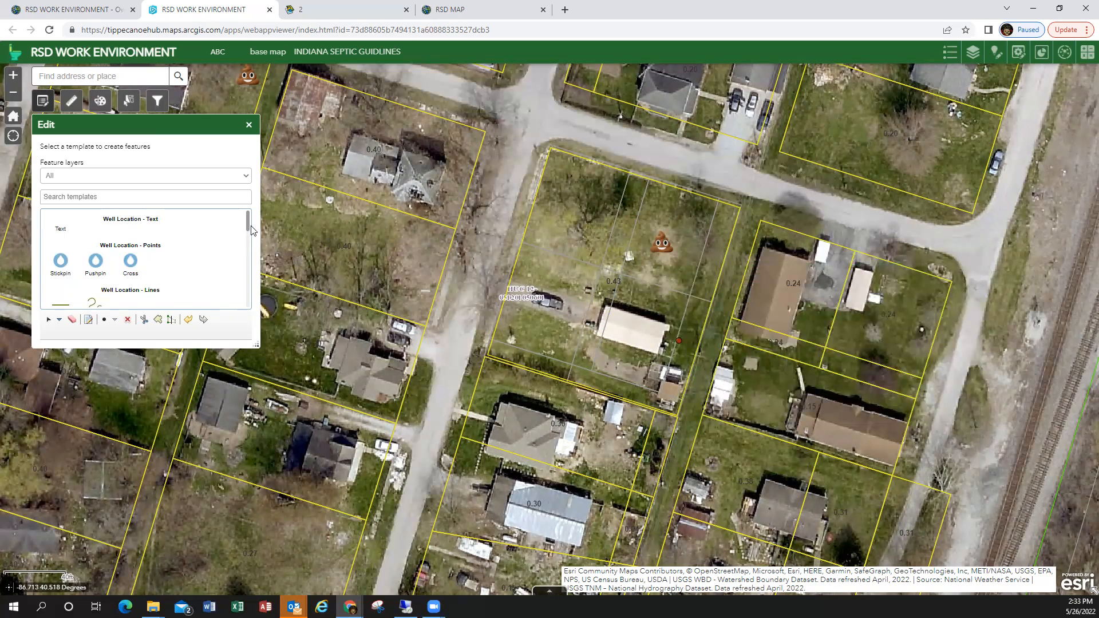
pyautogui.moveTo(248, 227)
pyautogui.mouseDown()
pyautogui.moveTo(246, 305)
pyautogui.moveTo(248, 284)
pyautogui.mouseUp()
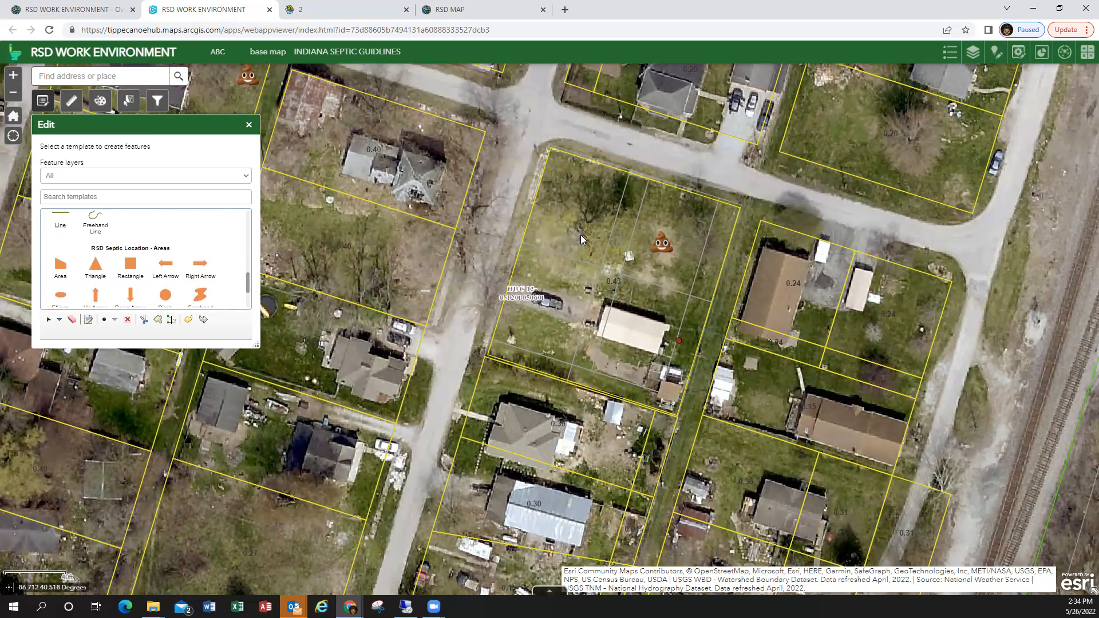
pyautogui.click(60, 267)
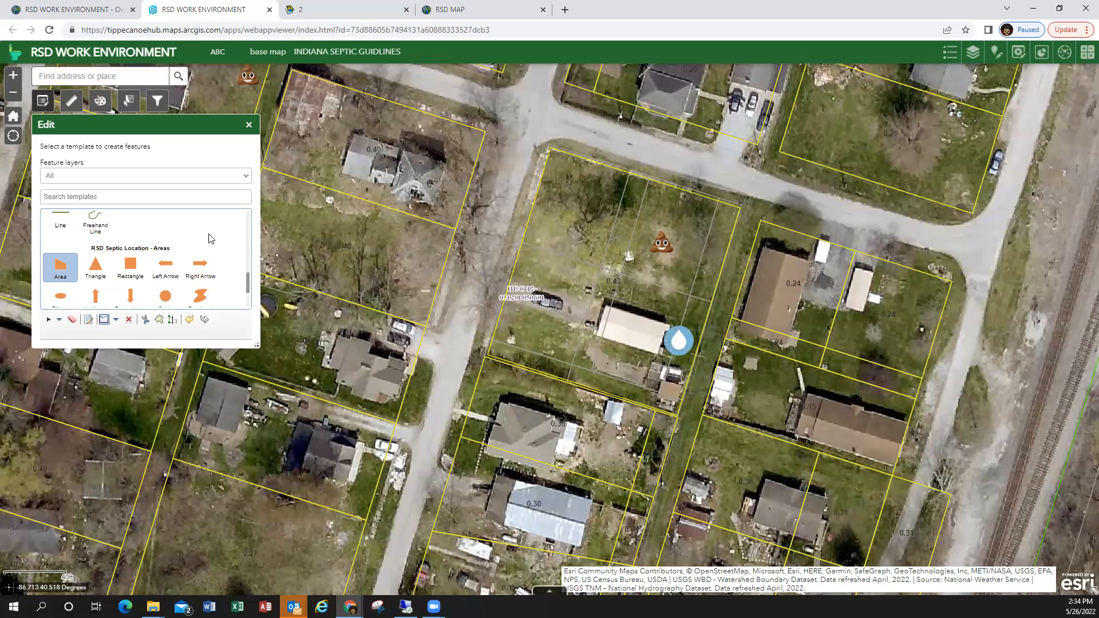
pyautogui.click(668, 230)
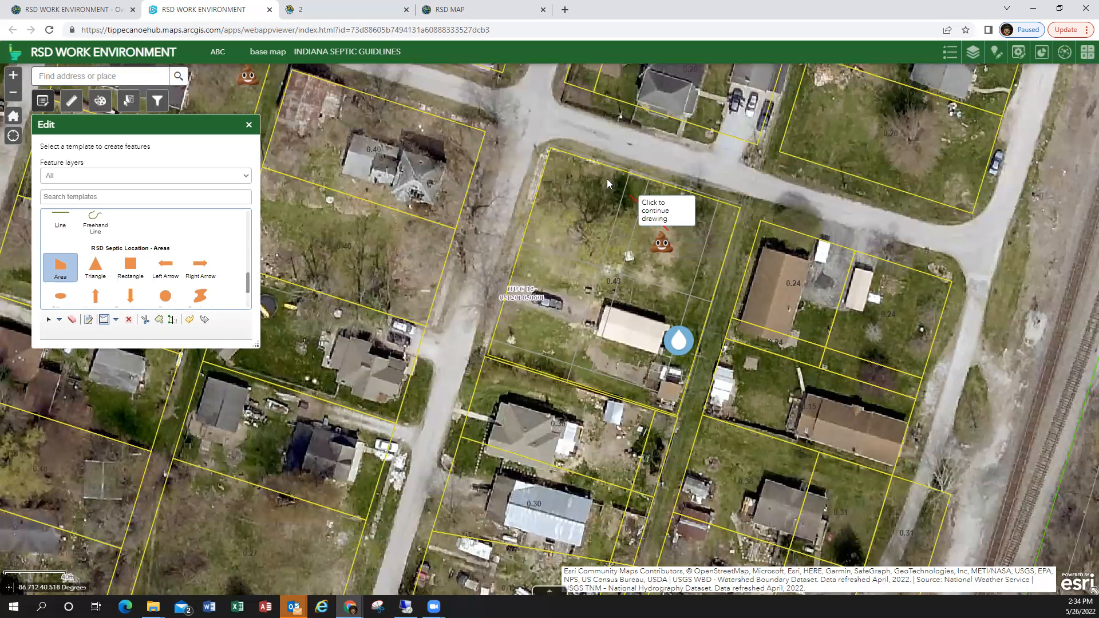
pyautogui.click(568, 165)
pyautogui.click(527, 267)
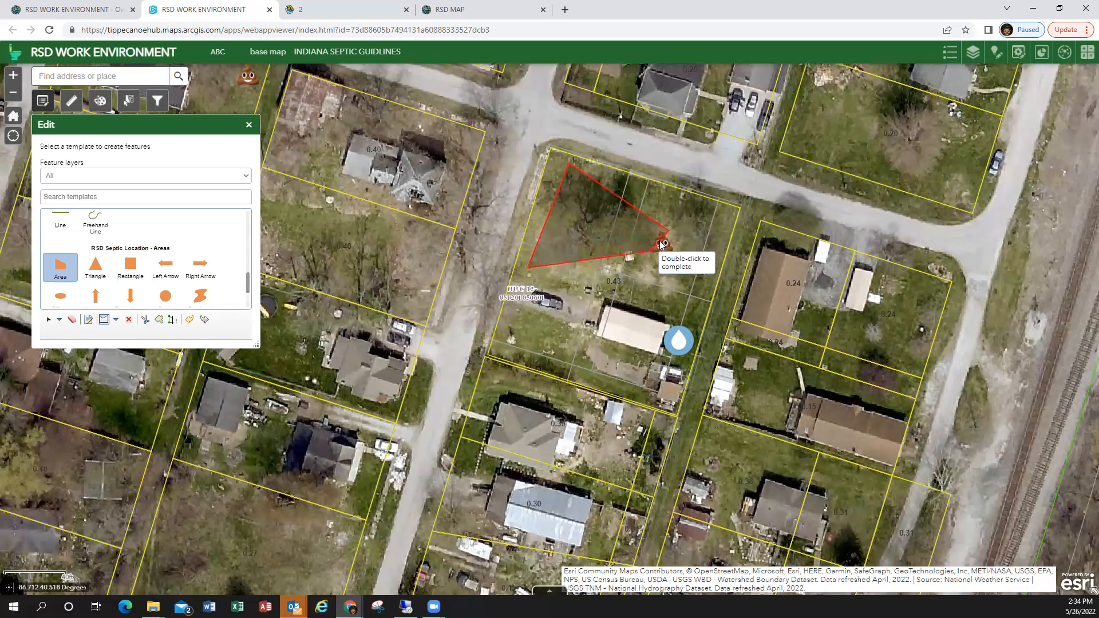
pyautogui.doubleClick(665, 232)
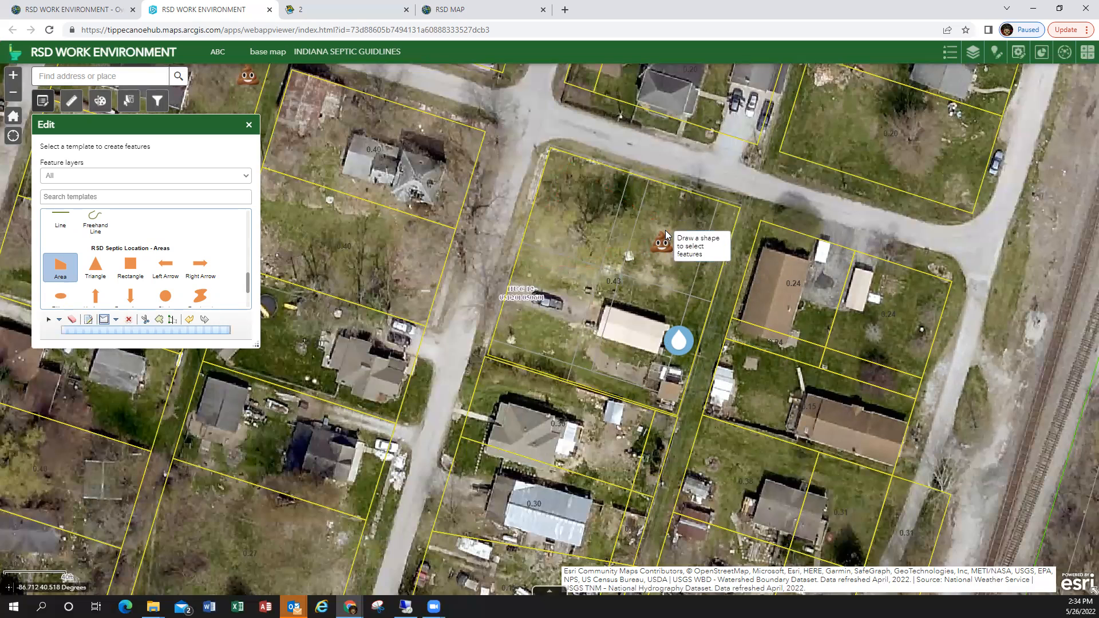
# - Title the new septic area "Drain Field", close its attribute form and end the editing session
pyautogui.moveTo(772, 180); pyautogui.dragTo(718, 178)
pyautogui.write('Dr')
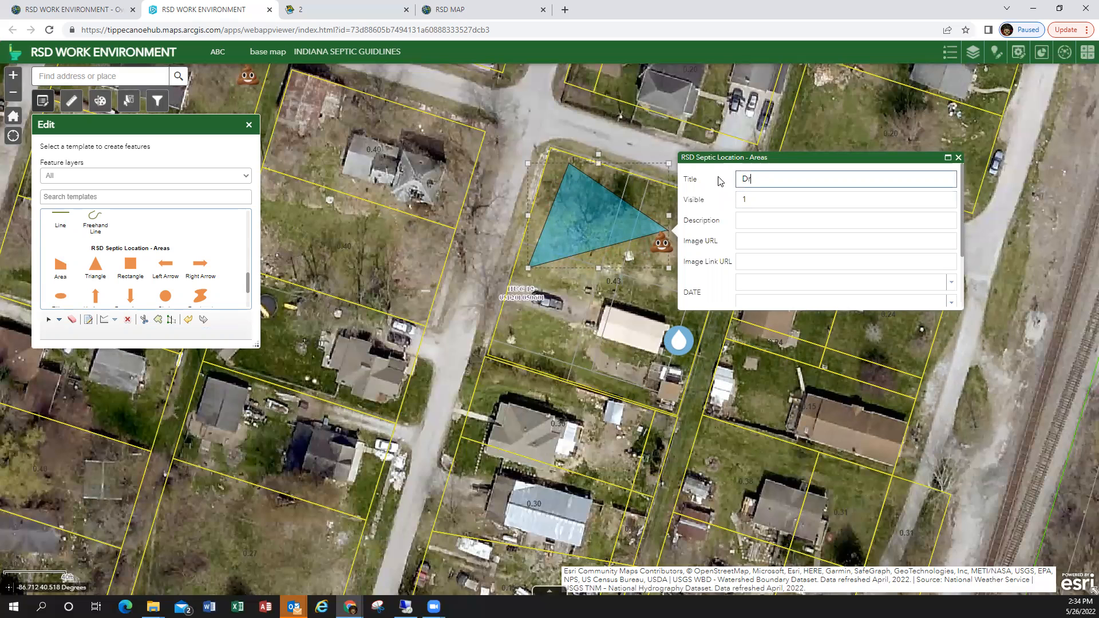
pyautogui.write('ain Fleld')
pyautogui.click(744, 221)
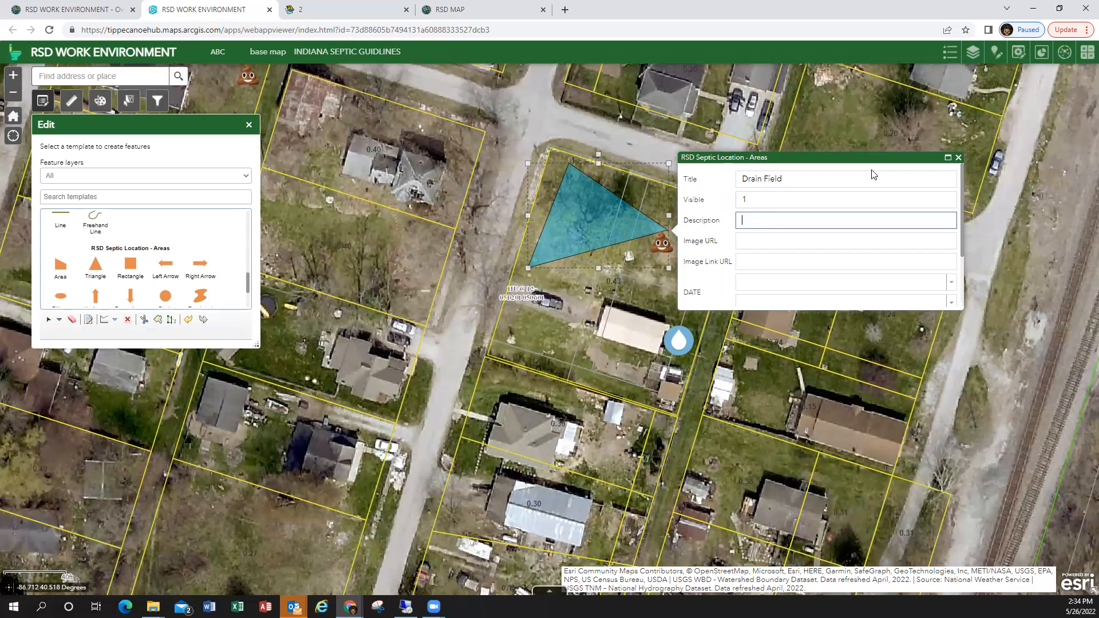
pyautogui.click(958, 157)
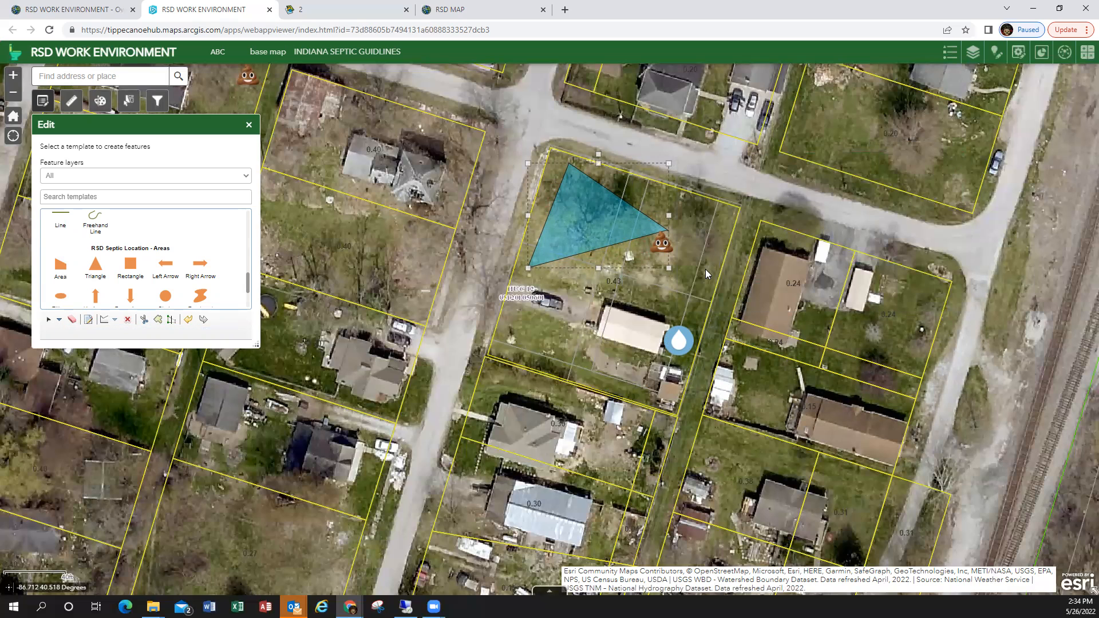
pyautogui.click(249, 125)
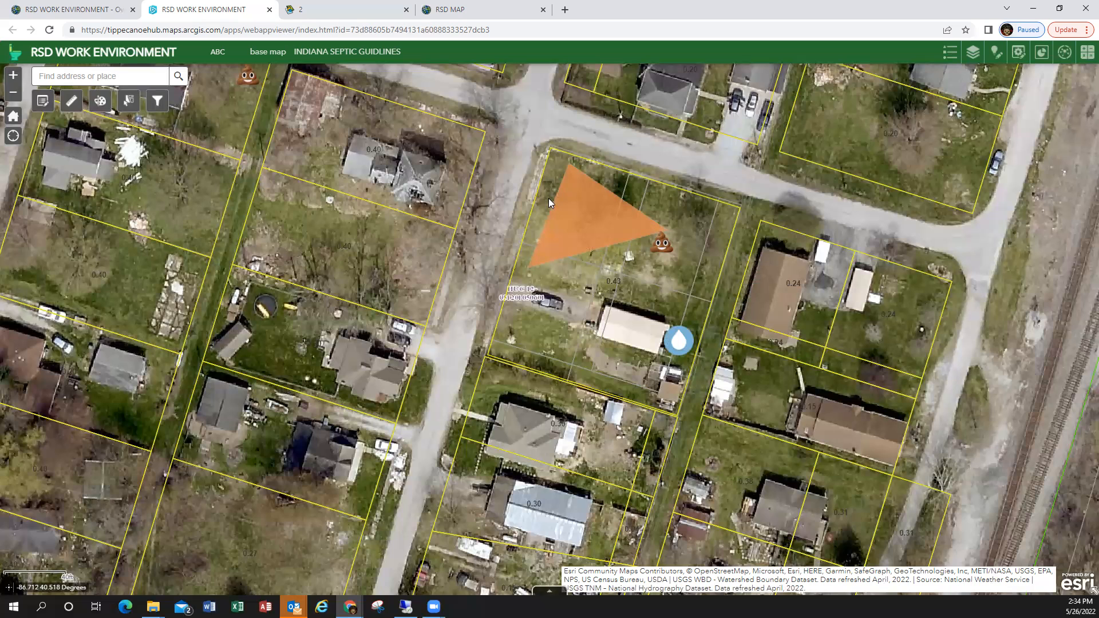
# - Open the enlarged parcel's record for editing, review its fields down to the attachments section, and close it
pyautogui.click(657, 263)
pyautogui.click(805, 359)
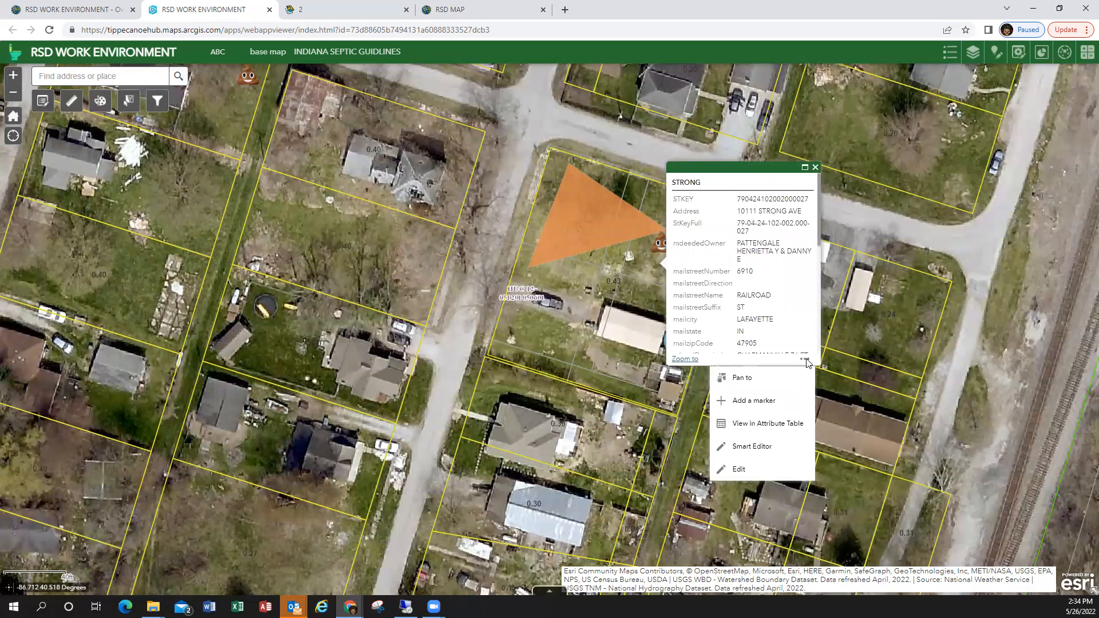
pyautogui.click(749, 468)
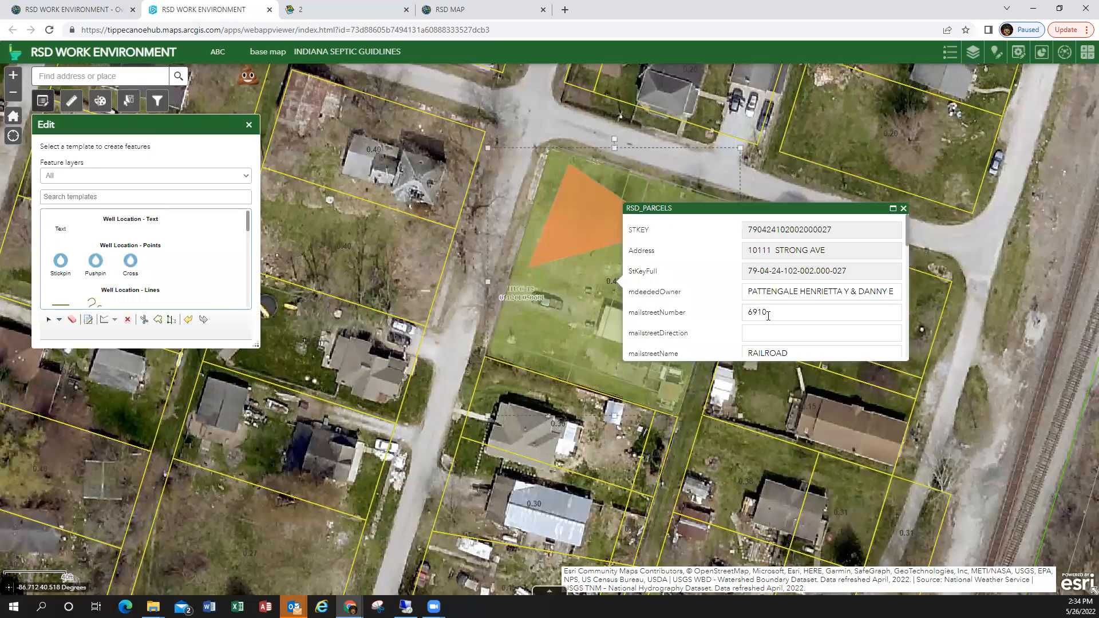
pyautogui.scroll(-10, 768, 315)
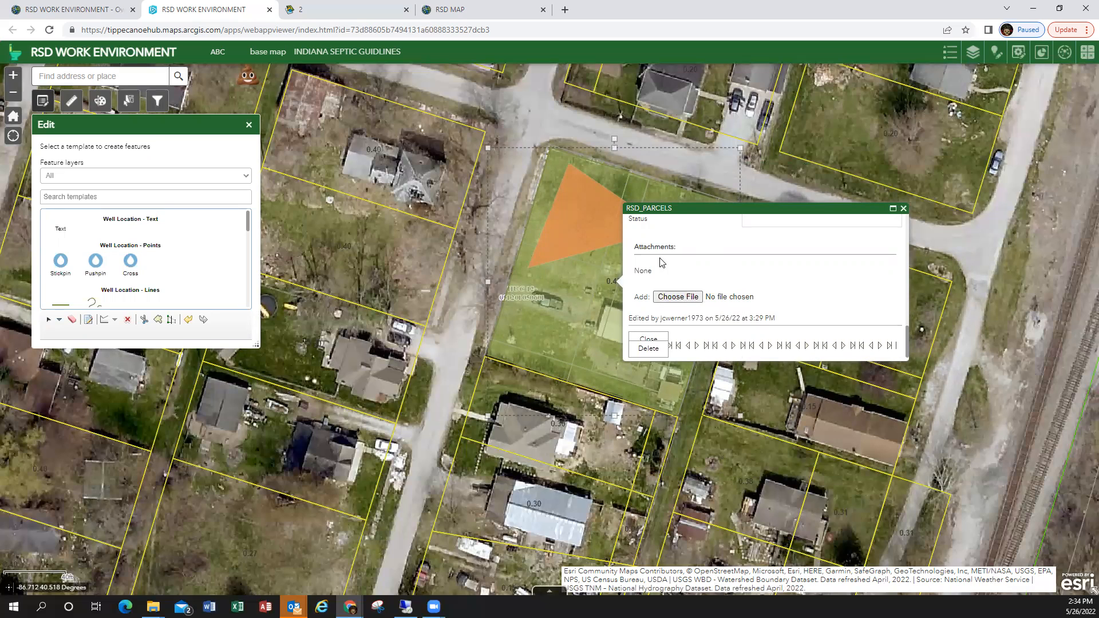
pyautogui.click(904, 209)
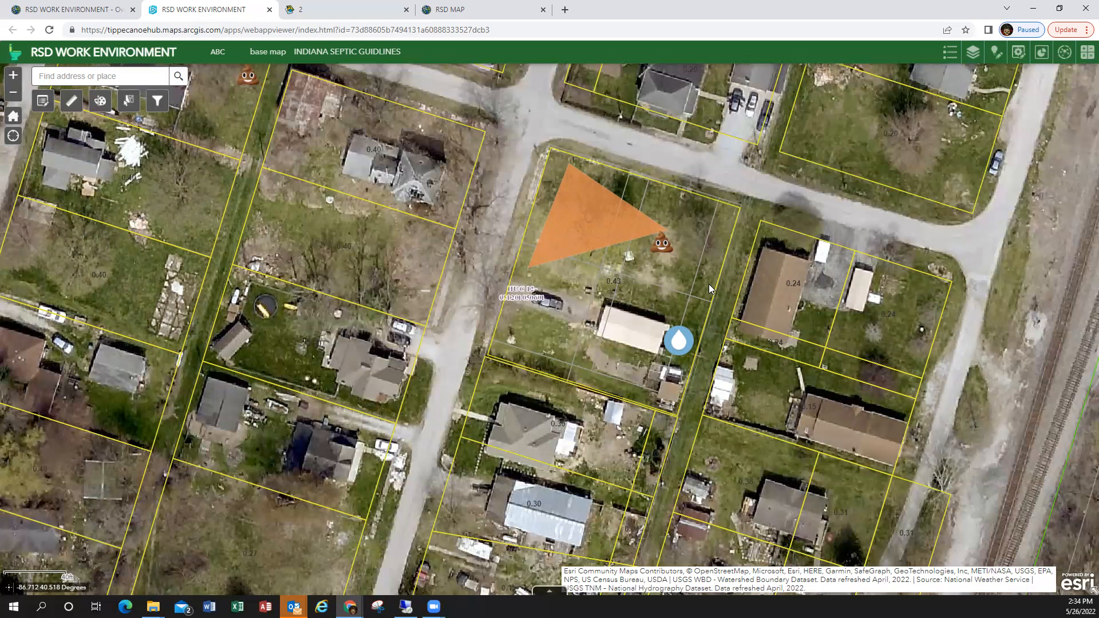
# - Open the enlarged parcel's record for editing, set its Status to "yes" and close the form
pyautogui.click(663, 275)
pyautogui.click(811, 371)
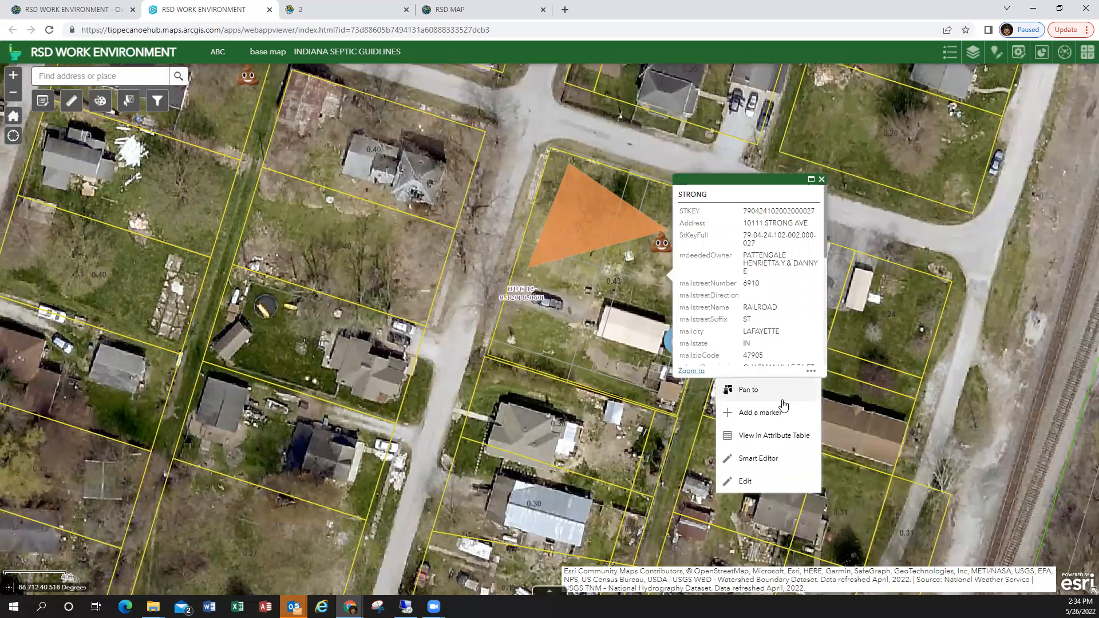
pyautogui.click(745, 482)
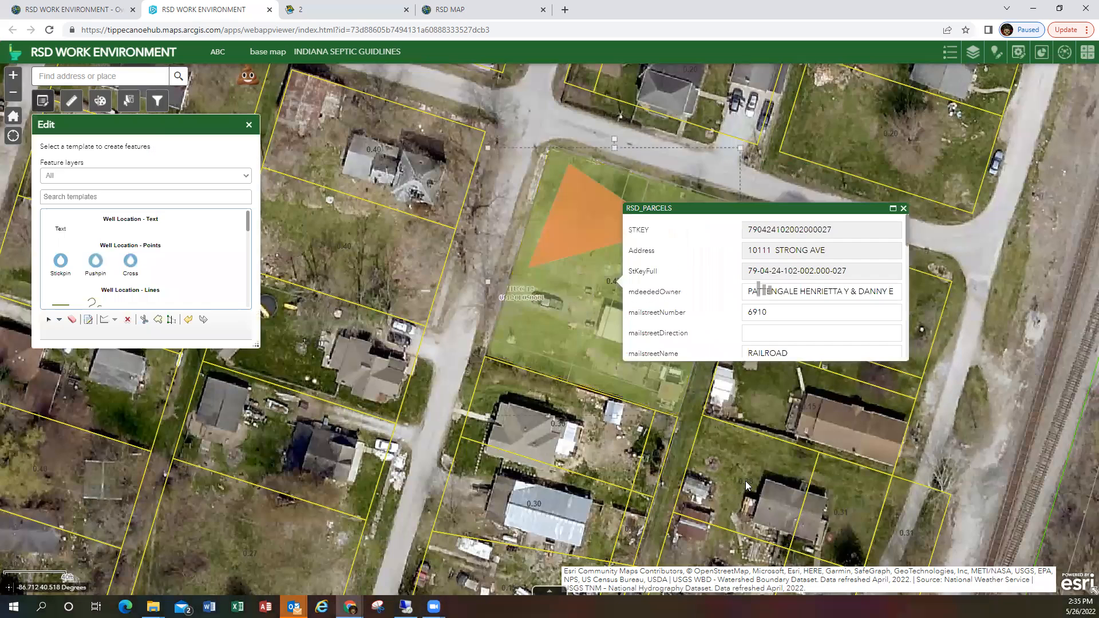
pyautogui.scroll(-3, 790, 337)
pyautogui.scroll(-1, 790, 336)
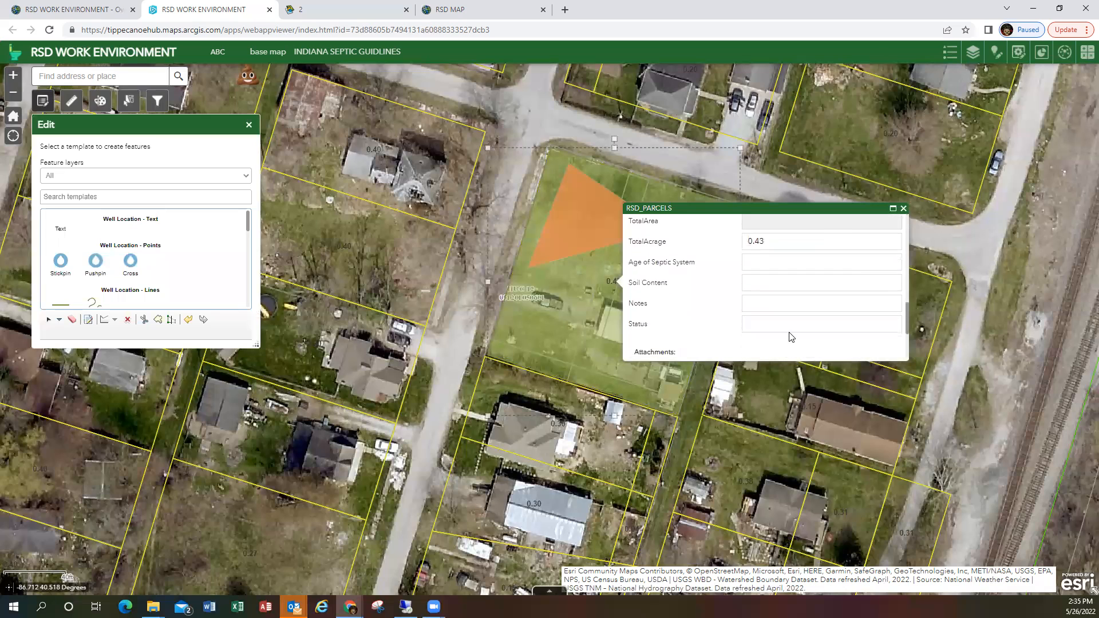
pyautogui.scroll(-1, 790, 337)
pyautogui.click(774, 268)
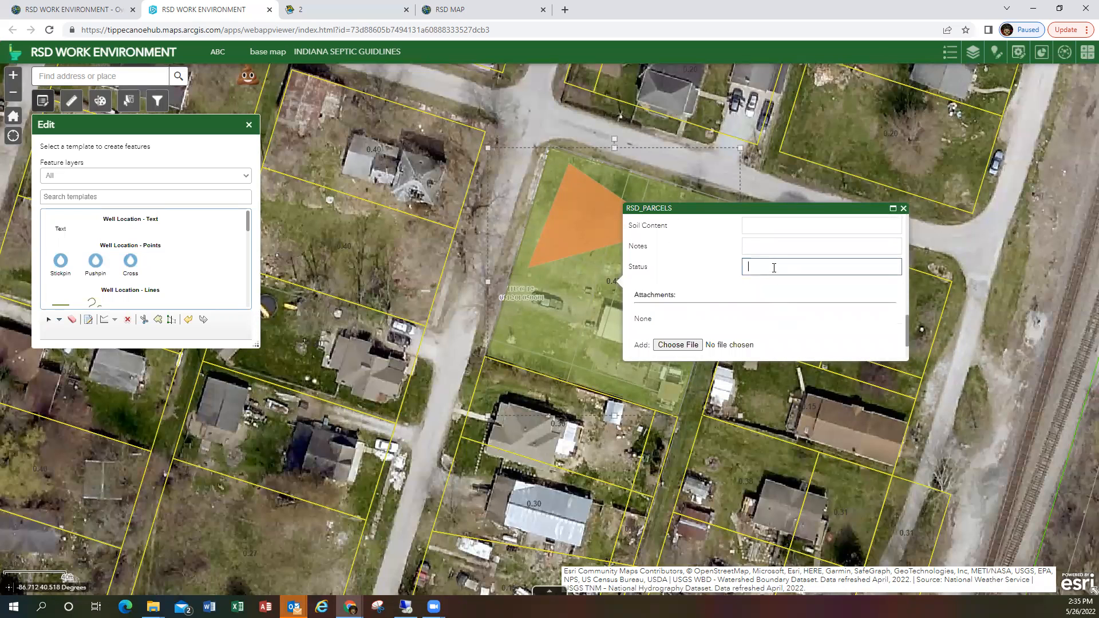
pyautogui.write('yes')
pyautogui.click(781, 245)
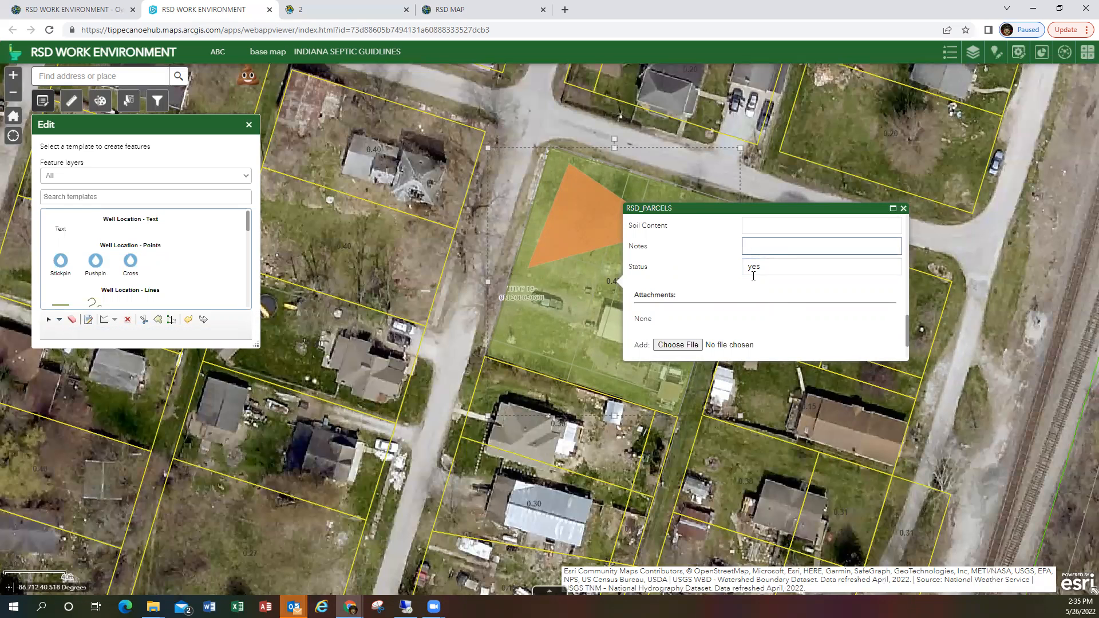
pyautogui.click(903, 209)
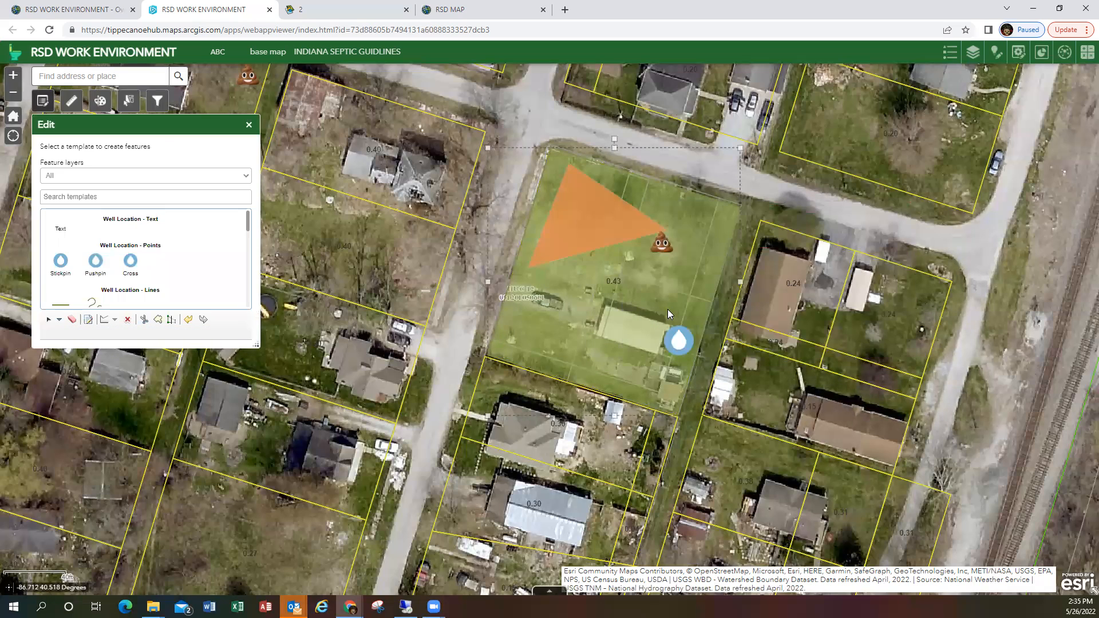
# - Examine how the enlarged parcel's highlight stands out against the surrounding parcels
pyautogui.scroll(-1, 668, 307)
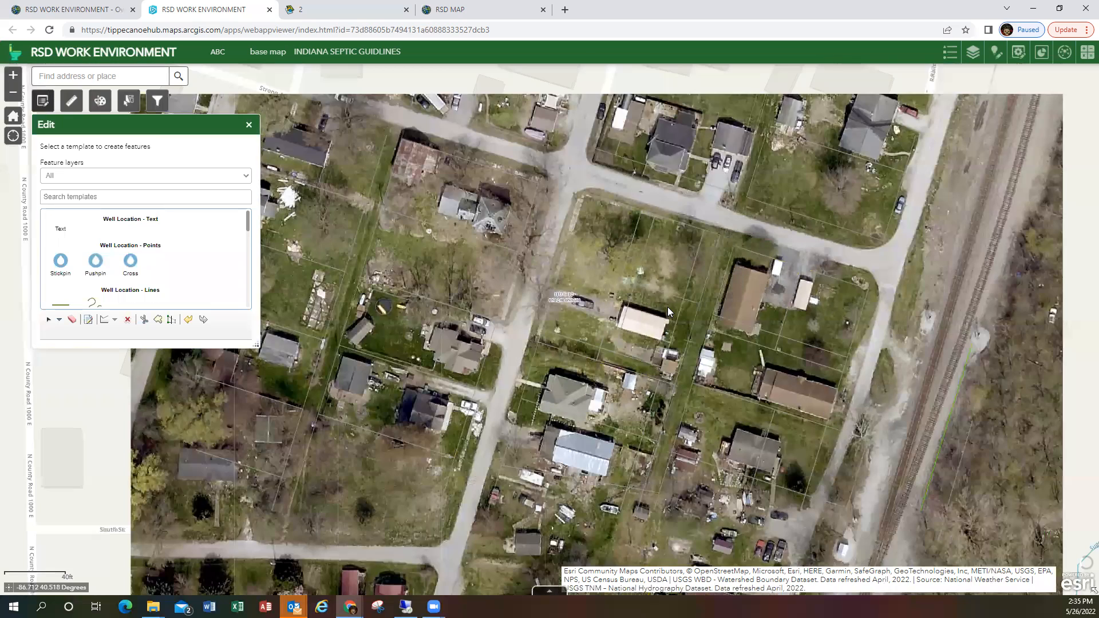
pyautogui.scroll(-1, 677, 294)
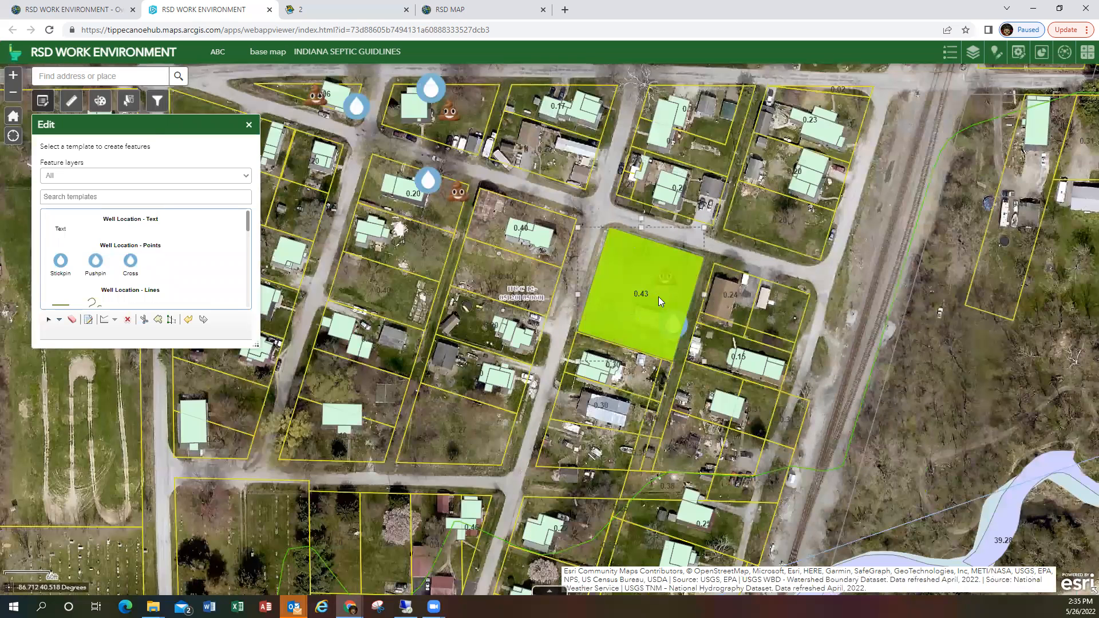
pyautogui.scroll(1, 641, 263)
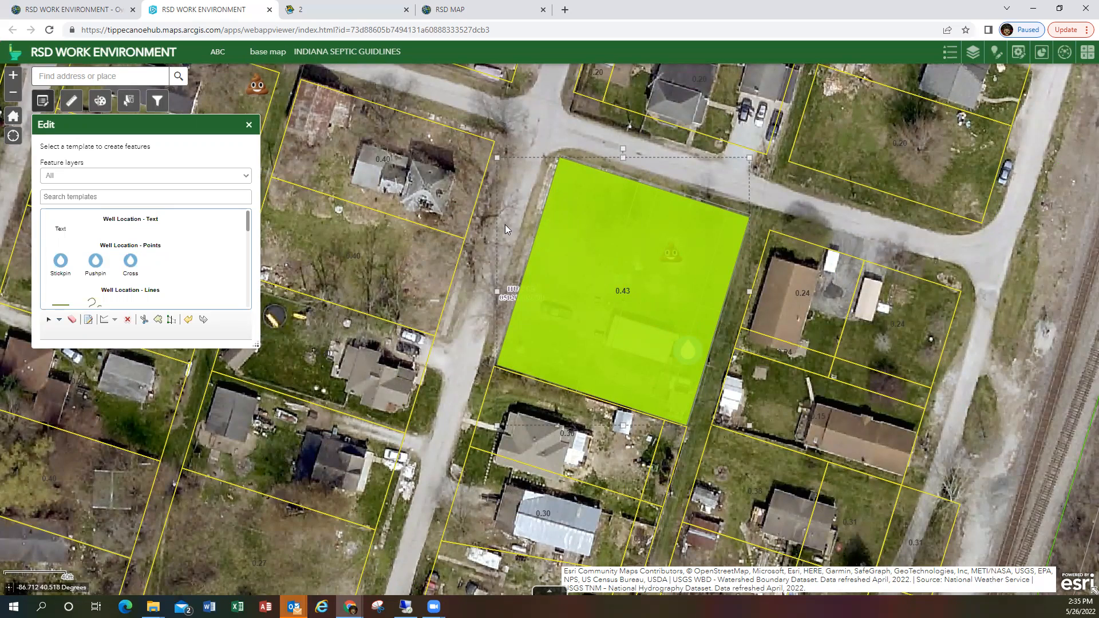
pyautogui.scroll(-1, 498, 227)
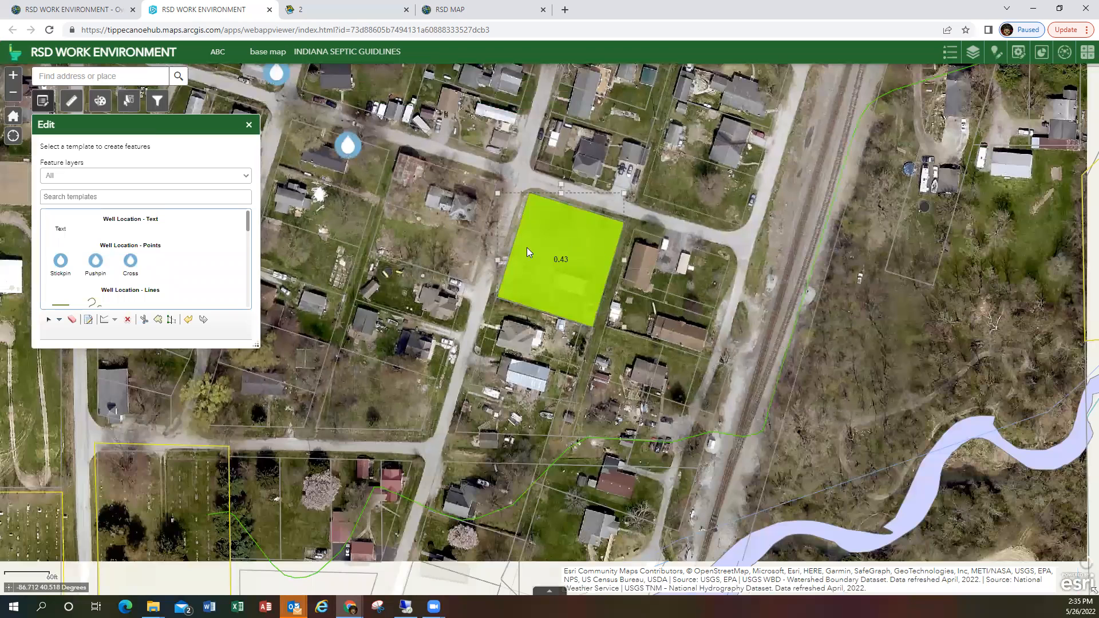
pyautogui.moveTo(449, 238); pyautogui.dragTo(556, 288)
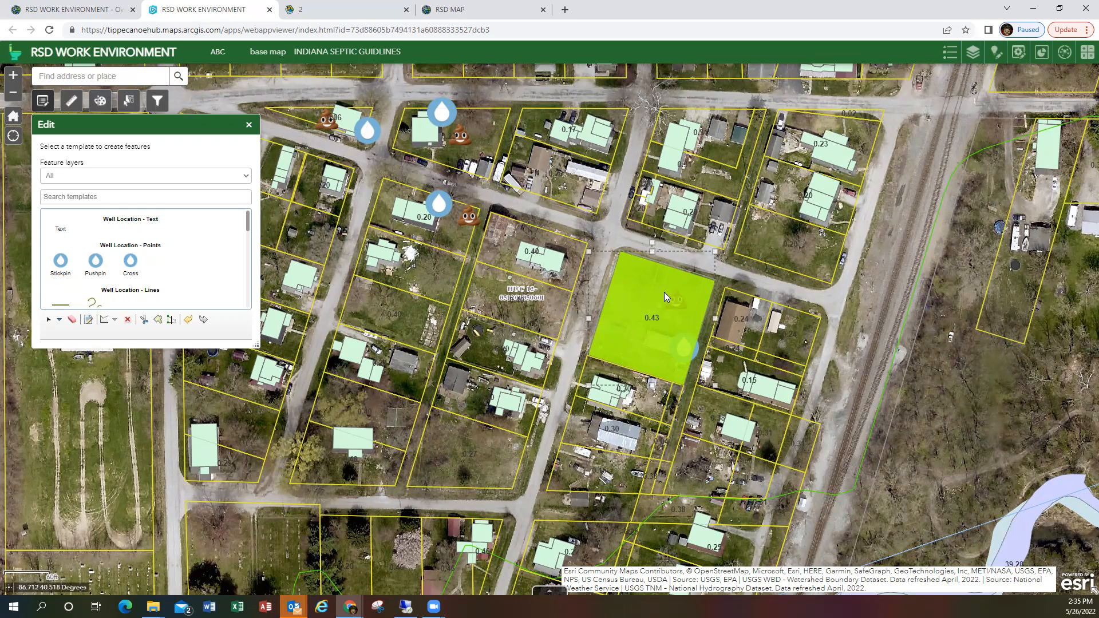
pyautogui.scroll(1, 663, 292)
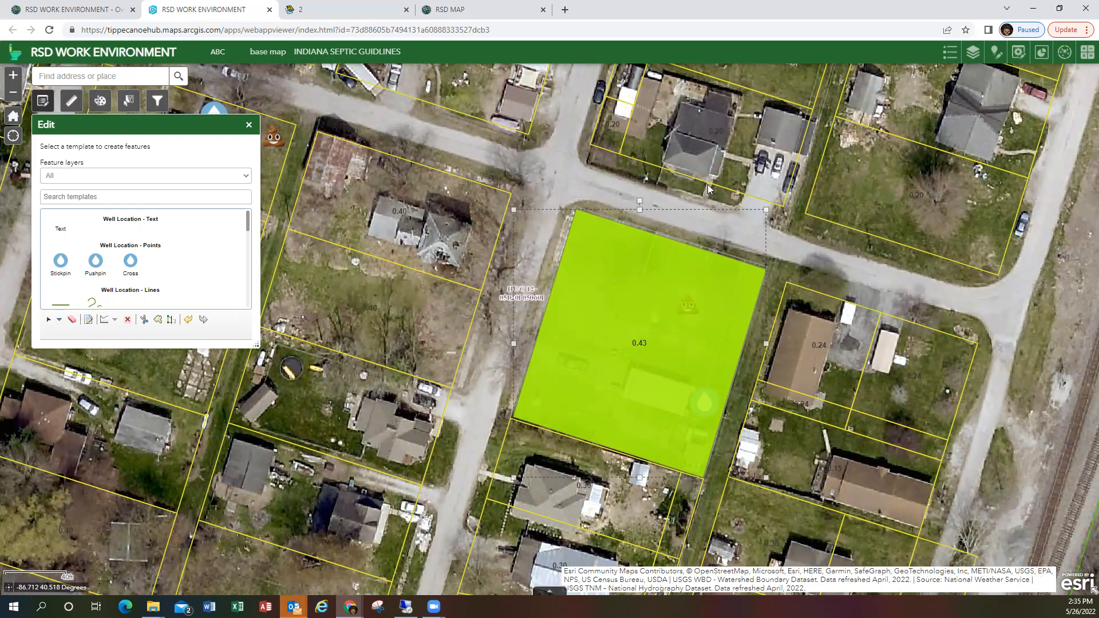
# - Set the Status of the 0.20-acre parcel across the street north of the enlarged parcel to "yes" and close its form
pyautogui.press('Up')
pyautogui.press('Up')
pyautogui.press('Up')
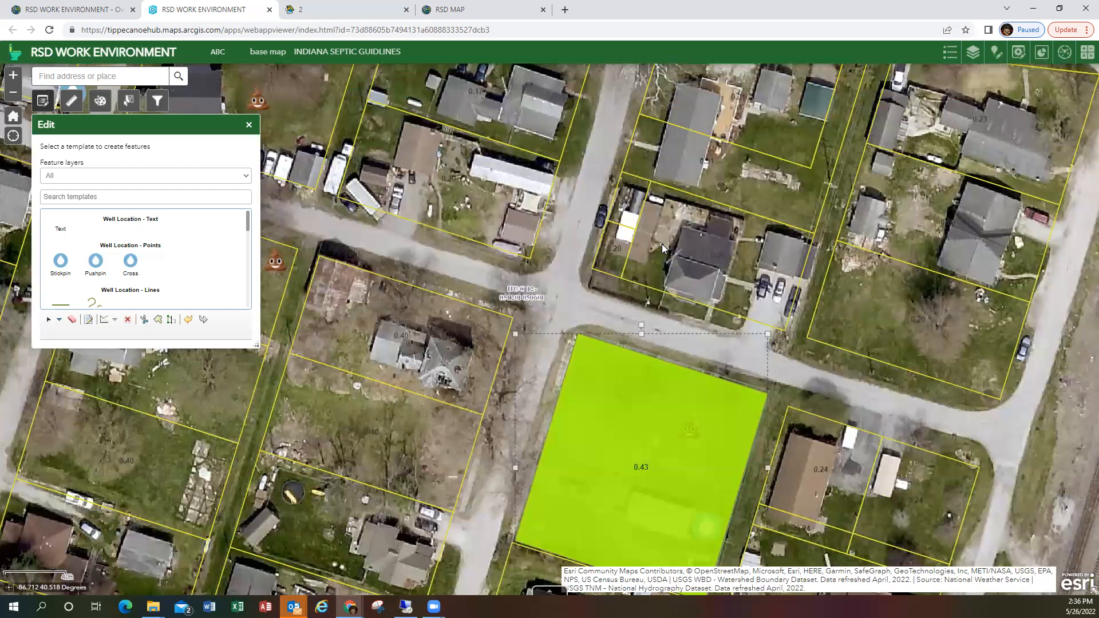
pyautogui.click(662, 244)
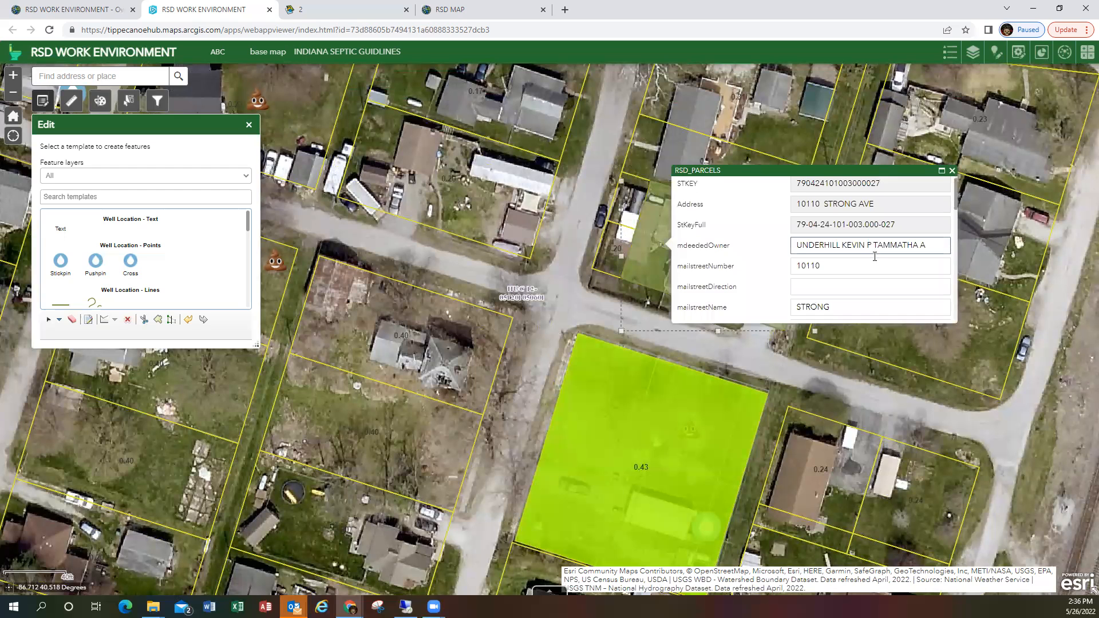
pyautogui.scroll(-10, 874, 256)
pyautogui.scroll(1, 875, 260)
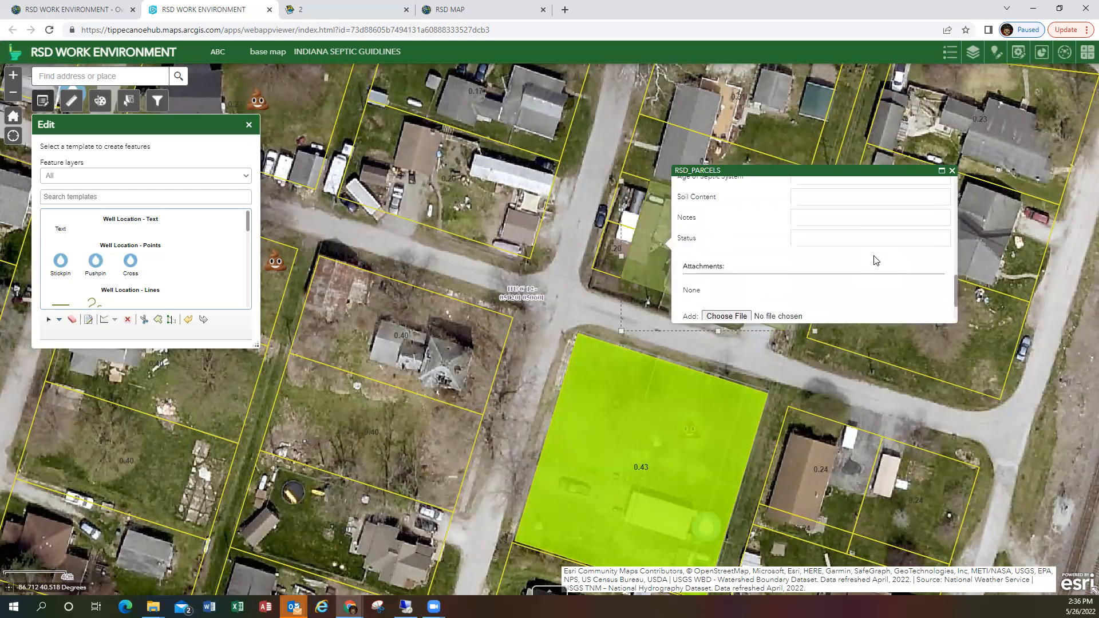
pyautogui.click(858, 237)
pyautogui.write('yes')
pyautogui.click(951, 171)
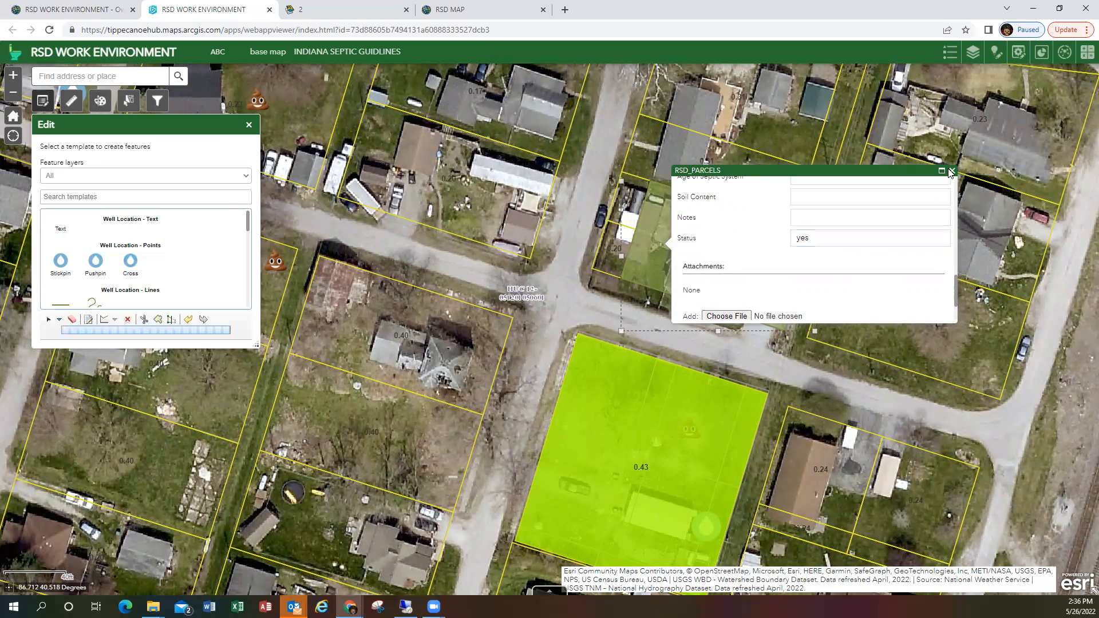
pyautogui.click(951, 171)
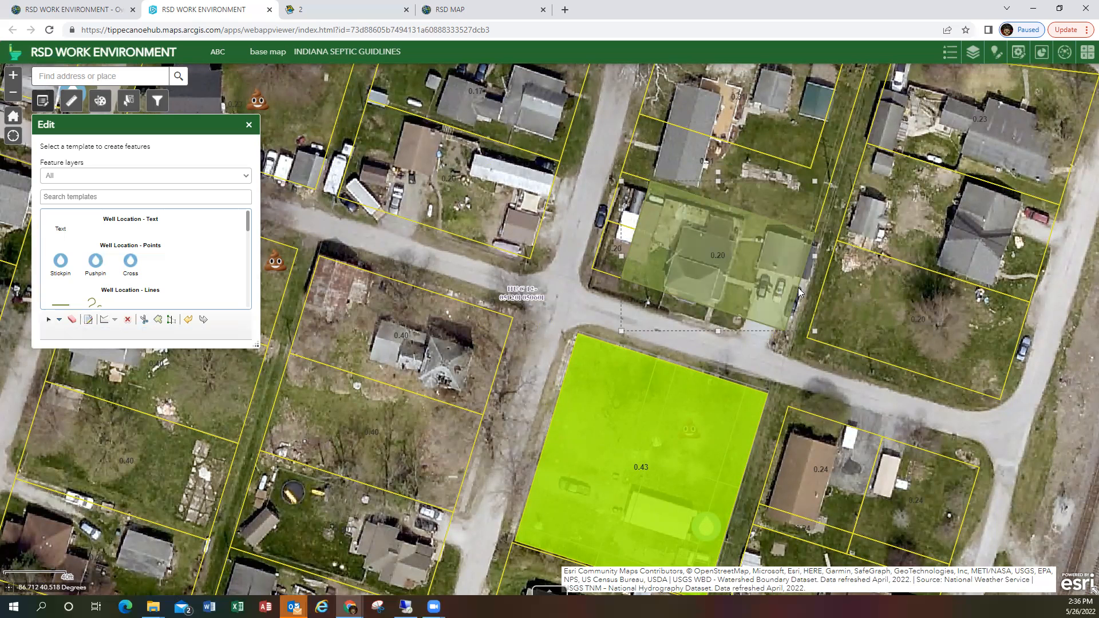
# - View the records of the 0.20-acre corner parcel farther east and of the newly marked parcel, and close the form
pyautogui.scroll(-1, 868, 303)
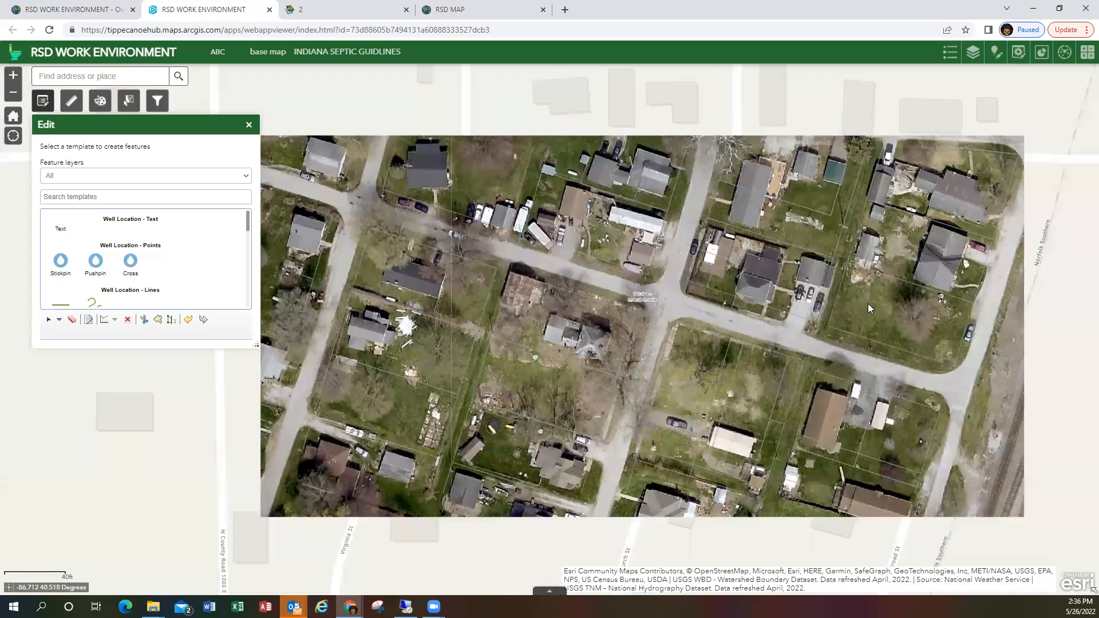
pyautogui.scroll(1, 867, 303)
pyautogui.click(864, 303)
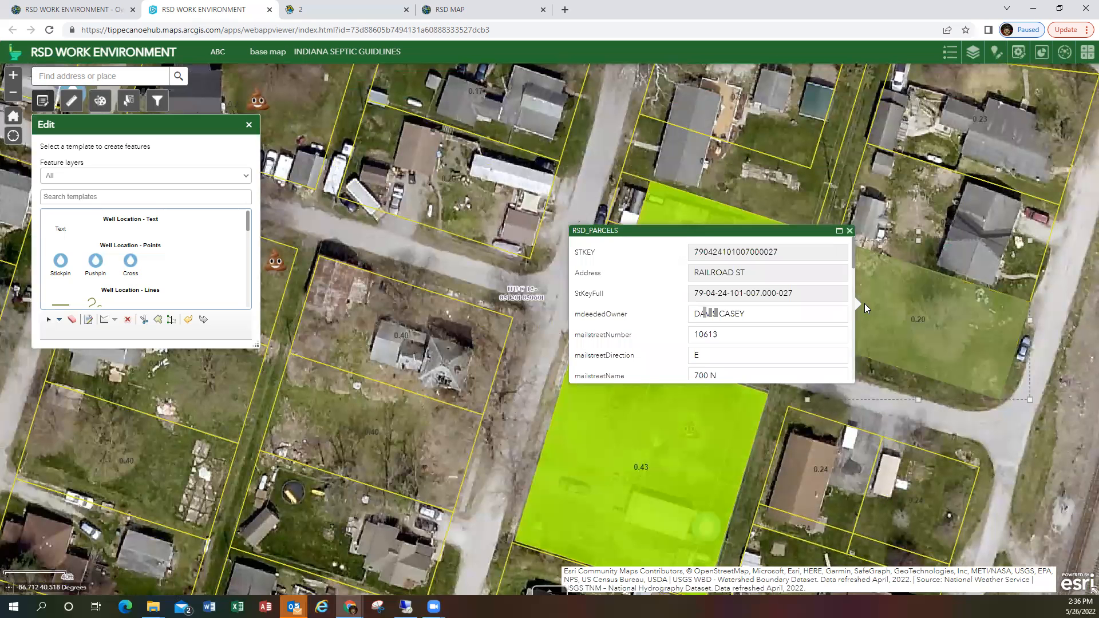
pyautogui.click(722, 215)
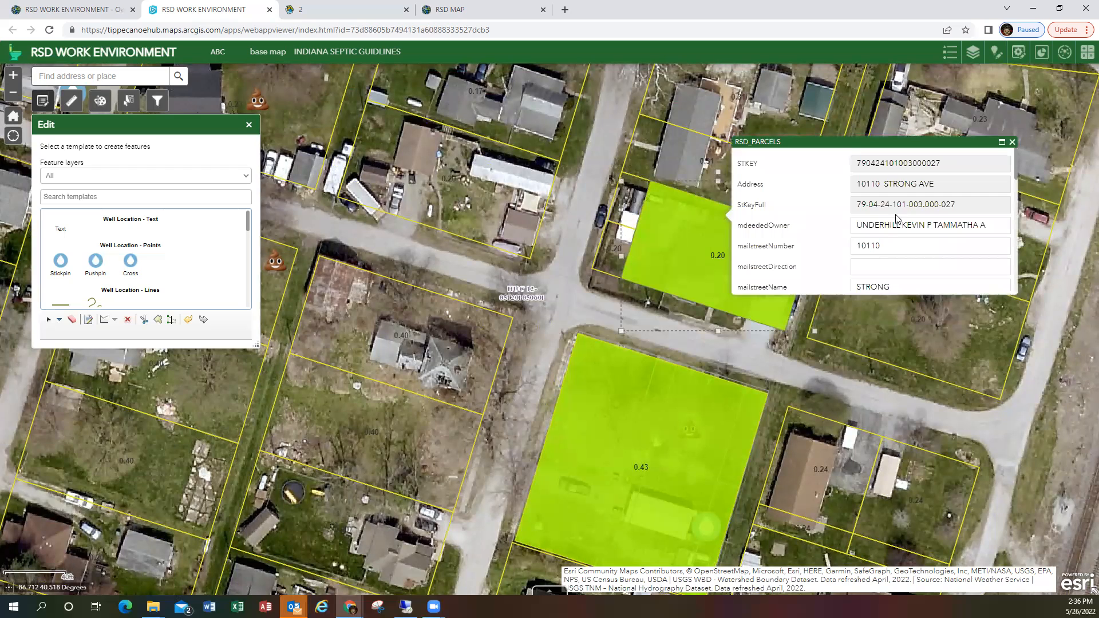
pyautogui.click(1011, 142)
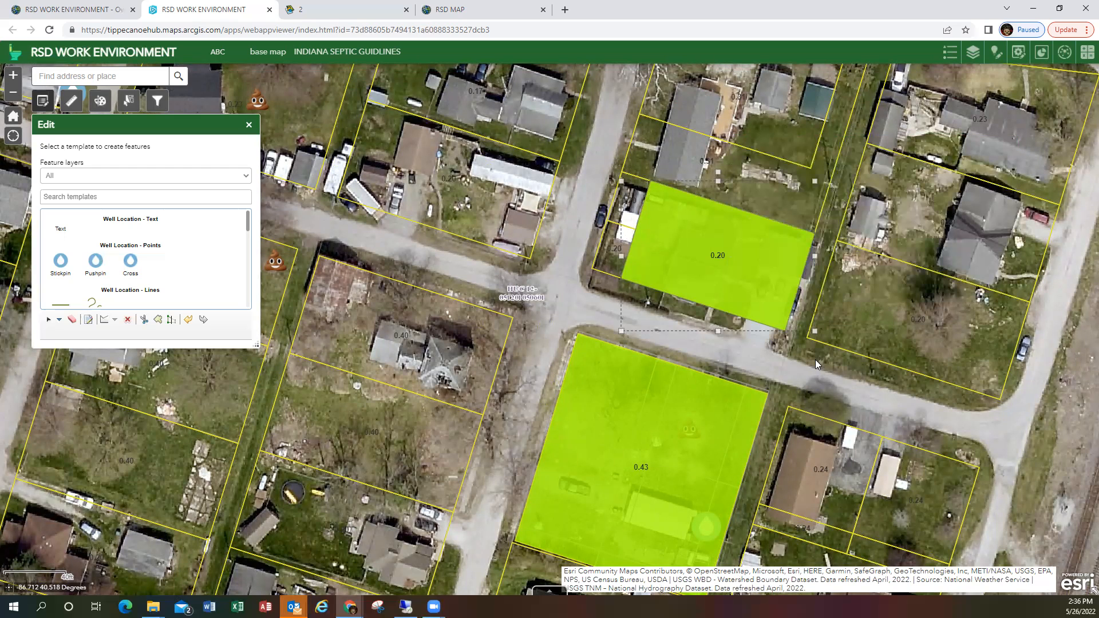
# - Open the attribute table of the RSD_PARCELS layer and look through its records
pyautogui.scroll(-1, 815, 359)
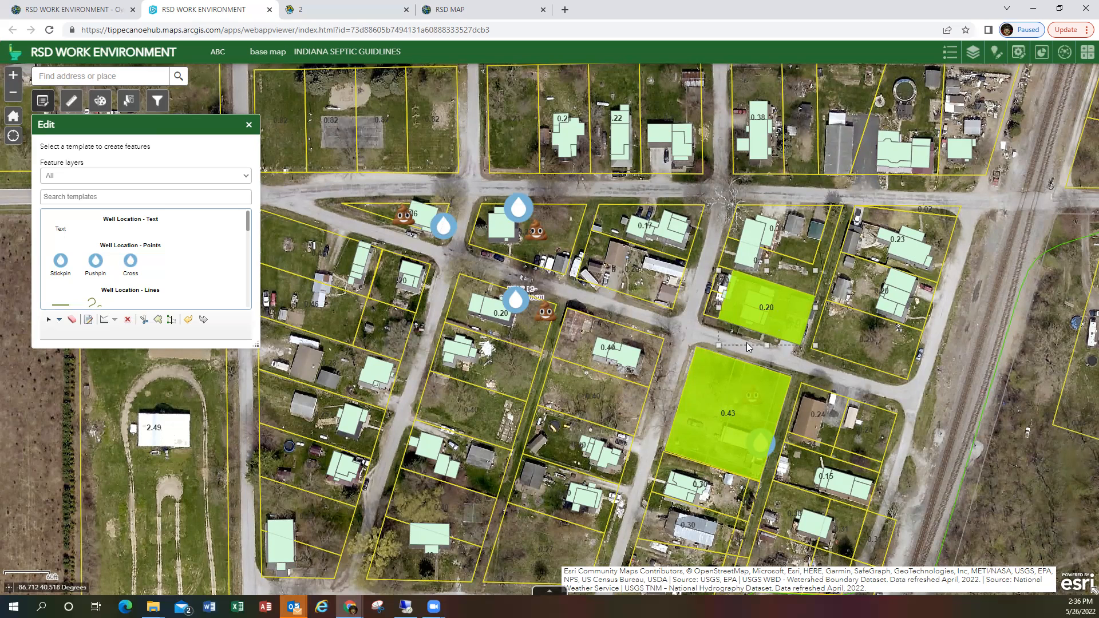
pyautogui.scroll(-2, 746, 343)
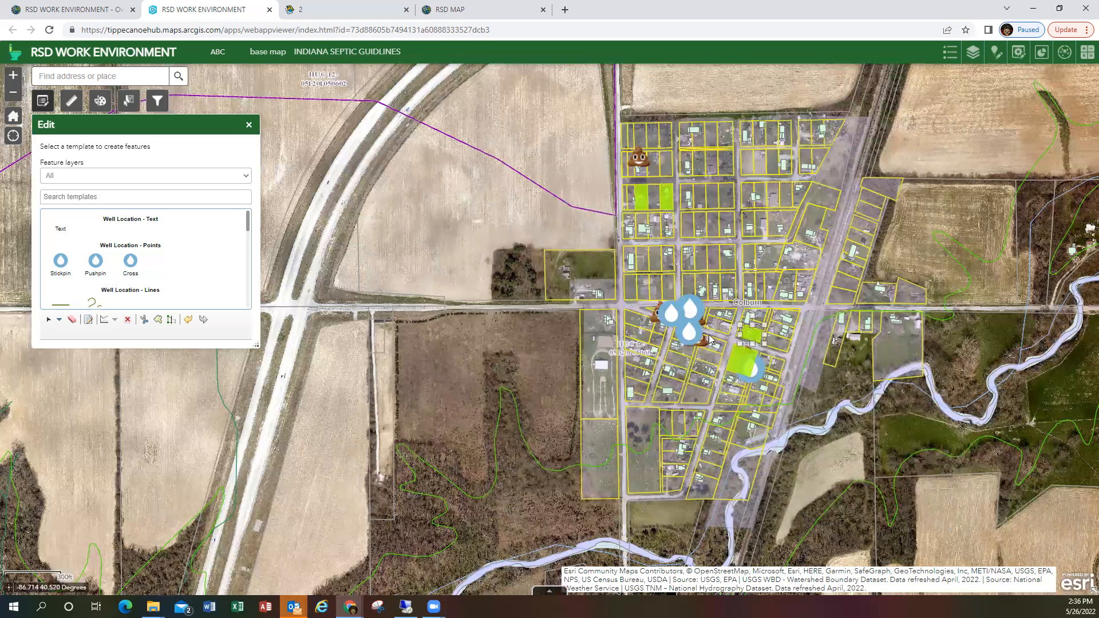
pyautogui.click(551, 591)
pyautogui.click(178, 457)
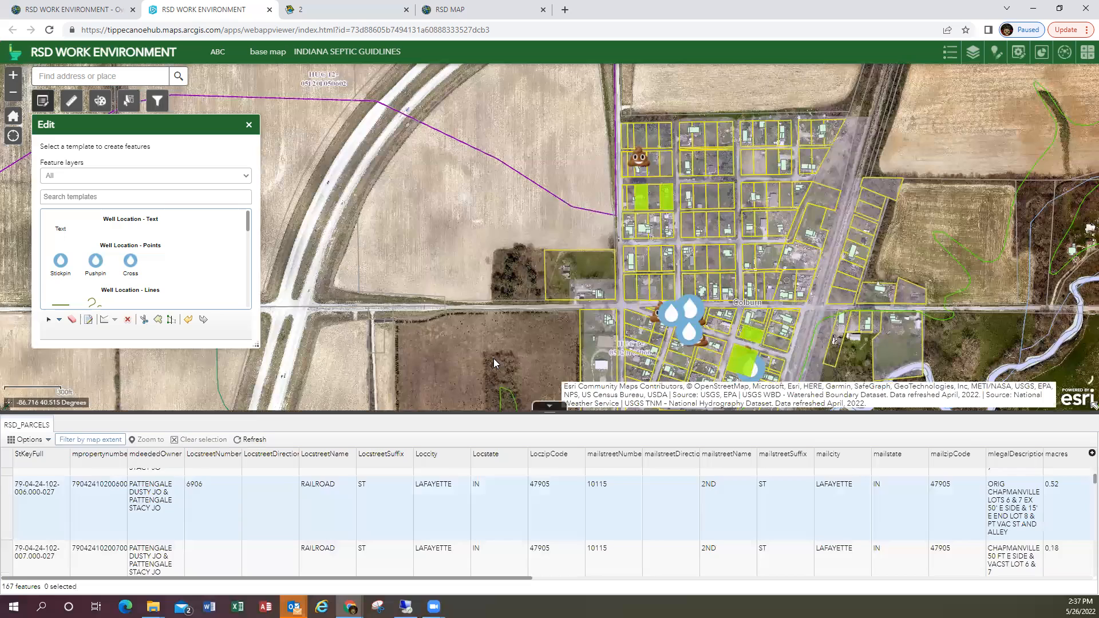
pyautogui.scroll(5, 307, 474)
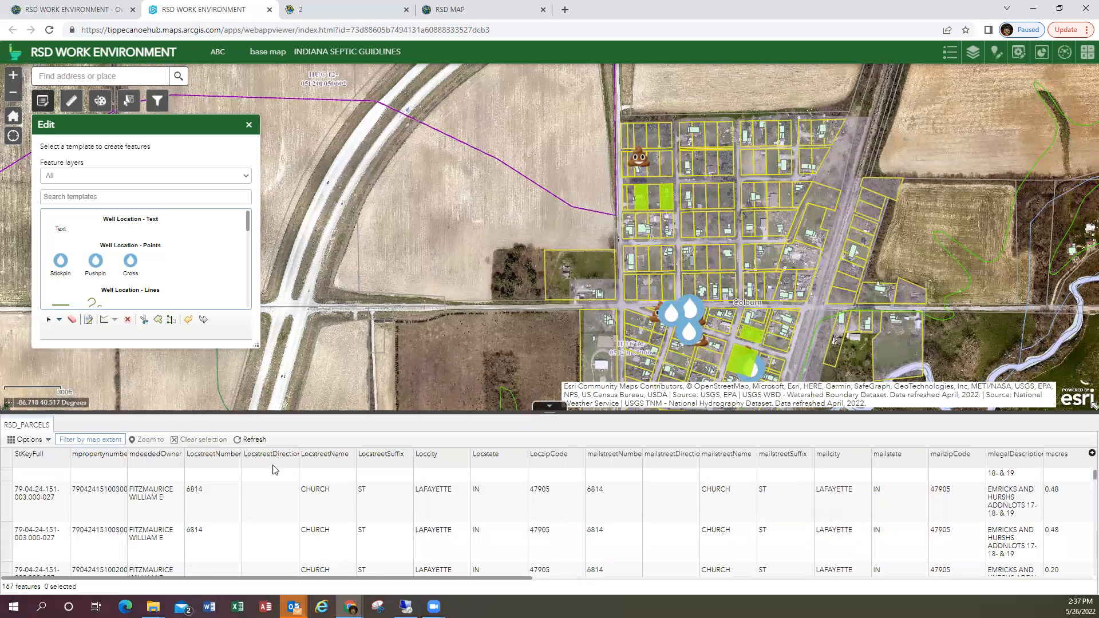
pyautogui.scroll(2, 273, 469)
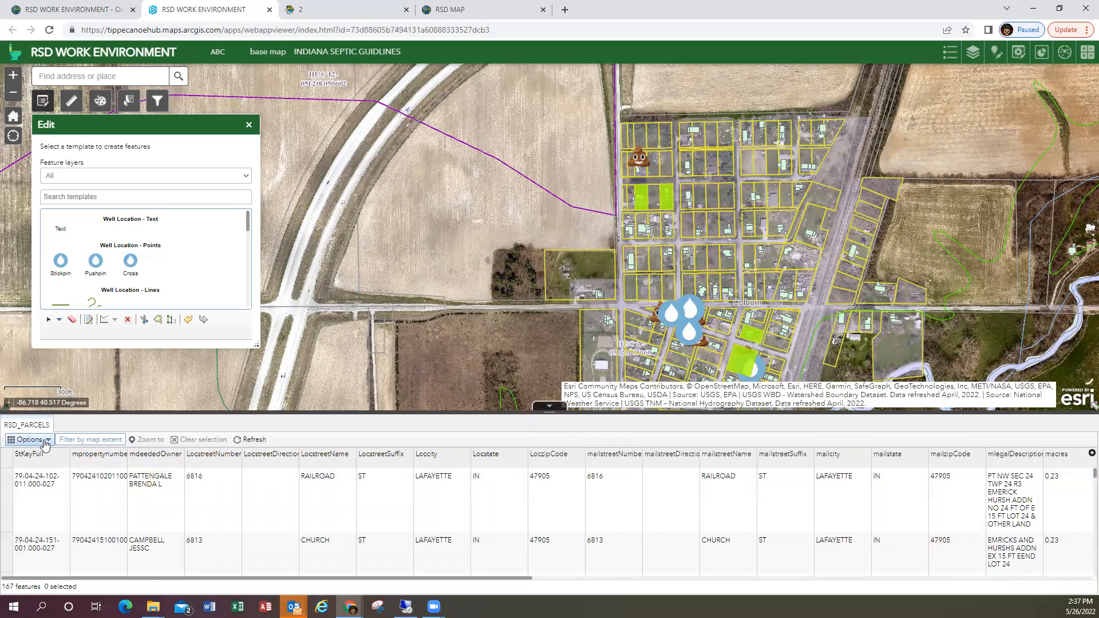
# - Filter the RSD_PARCELS table to records whose Status (String) is "yes"
pyautogui.click(45, 445)
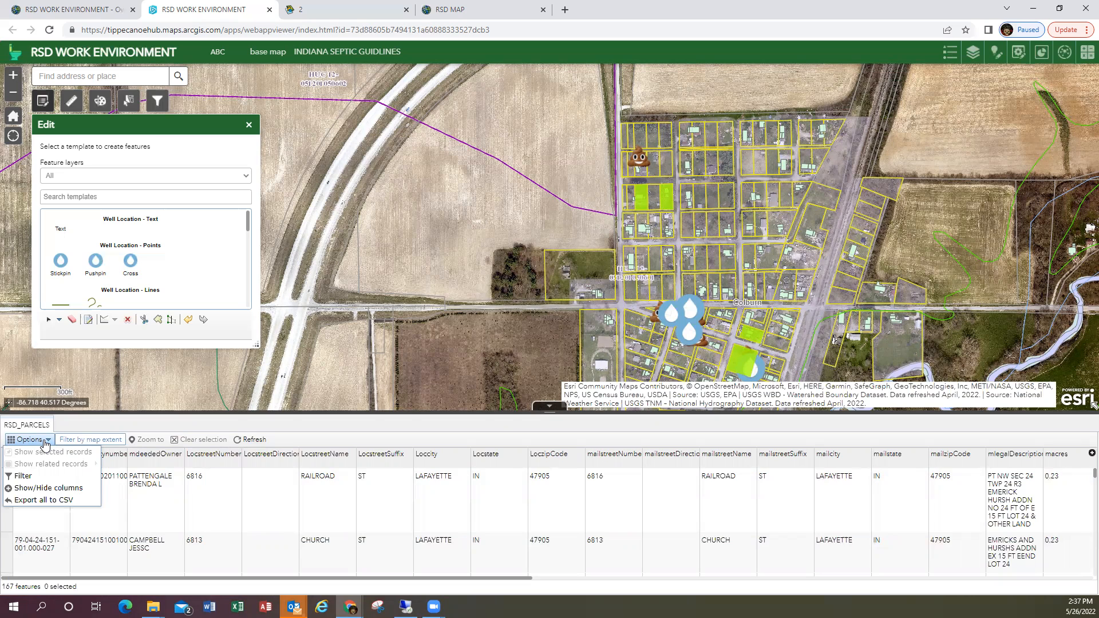
pyautogui.click(32, 488)
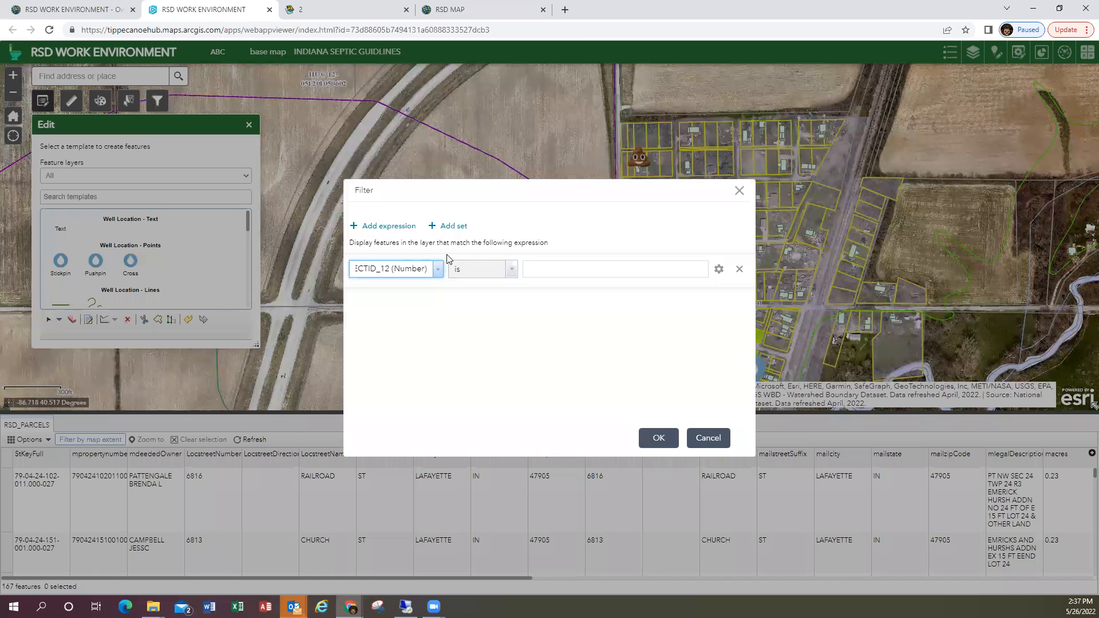
pyautogui.click(428, 269)
pyautogui.click(430, 270)
pyautogui.scroll(-3, 438, 367)
pyautogui.scroll(-20, 440, 389)
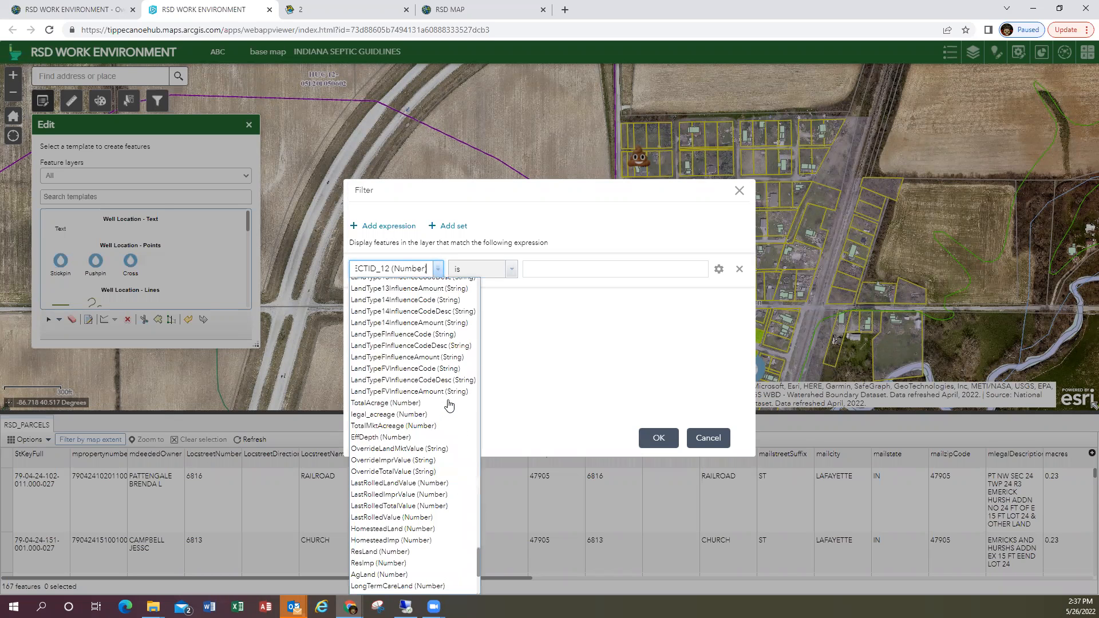
pyautogui.scroll(-1, 448, 405)
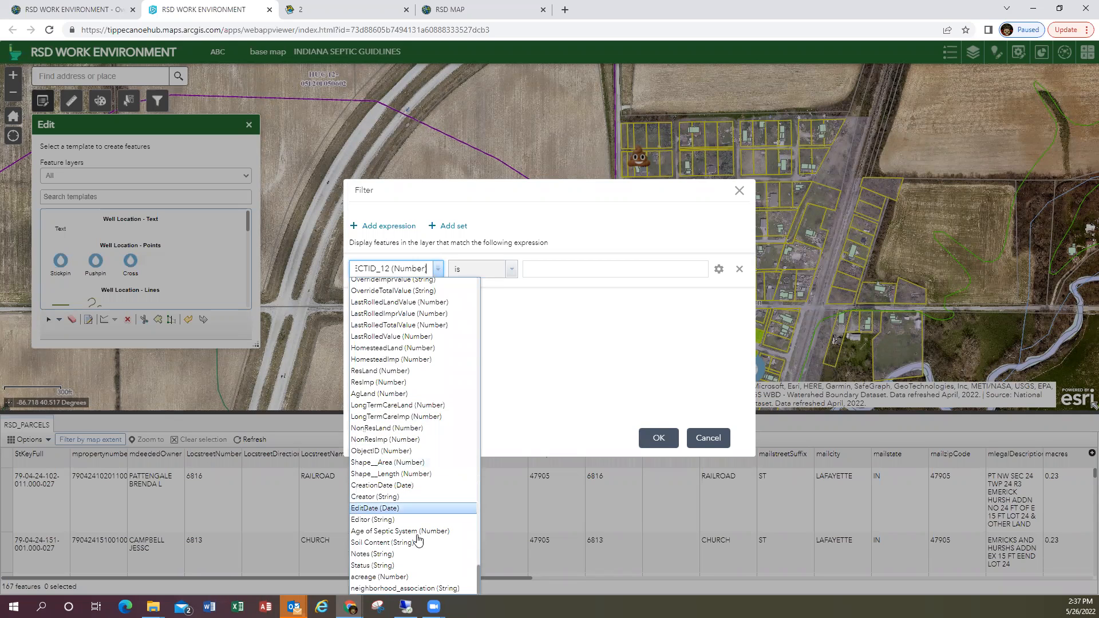
pyautogui.click(406, 566)
pyautogui.click(553, 269)
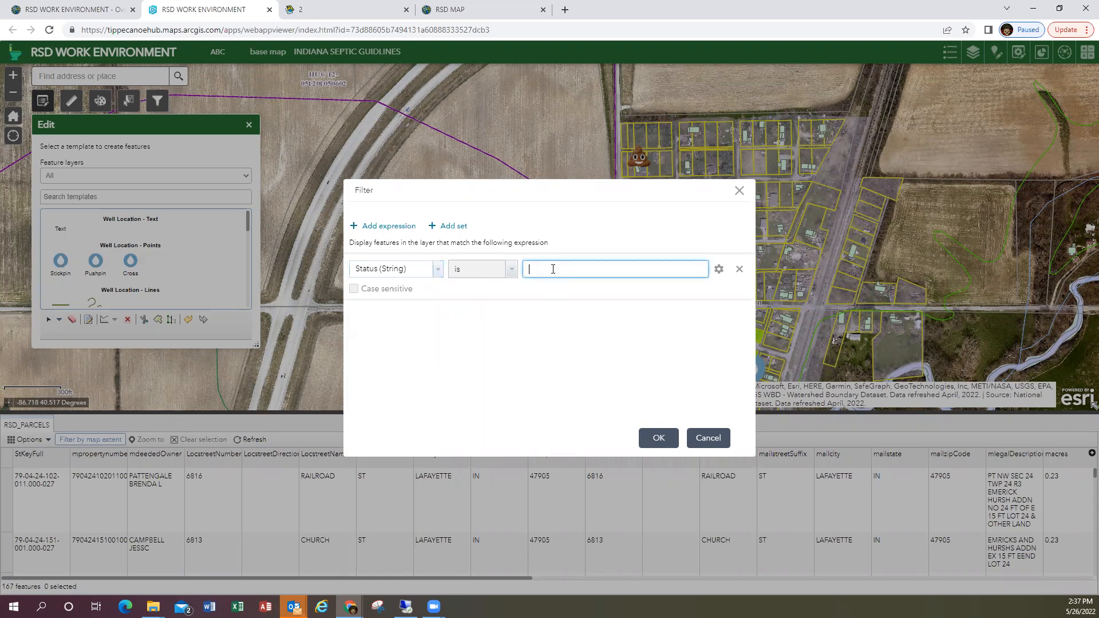
pyautogui.write('yes')
pyautogui.click(654, 439)
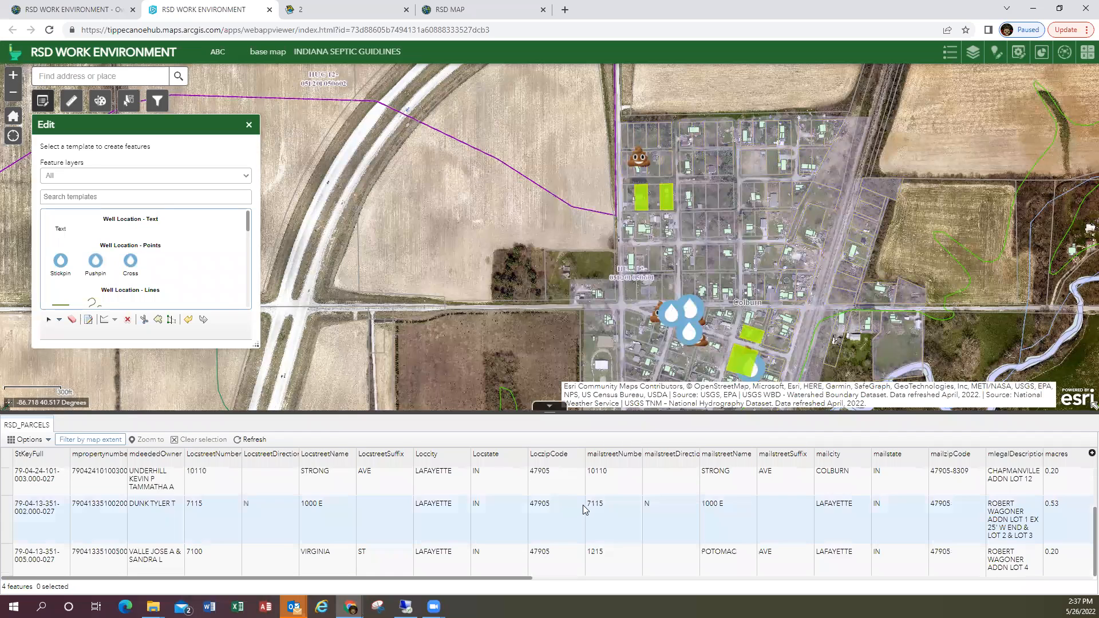
# - Review the filtered parcel records and export all of them to a CSV file
pyautogui.scroll(1, 584, 506)
pyautogui.scroll(1, 584, 509)
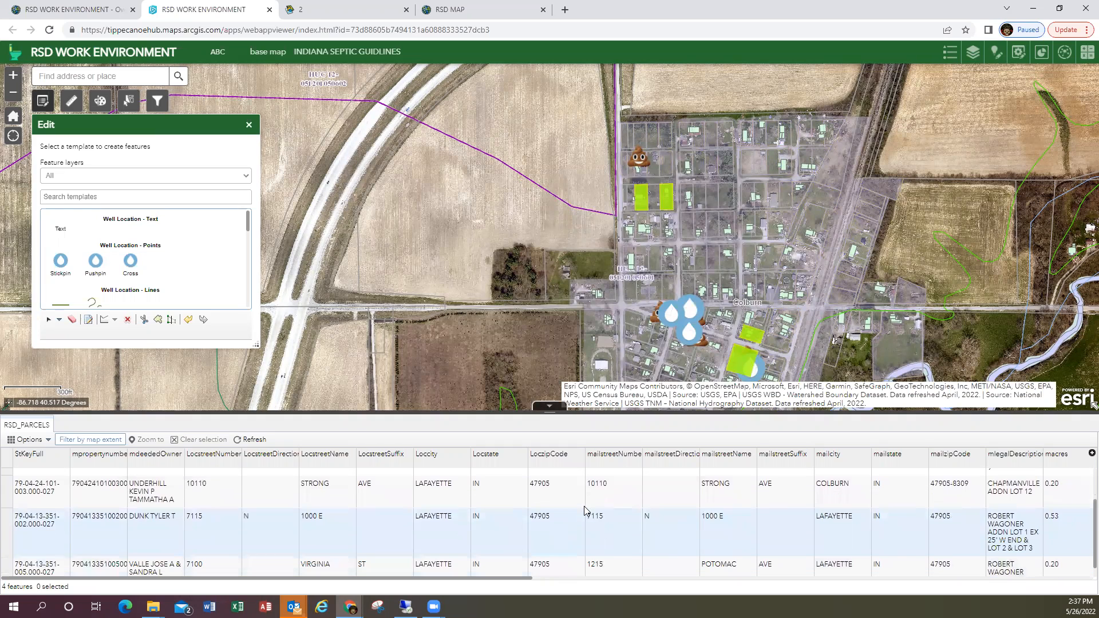
pyautogui.scroll(3, 55, 462)
pyautogui.click(45, 442)
pyautogui.click(57, 492)
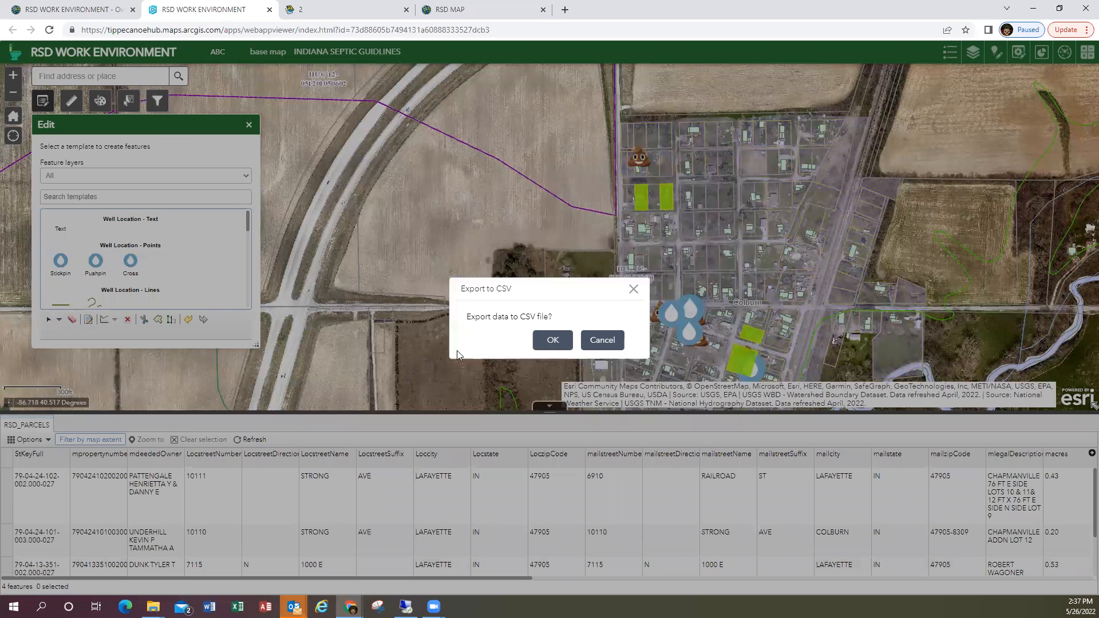
pyautogui.click(552, 341)
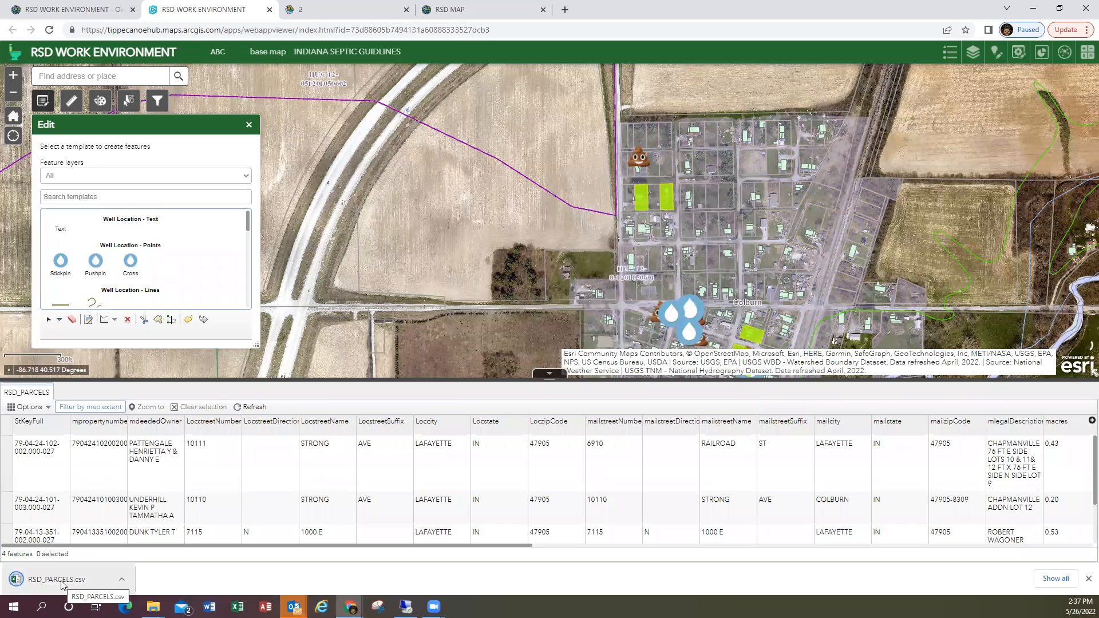
# - Open the exported RSD_PARCELS.csv file in Excel and widen the mpropertynumber column so its full values fit
pyautogui.click(62, 583)
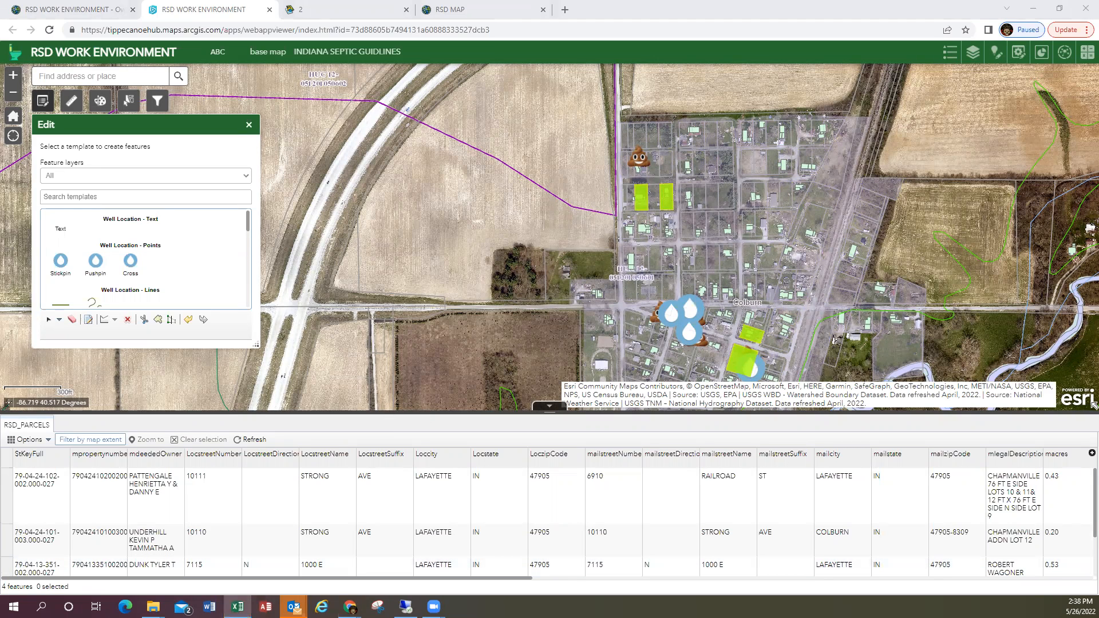
pyautogui.click(237, 606)
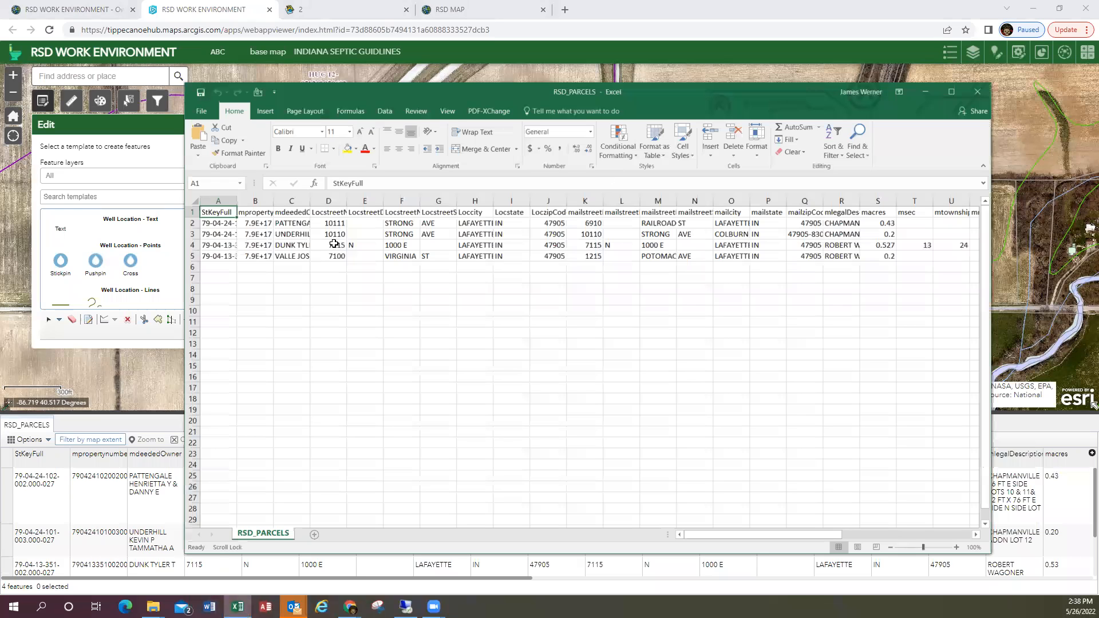
pyautogui.moveTo(751, 535); pyautogui.dragTo(677, 534)
pyautogui.moveTo(273, 201); pyautogui.dragTo(362, 201)
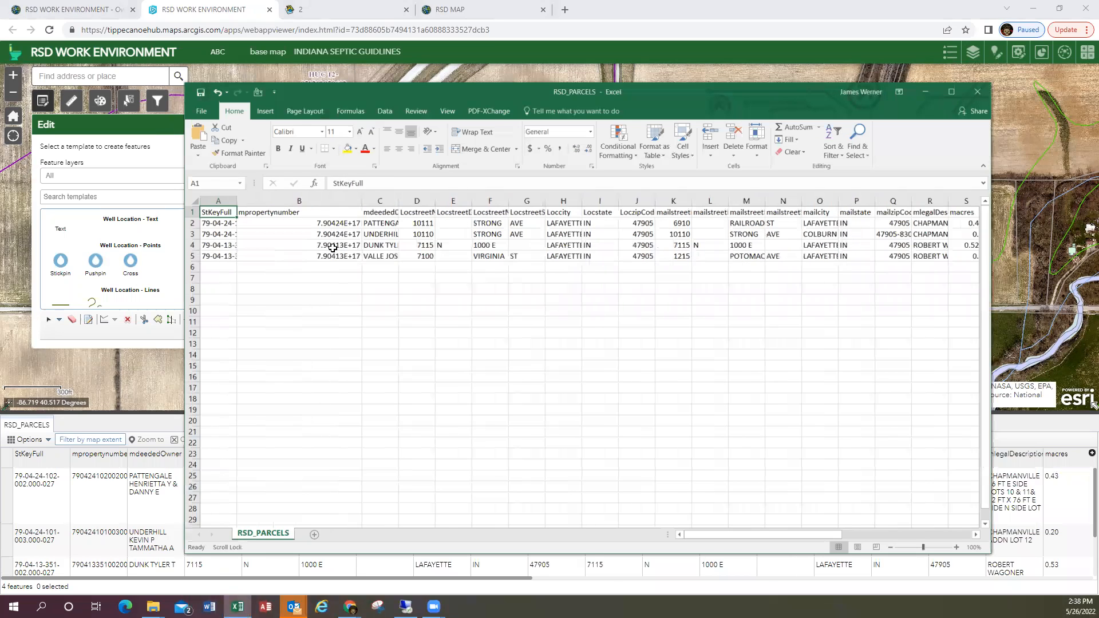
# - Format the mpropertynumber column as Number with 0 decimal places
pyautogui.click(326, 198)
pyautogui.rightClick(326, 198)
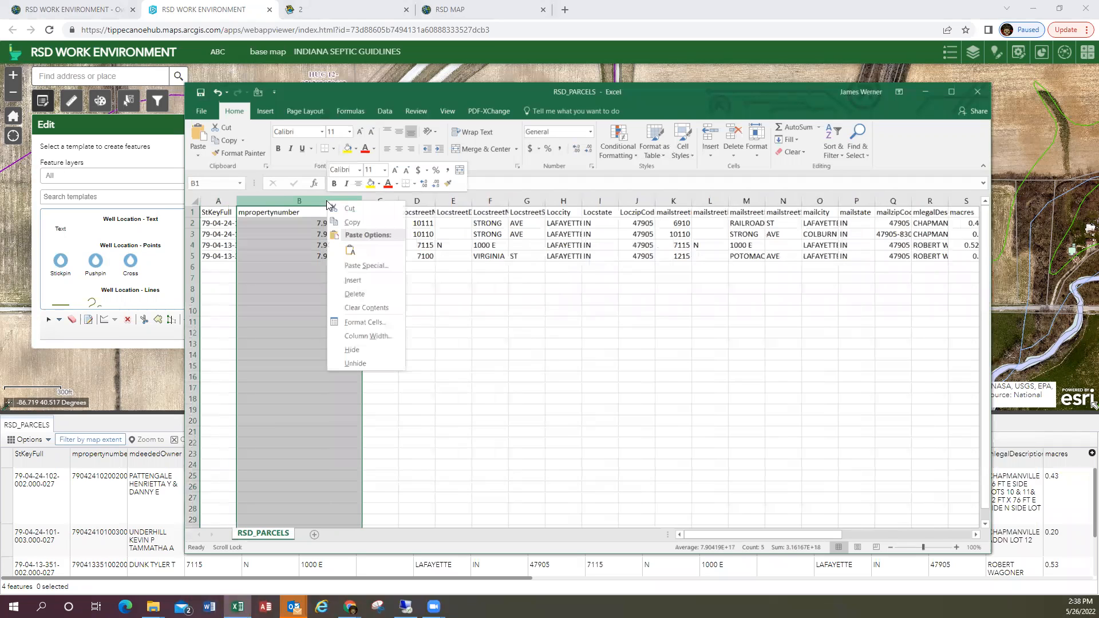
pyautogui.click(363, 321)
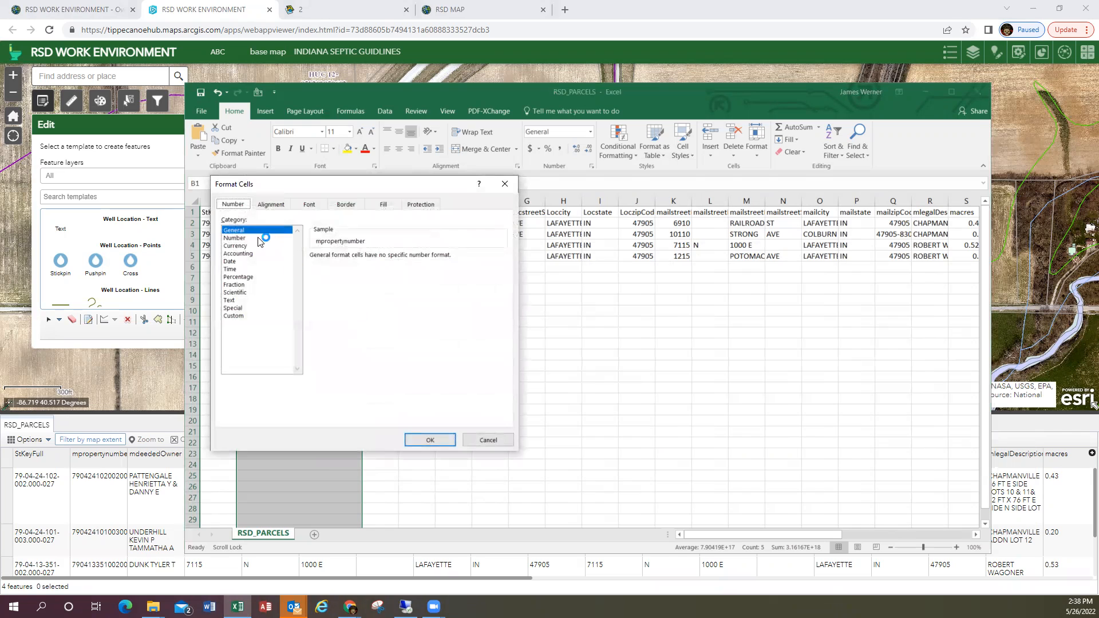
pyautogui.click(245, 238)
pyautogui.click(390, 259)
pyautogui.click(390, 260)
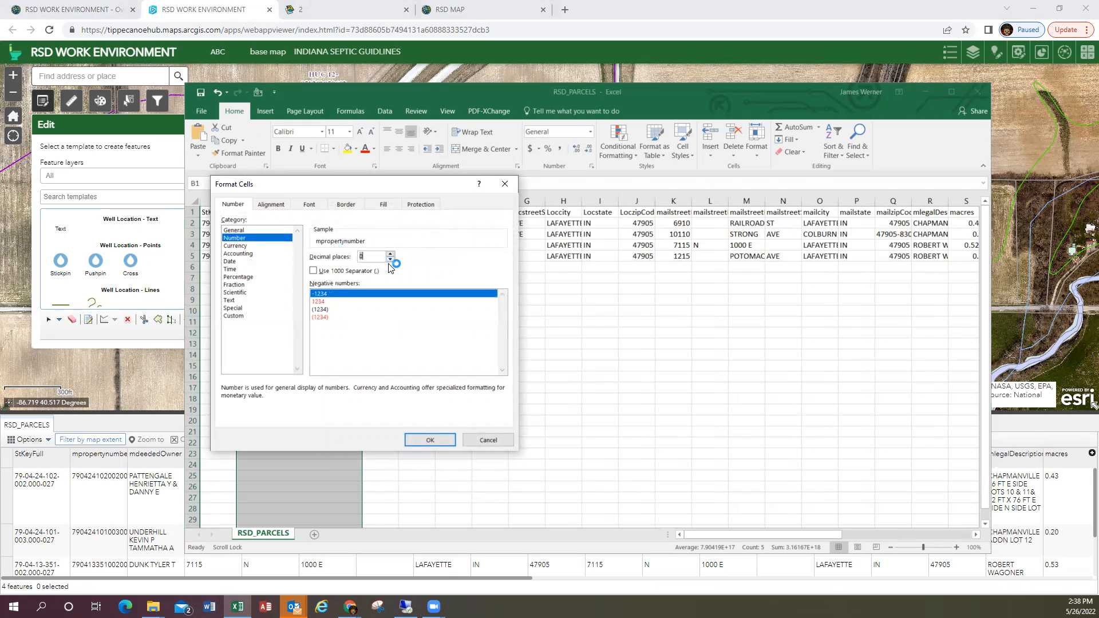
pyautogui.click(423, 438)
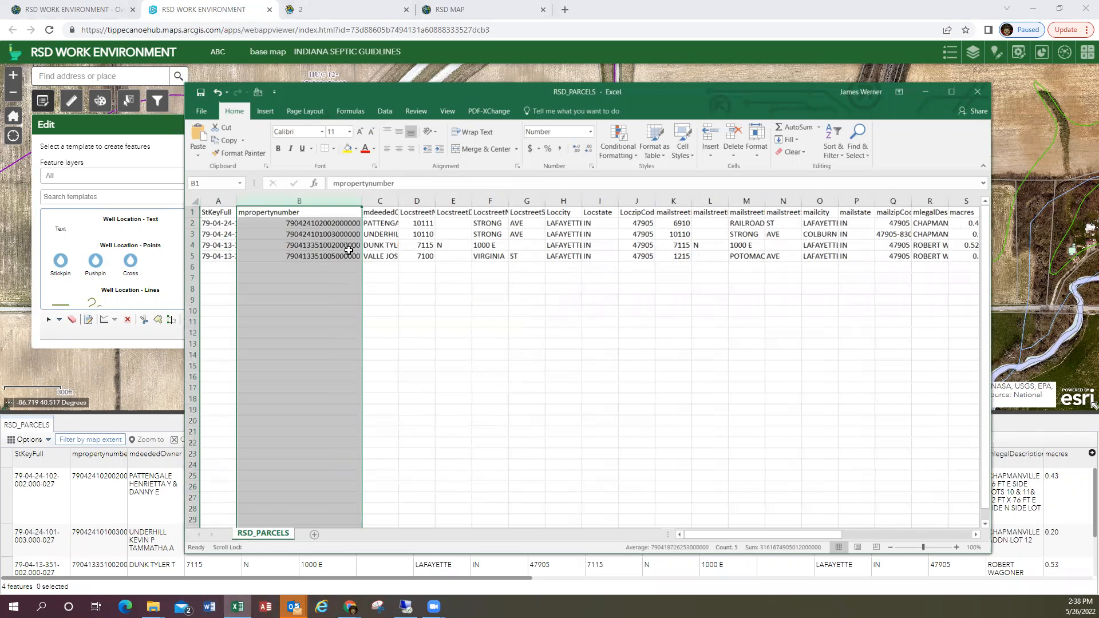
# - Review the formatted property numbers, close the RSD_PARCELS workbook and return to the web map
pyautogui.scroll(-1, 359, 247)
pyautogui.scroll(1, 358, 247)
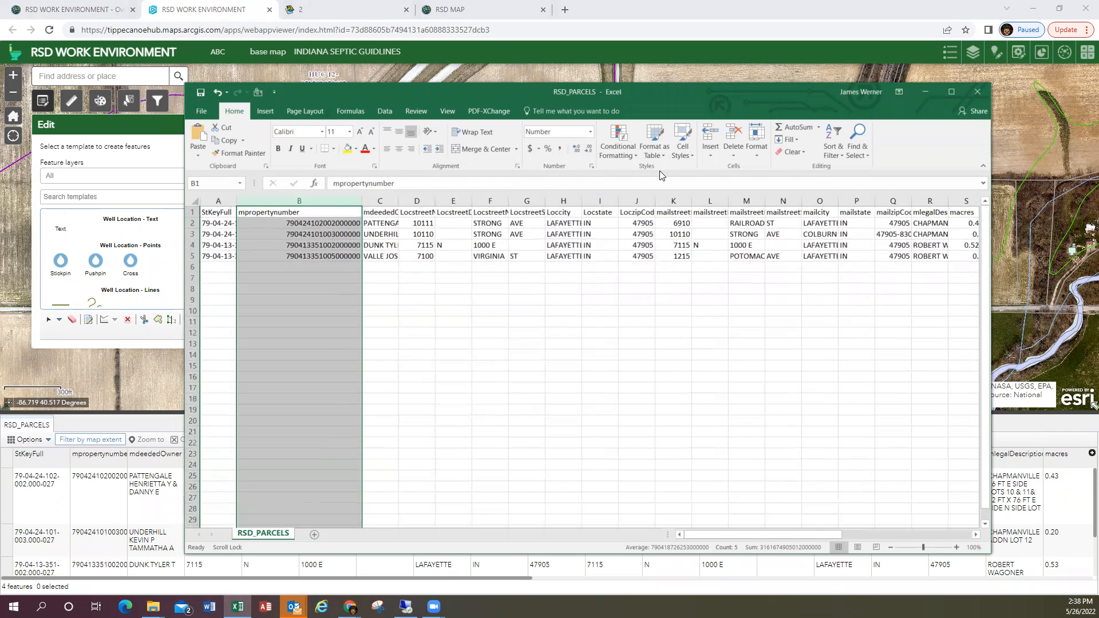
pyautogui.click(976, 93)
pyautogui.click(567, 316)
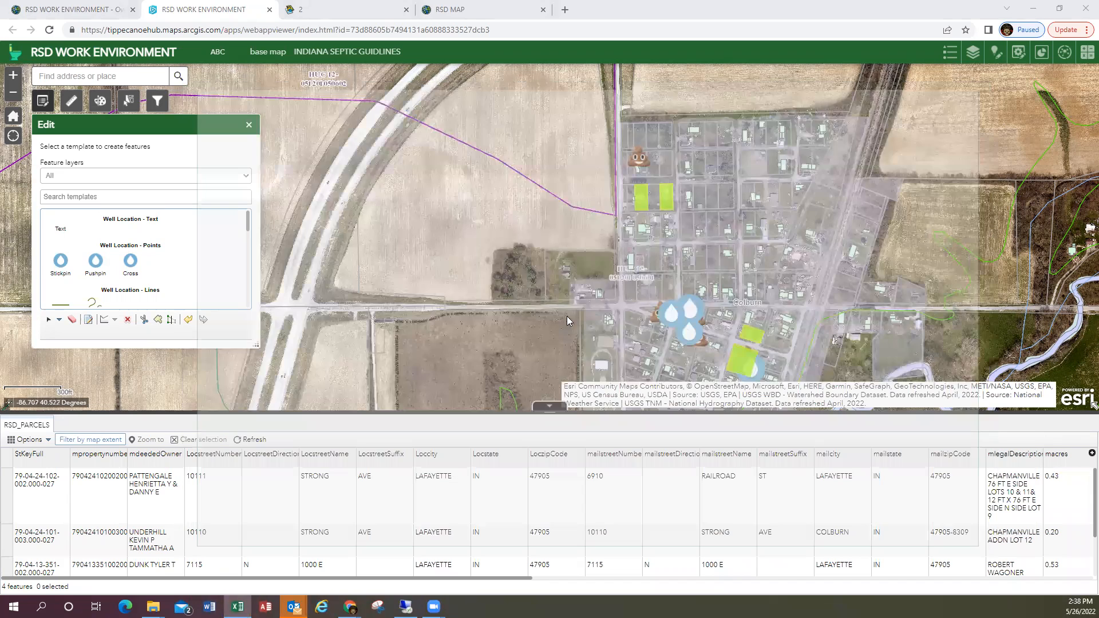
# - Query the 0.89-acre parcel northeast of the two highlighted parcels in northern Colburn and close its pop-up
pyautogui.scroll(-2, 639, 257)
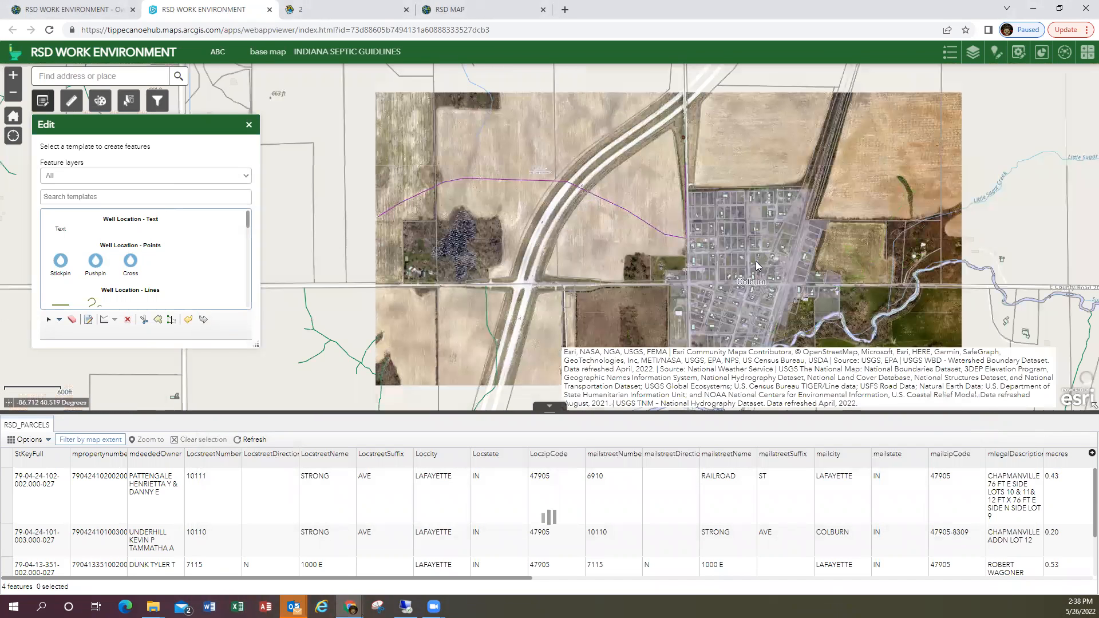
pyautogui.moveTo(527, 182); pyautogui.dragTo(403, 173)
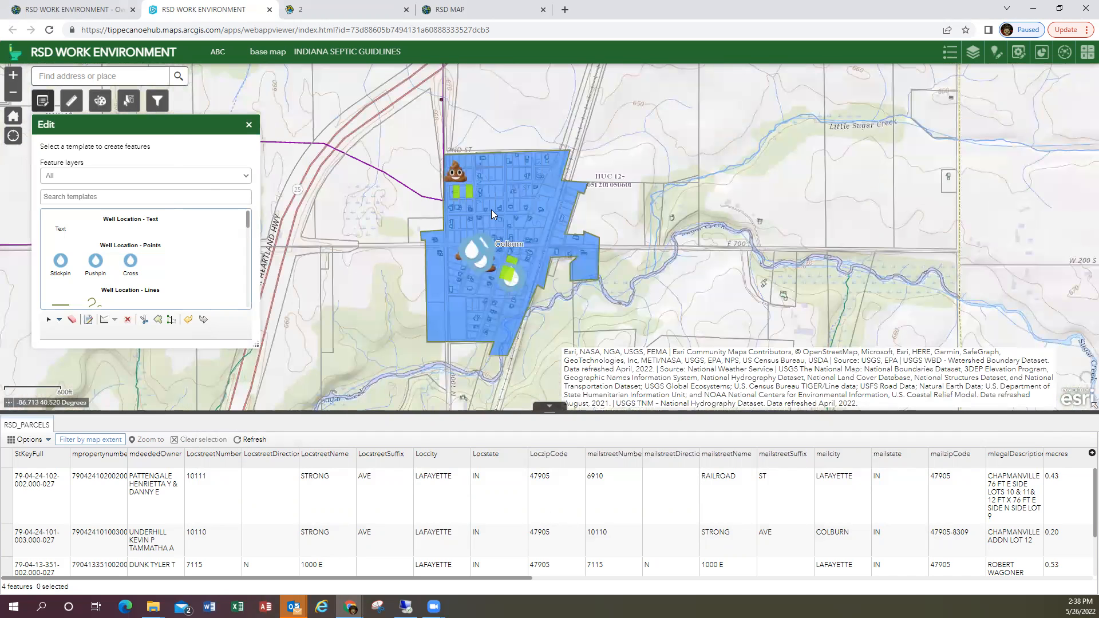
pyautogui.scroll(1, 524, 228)
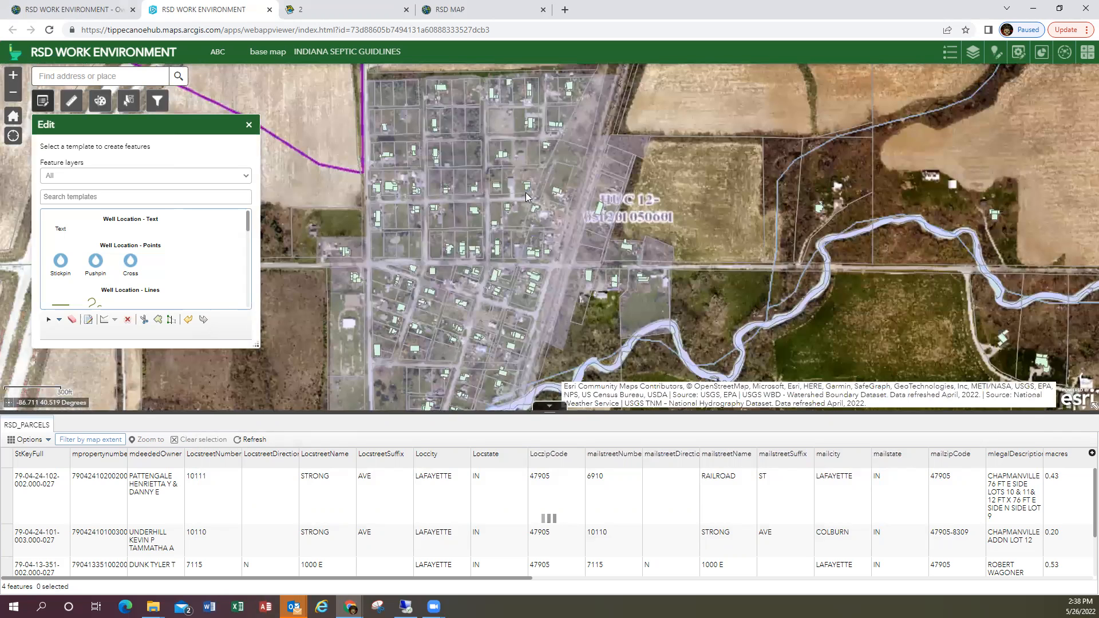
pyautogui.moveTo(457, 131); pyautogui.dragTo(520, 216)
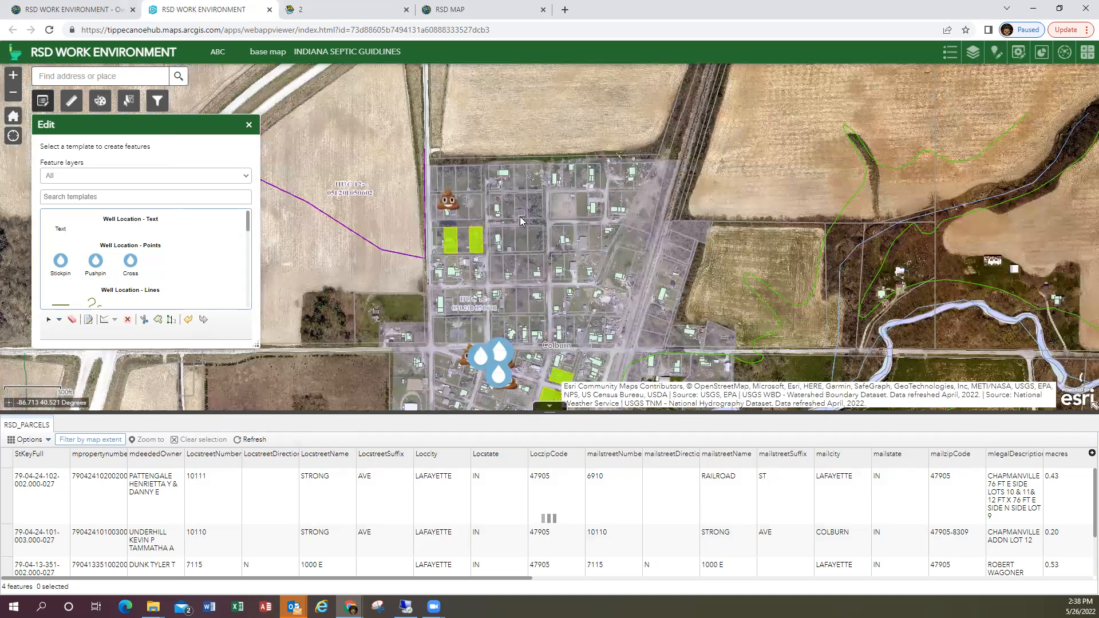
pyautogui.scroll(1, 520, 217)
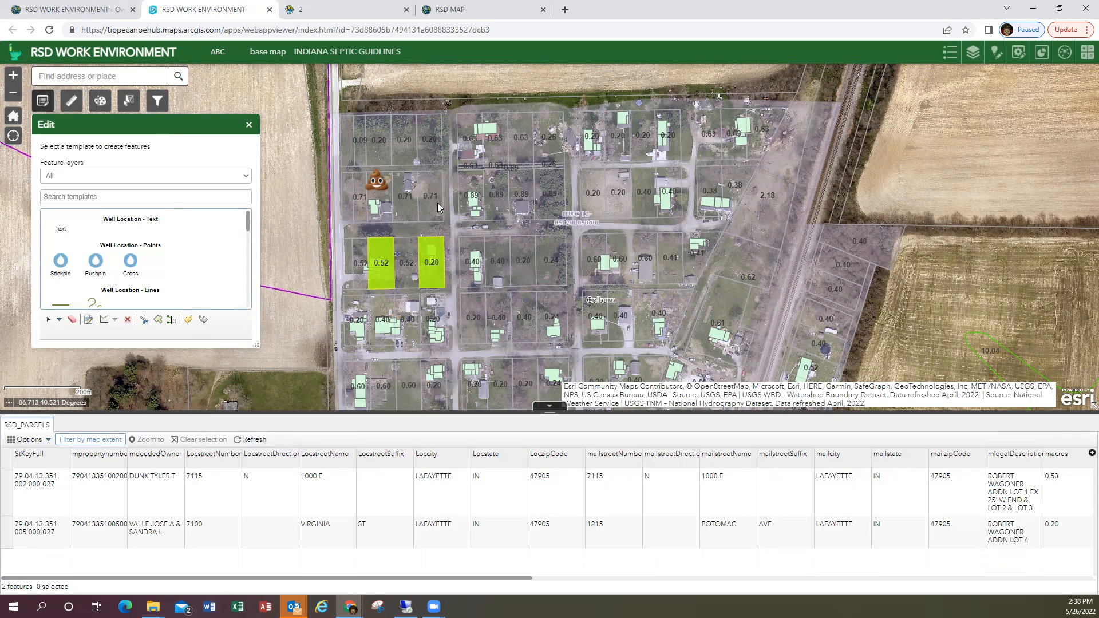
pyautogui.click(485, 197)
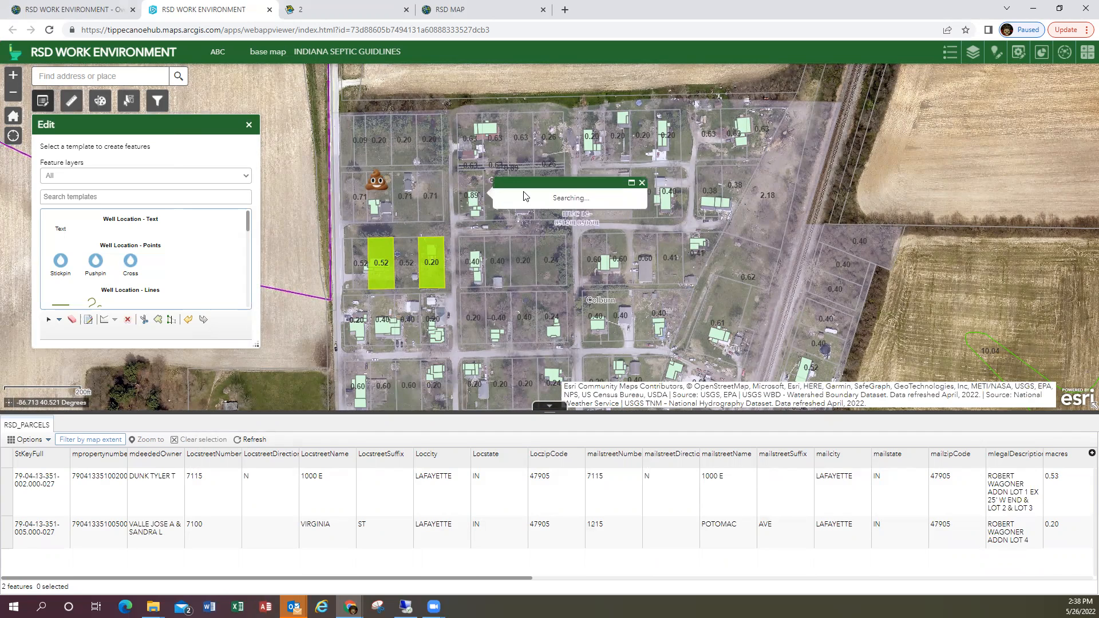
pyautogui.click(641, 183)
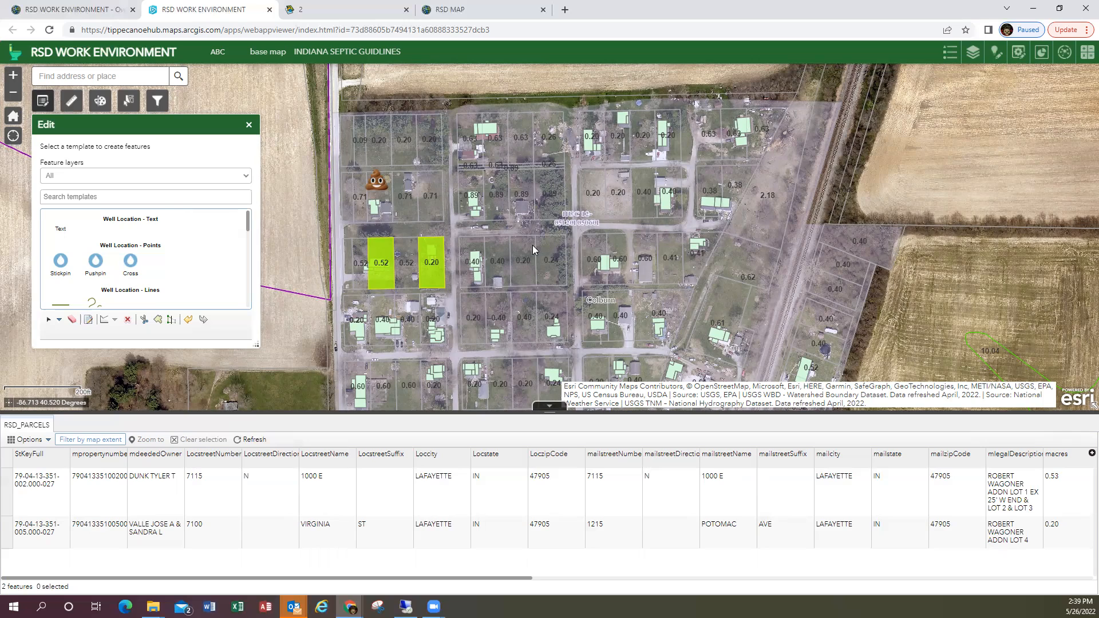
# - Examine the highlighted parcels and the well and septic symbols across Colburn, from its north end to the creek south of town
pyautogui.scroll(-2, 566, 222)
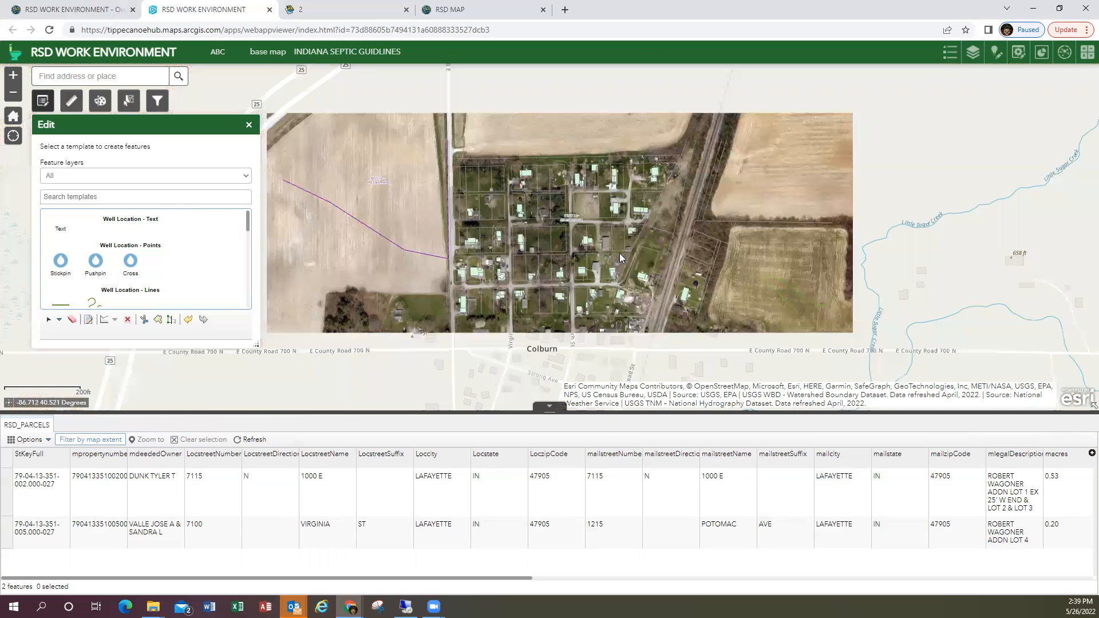
pyautogui.moveTo(603, 252); pyautogui.dragTo(609, 164)
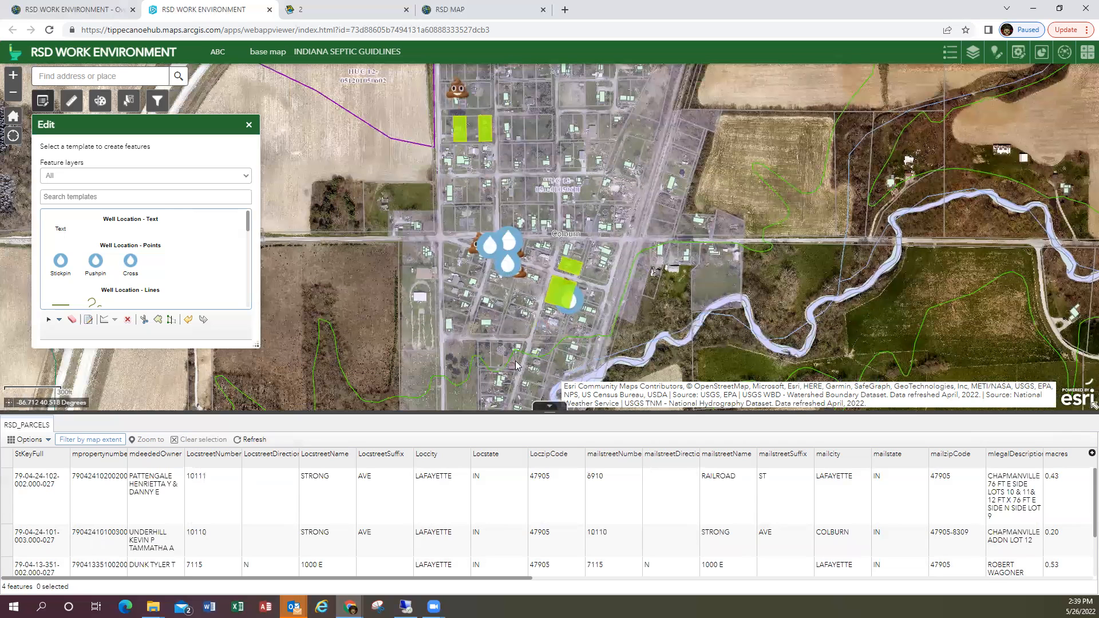
pyautogui.moveTo(532, 286); pyautogui.dragTo(534, 223)
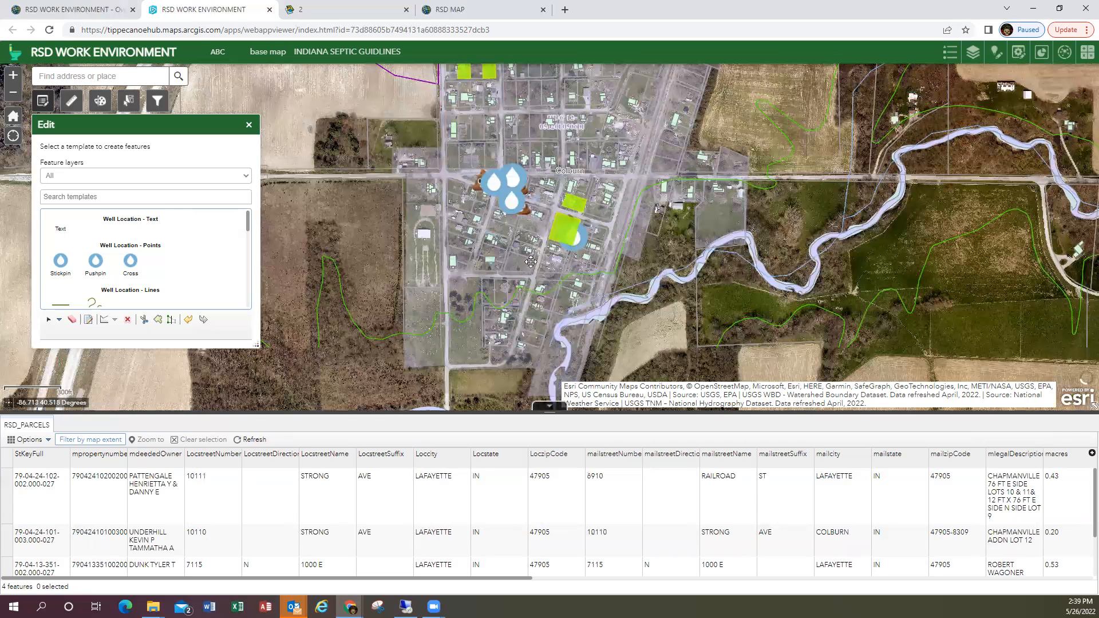
pyautogui.moveTo(542, 314); pyautogui.dragTo(539, 246)
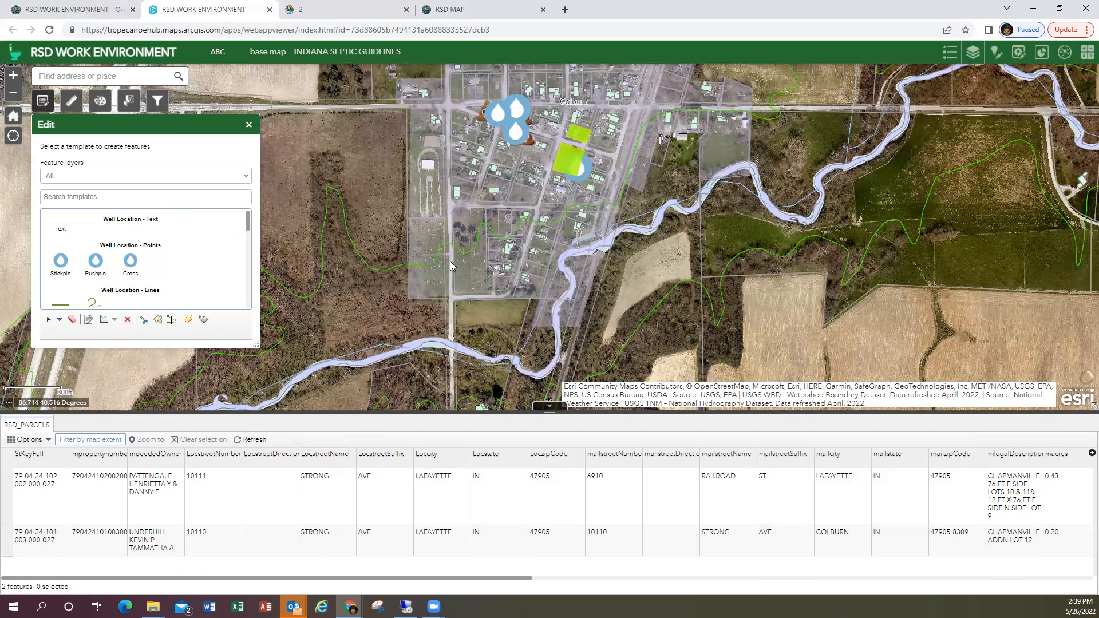
pyautogui.moveTo(546, 212); pyautogui.dragTo(512, 308)
pyautogui.moveTo(648, 229); pyautogui.dragTo(647, 234)
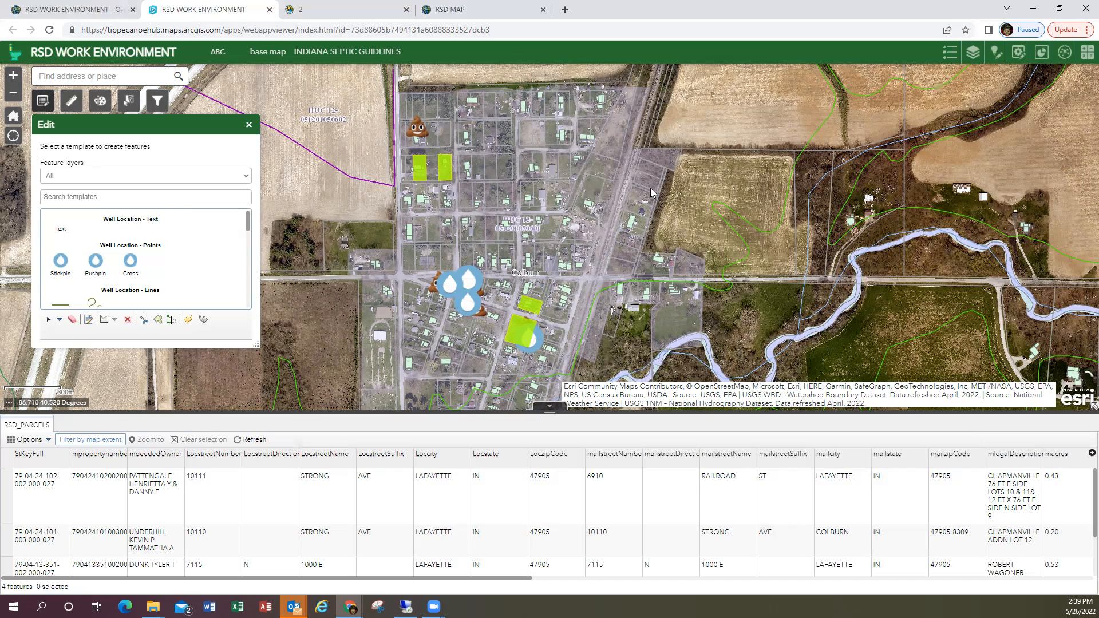
pyautogui.moveTo(476, 204); pyautogui.dragTo(535, 218)
pyautogui.scroll(1, 535, 218)
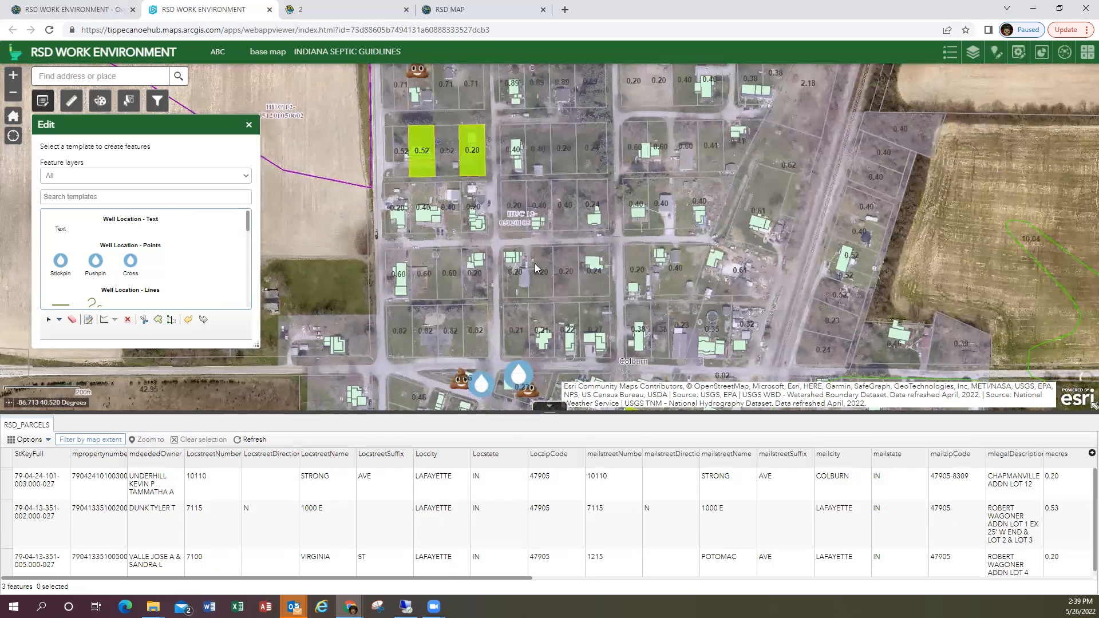
# - Survey the map southwest from Colburn along the Hoosier Heartland Highway, past the Buck Creek district to the area farther south
pyautogui.scroll(-1, 535, 268)
pyautogui.scroll(-2, 537, 267)
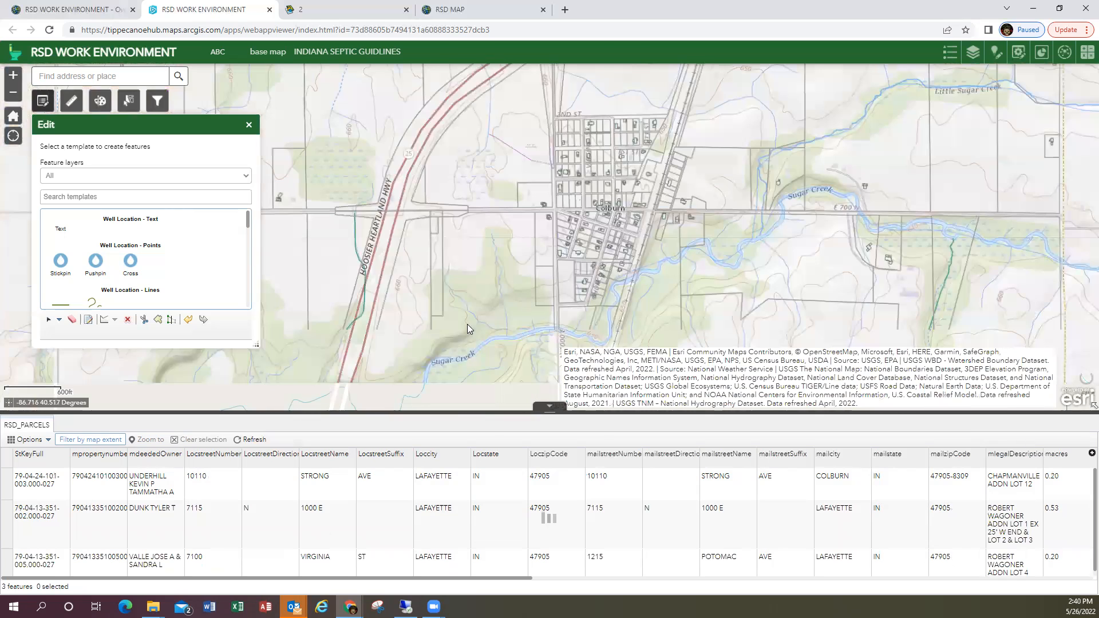
pyautogui.scroll(-1, 467, 324)
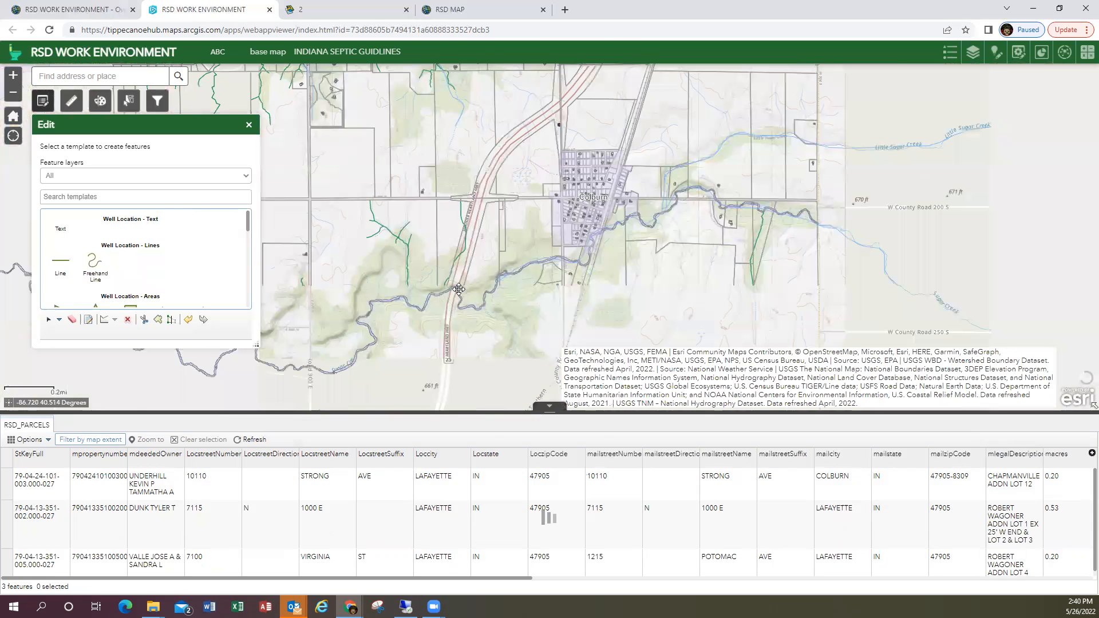
pyautogui.moveTo(459, 289); pyautogui.dragTo(467, 258)
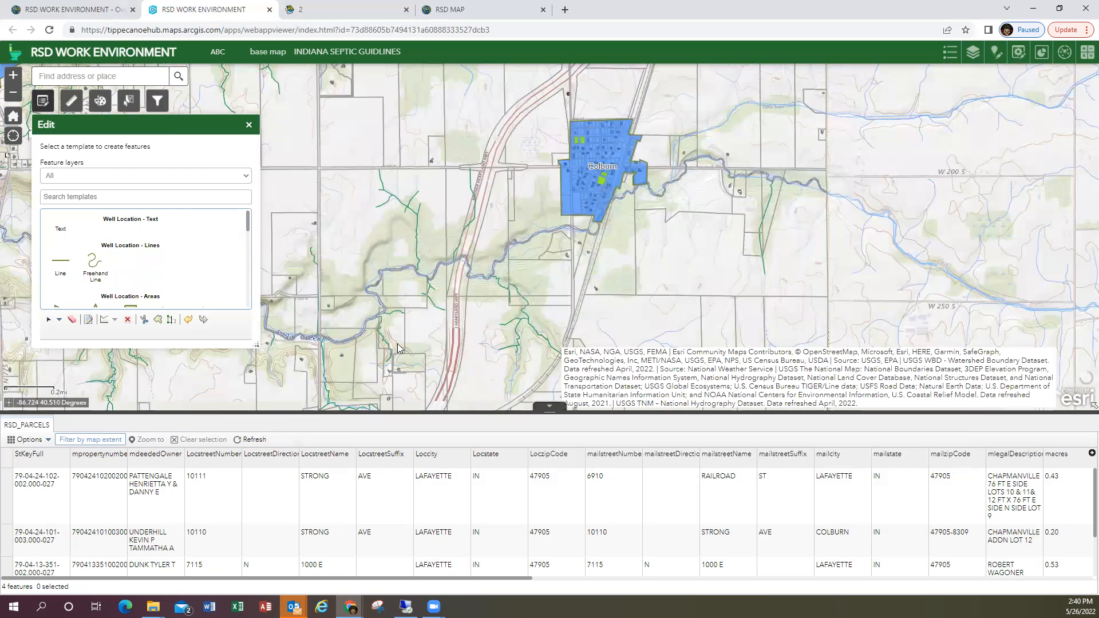
pyautogui.moveTo(400, 345); pyautogui.dragTo(548, 218)
pyautogui.moveTo(392, 355); pyautogui.dragTo(512, 237)
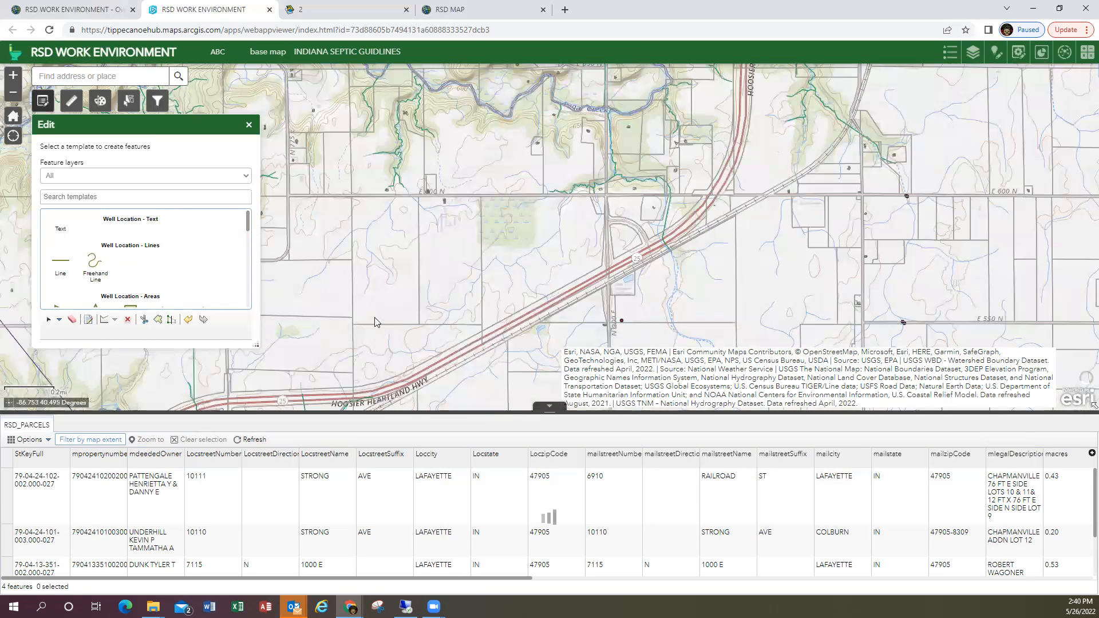
pyautogui.moveTo(374, 317); pyautogui.dragTo(505, 220)
pyautogui.moveTo(383, 322); pyautogui.dragTo(504, 223)
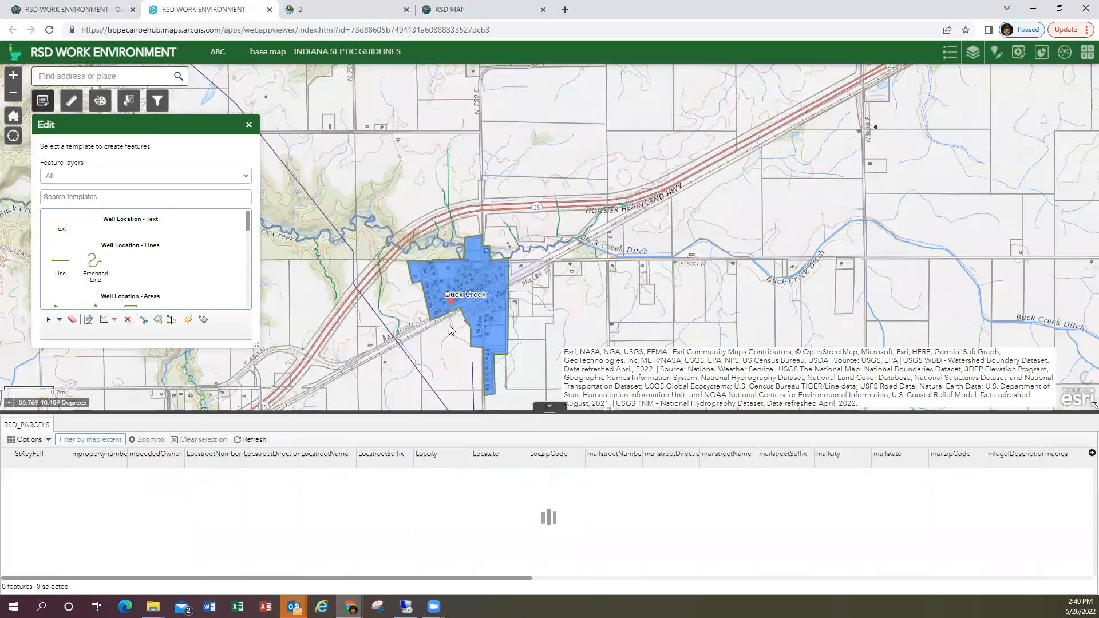
pyautogui.moveTo(450, 330); pyautogui.dragTo(517, 234)
pyautogui.moveTo(433, 321); pyautogui.dragTo(469, 204)
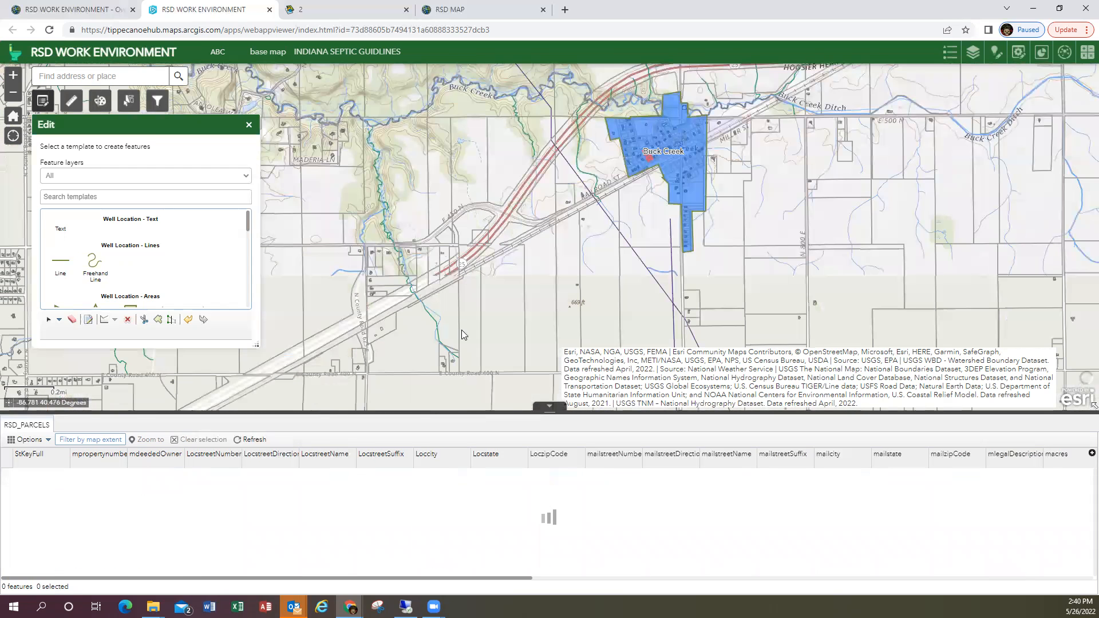
pyautogui.scroll(-1, 463, 335)
pyautogui.moveTo(467, 341); pyautogui.dragTo(486, 211)
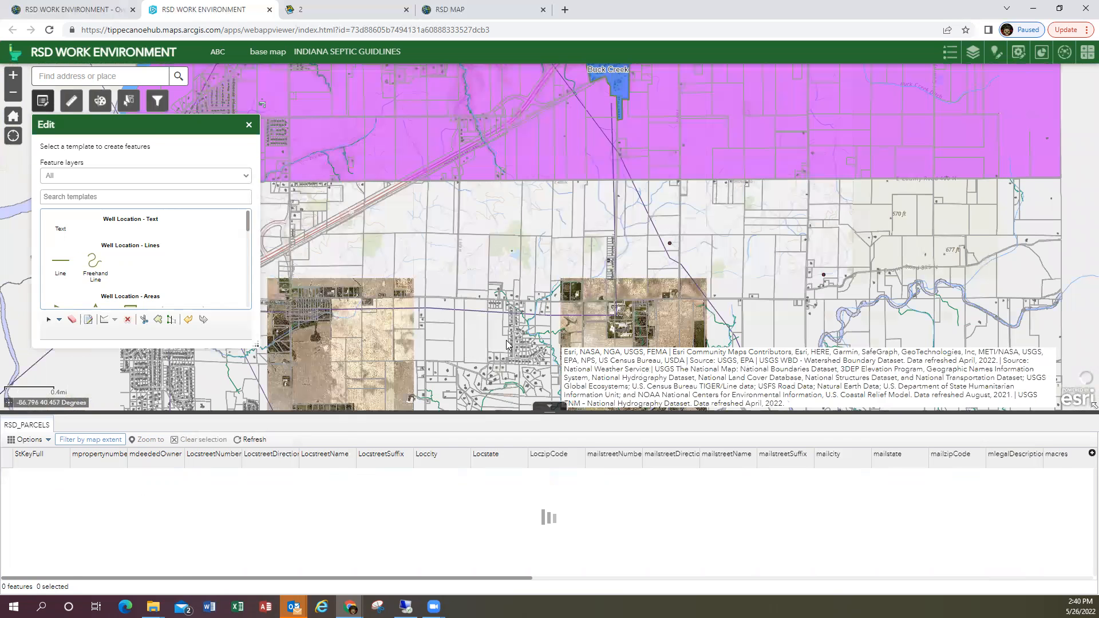
# - Examine the housing area along E 300 N near N 625 E, query a spot there and close the pop-up
pyautogui.scroll(2, 507, 343)
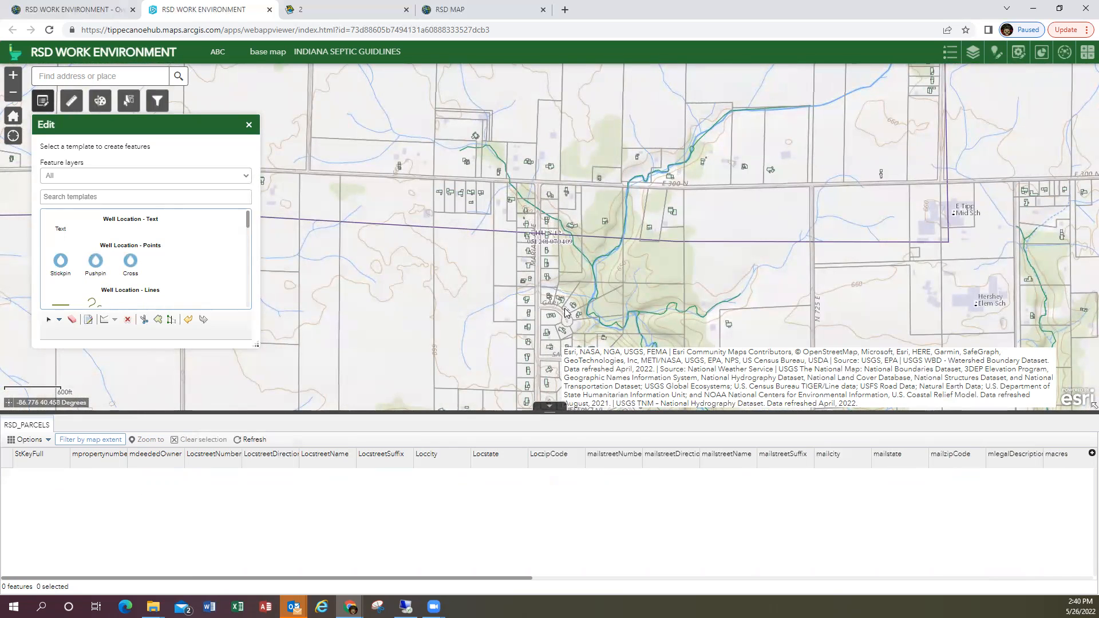
pyautogui.scroll(-2, 565, 312)
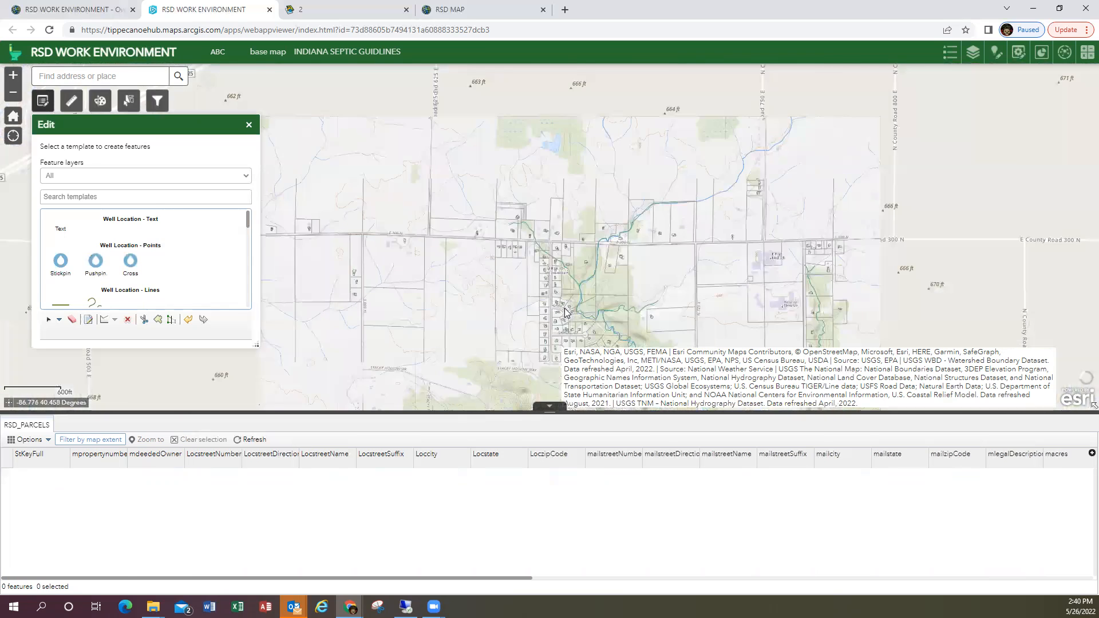
pyautogui.click(517, 241)
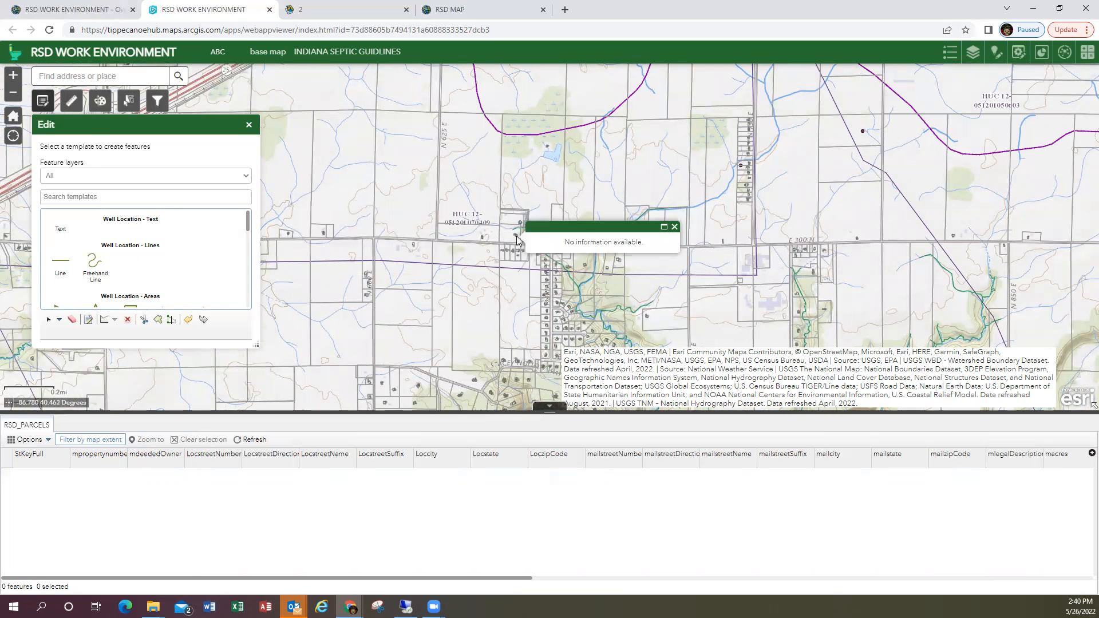
pyautogui.click(657, 229)
pyautogui.scroll(-1, 608, 271)
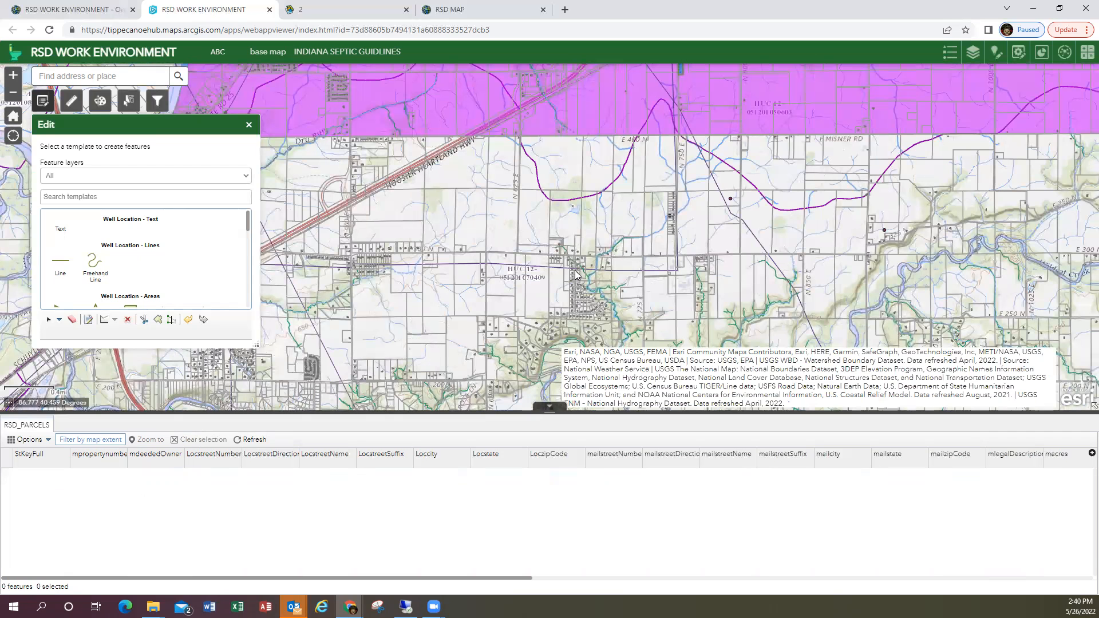
pyautogui.scroll(-1, 575, 274)
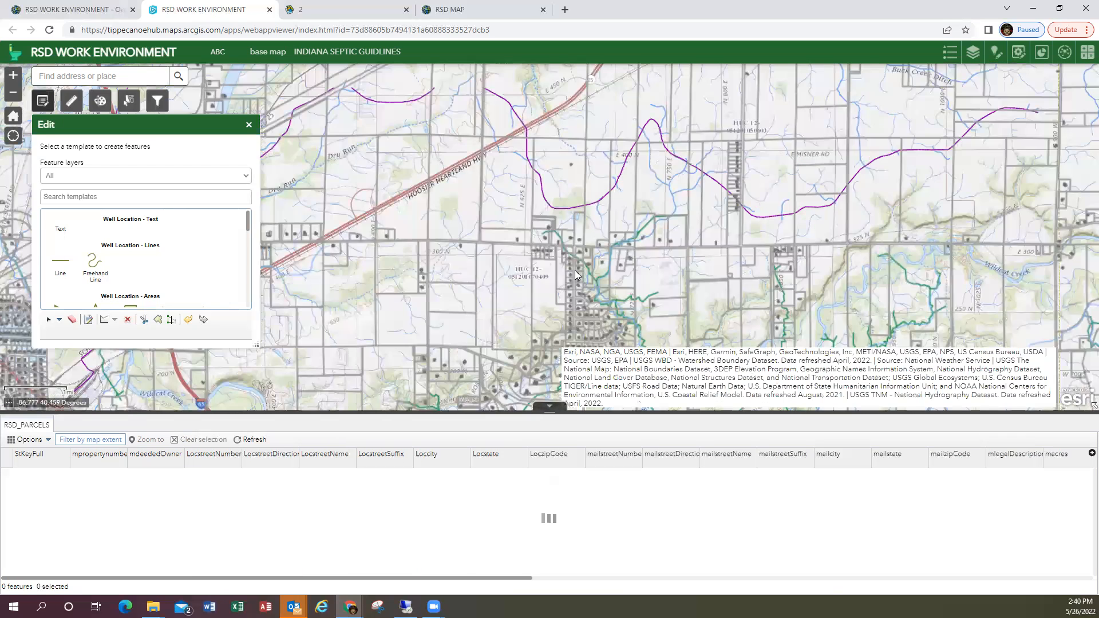
pyautogui.scroll(1, 577, 236)
pyautogui.moveTo(506, 252); pyautogui.dragTo(475, 285)
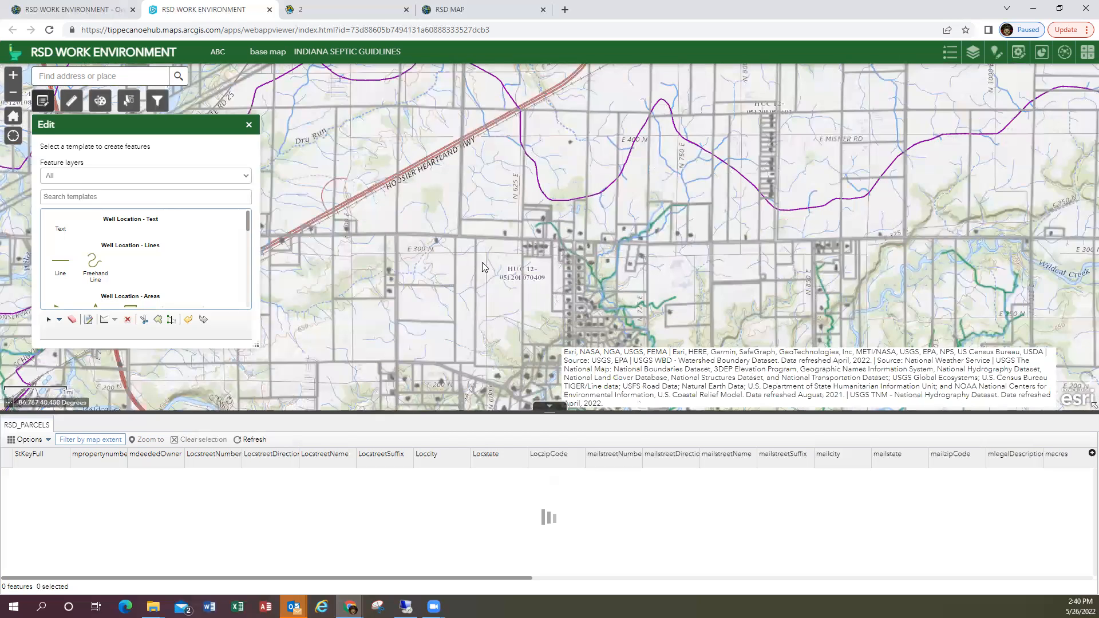
# - Close the feature template editor and bring the map back to the shaded district around Buck Creek
pyautogui.scroll(-1, 466, 291)
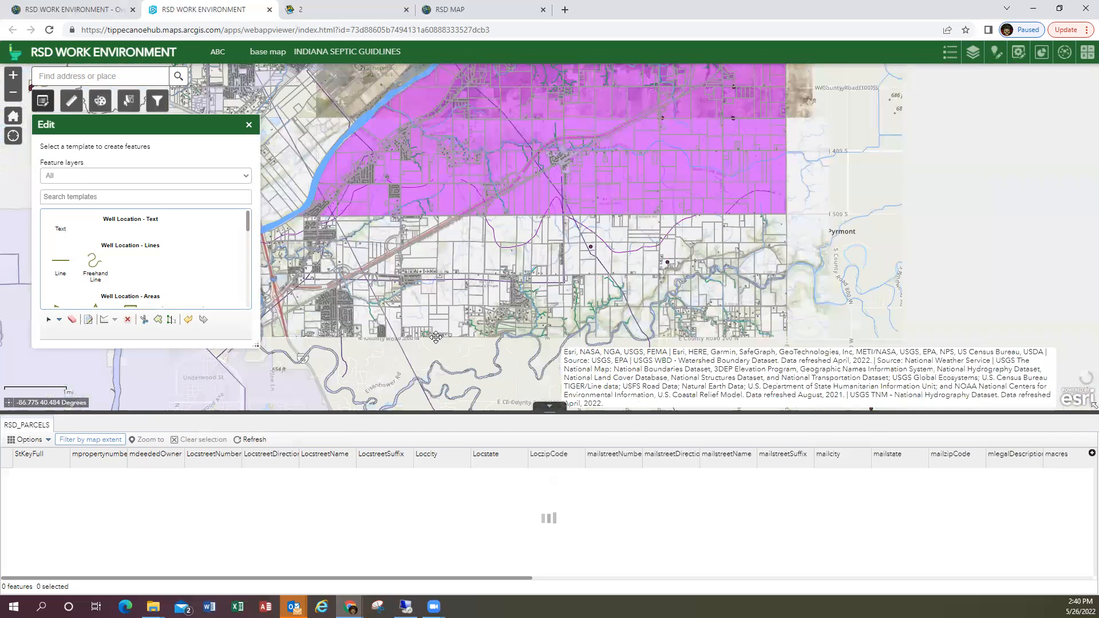
pyautogui.click(248, 126)
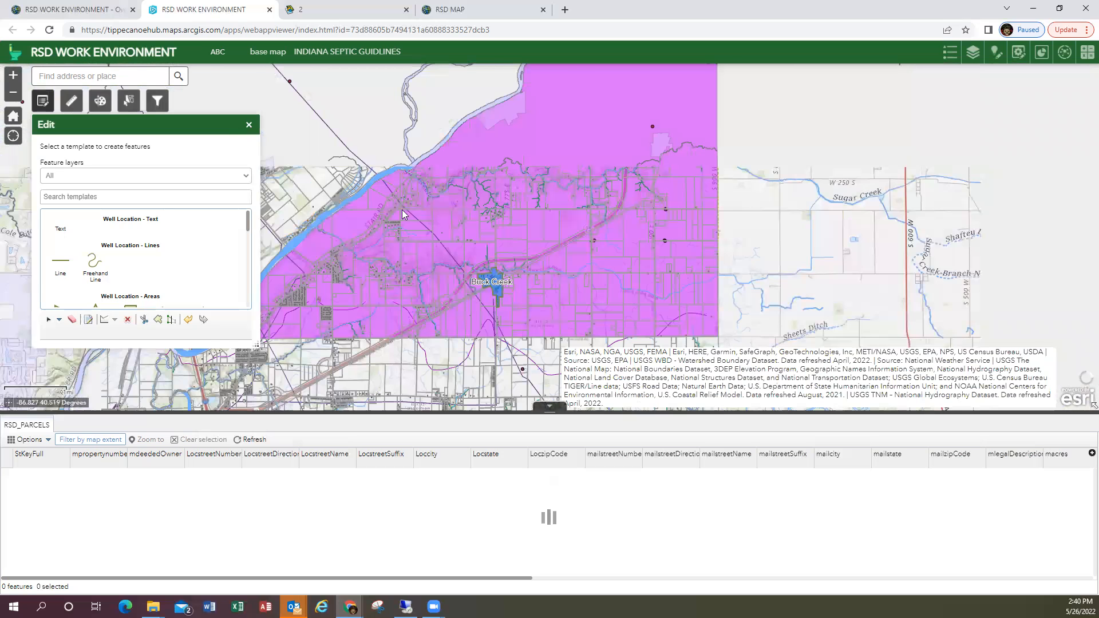
pyautogui.moveTo(576, 228); pyautogui.dragTo(571, 280)
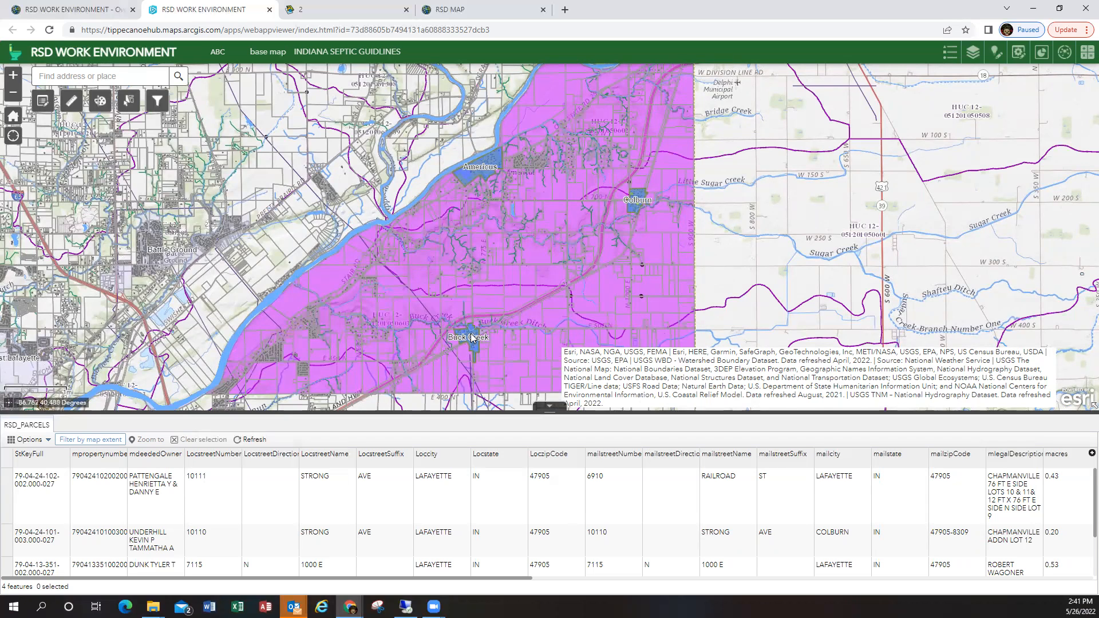
# - Examine Buck Creek's parcels, the well and septic symbols, and the creek along the town's north edge
pyautogui.scroll(1, 470, 333)
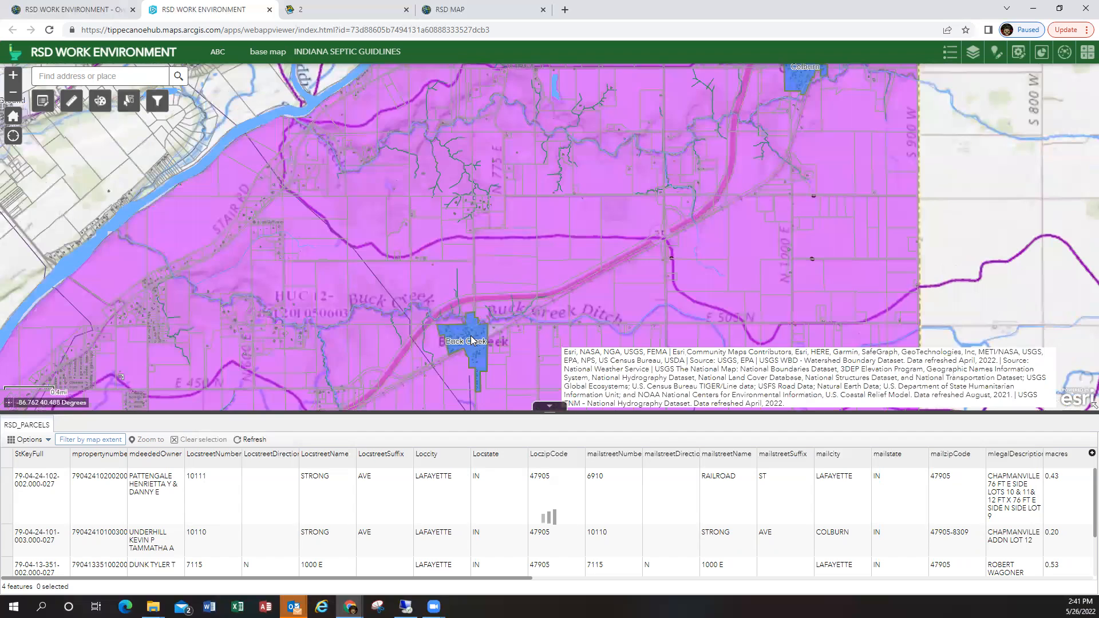
pyautogui.scroll(1, 470, 340)
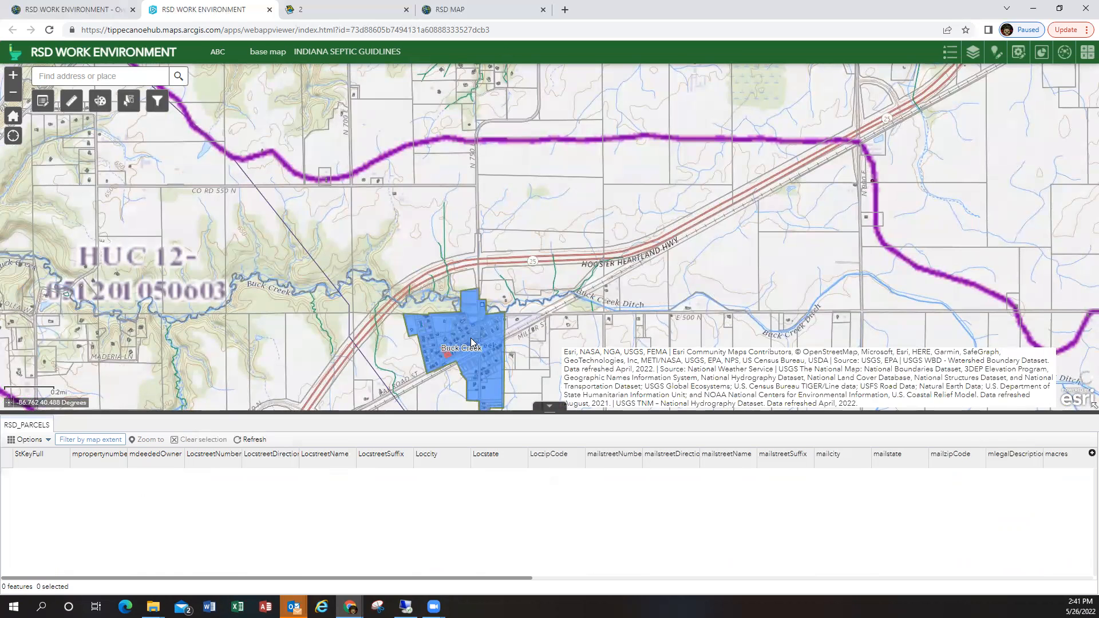
pyautogui.scroll(1, 470, 341)
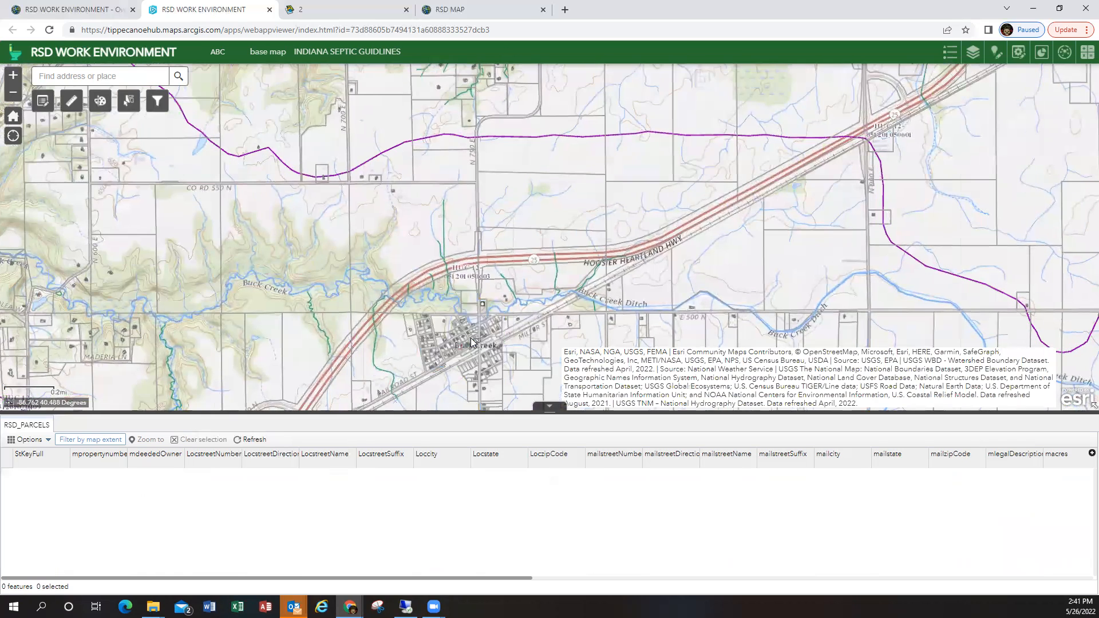
pyautogui.scroll(1, 471, 338)
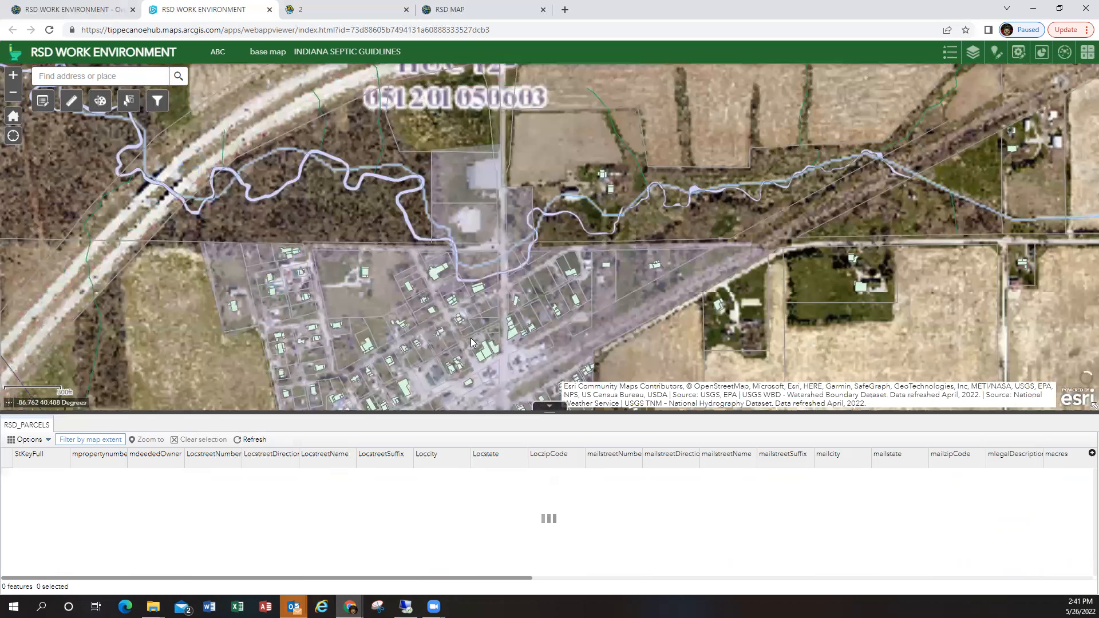
pyautogui.scroll(1, 470, 342)
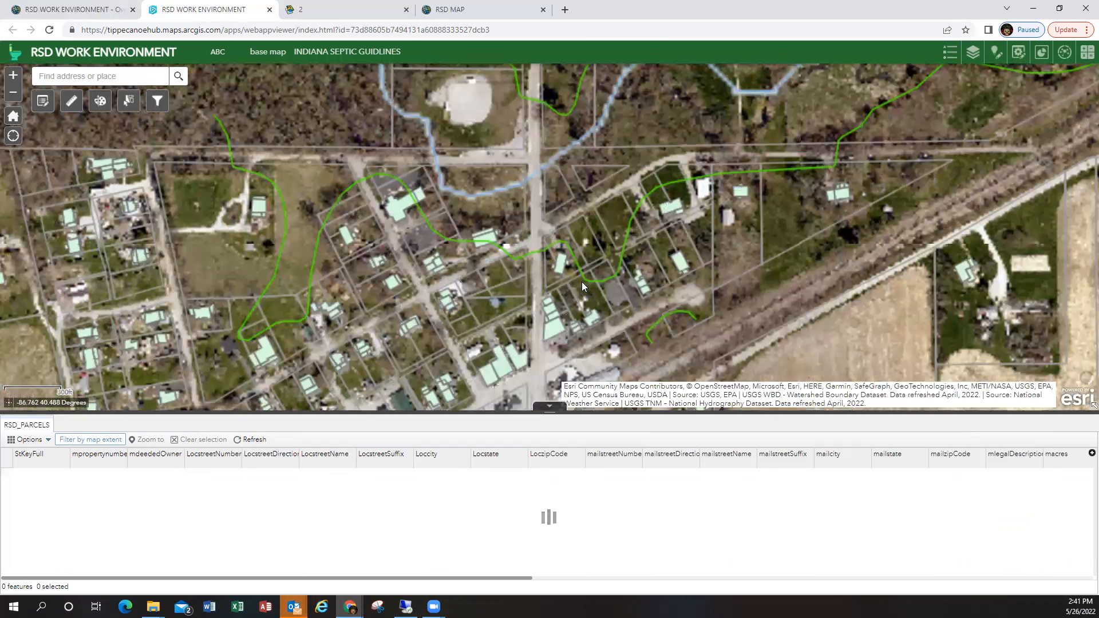
pyautogui.scroll(1, 507, 212)
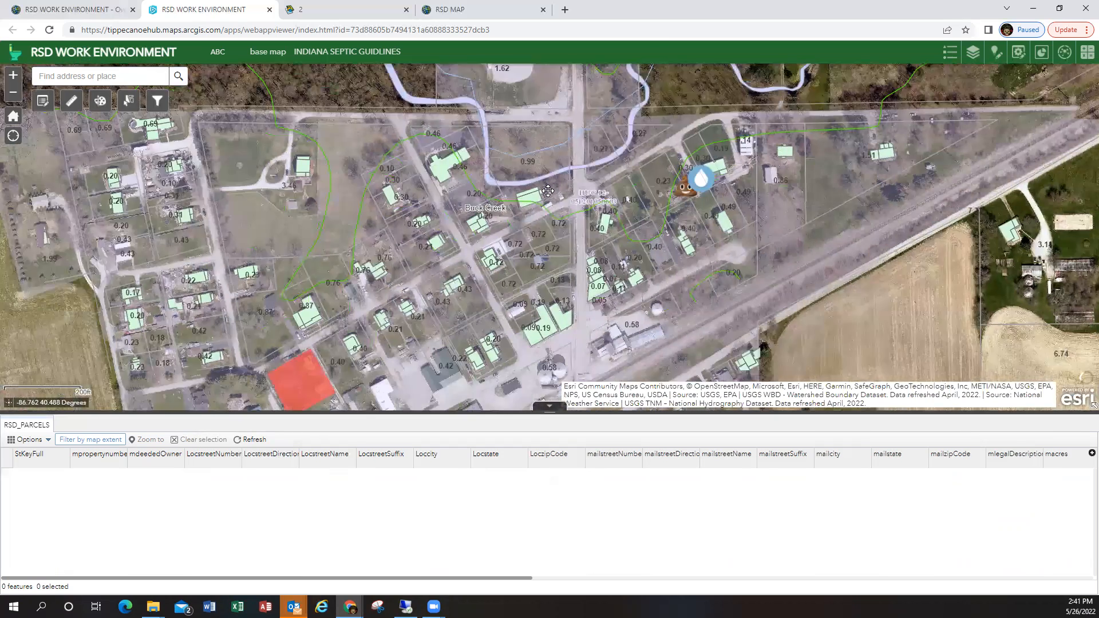
pyautogui.moveTo(432, 295); pyautogui.dragTo(478, 271)
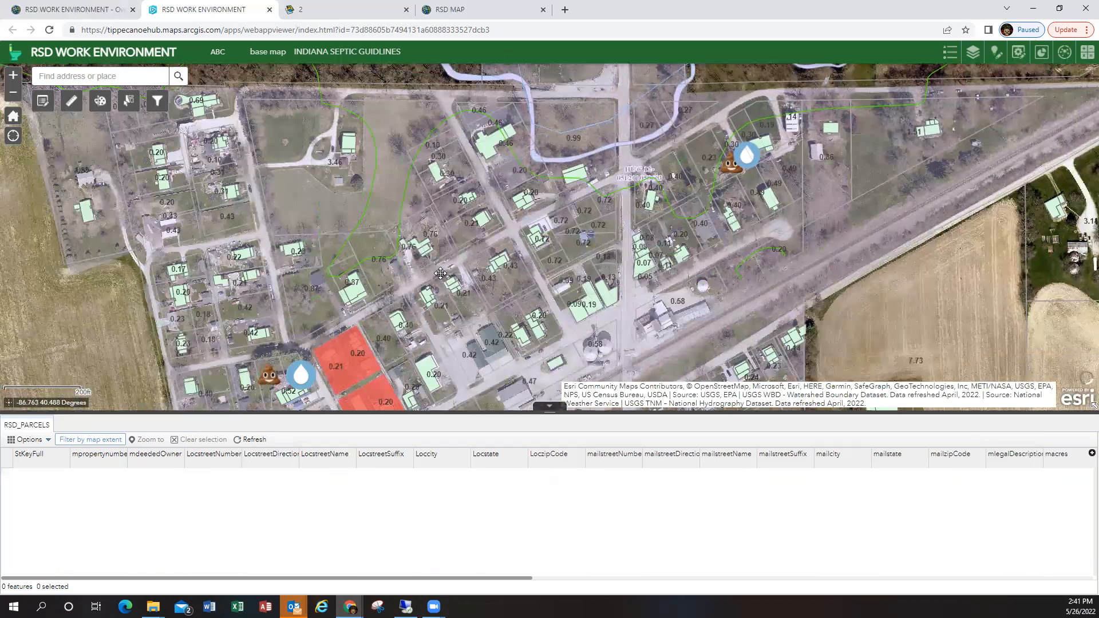
pyautogui.moveTo(569, 225); pyautogui.dragTo(457, 341)
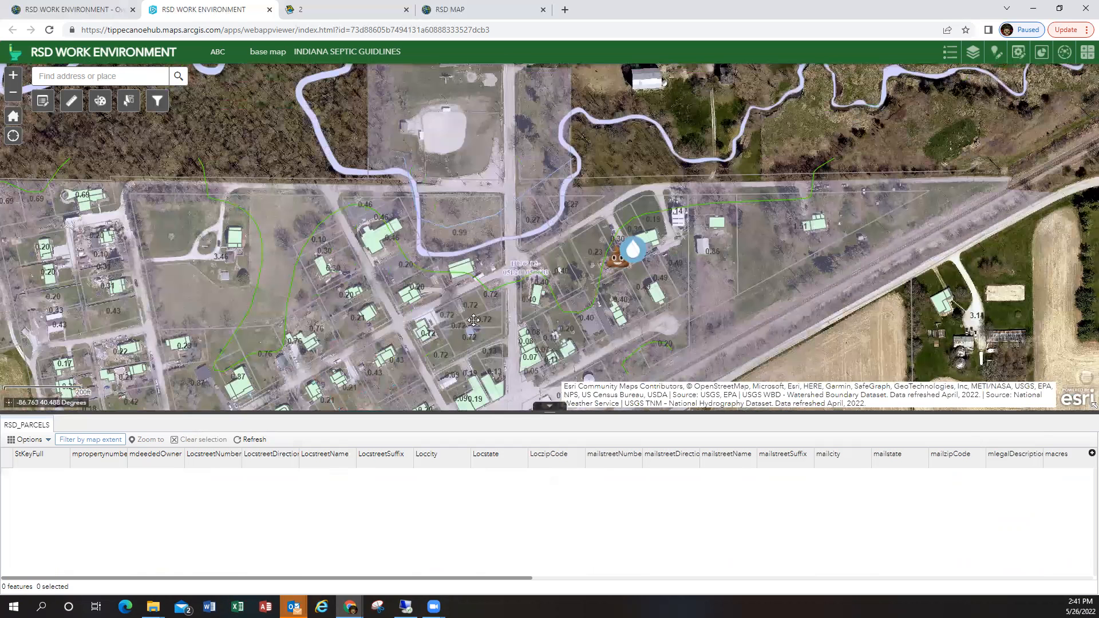
pyautogui.moveTo(507, 314); pyautogui.dragTo(603, 154)
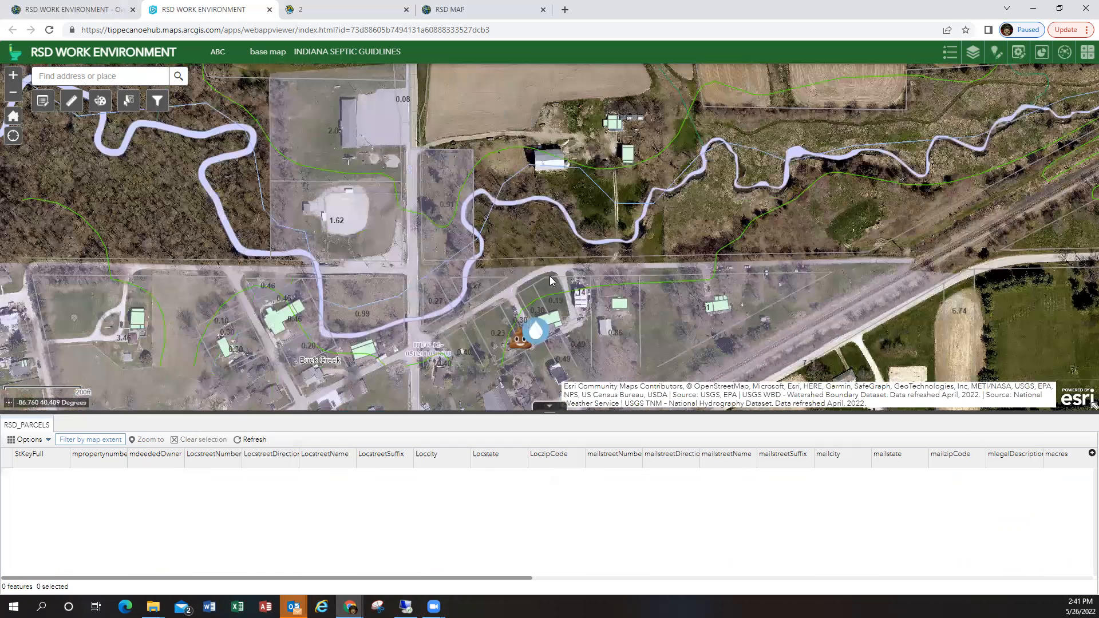
pyautogui.scroll(1, 462, 254)
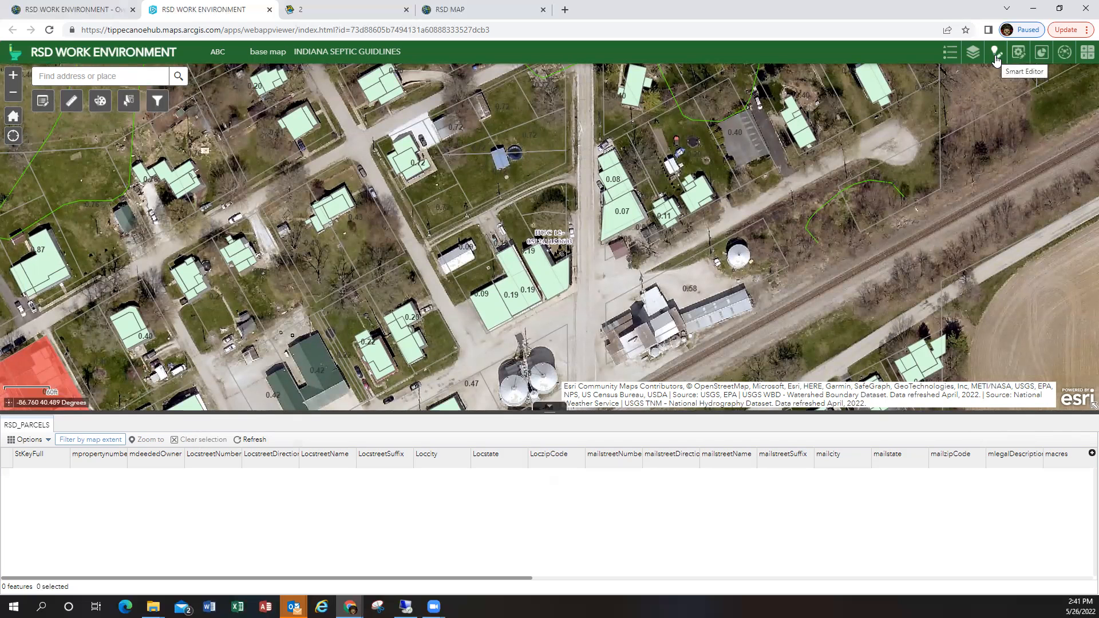
# - Open the Batch Attribute Editor with only the RSD_PARCELS layer enabled and try to select Buck Creek parcels with a straight line
pyautogui.click(1016, 55)
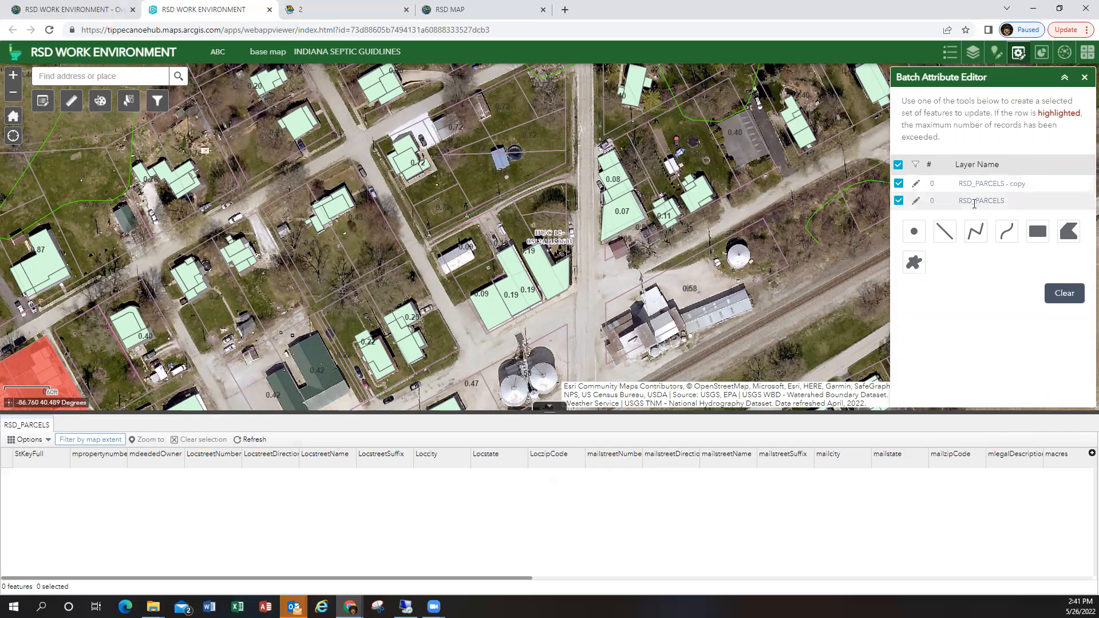
pyautogui.click(898, 202)
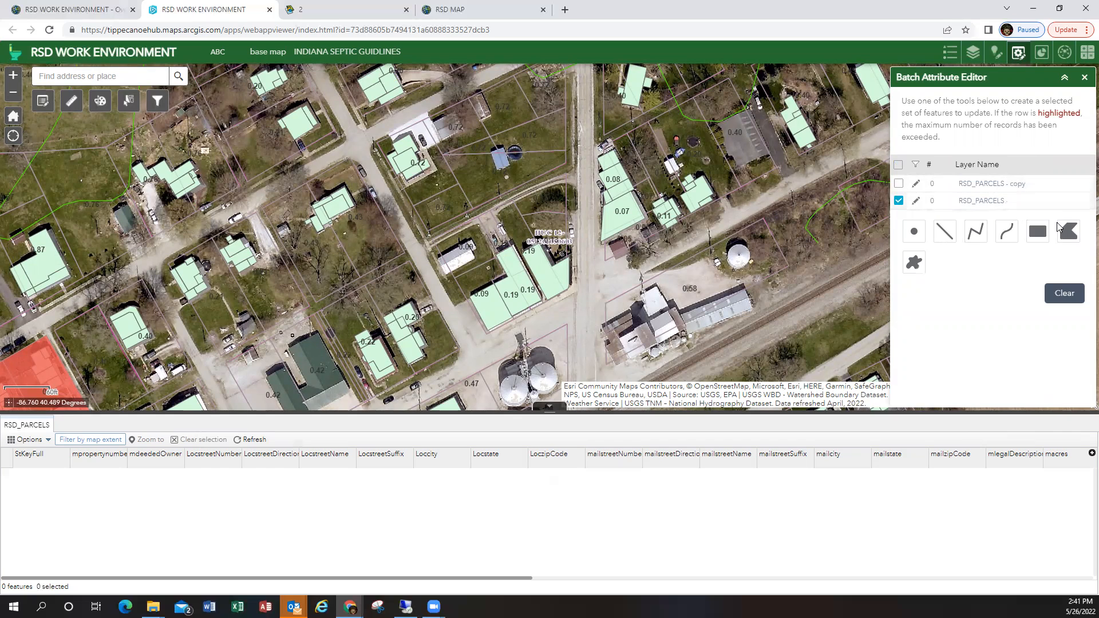
pyautogui.click(944, 232)
pyautogui.moveTo(275, 89)
pyautogui.mouseDown()
pyautogui.moveTo(295, 145)
pyautogui.moveTo(427, 362)
pyautogui.mouseUp()
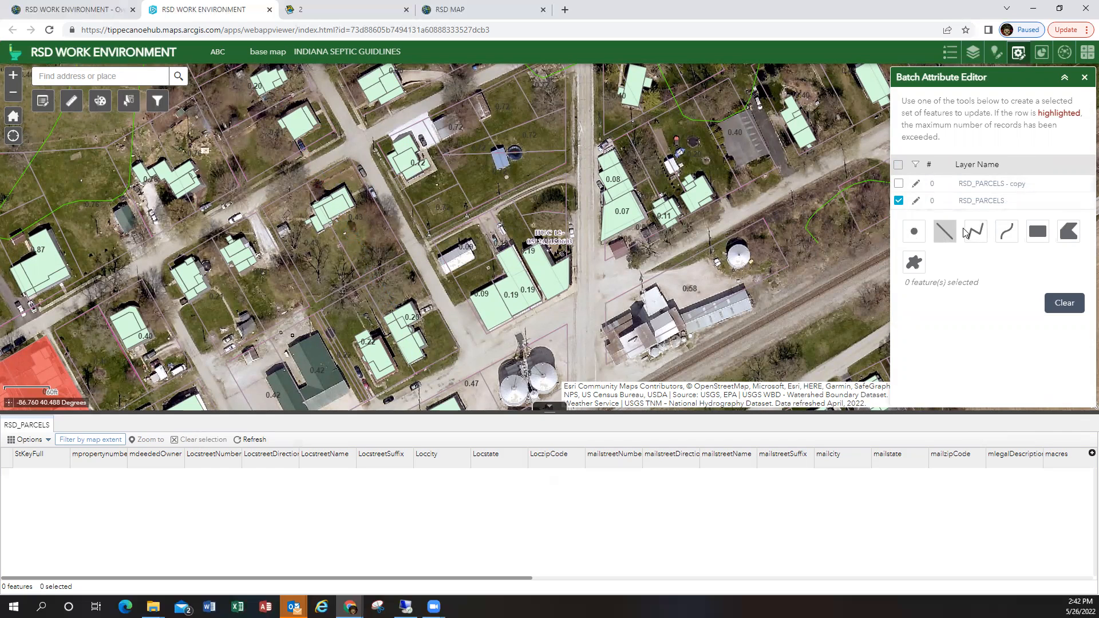
# - Try to select the same Buck Creek parcels with a freehand line and with a rectangle
pyautogui.click(1007, 231)
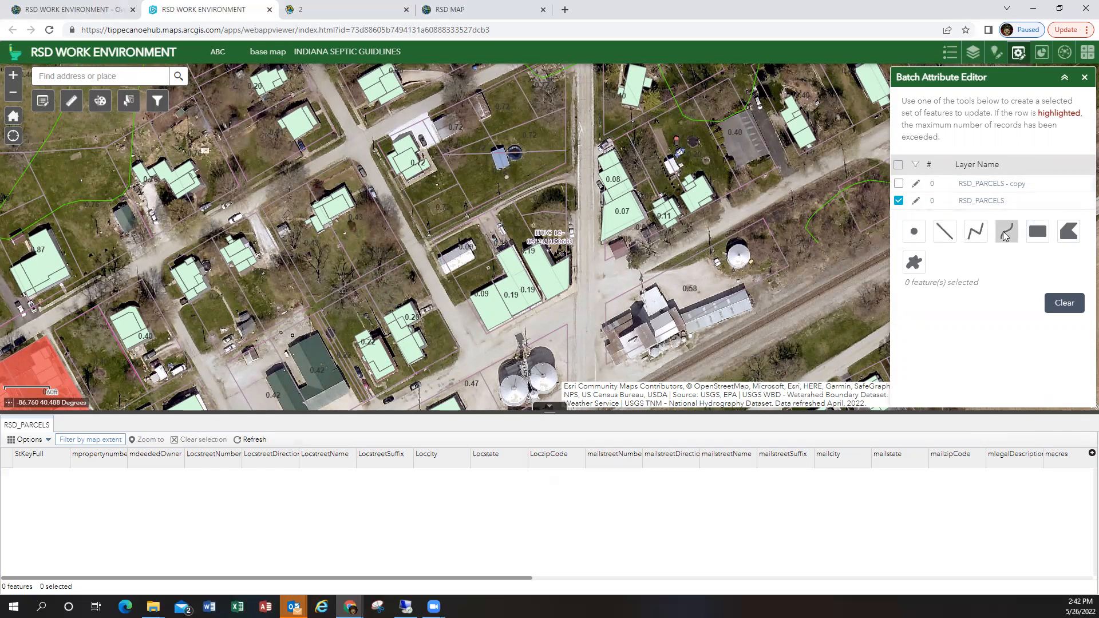
pyautogui.moveTo(285, 91); pyautogui.dragTo(387, 310)
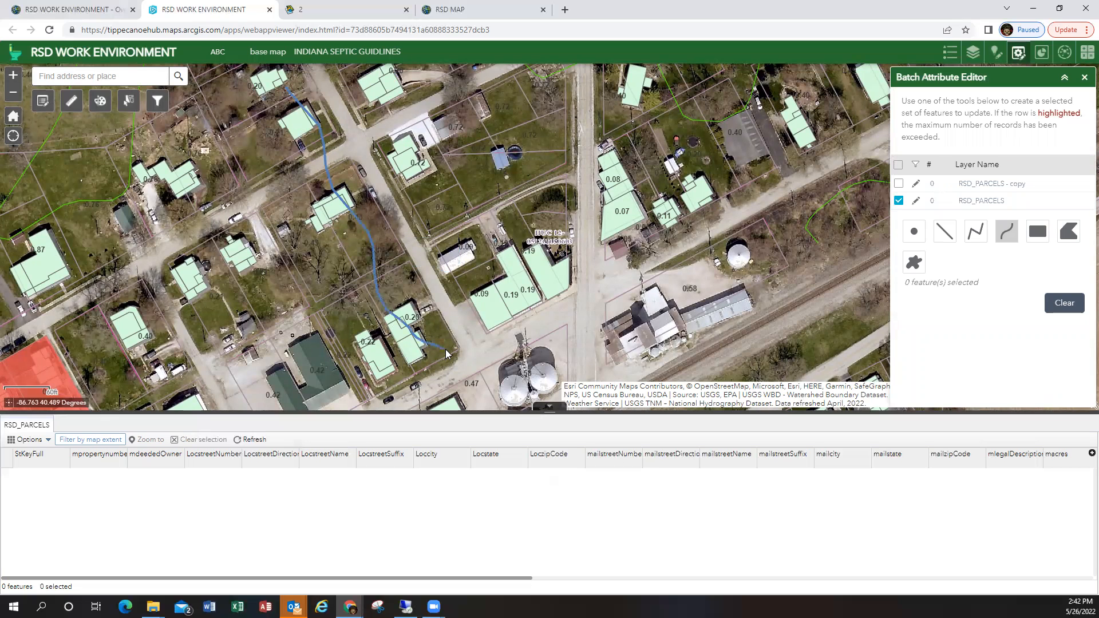
pyautogui.moveTo(445, 349); pyautogui.dragTo(446, 350)
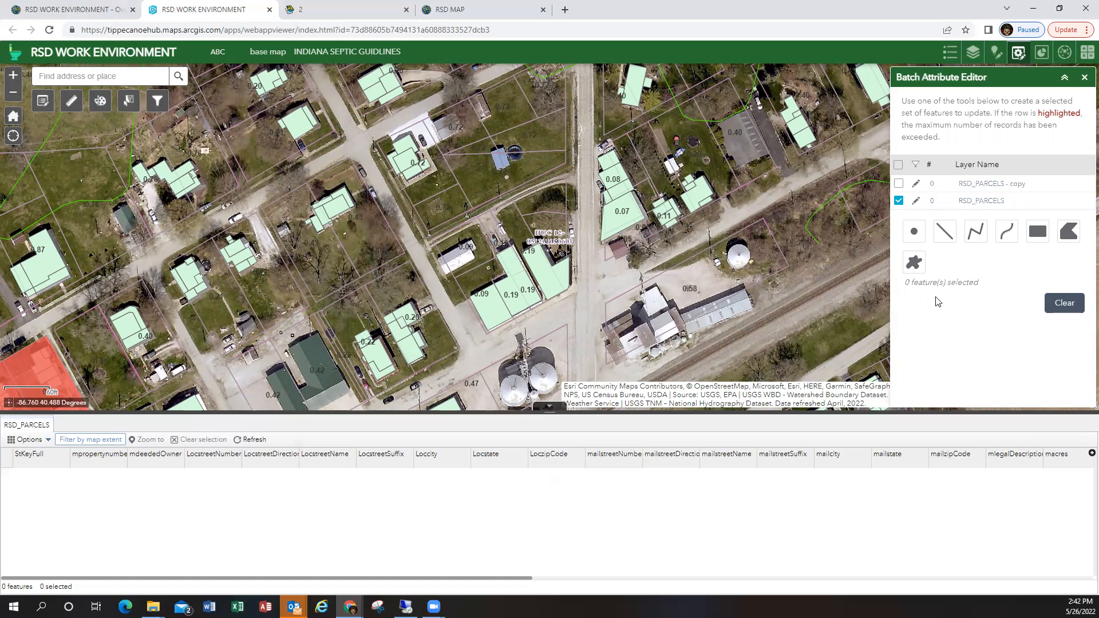
pyautogui.click(1038, 231)
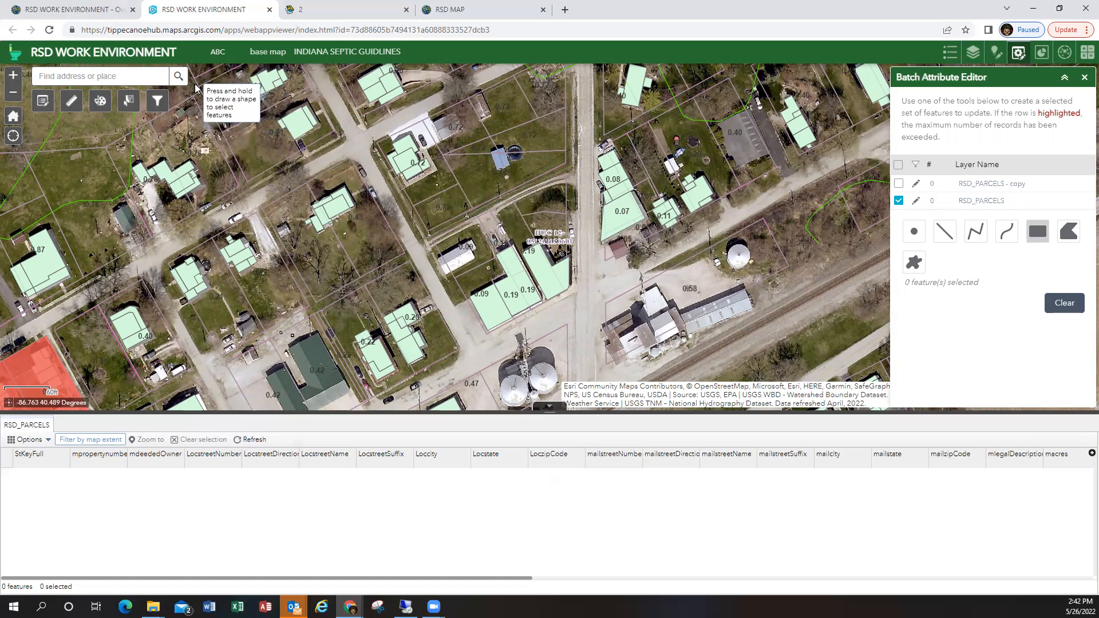
pyautogui.moveTo(195, 86); pyautogui.dragTo(619, 359)
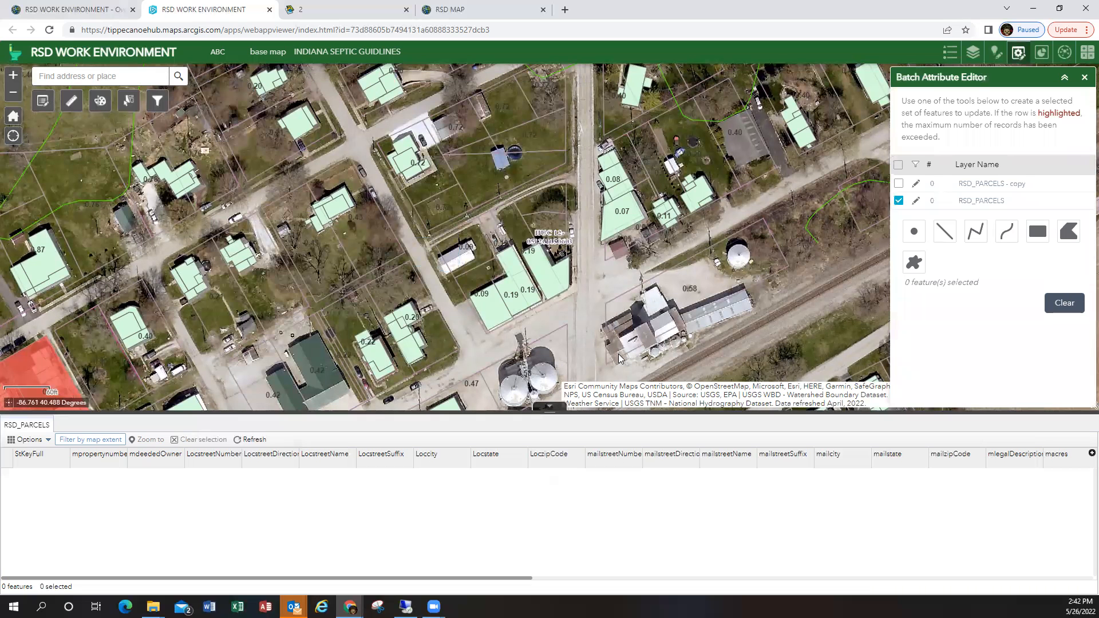
# - Include the RSD_PARCELS - copy layer and select the diagonal row of parcels northwest of Buck Creek's silos with a straight line
pyautogui.click(899, 184)
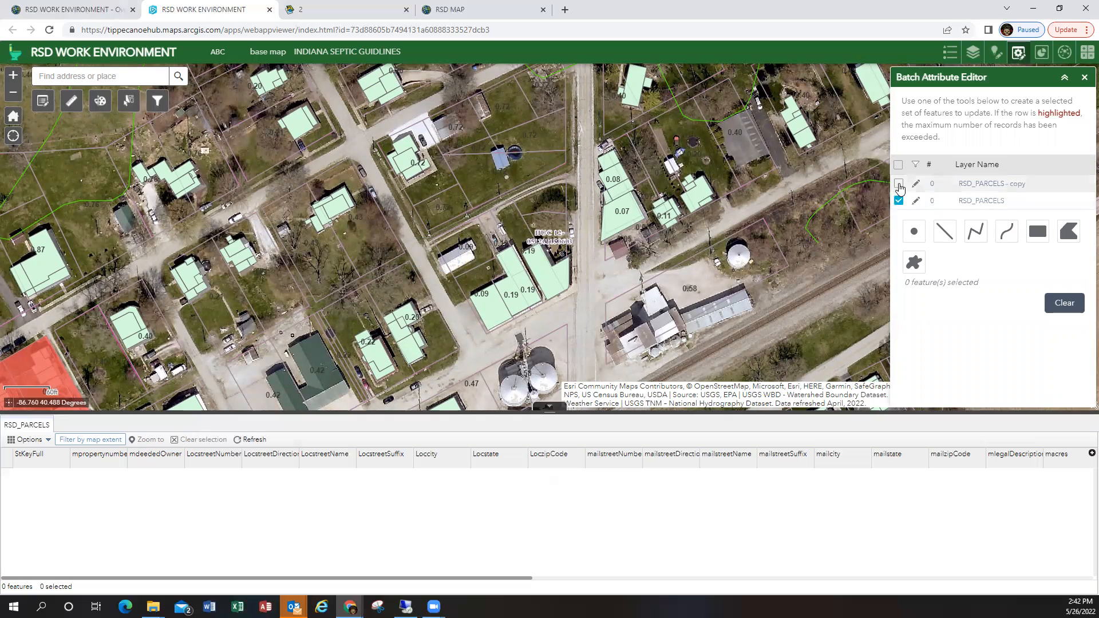
pyautogui.moveTo(513, 114); pyautogui.dragTo(470, 199)
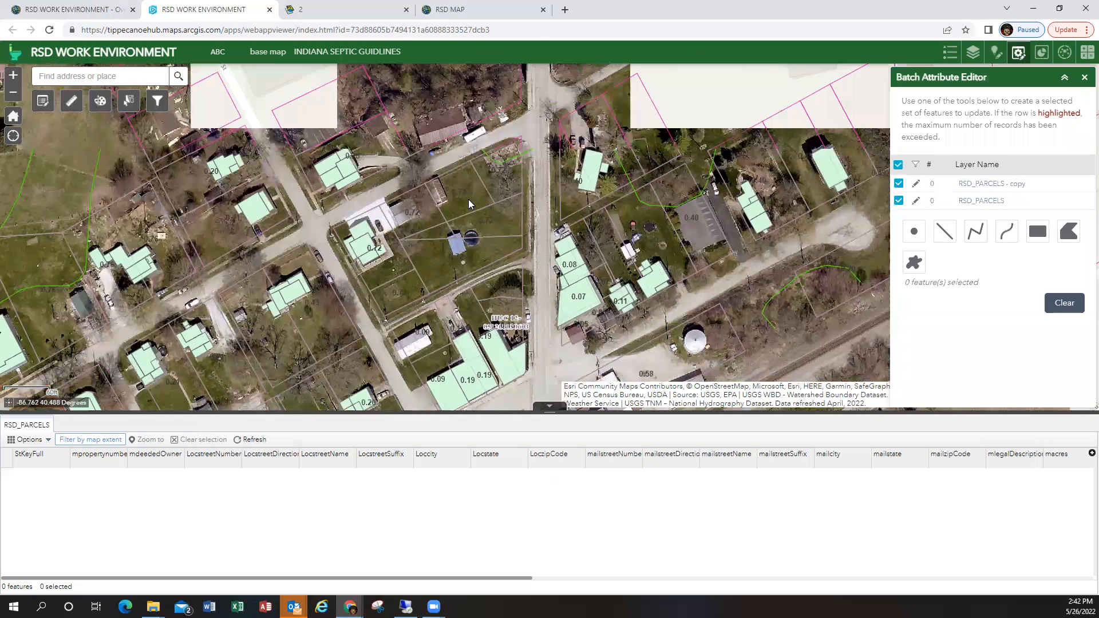
pyautogui.scroll(-2, 447, 162)
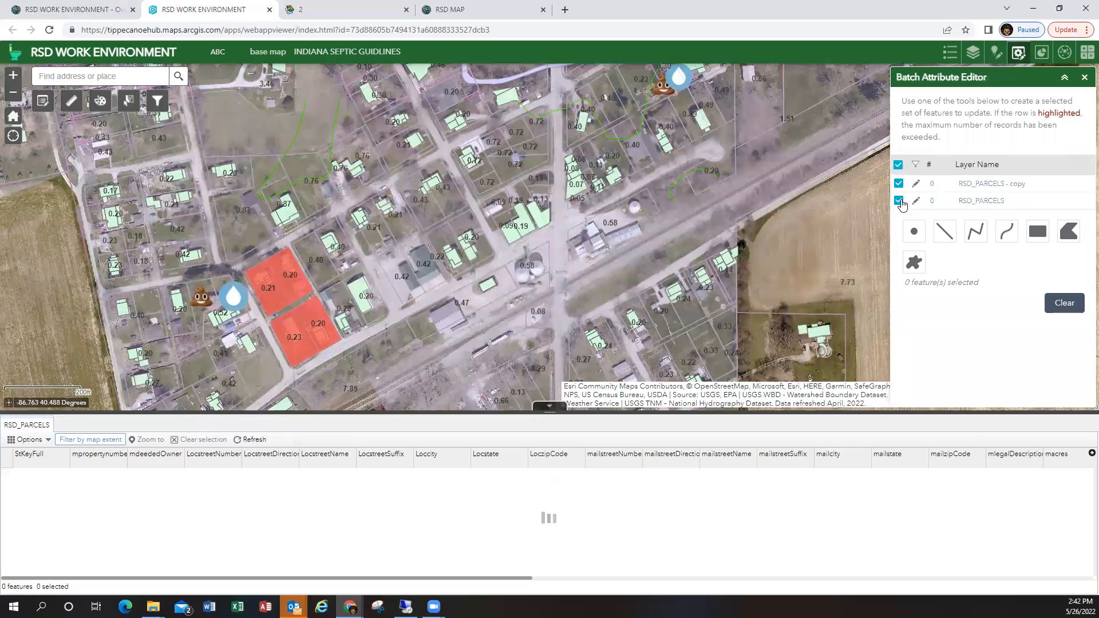
pyautogui.click(944, 231)
pyautogui.moveTo(399, 95); pyautogui.dragTo(485, 265)
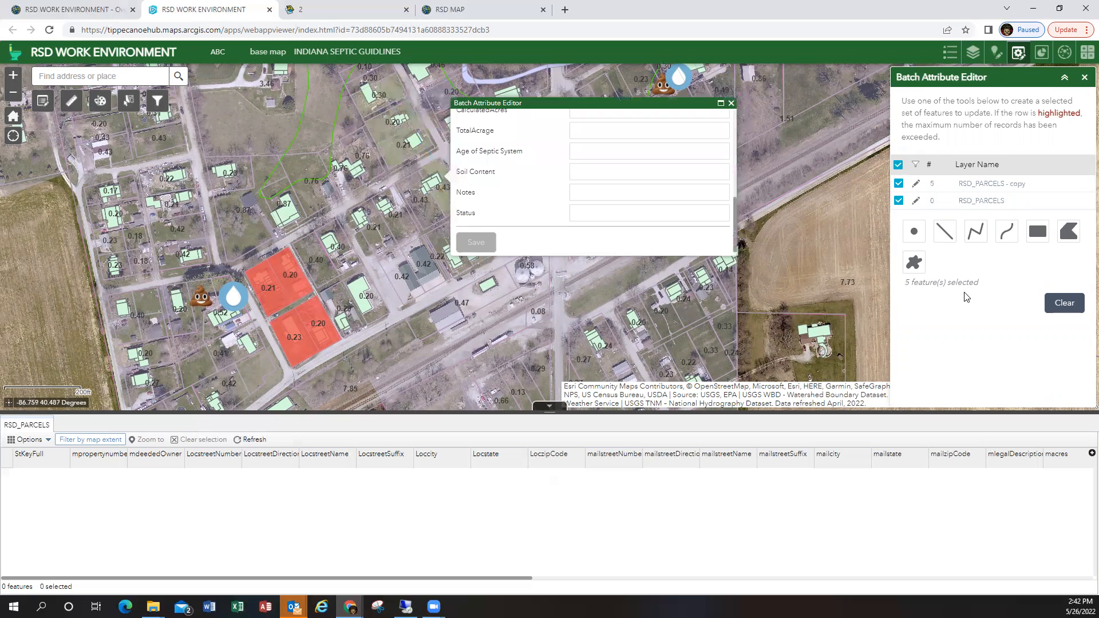
# - Set the Status attribute of the selected parcels to yes and save the batch edit
pyautogui.scroll(5, 600, 174)
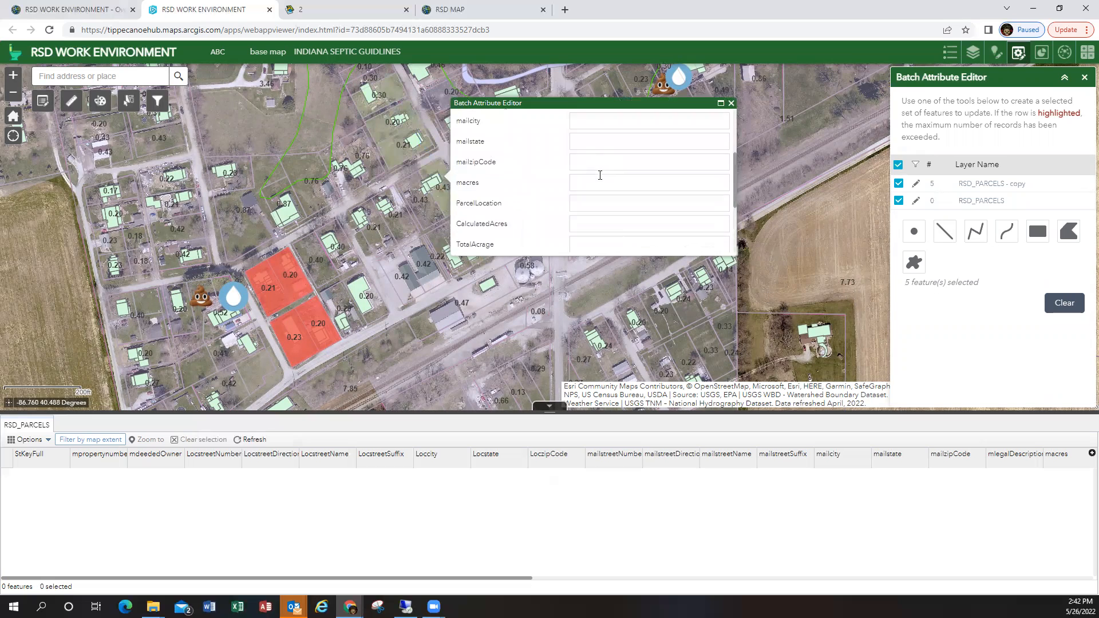
pyautogui.scroll(-5, 600, 174)
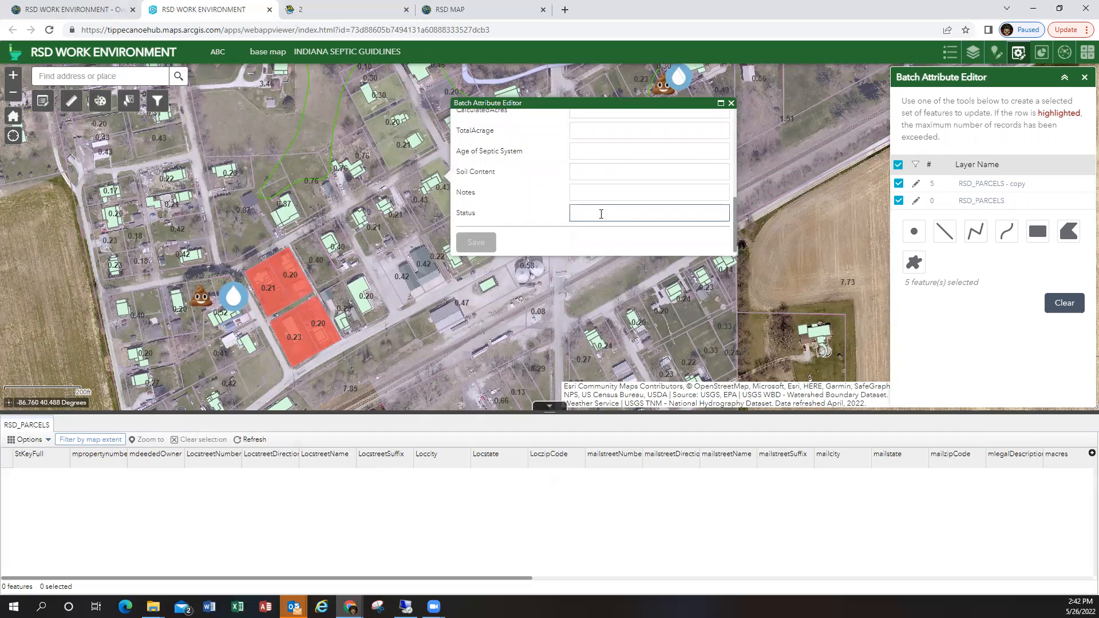
pyautogui.write('yes')
pyautogui.click(606, 195)
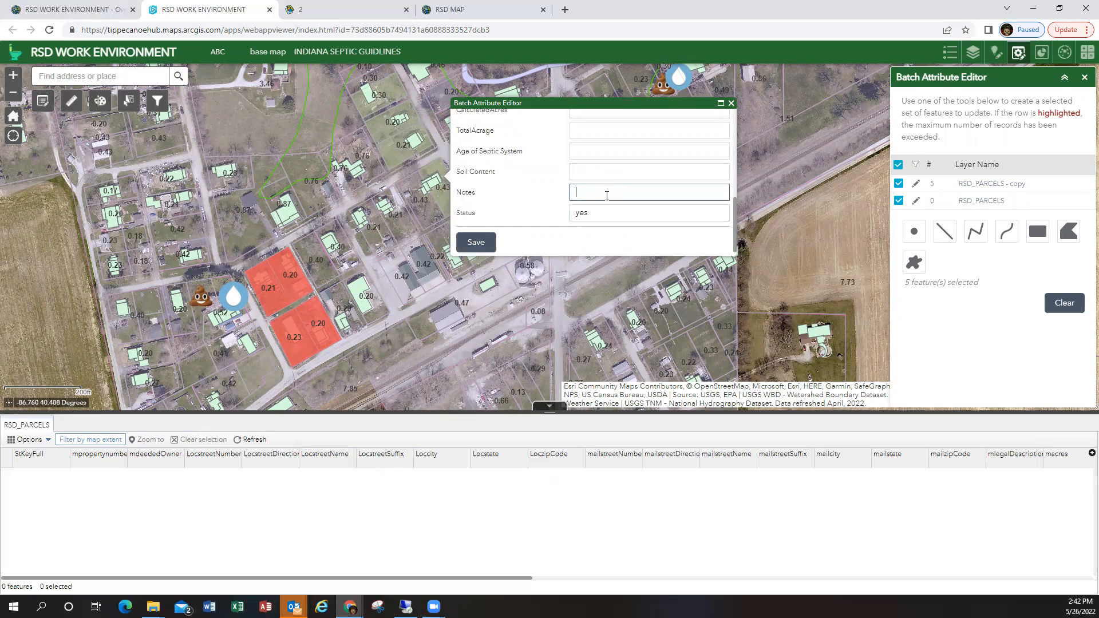
pyautogui.click(475, 241)
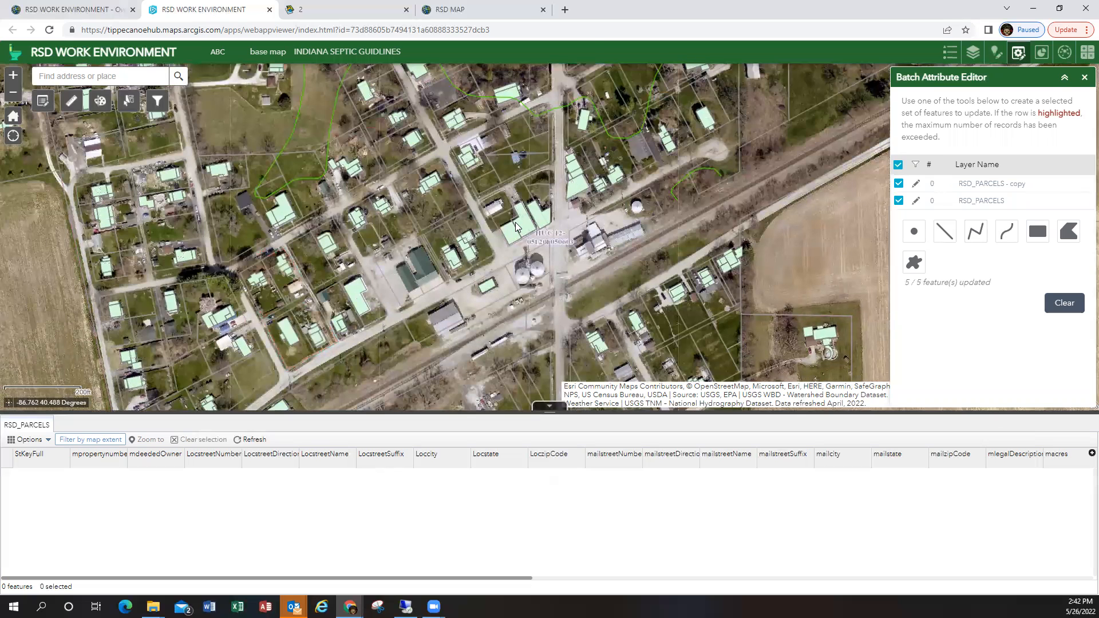
# - Select the row of green parcels with a straight line, set their Status to no and save the batch edit
pyautogui.scroll(1, 515, 222)
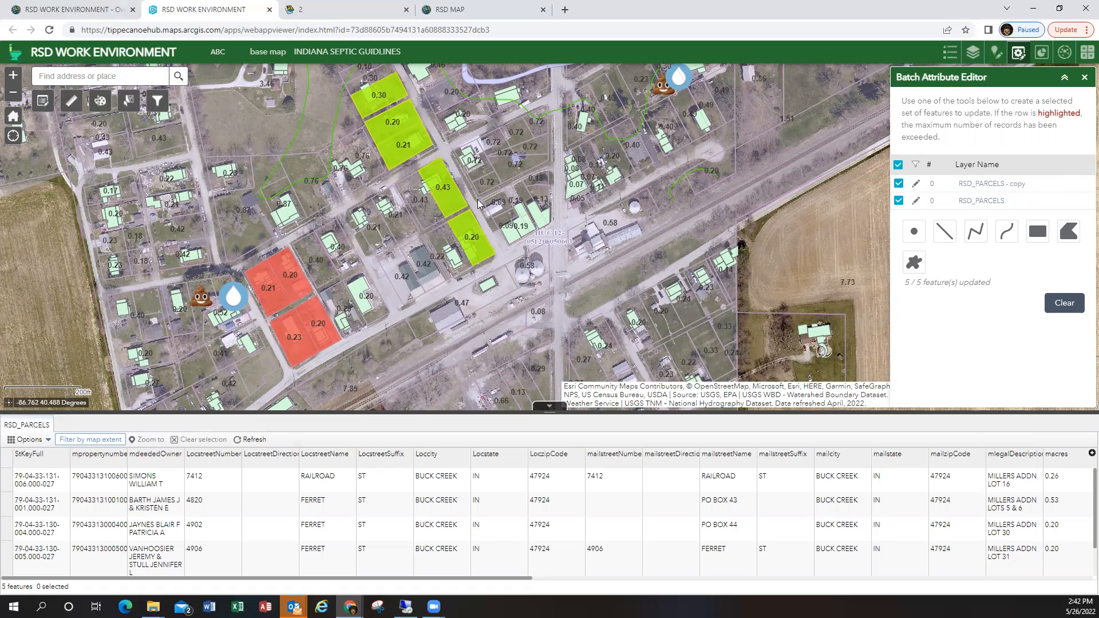
pyautogui.click(949, 234)
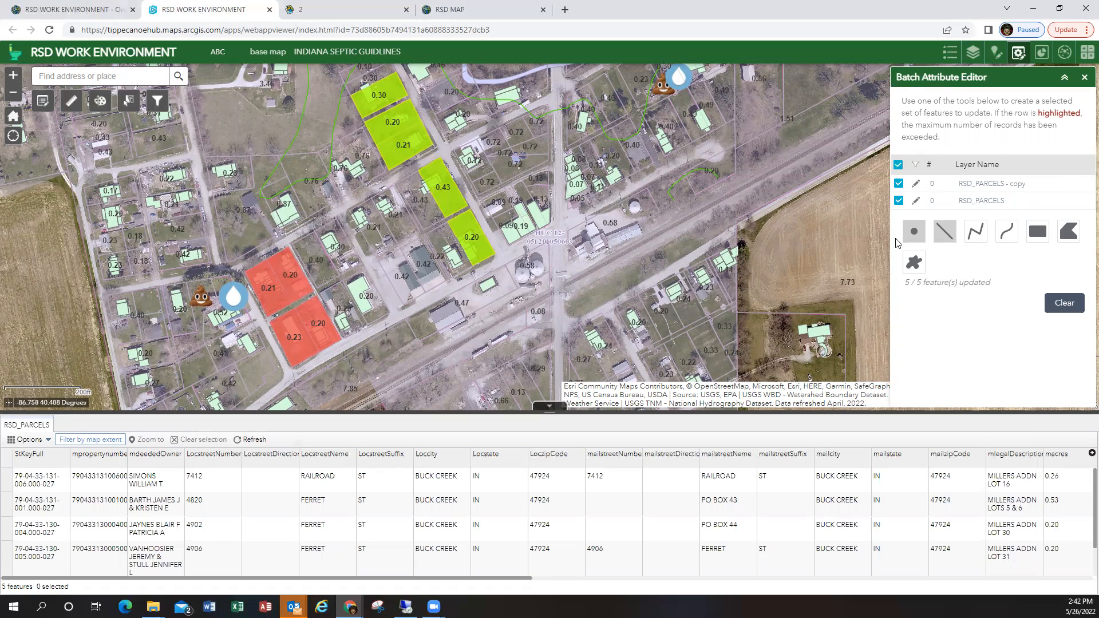
pyautogui.moveTo(377, 85); pyautogui.dragTo(483, 253)
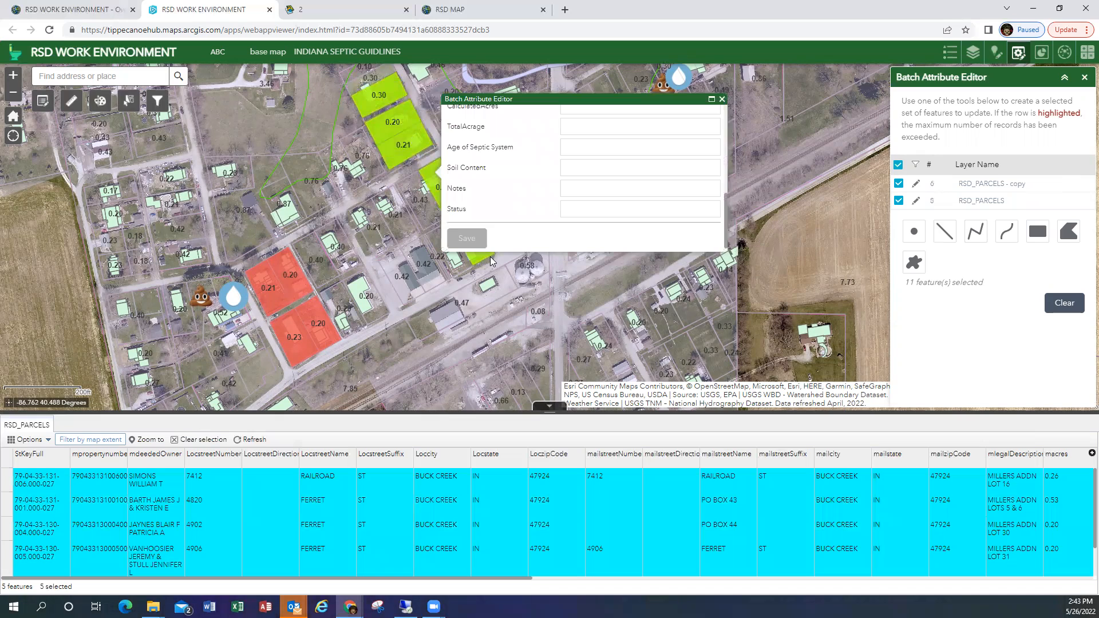
pyautogui.click(581, 205)
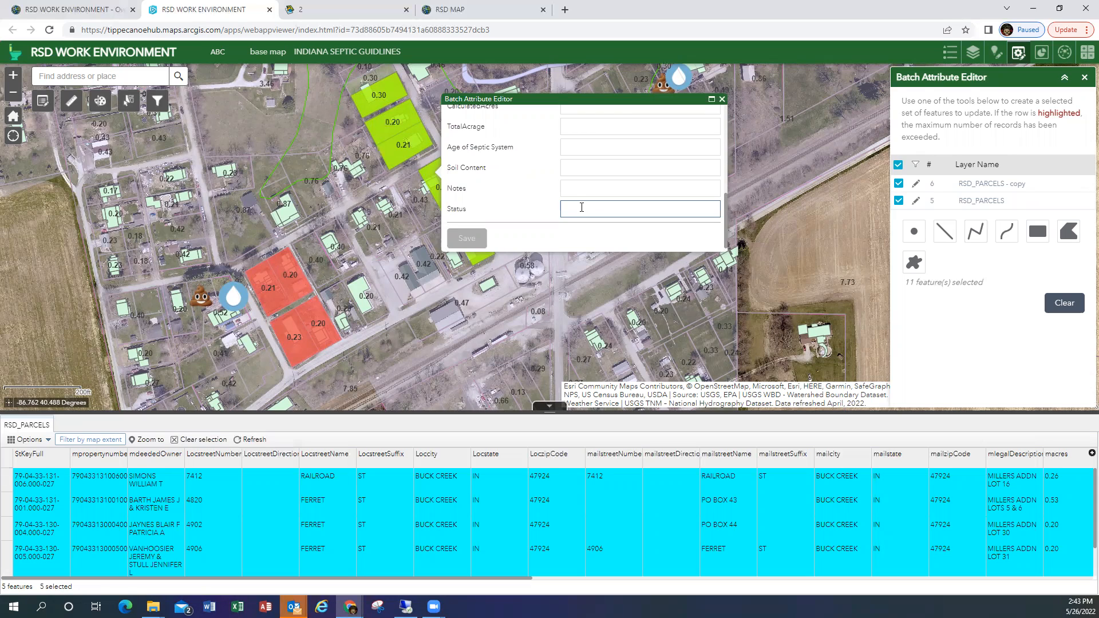
pyautogui.write('no')
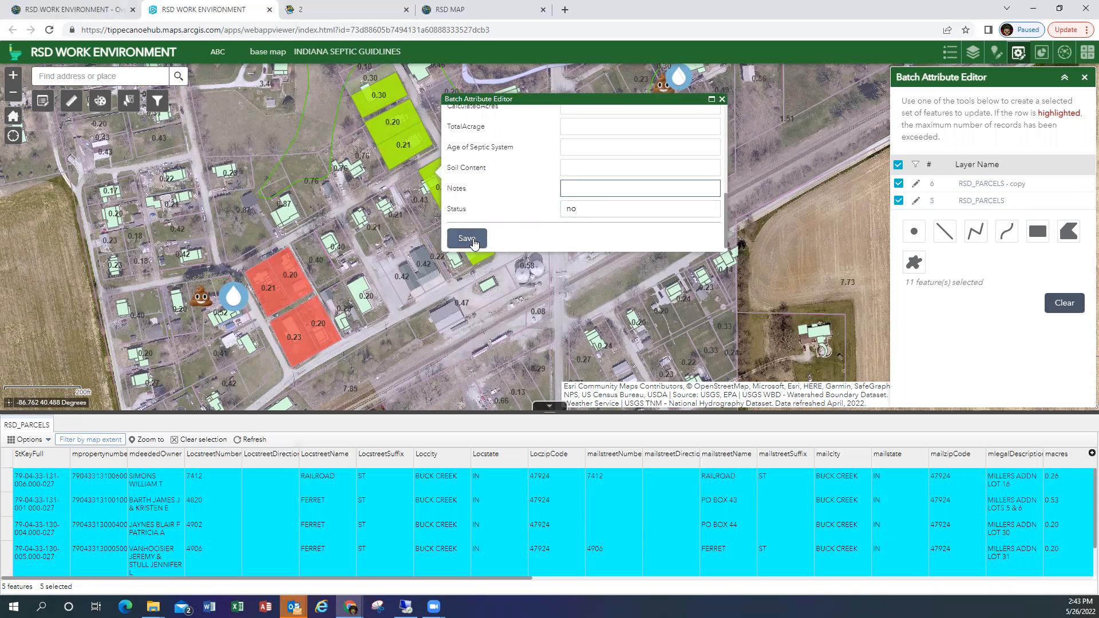
pyautogui.click(473, 238)
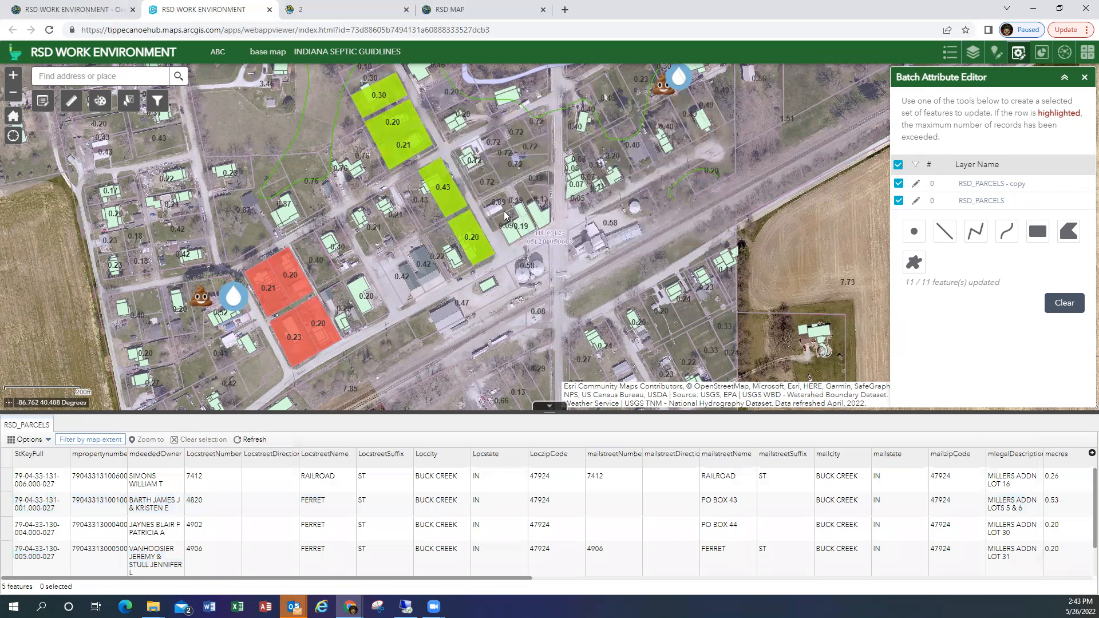
# - Select the four red parcels beside the water-drop marker with a freehand line, set their Status to yes and save the batch edit
pyautogui.scroll(1, 504, 213)
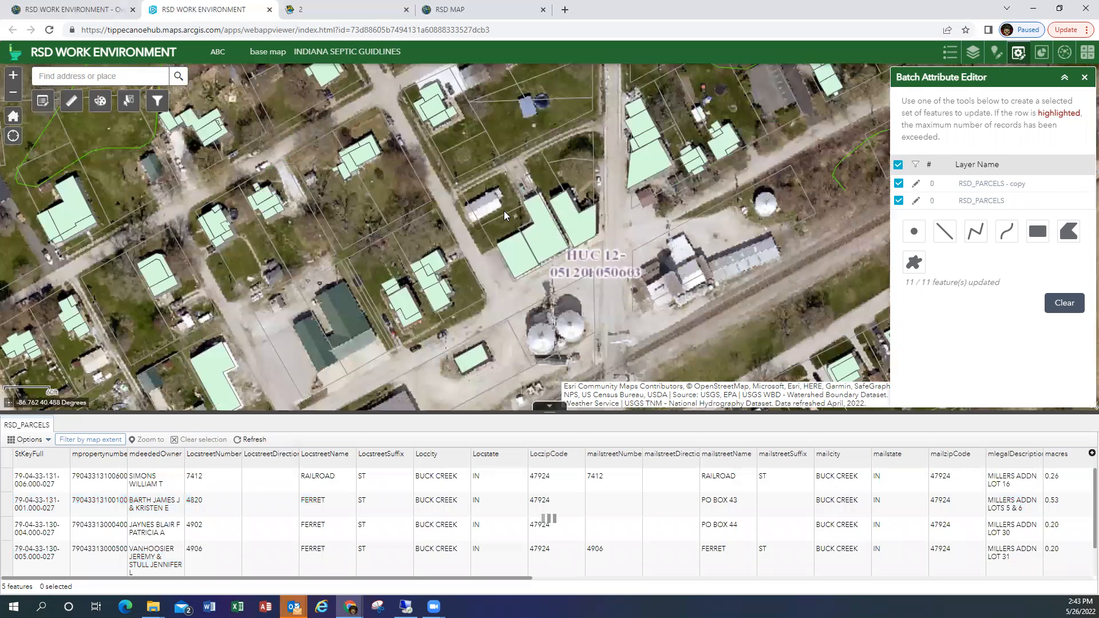
pyautogui.scroll(-1, 504, 215)
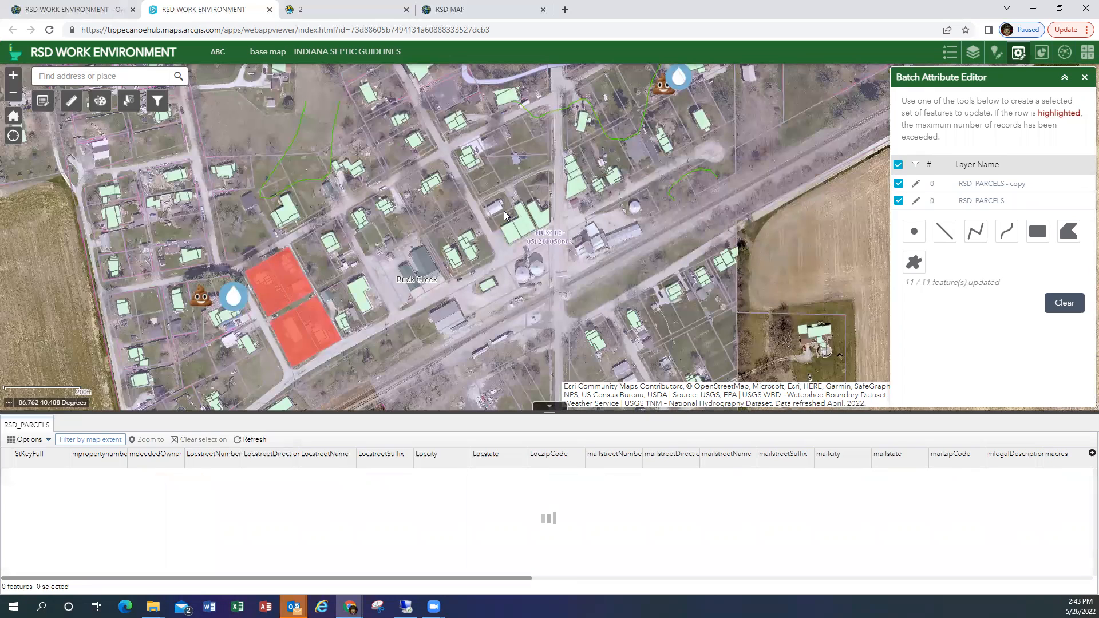
pyautogui.moveTo(449, 222); pyautogui.dragTo(561, 192)
pyautogui.moveTo(479, 211); pyautogui.dragTo(585, 215)
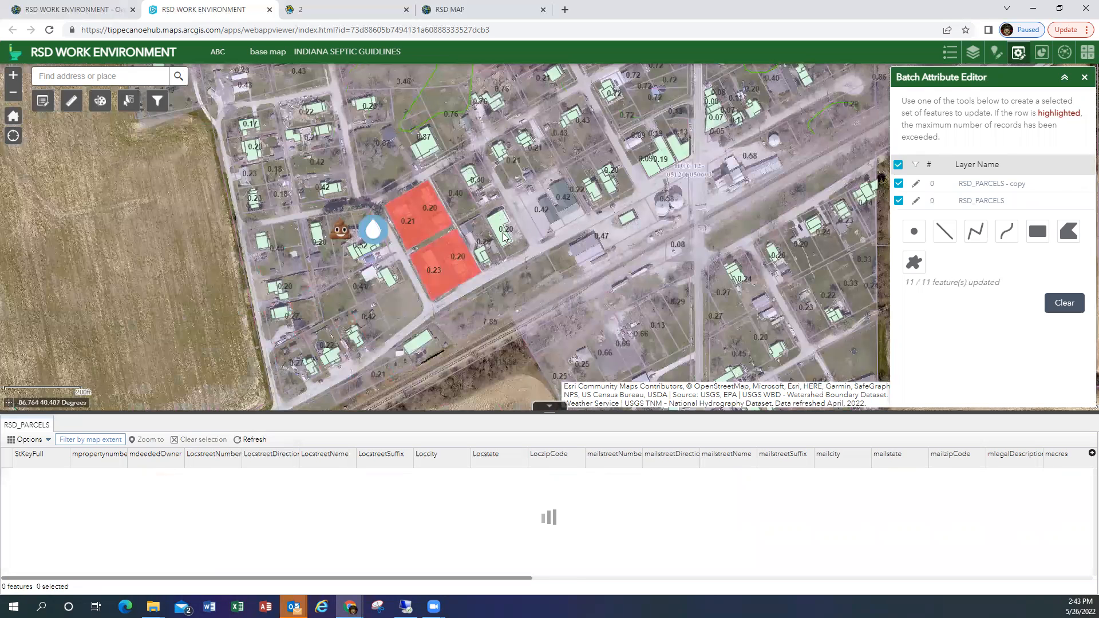
pyautogui.scroll(1, 503, 235)
pyautogui.scroll(1, 544, 243)
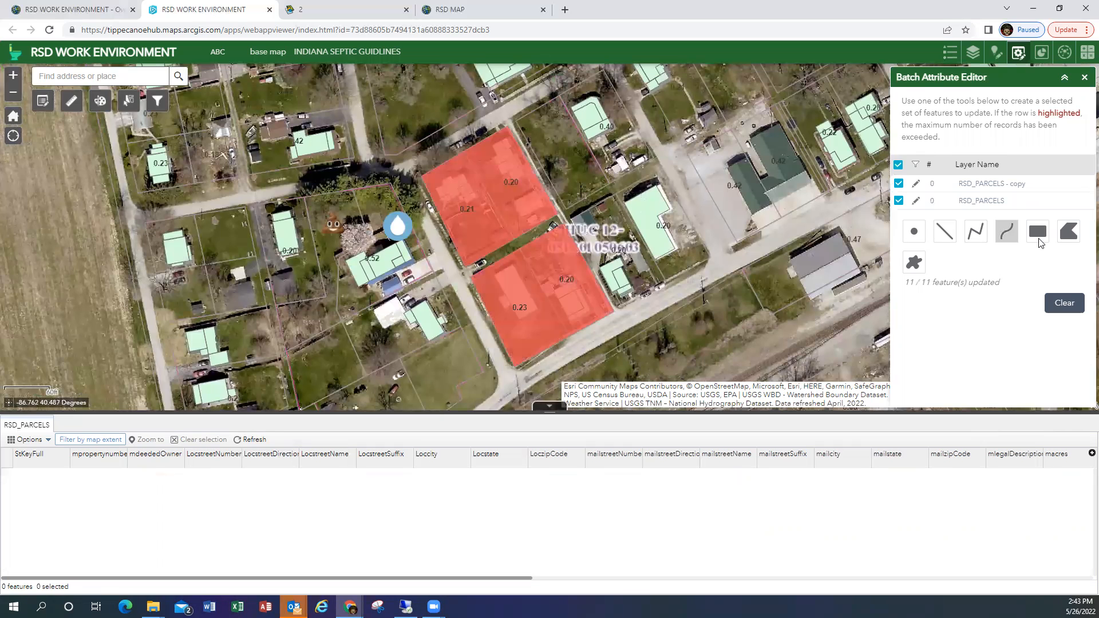
pyautogui.click(1007, 235)
pyautogui.moveTo(456, 210); pyautogui.dragTo(586, 284)
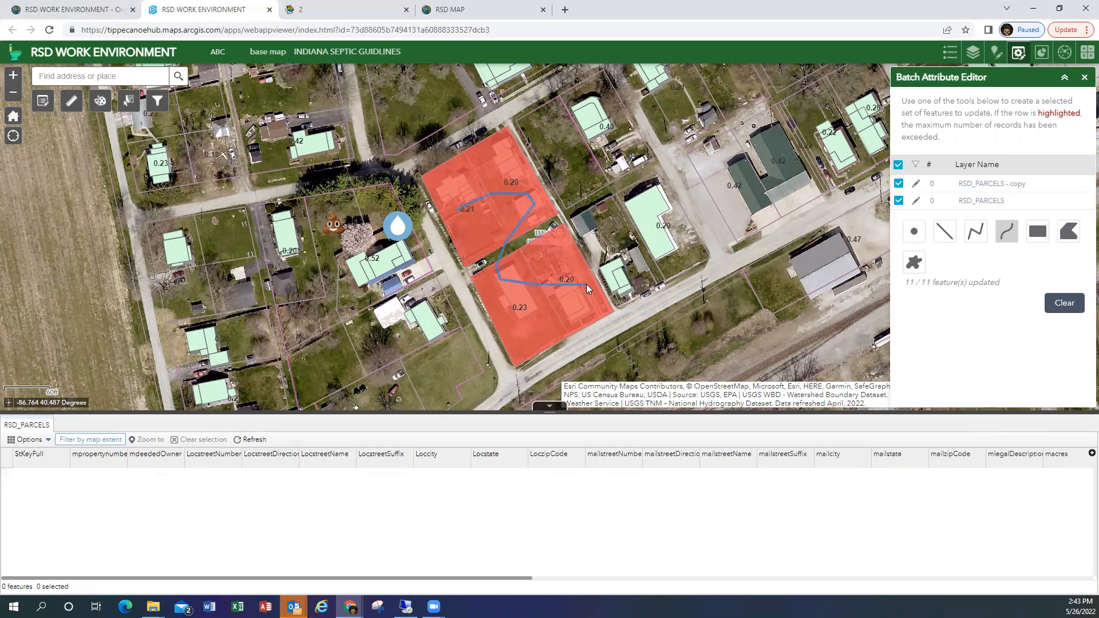
pyautogui.click(661, 276)
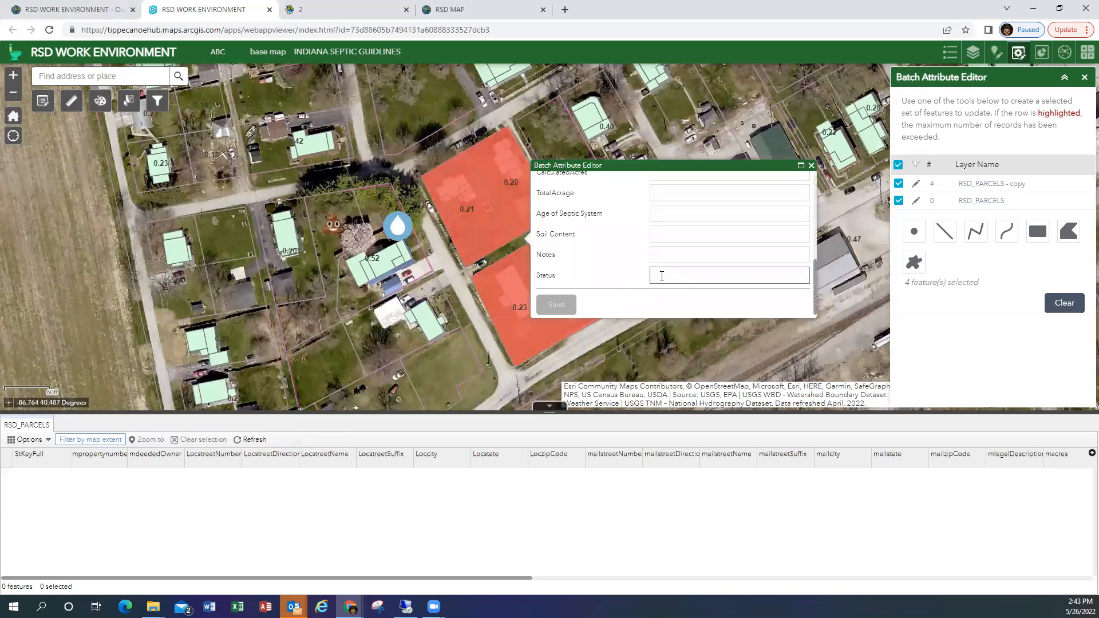
pyautogui.write('yes')
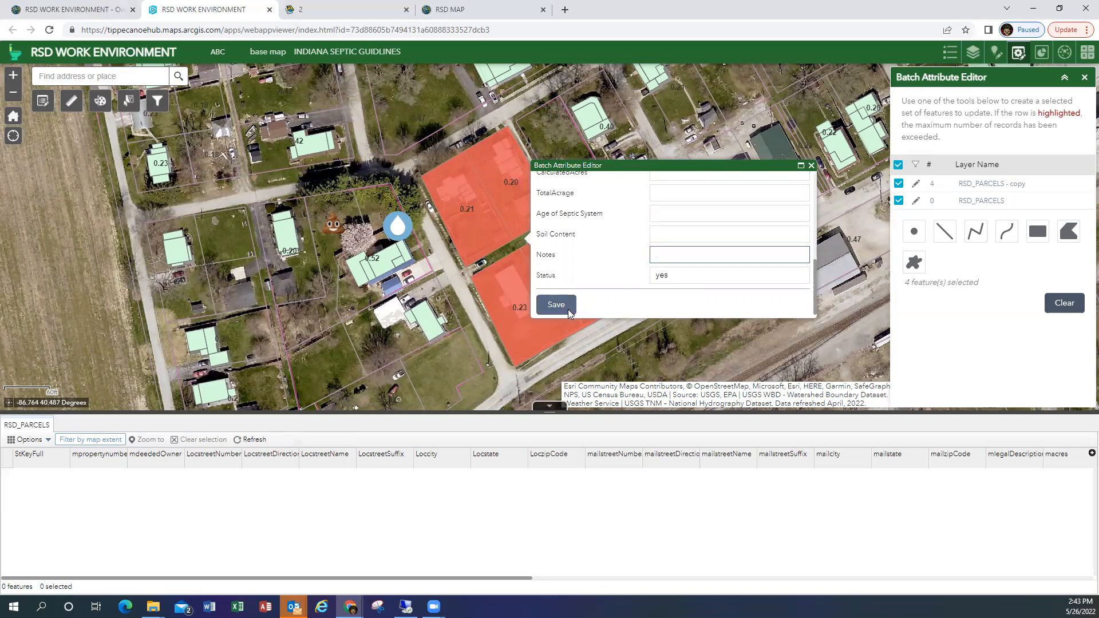
pyautogui.click(567, 309)
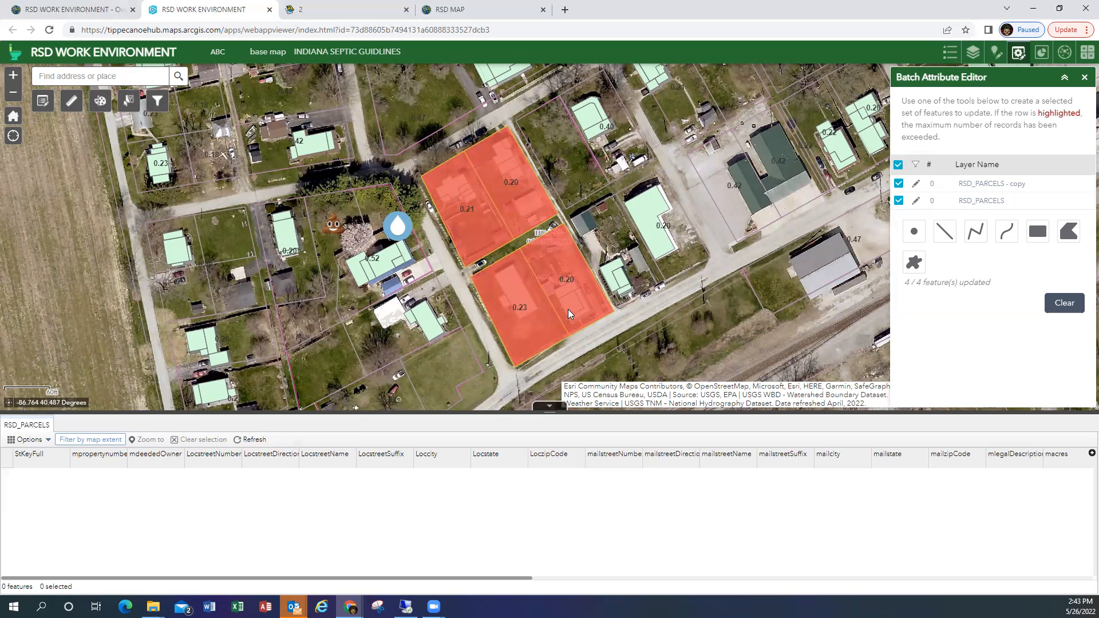
pyautogui.scroll(-1, 567, 309)
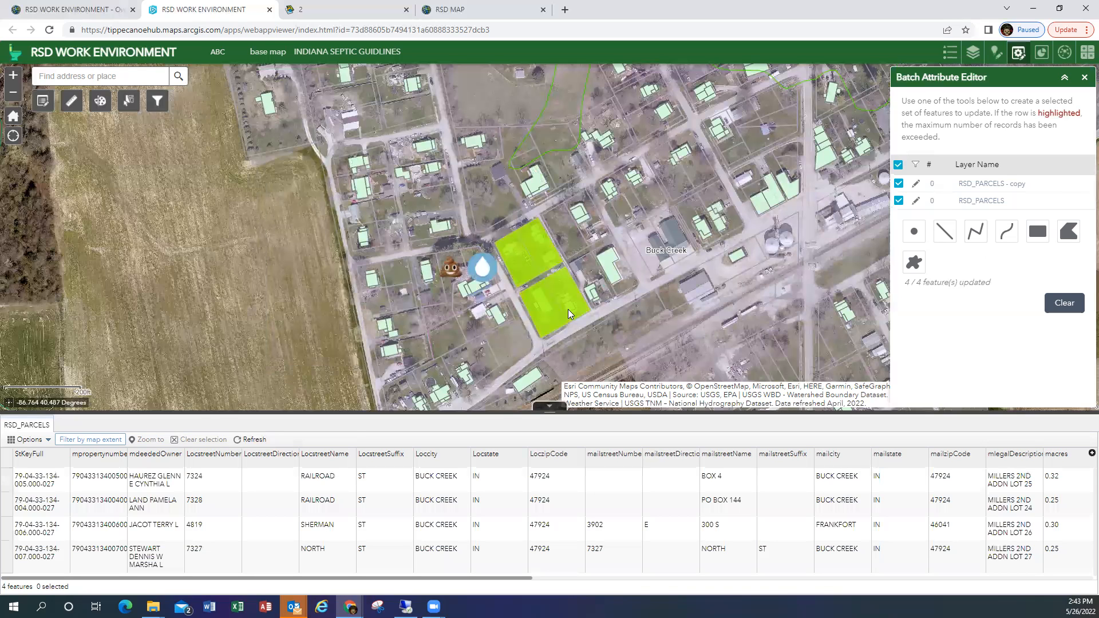
# - Select the four green parcels beside the water-drop marker with a polyline, set their Status to no and save the batch edit
pyautogui.scroll(1, 568, 309)
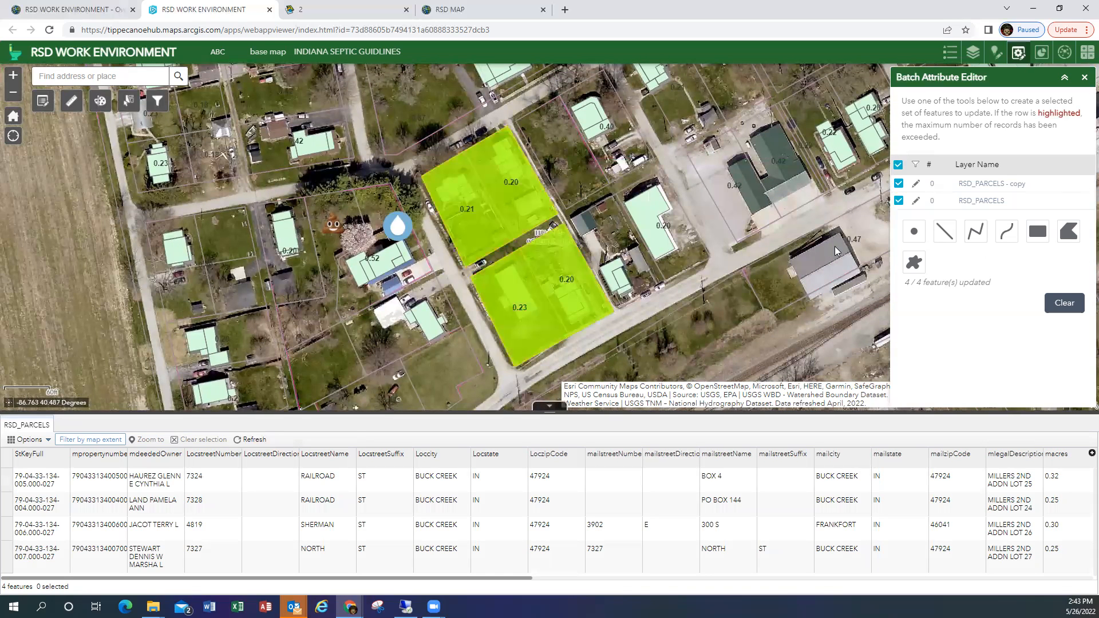
pyautogui.click(973, 234)
pyautogui.click(467, 227)
pyautogui.doubleClick(571, 295)
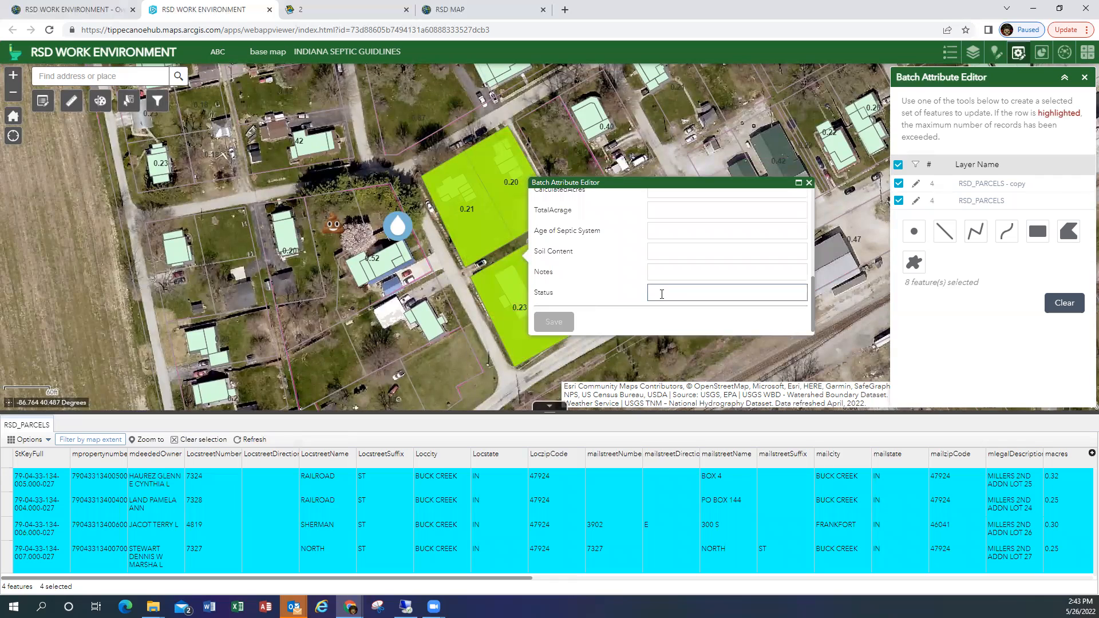
pyautogui.write('no')
pyautogui.click(658, 273)
pyautogui.click(567, 324)
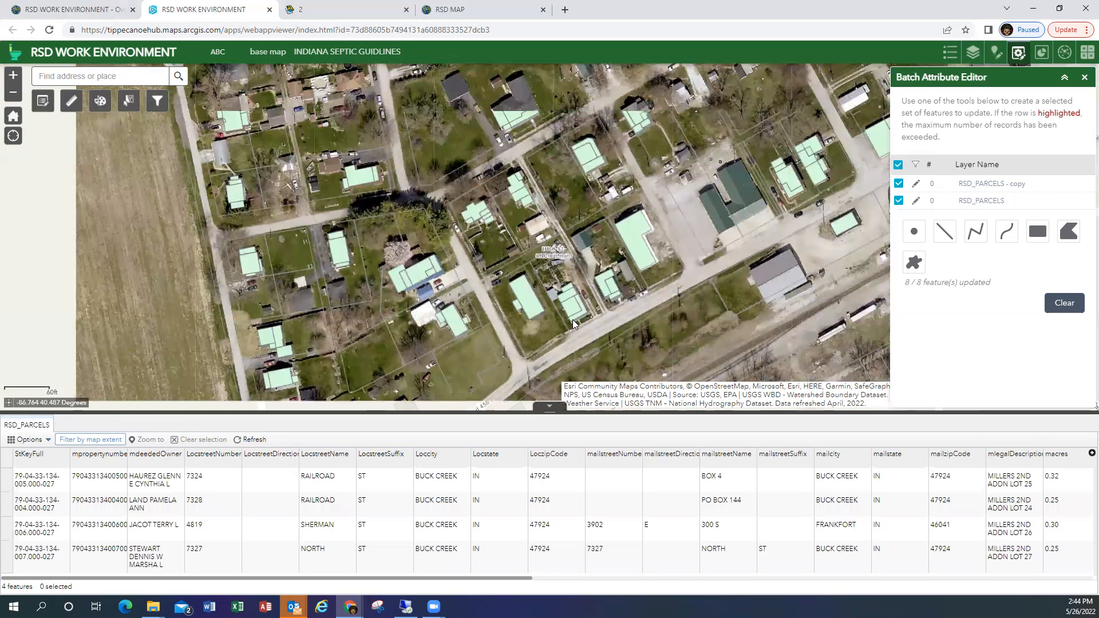
pyautogui.scroll(-2, 573, 321)
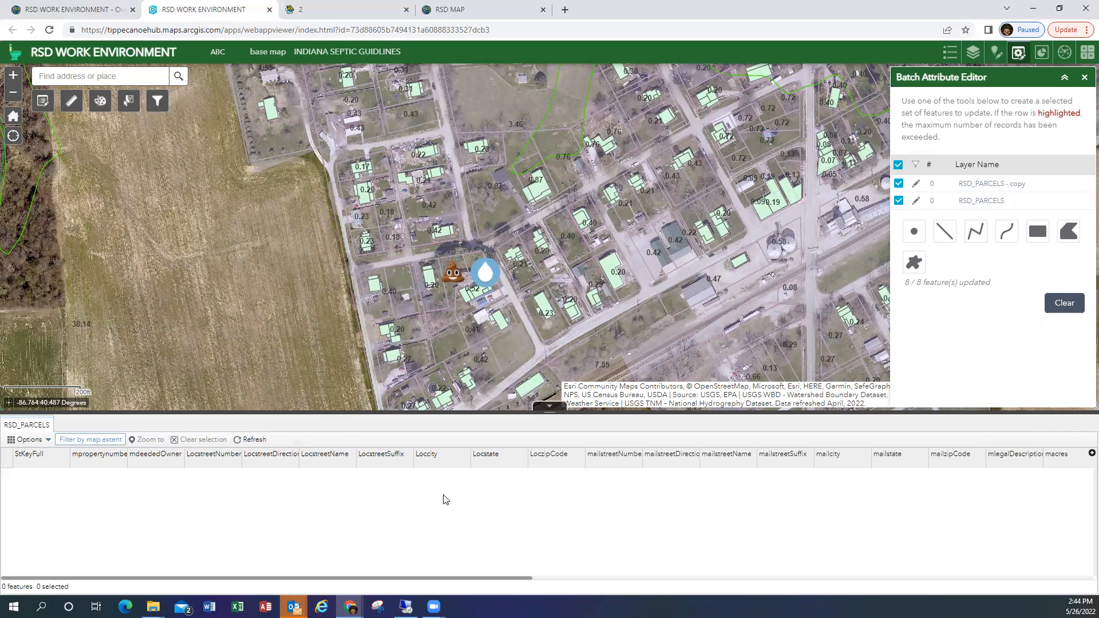
pyautogui.click(188, 461)
pyautogui.moveTo(613, 213); pyautogui.dragTo(491, 326)
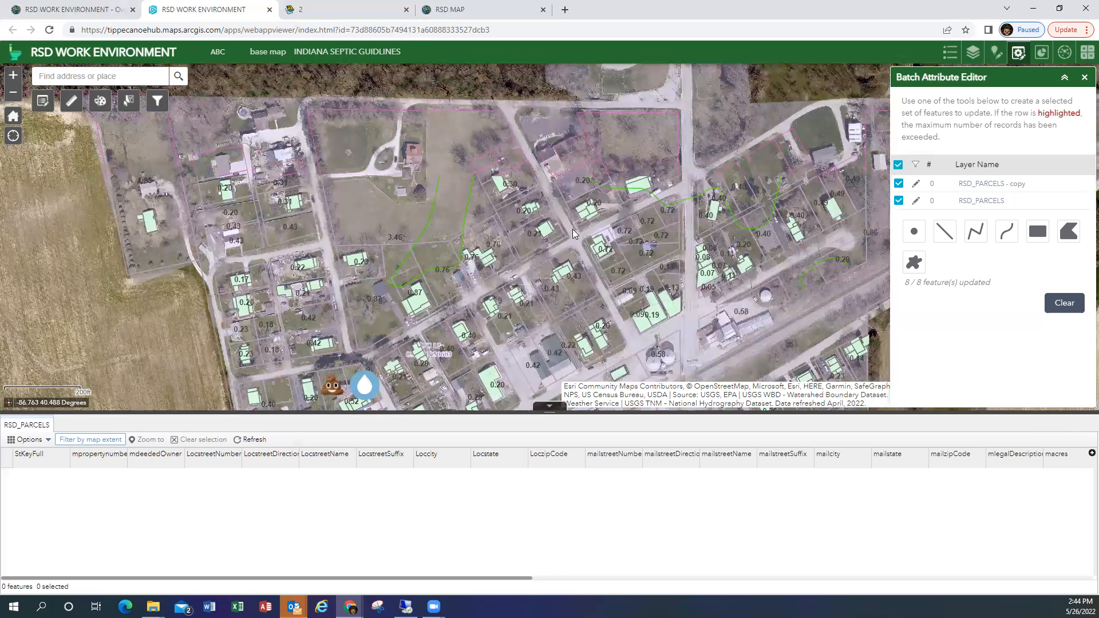
pyautogui.scroll(-1, 577, 228)
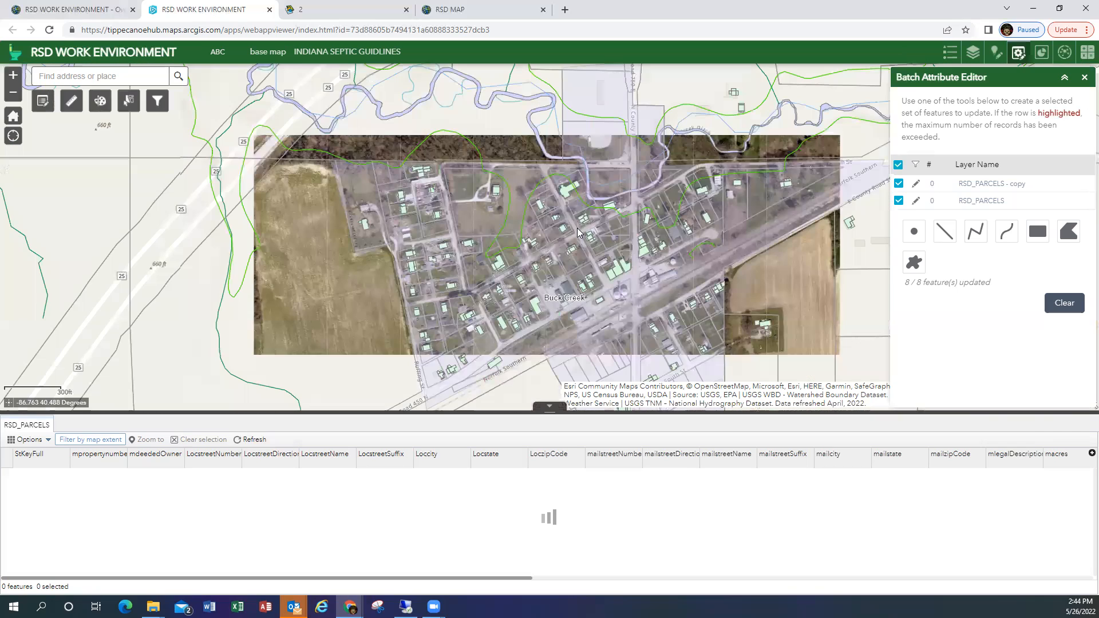
pyautogui.scroll(-1, 576, 228)
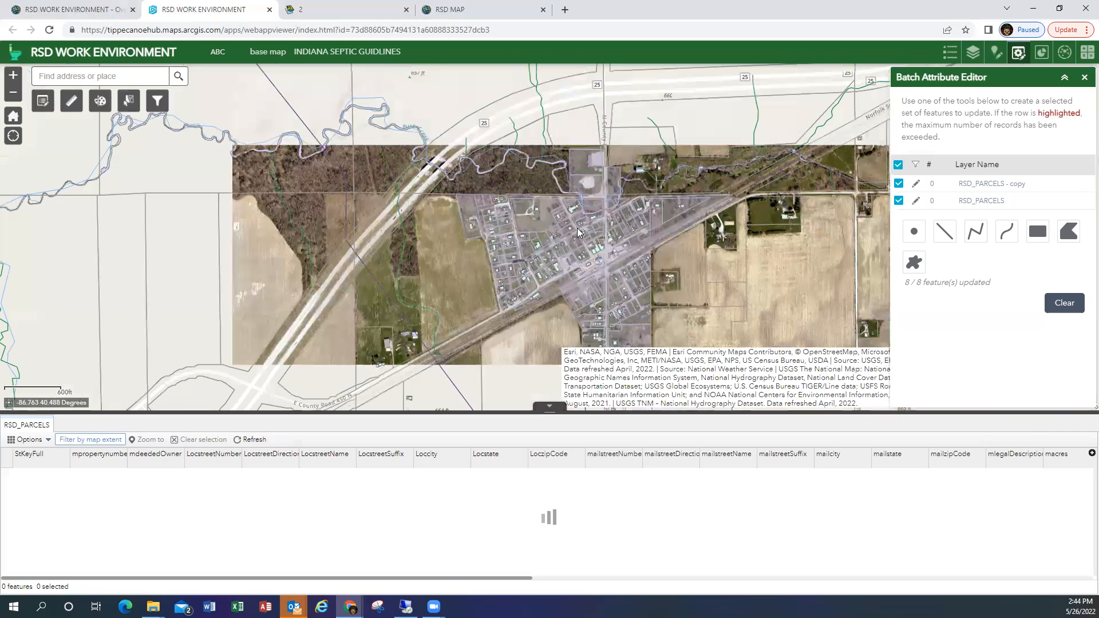
pyautogui.moveTo(608, 234); pyautogui.dragTo(400, 142)
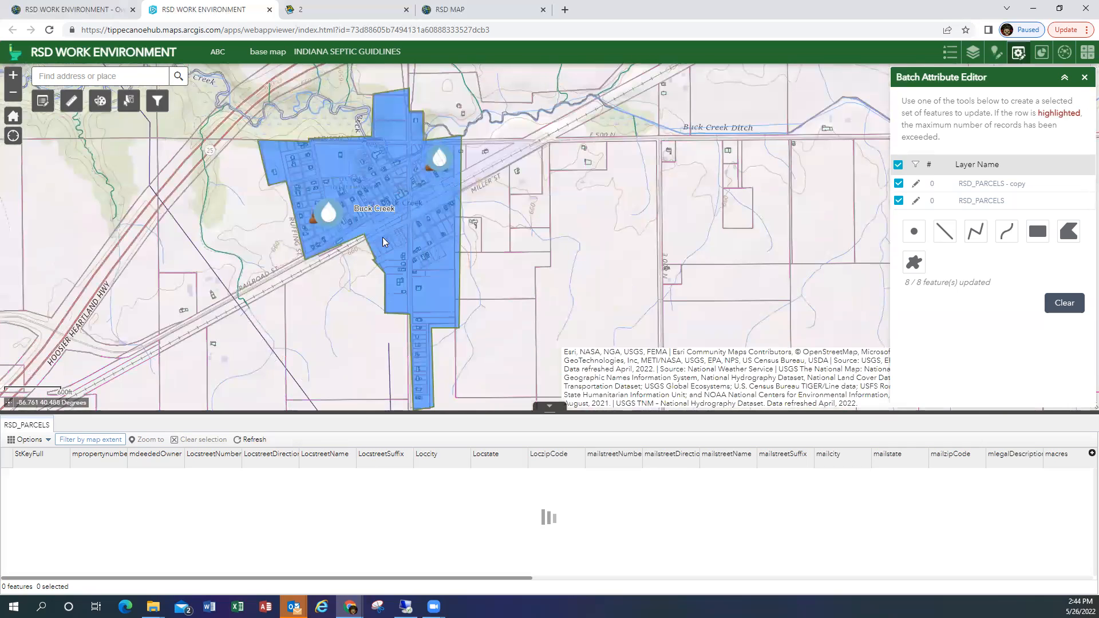